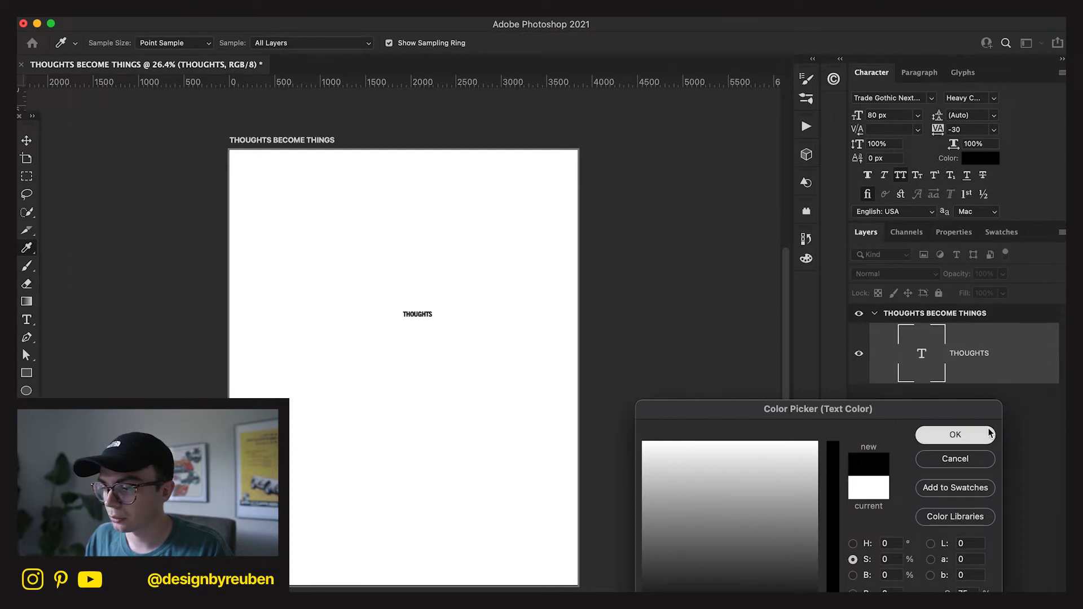
- Enlarge the THOUGHTS text to about 619 px and centre it horizontally on the artboard
key("v")
key("super+t")
left_click_drag(442, 314, 533, 298)
left_click(710, 42)
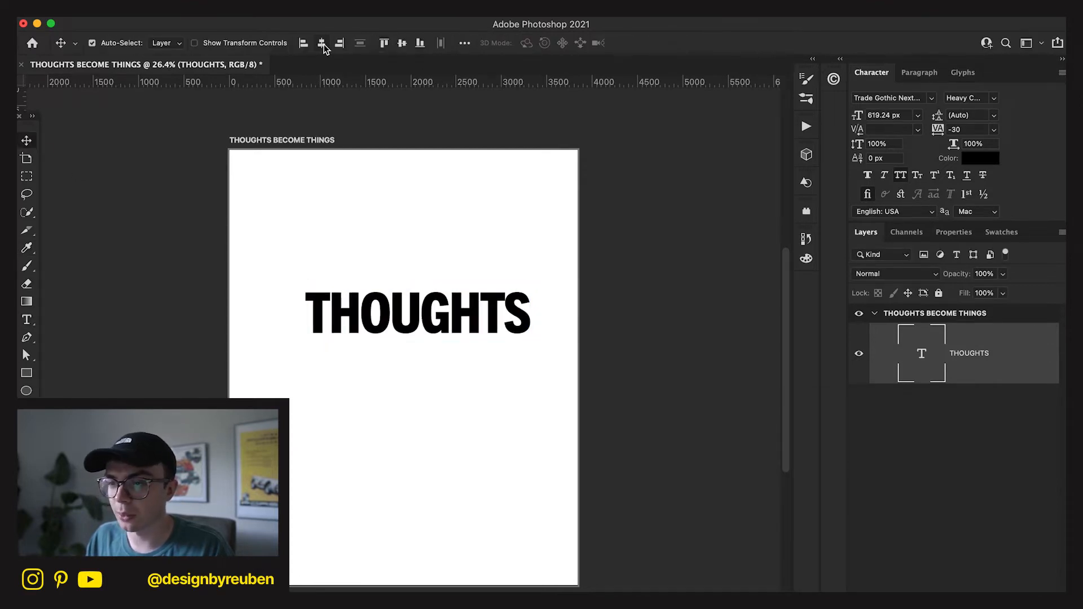
left_click(321, 42)
- Duplicate the THOUGHTS text directly below, change the copy to read BECOME, and centre it horizontally on the artboard
key("super+j")
left_click_drag(439, 319, 440, 377)
double_click(441, 382)
type("BCOME")
key("BackSpace")
key("BackSpace")
key("BackSpace")
key("BackSpace")
type("ECOM")
key("BackSpace")
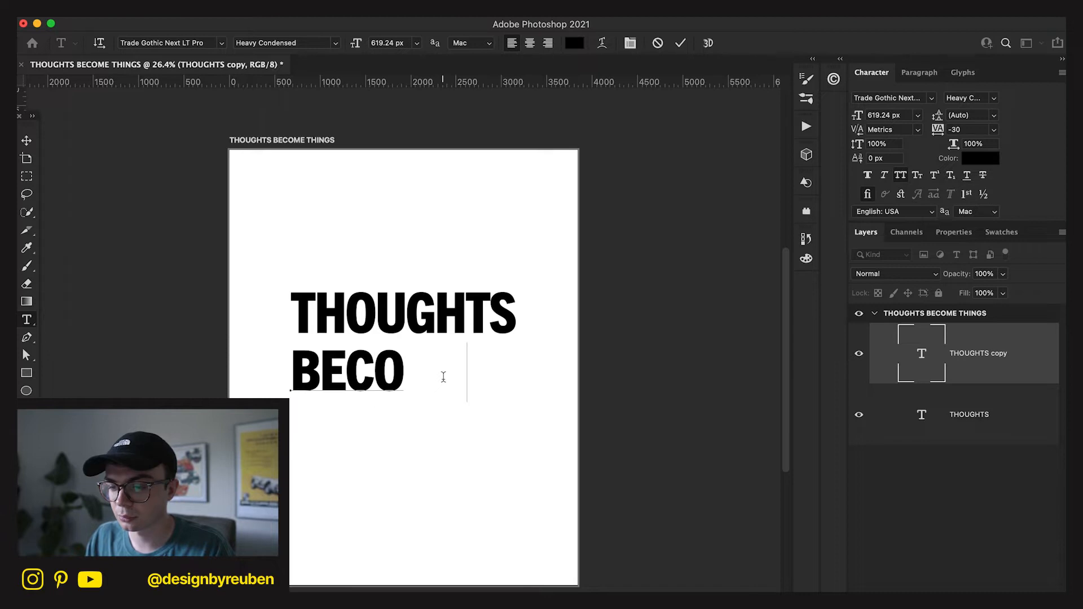
type("ME")
left_click(27, 140)
left_click(321, 43)
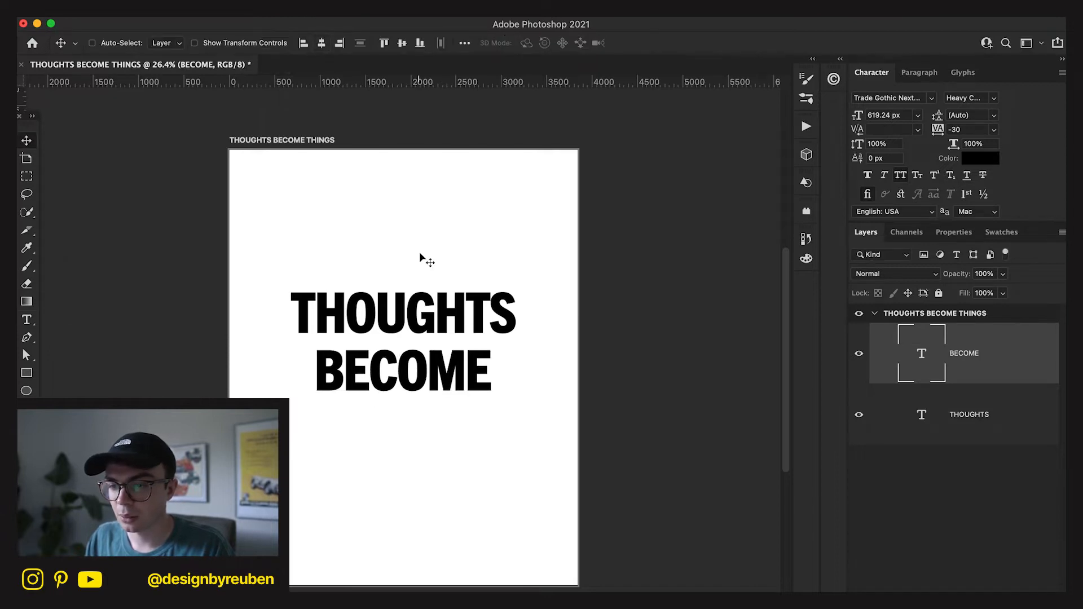
- Duplicate BECOME below itself, change the copy to read THINGS, and centre all three text layers horizontally
left_click_drag(457, 376, 456, 416)
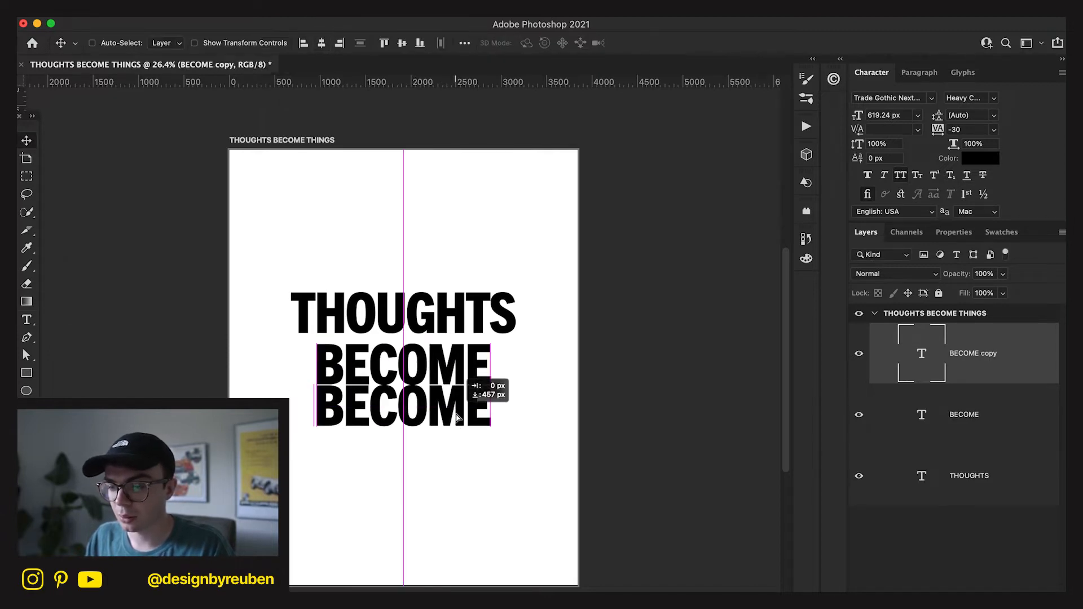
double_click(457, 415)
type("THINGS")
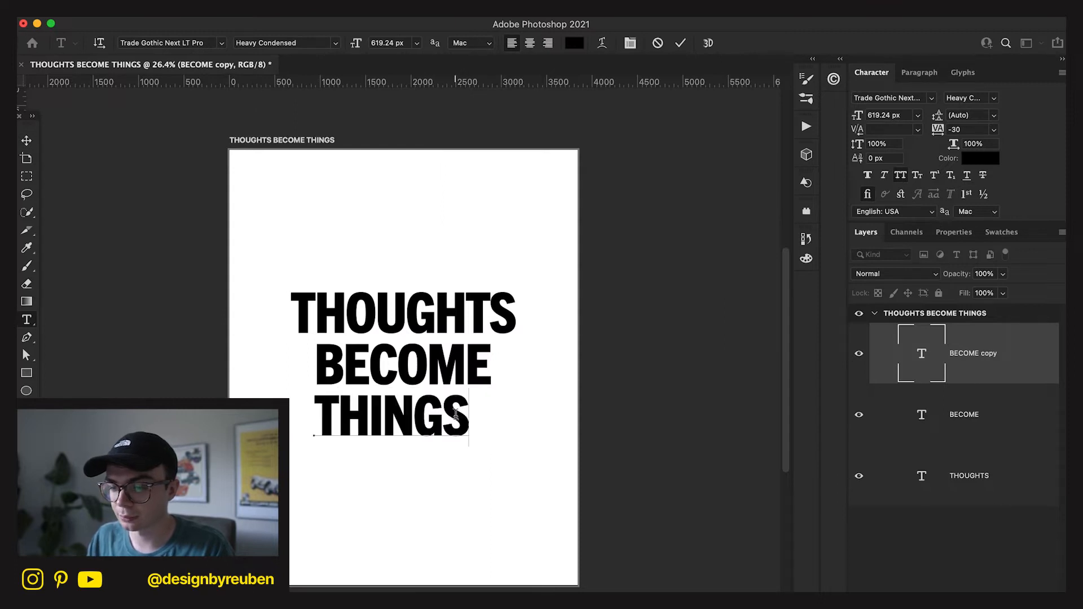
left_click(27, 141)
left_click(958, 477, "shift")
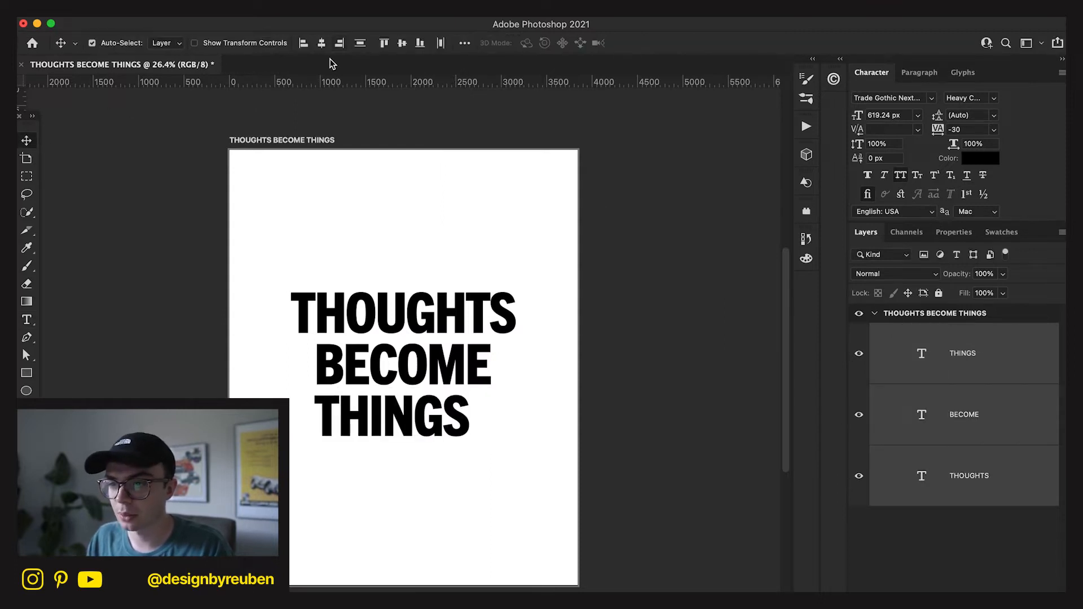
left_click(320, 45)
left_click(944, 524)
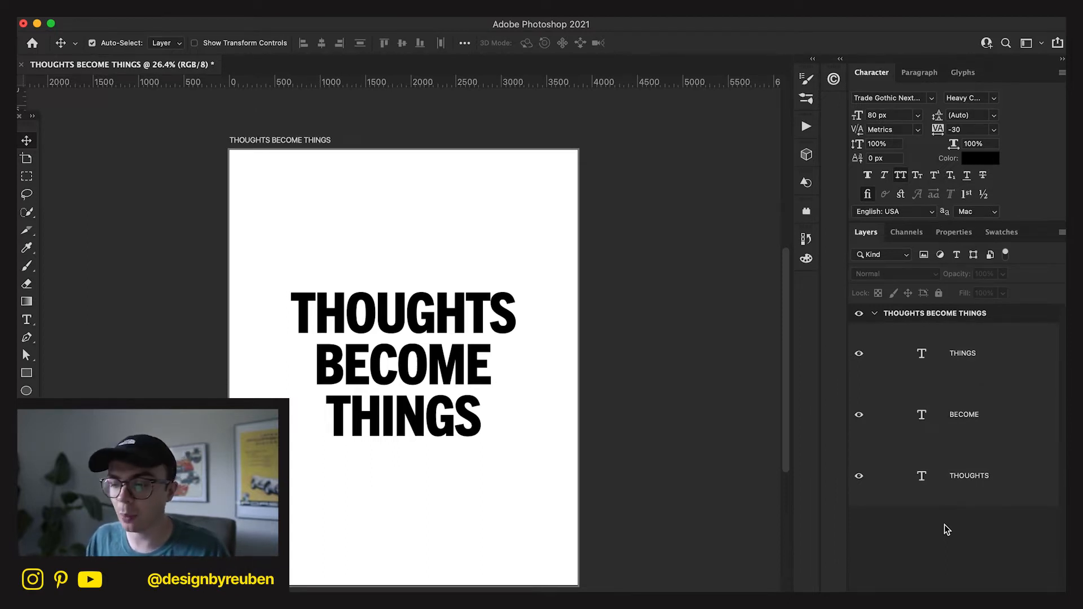
left_click(979, 356)
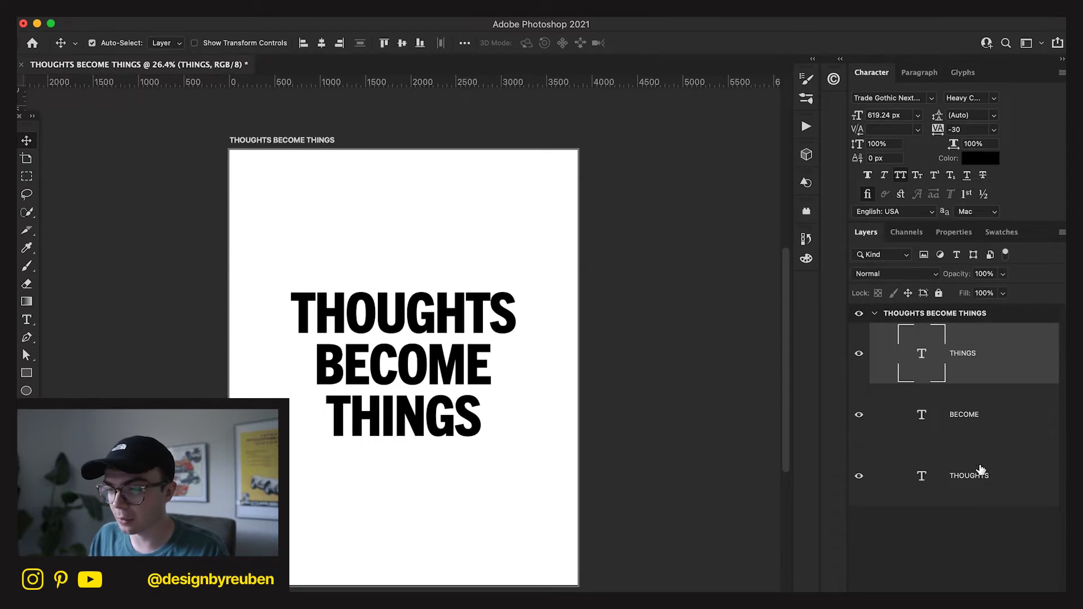
left_click(980, 471, "shift")
left_click(980, 434)
left_click(958, 557)
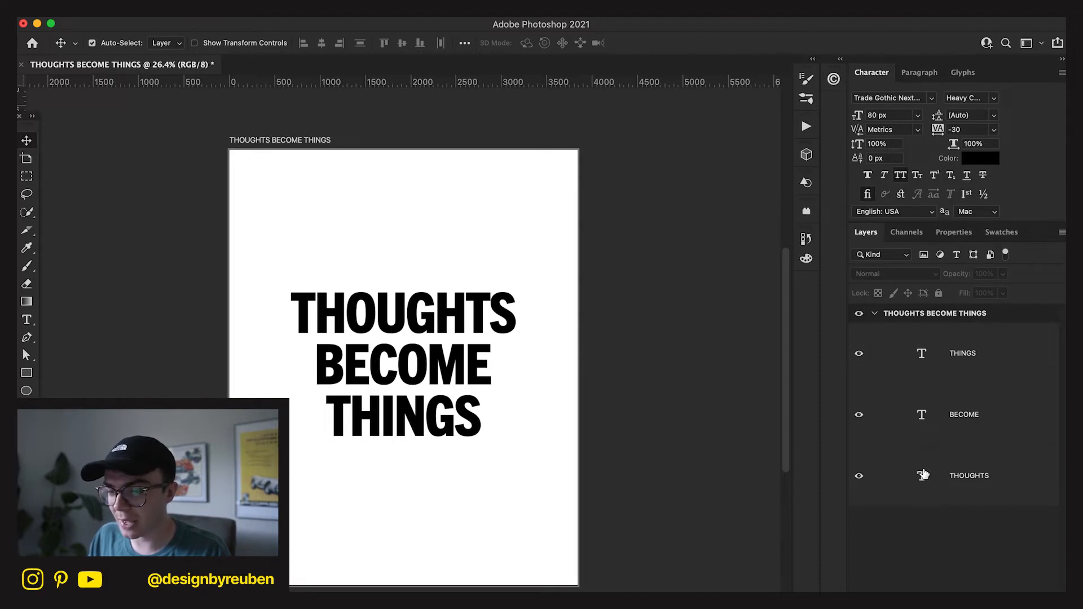
- Hide the three text layers and place the downloaded photo of the man sitting by a lamp, scaled and positioned to fill the artboard
left_click_drag(859, 477, 854, 354)
left_click(836, 601)
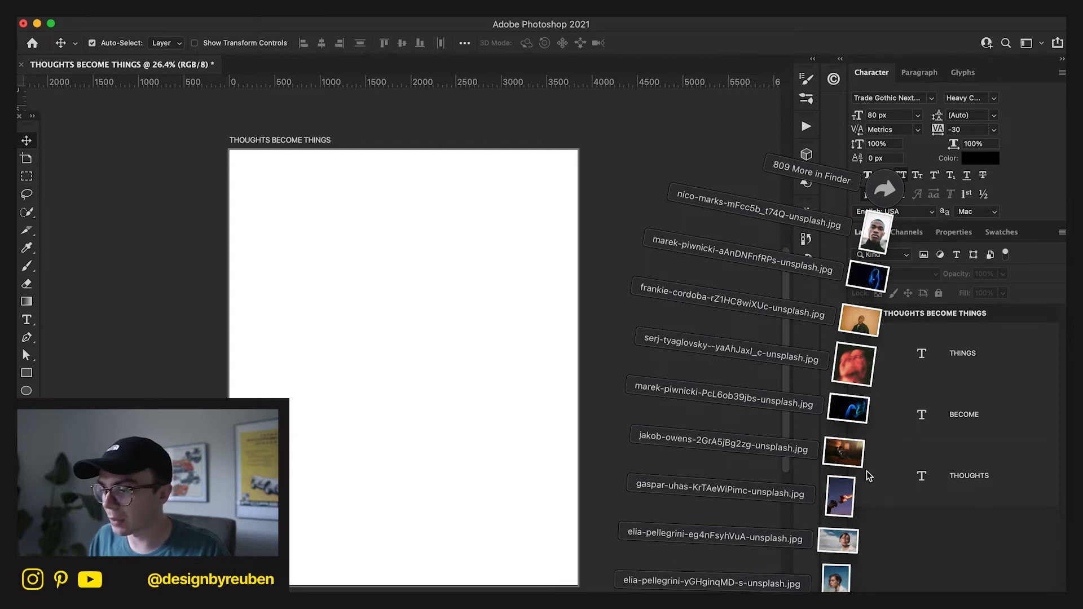
left_click_drag(856, 460, 435, 442)
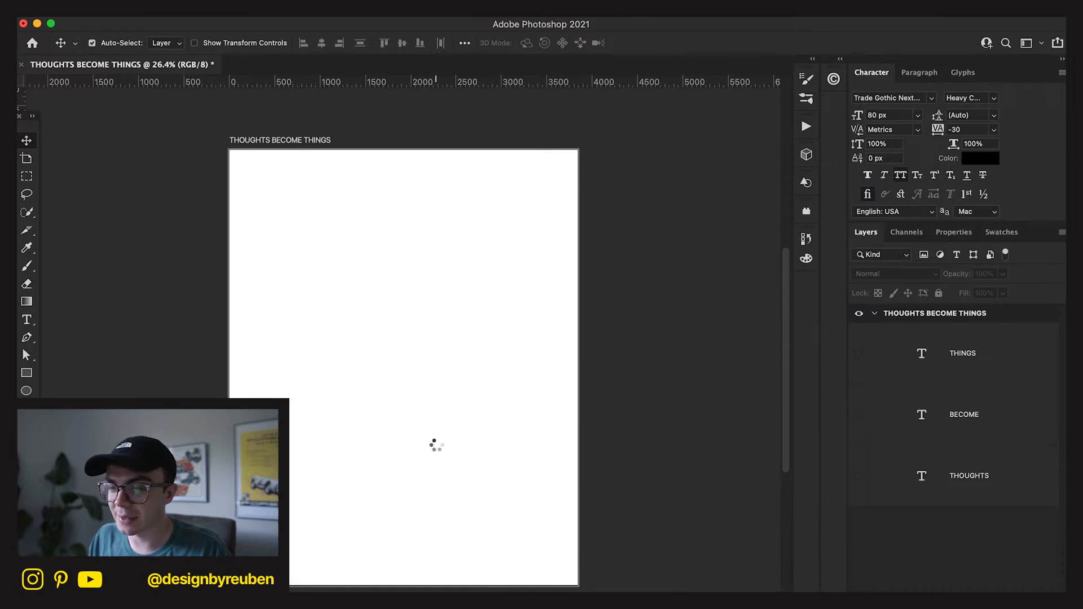
left_click_drag(577, 377, 737, 377)
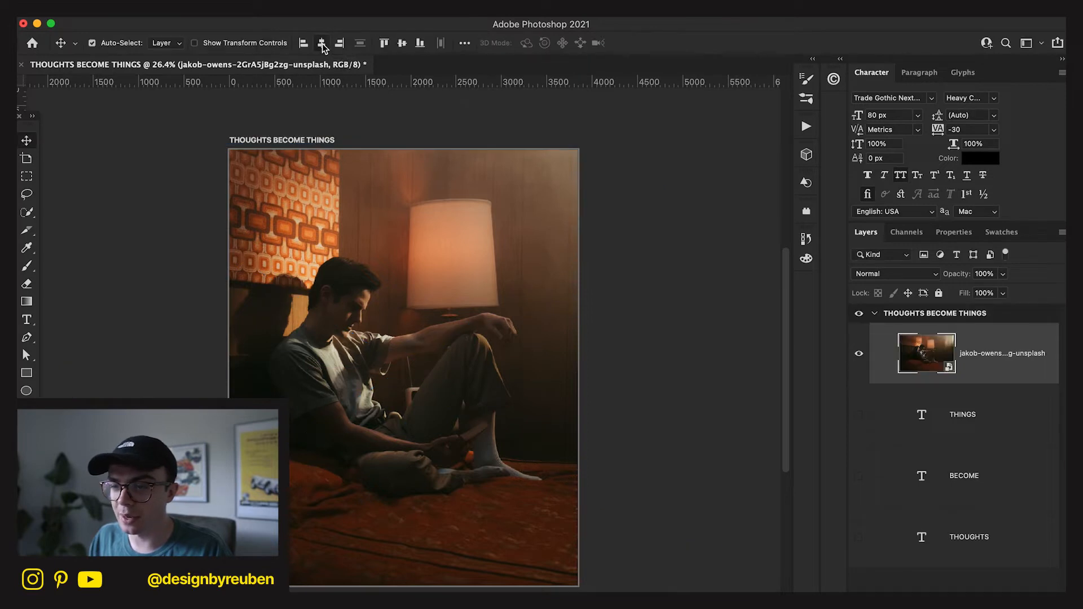
left_click_drag(462, 253, 467, 249)
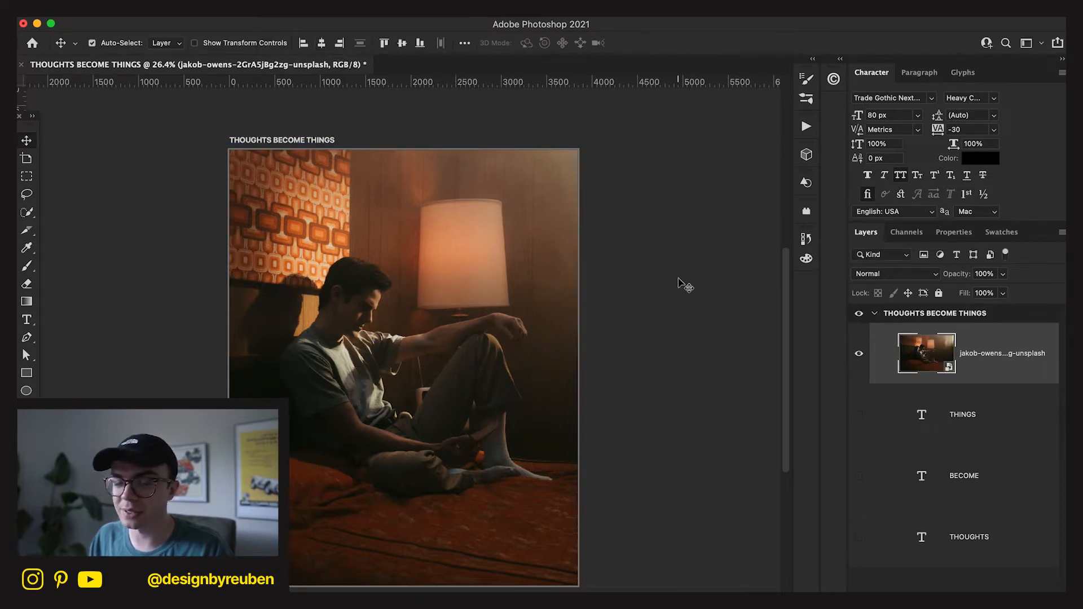
- Hide the photo layer and preview the other downloaded images in the Downloads folder in Finder
left_click(859, 355)
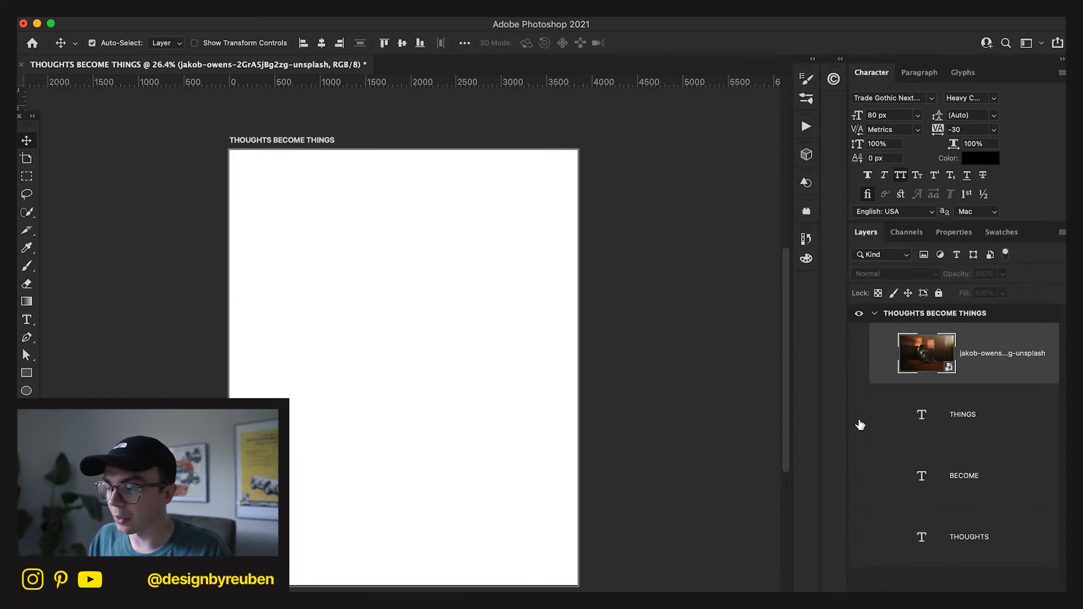
left_click(888, 591)
key("super+alt+space")
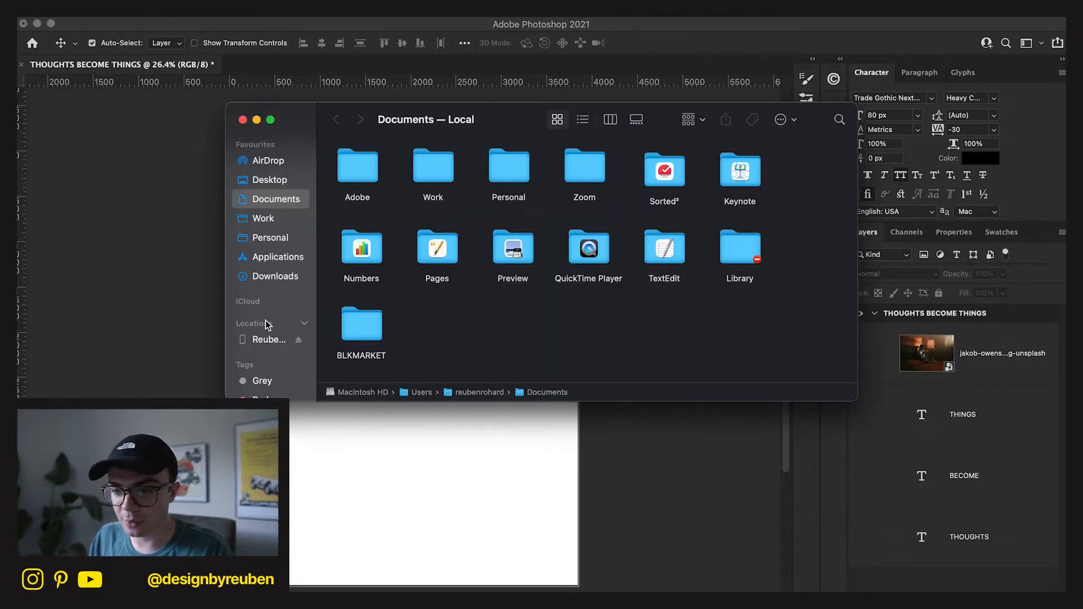
left_click(276, 276)
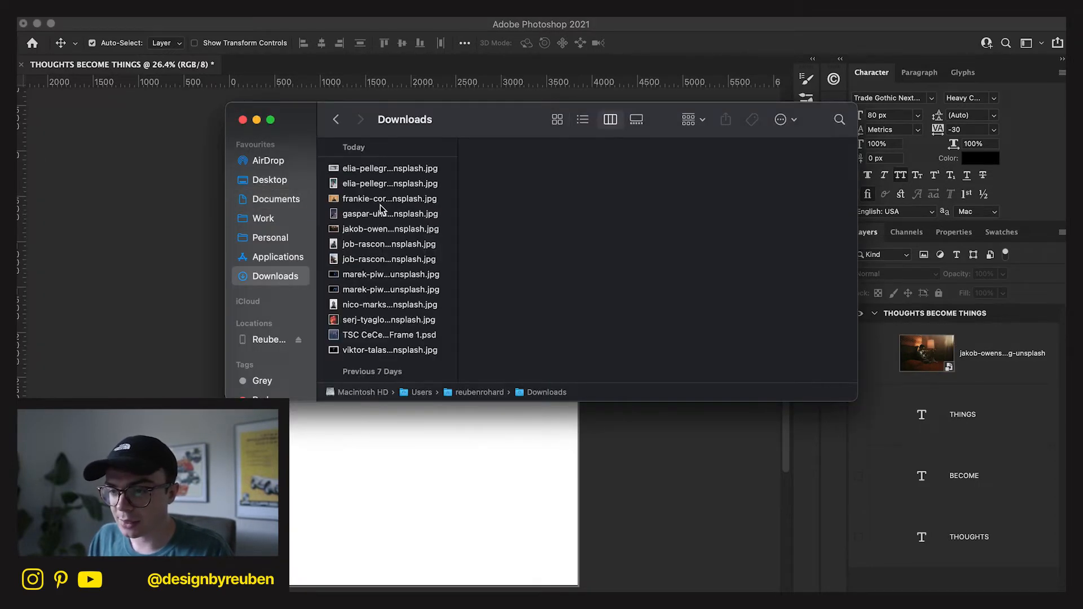
left_click(377, 228)
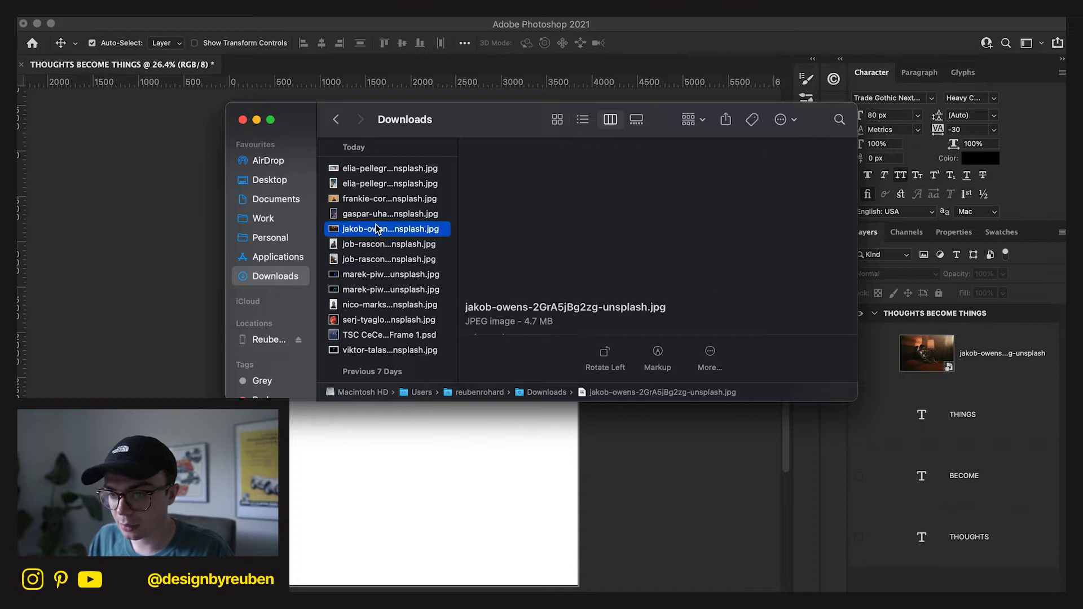
key("space")
key("space")
key("Up")
key("Up")
key("Up")
key("Down")
key("Down")
key("Down")
key("Down")
key("Down")
key("Down")
key("Down")
key("Down")
key("Down")
key("Down")
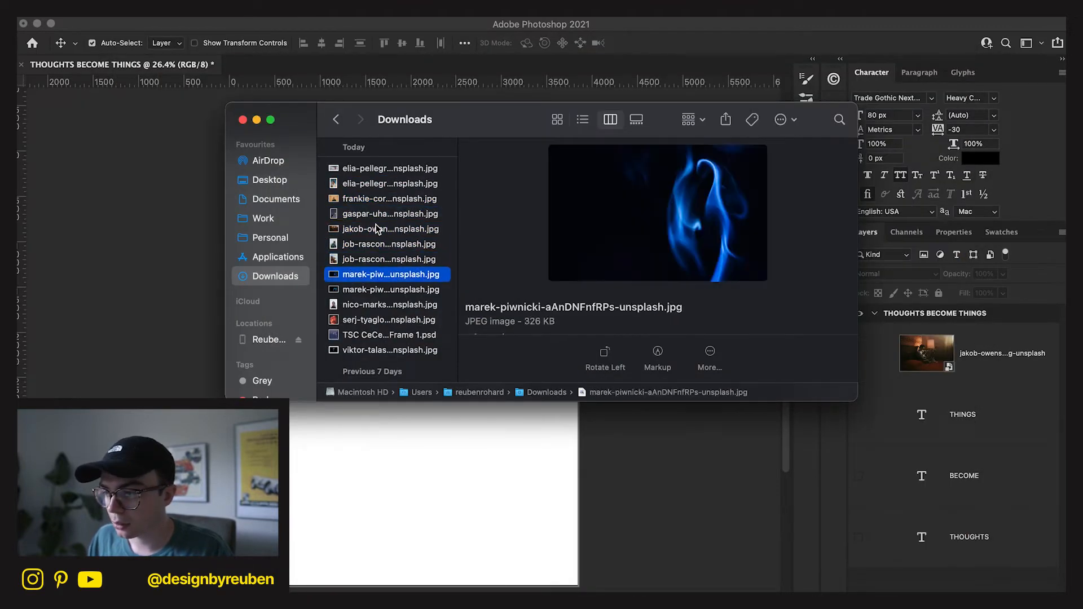
key("Down")
key("Up")
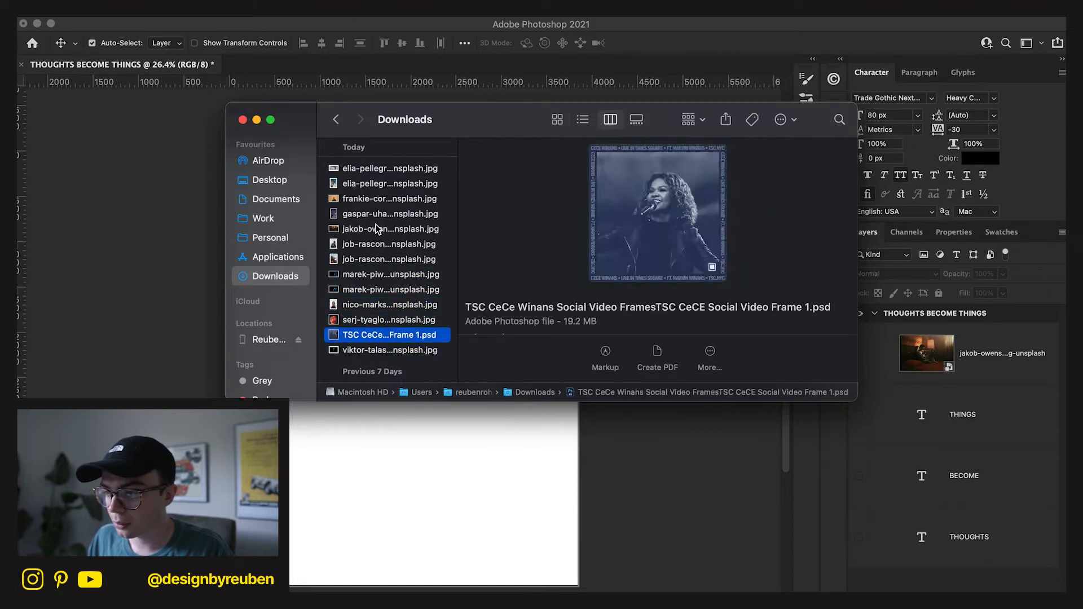
key("Up")
key("Down")
key("Down")
scroll(377, 228, "down", 3)
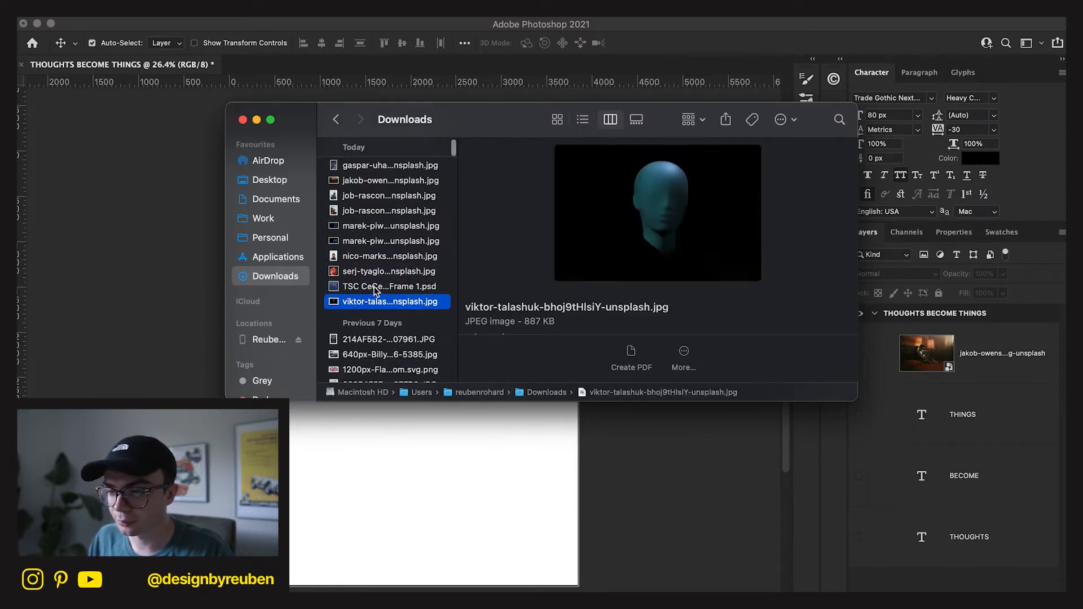
scroll(367, 265, "up", 3)
key("Up")
key("Up")
key("Up")
key("Up")
key("Up")
key("Up")
key("Up")
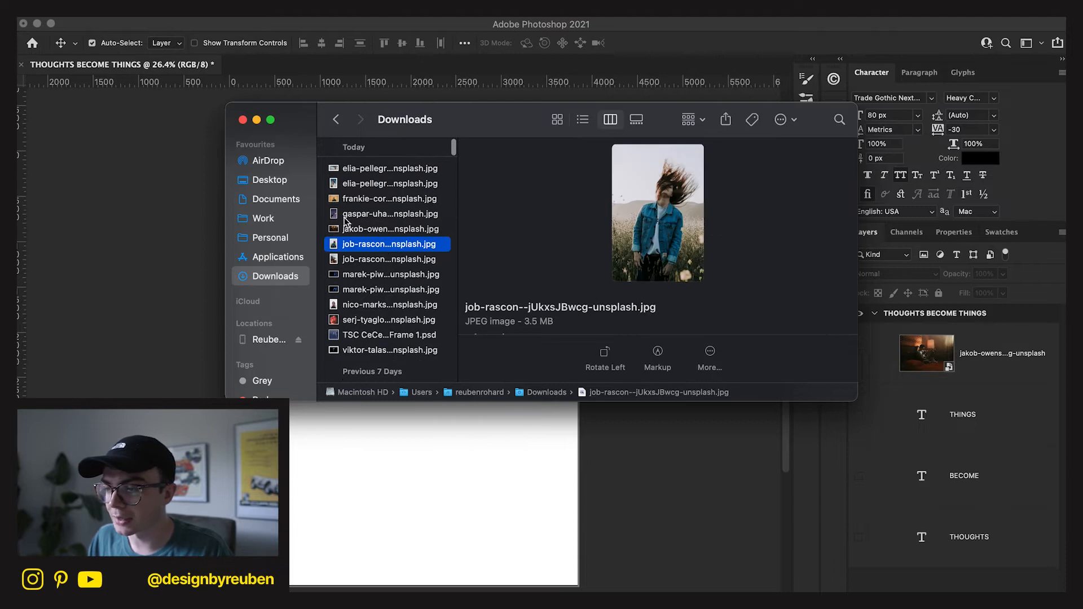
left_click(152, 251)
- Show the photo layer, move it beneath the three text layers, and make the text layers visible again
left_click(858, 353)
left_click_drag(921, 406, 954, 533)
left_click_drag(865, 373, 864, 509)
- Change the text color of the THOUGHTS, BECOME and THINGS layers to white
left_click(1004, 477)
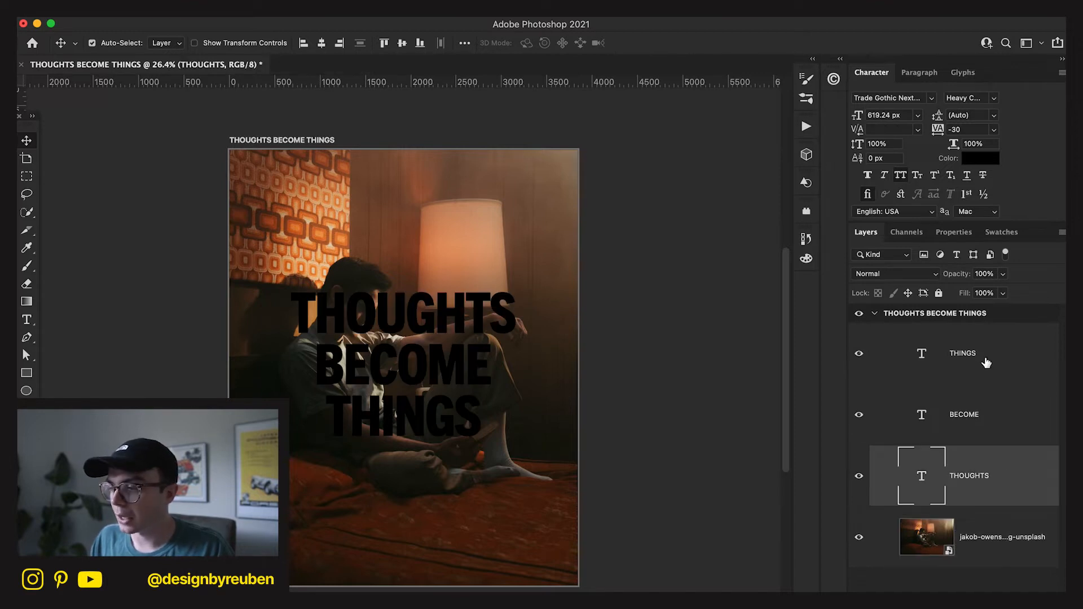
left_click(986, 362, "shift")
left_click(981, 158)
left_click_drag(682, 495, 604, 388)
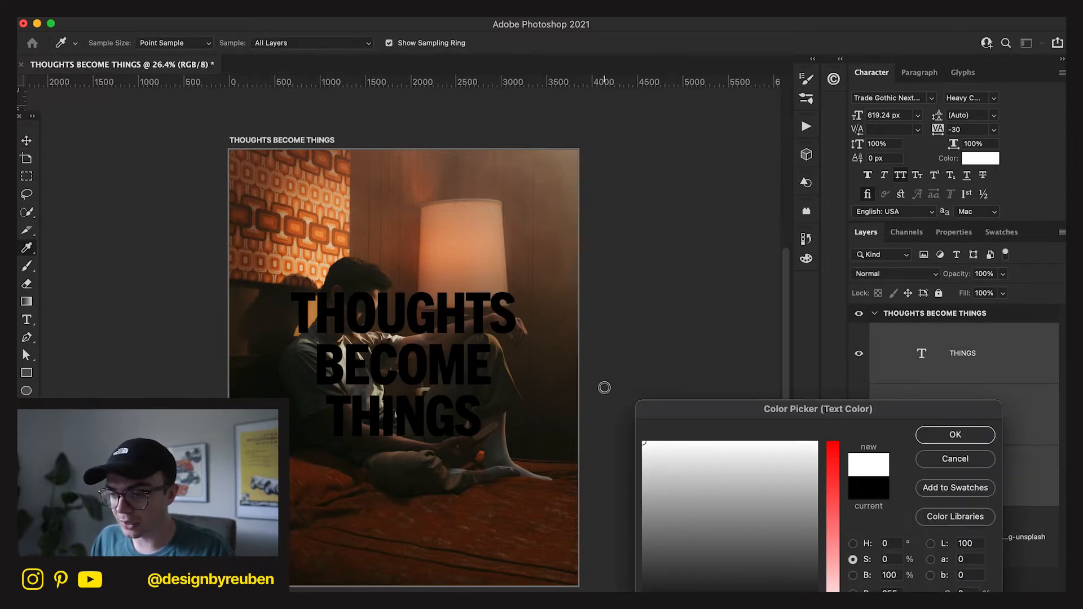
left_click(934, 439)
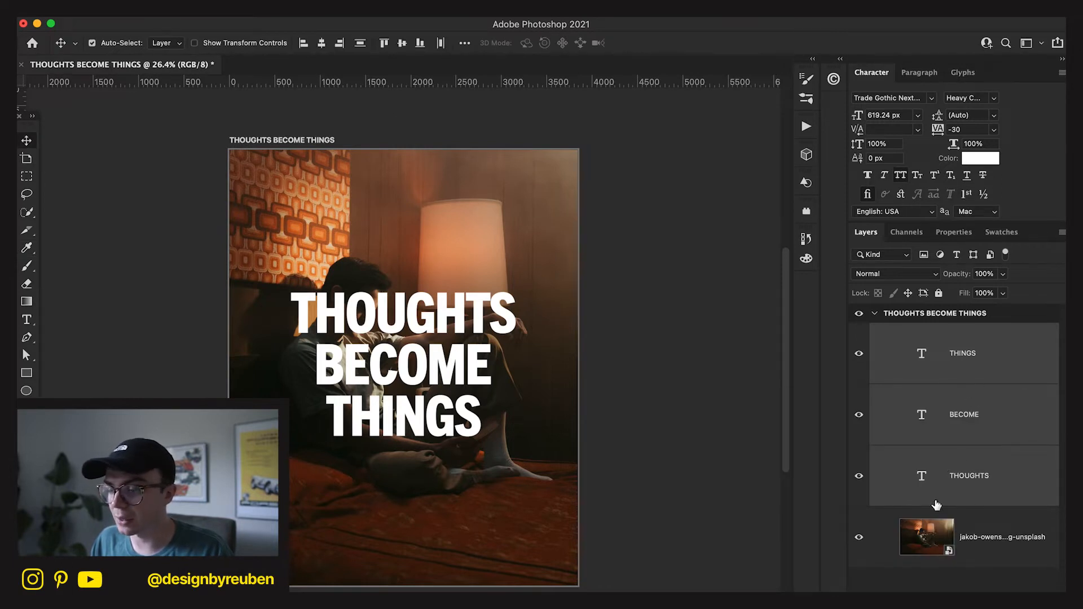
- Hide the BECOME and THINGS layers so only THOUGHTS shows over the photo
left_click_drag(859, 481, 859, 353)
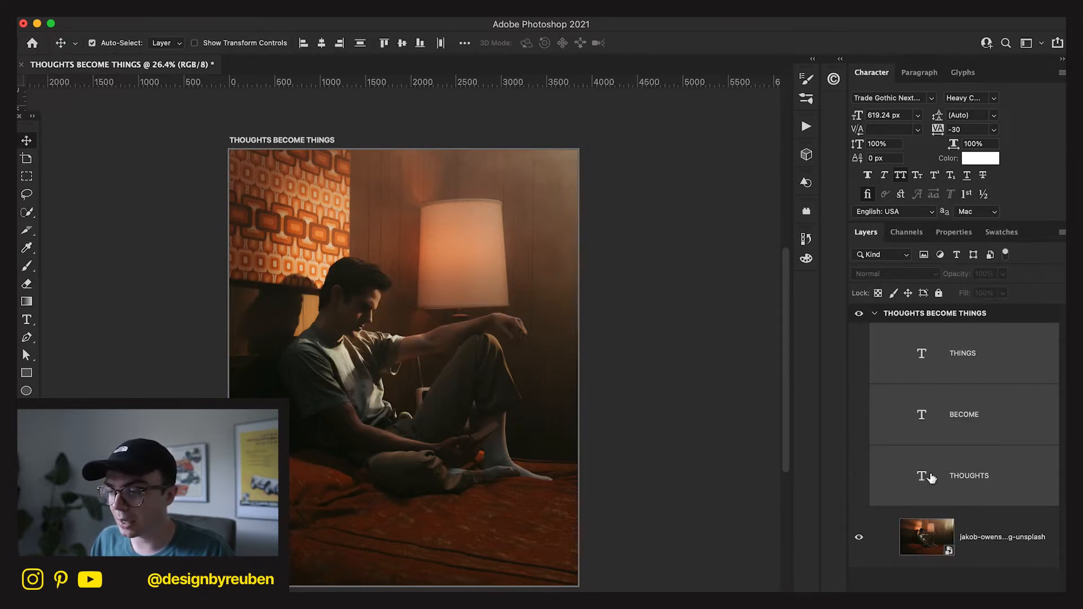
left_click(870, 493)
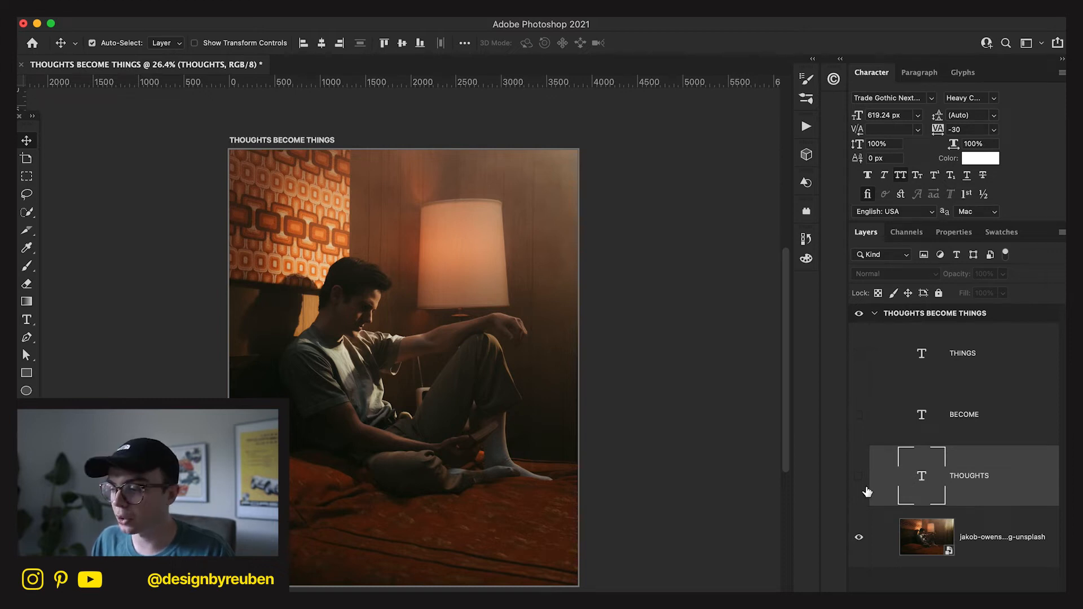
left_click(863, 489)
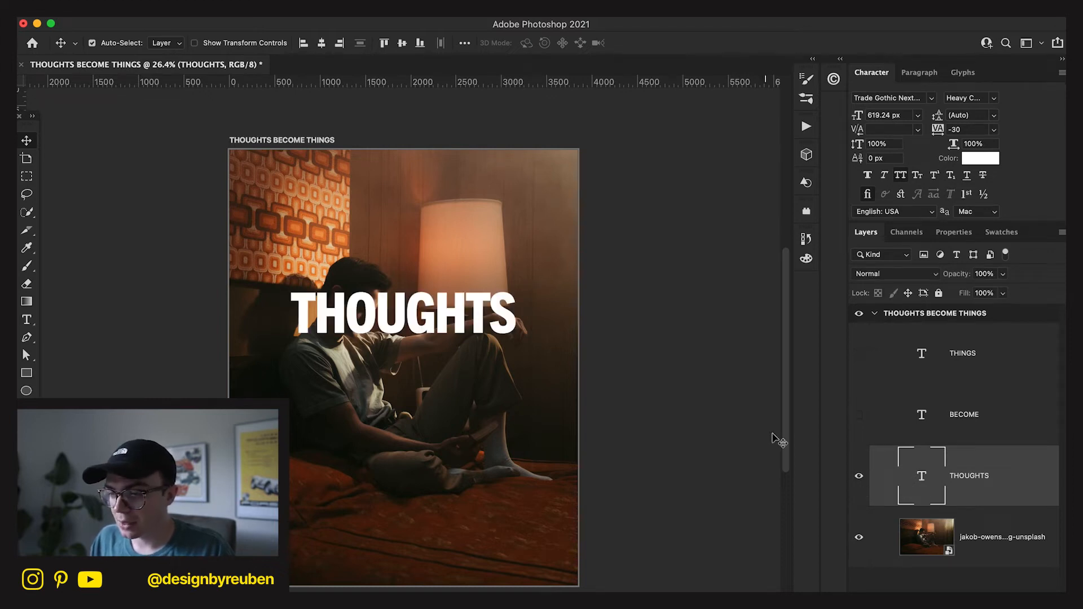
- Change the THOUGHTS text's font to Neue Haas Grotesk Display Pro in the 95 Black style
left_click(931, 98)
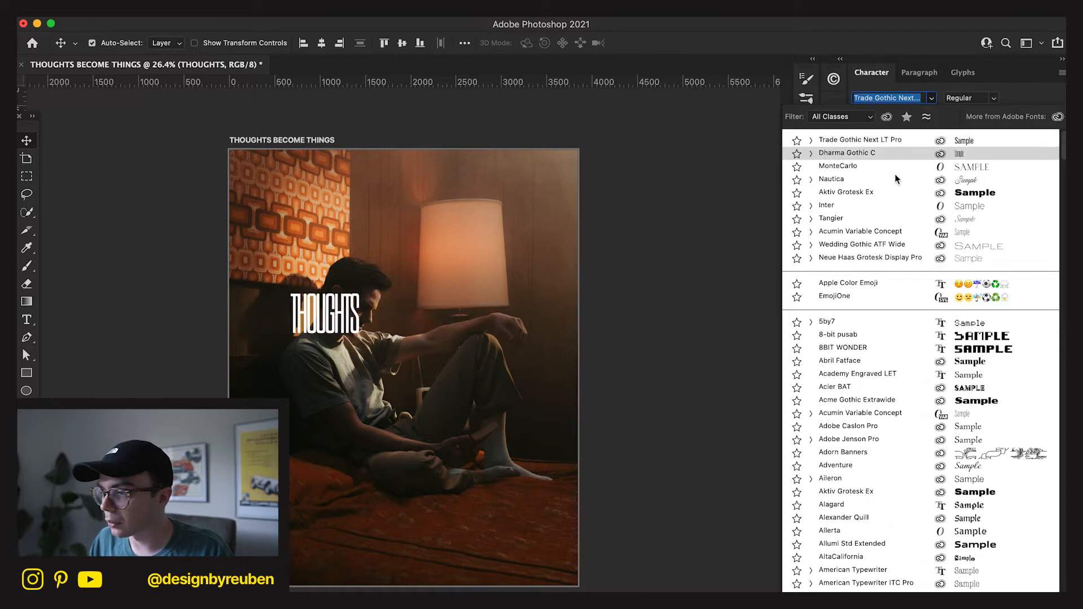
left_click(1000, 99)
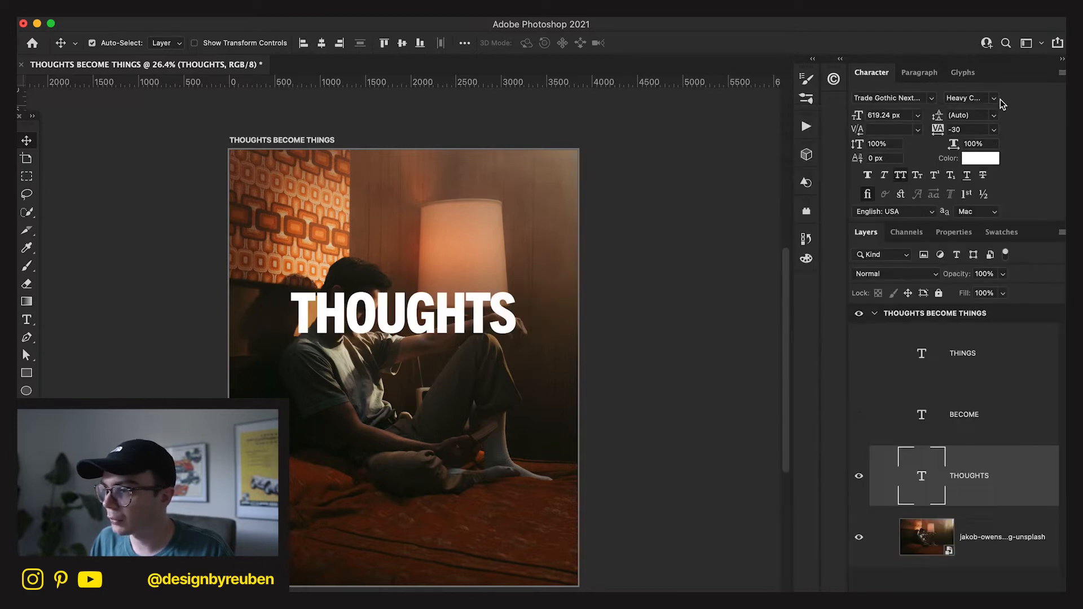
left_click(931, 98)
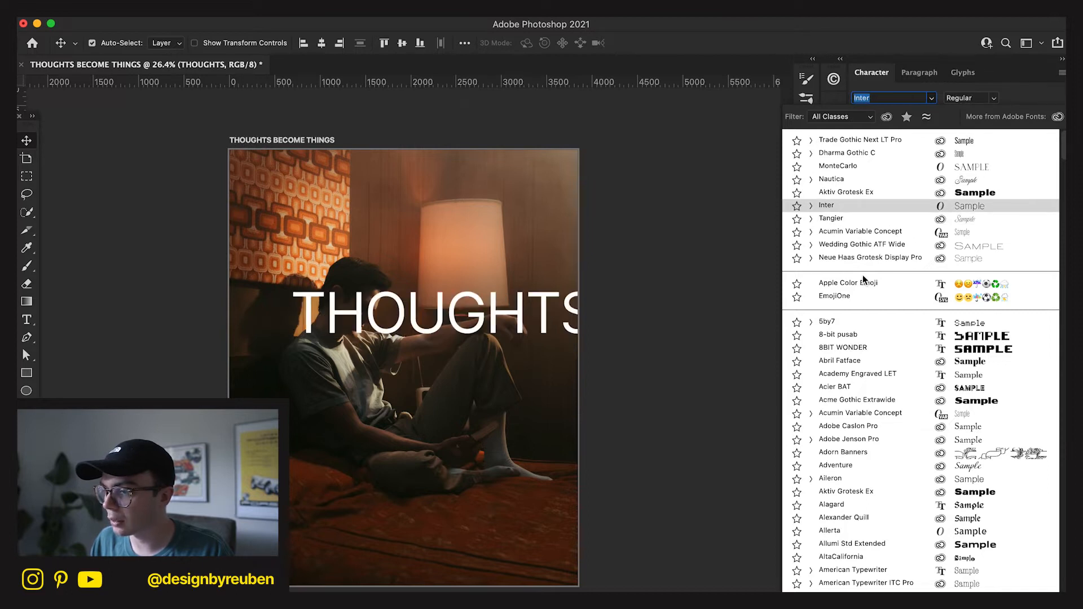
left_click(868, 258)
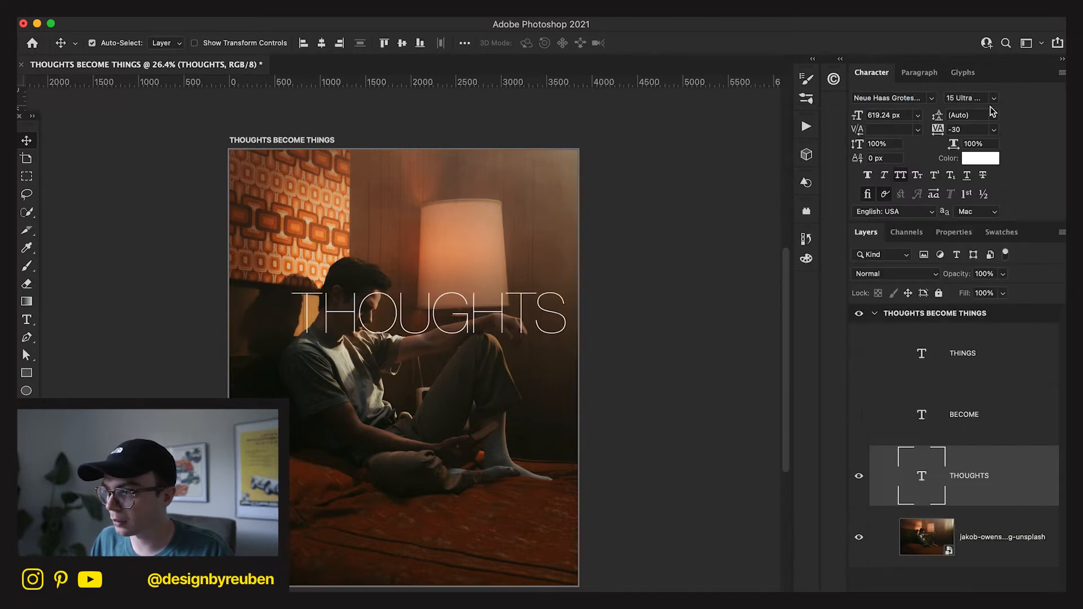
left_click(969, 98)
left_click(952, 237)
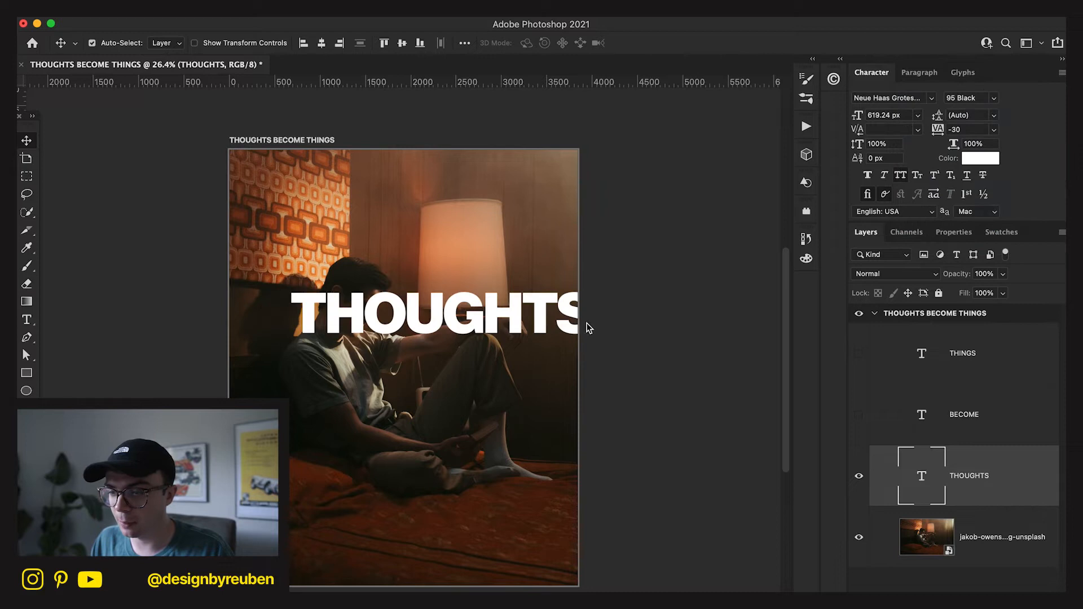
- Scale the THOUGHTS text down to about 513 px and centre it horizontally on the artboard
key("ctrl+t")
left_click_drag(534, 311, 537, 314)
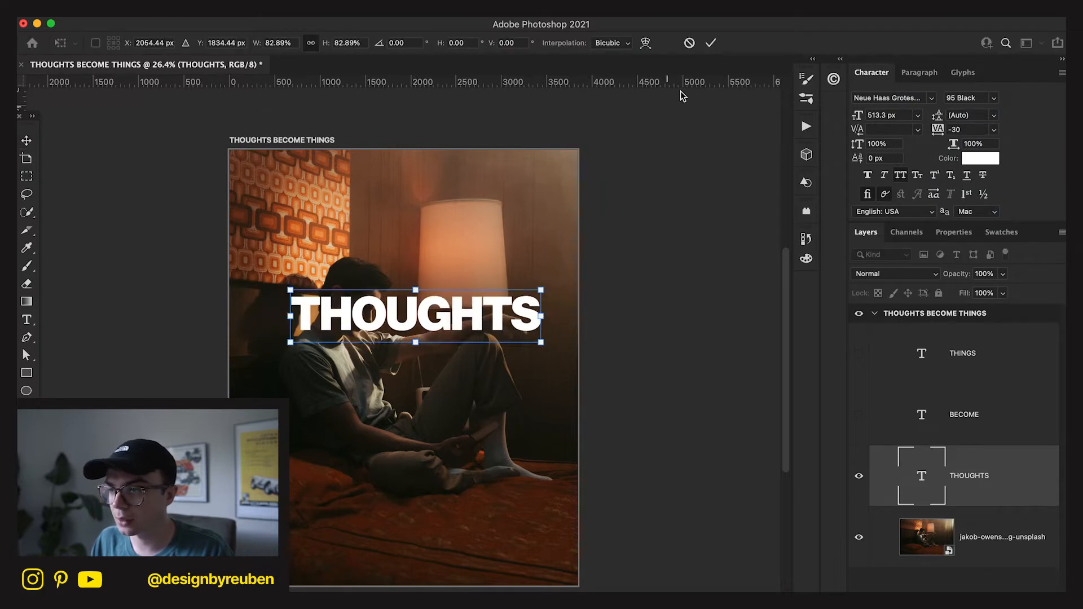
left_click(710, 43)
left_click(321, 43)
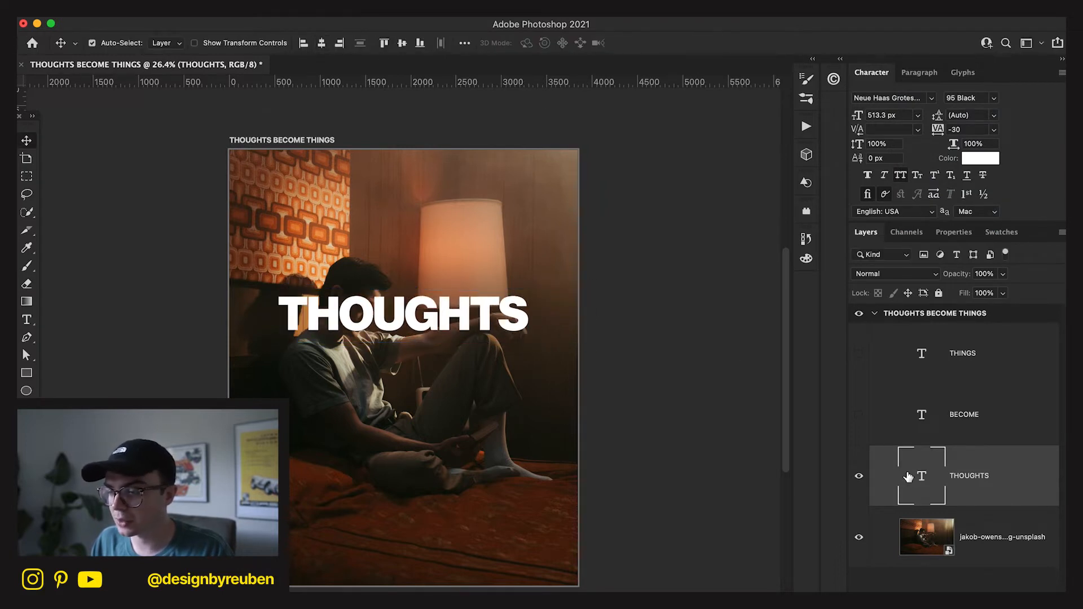
- Delete the hidden BECOME text layer
left_click(977, 420)
key("Delete")
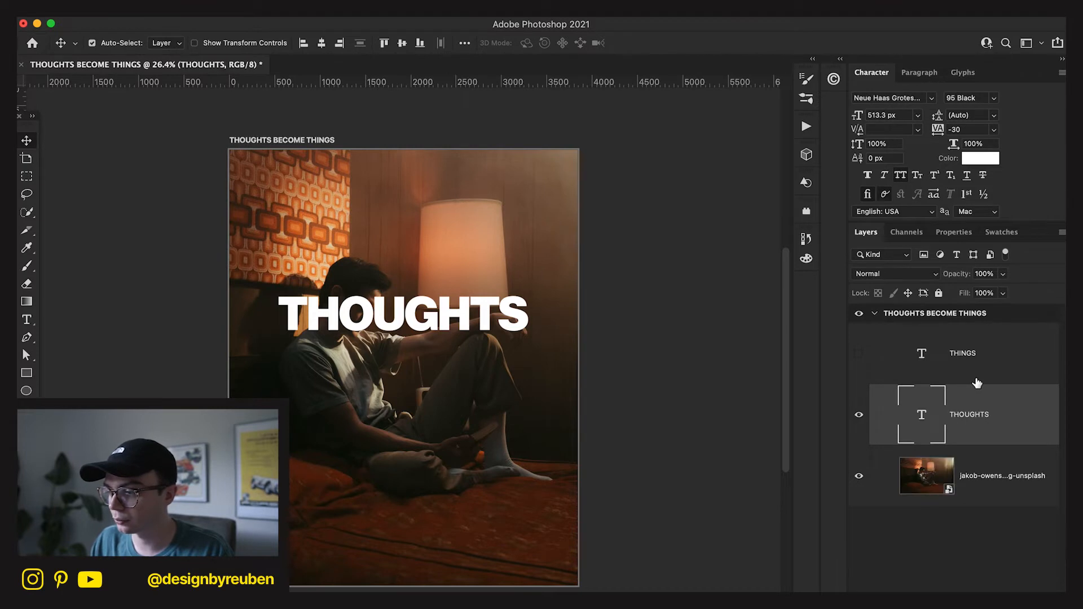
- Delete the THINGS layer and add BECOME and THINGS as the second and third lines of the THOUGHTS text
left_click(978, 381)
key("Delete")
key("t")
left_click(522, 312)
key("Return")
type("BECOME")
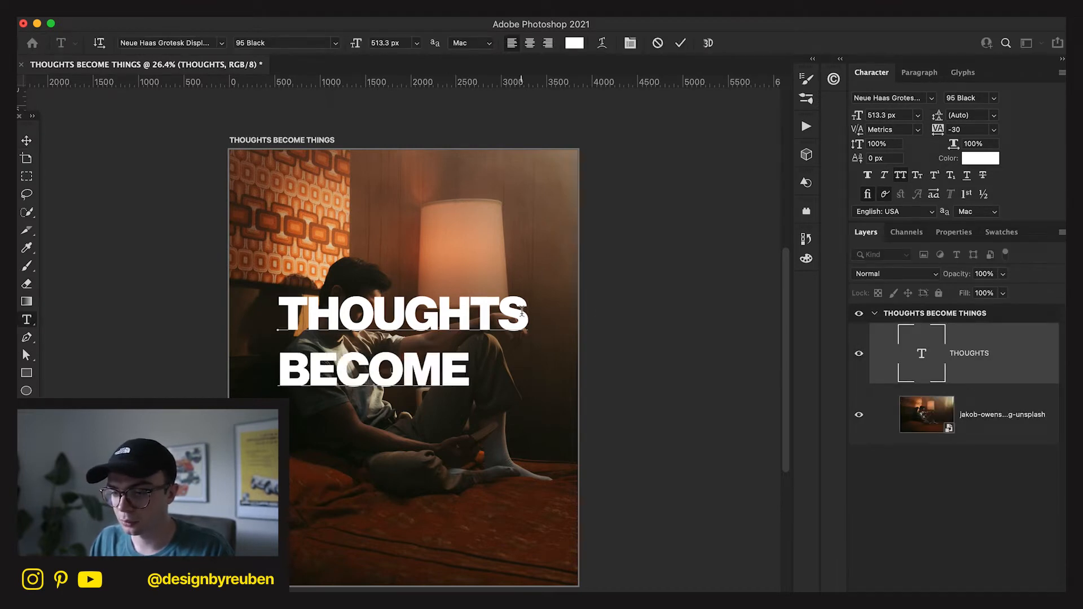
key("Return")
type("THIGNS")
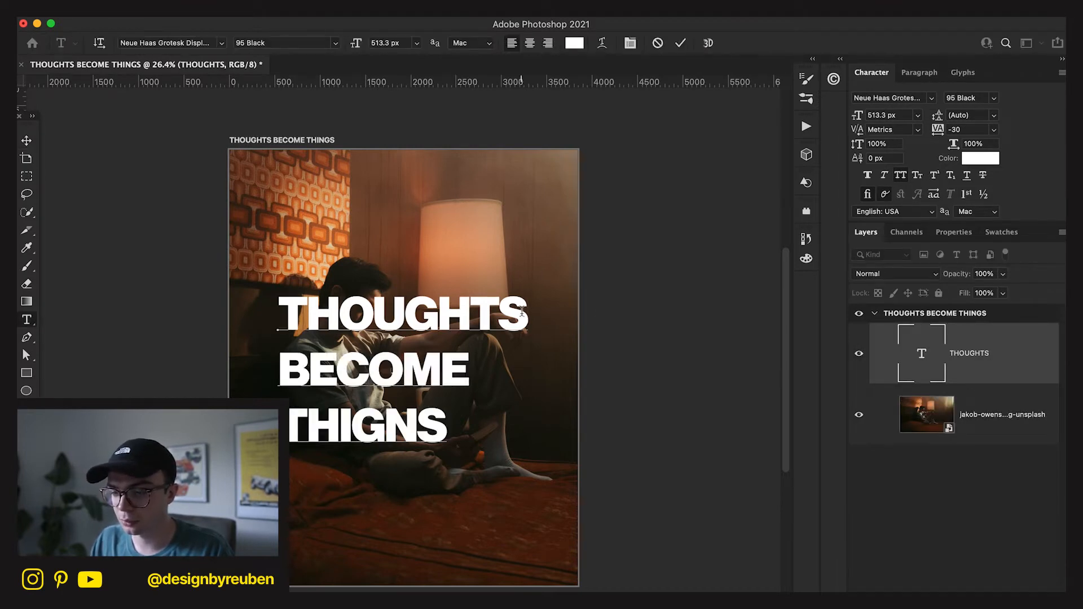
key("BackSpace")
key("BackSpace")
key("BackSpace")
type("NGS")
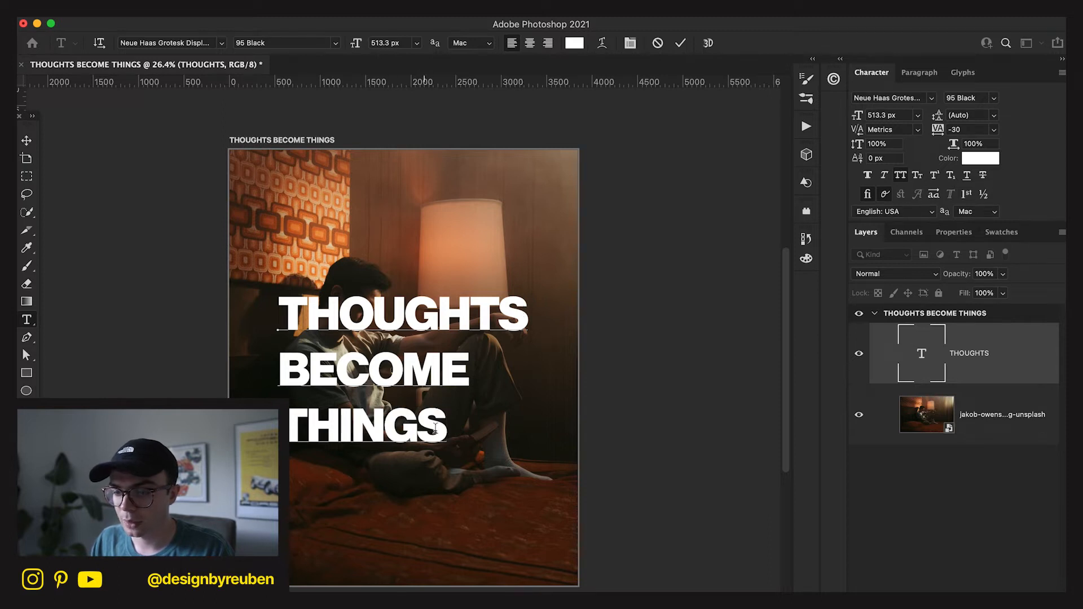
key("super+a")
left_click(26, 140)
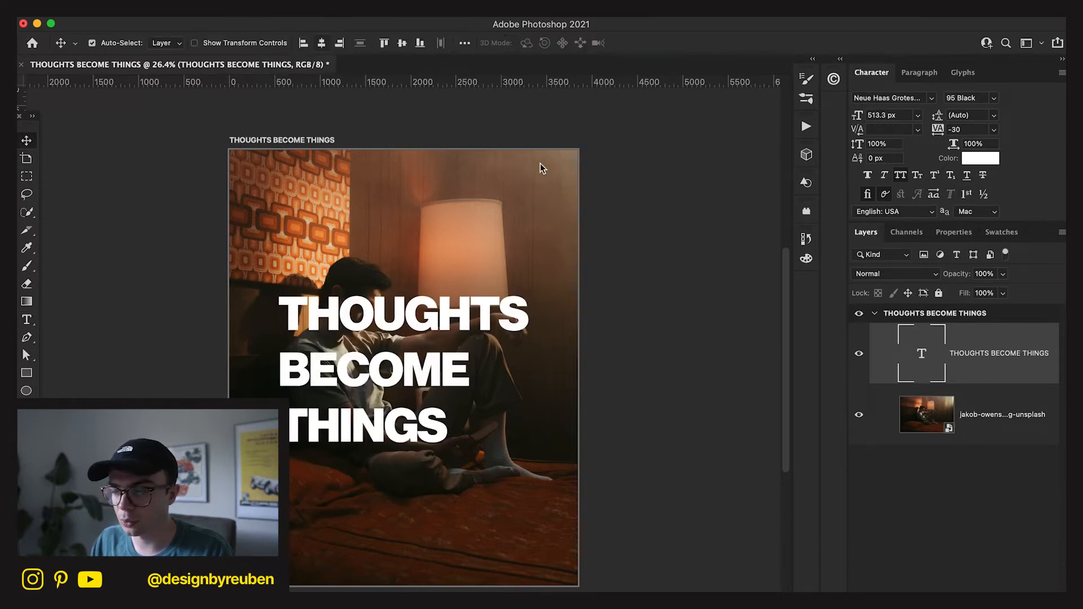
- Centre-align the three-line text and centre it horizontally and vertically on the artboard
left_click(919, 72)
left_click(885, 98)
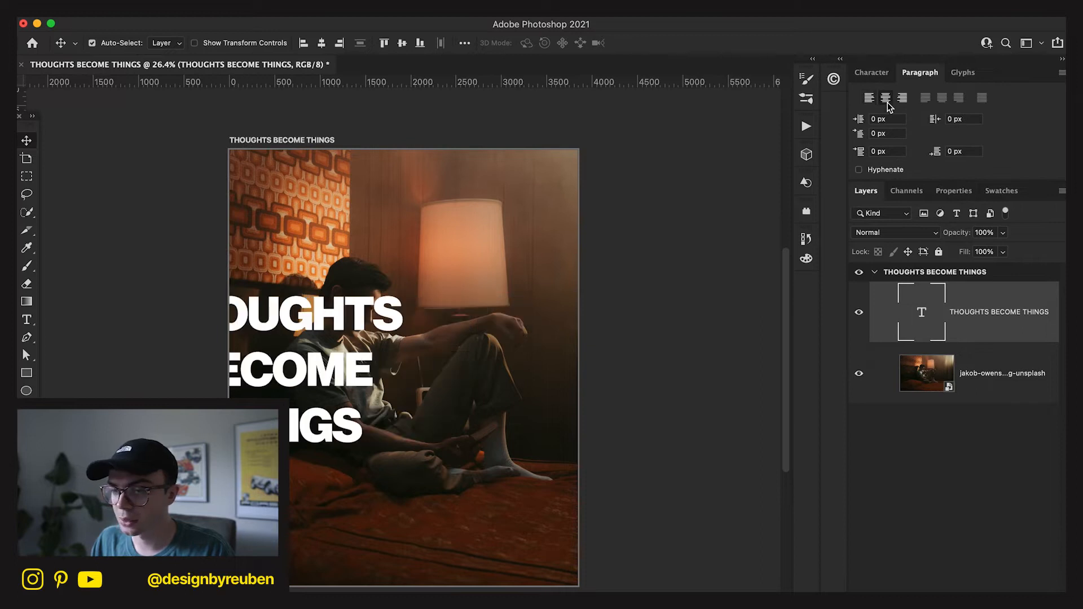
left_click(322, 43)
left_click(402, 43)
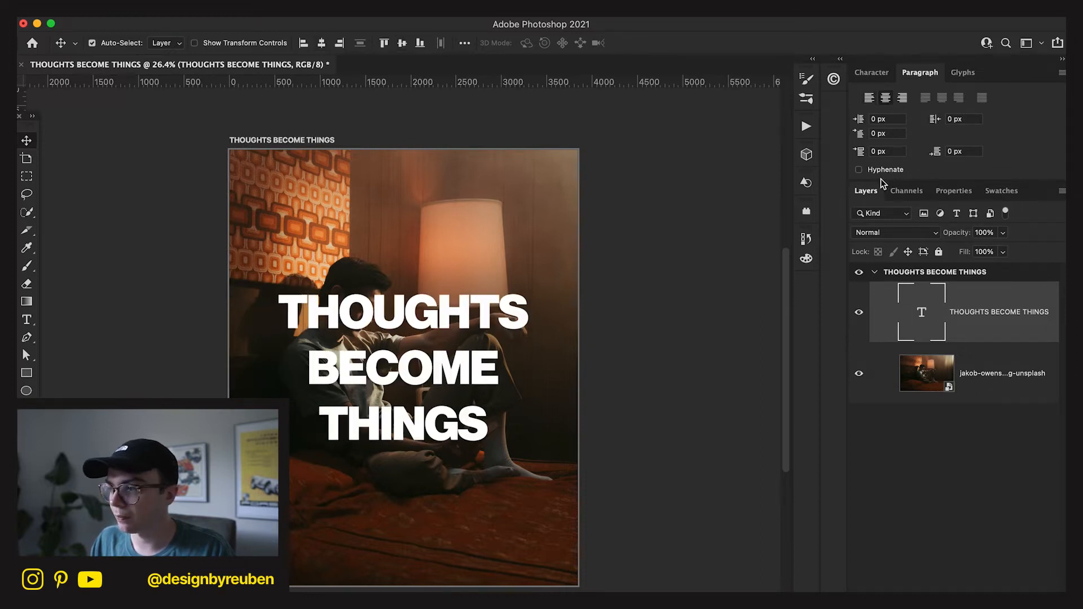
- Set the three-line text's leading to 458 px and centre the block vertically on the artboard again
left_click(873, 74)
left_click(994, 116)
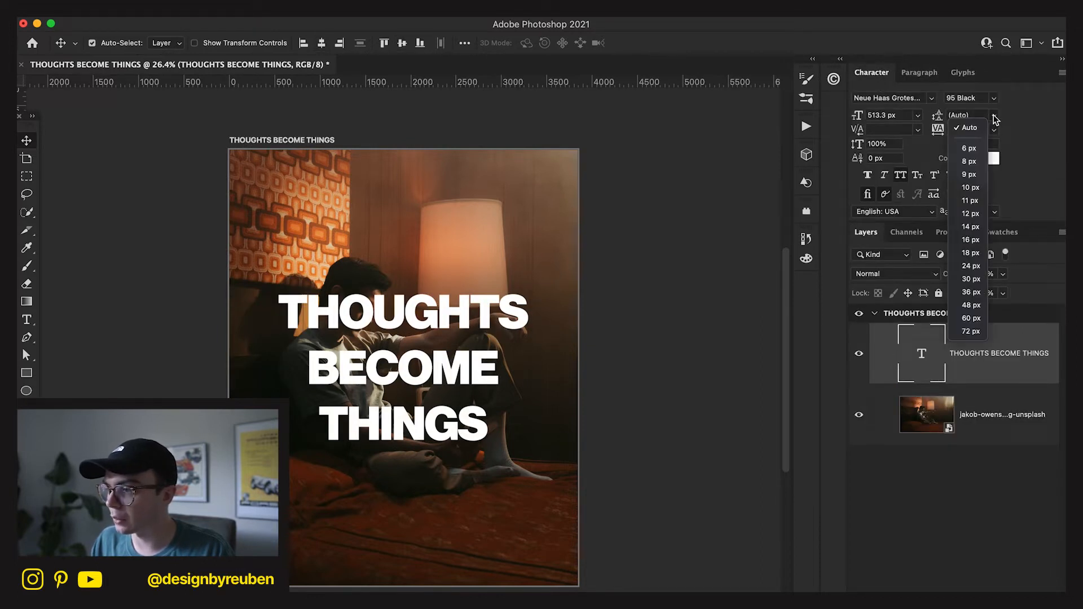
left_click(970, 331)
left_click_drag(938, 117, 1001, 117)
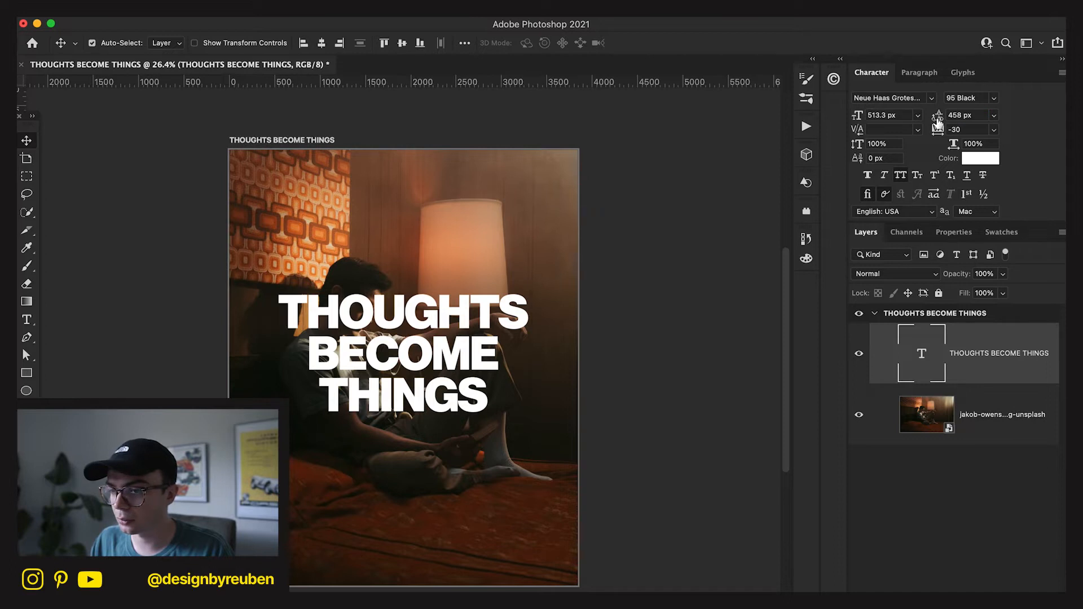
left_click(395, 45)
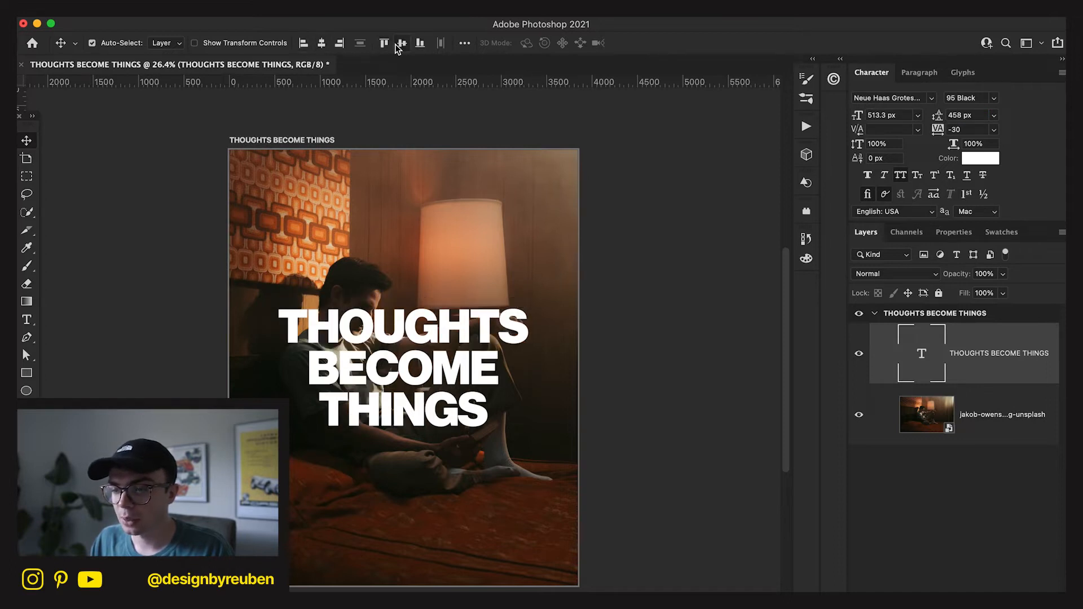
left_click(876, 365, "super")
left_click(953, 359)
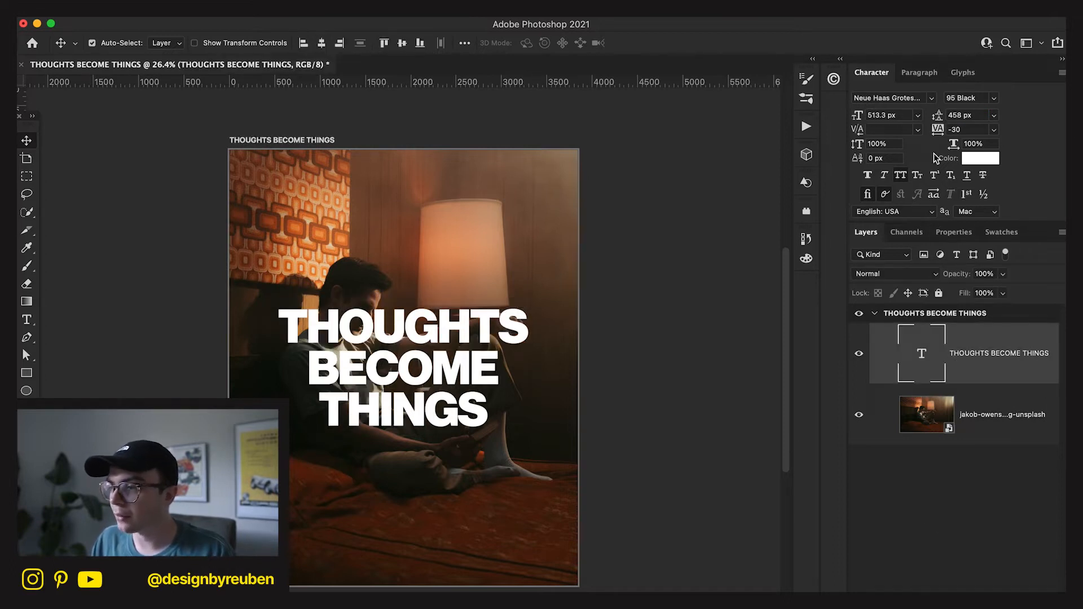
left_click(930, 99)
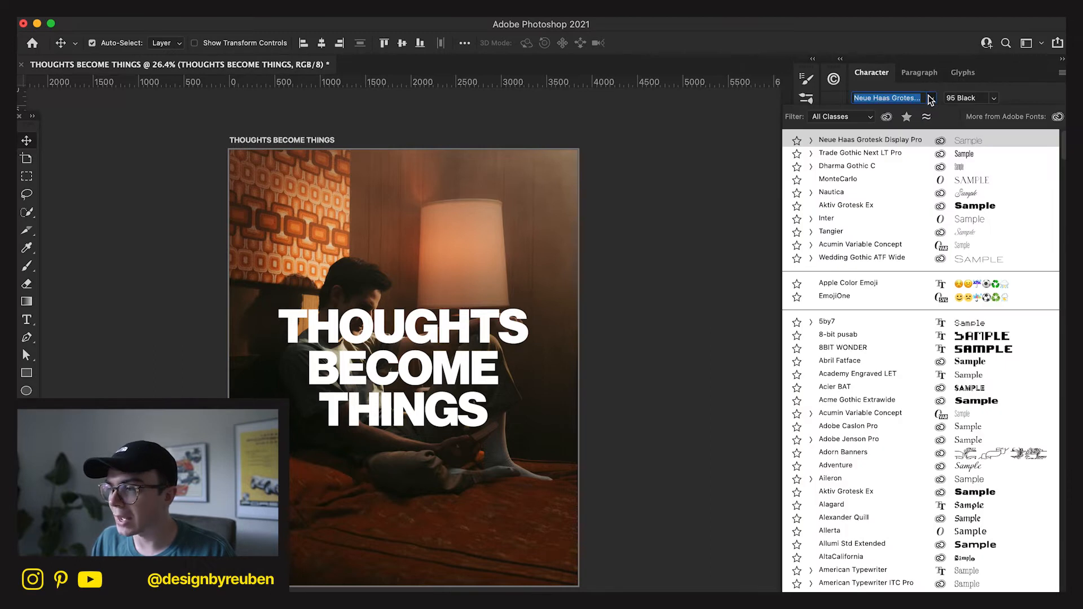
left_click(1034, 103)
left_click(1001, 574)
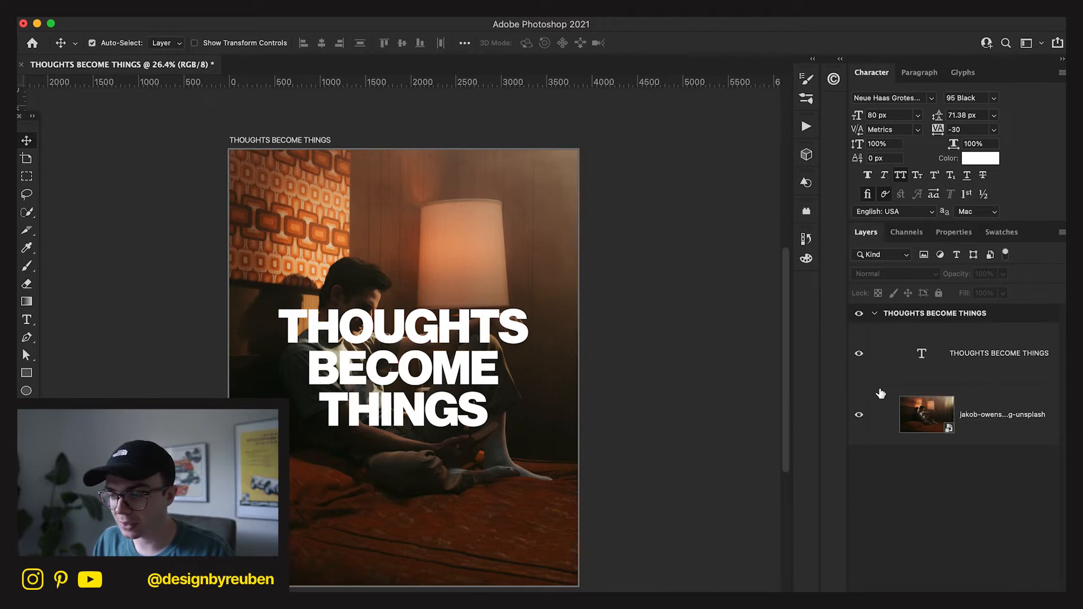
scroll(694, 379, "up", 2)
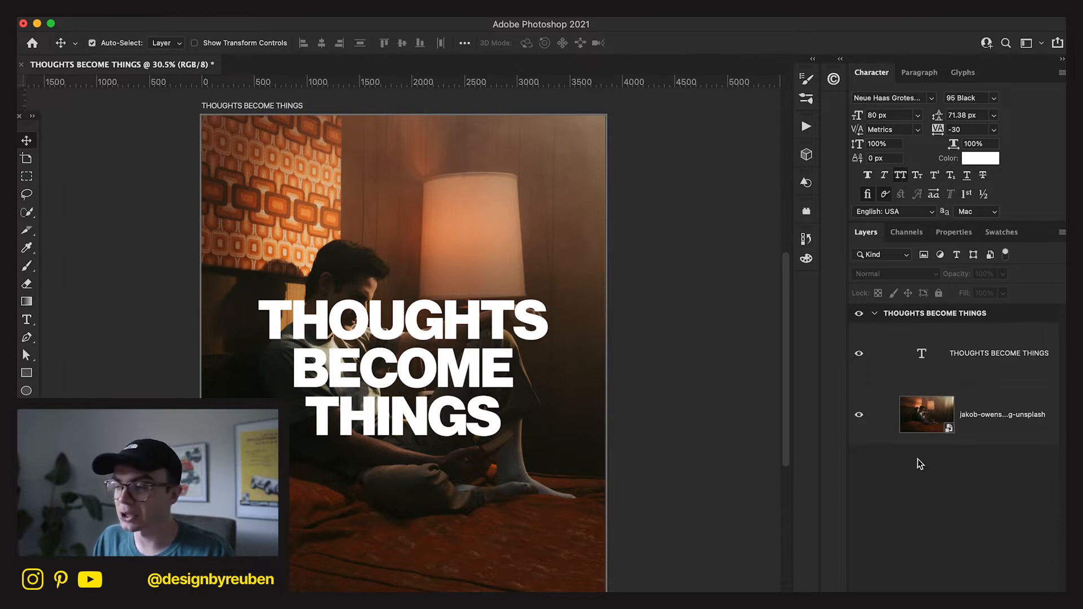
left_click(952, 356)
left_click(912, 472)
left_click(962, 381)
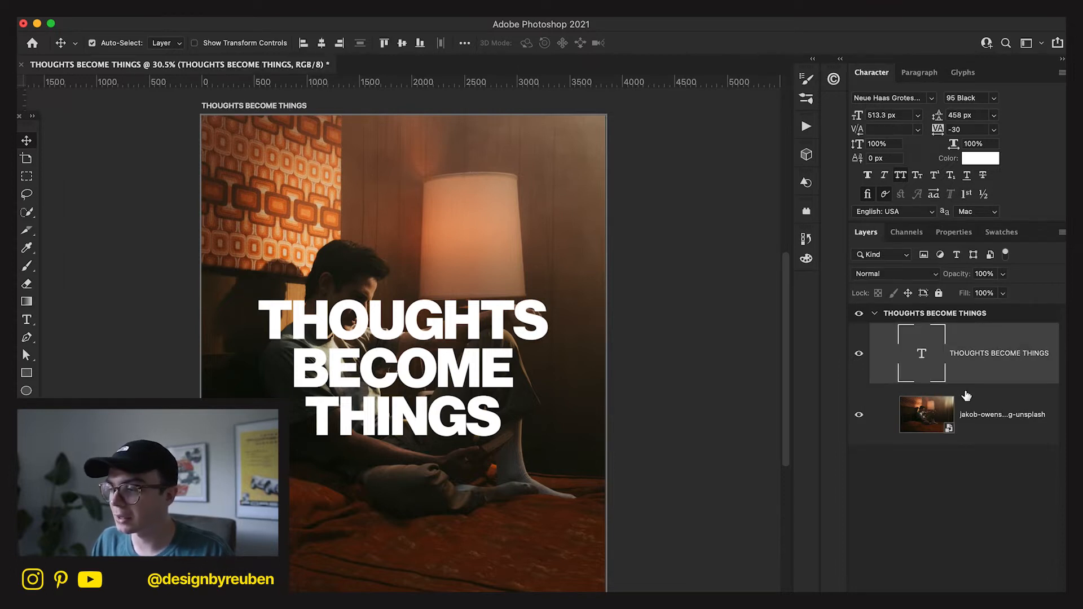
left_click(960, 469)
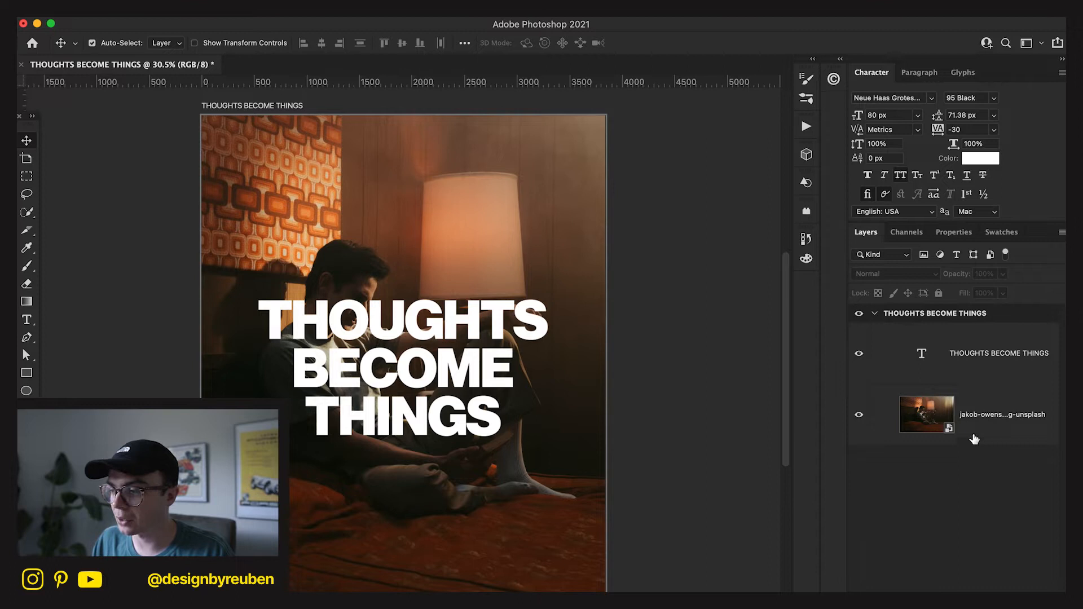
- Hide the THOUGHTS BECOME THINGS layer and add a new THINGS text over the man's lower arm
left_click(987, 374)
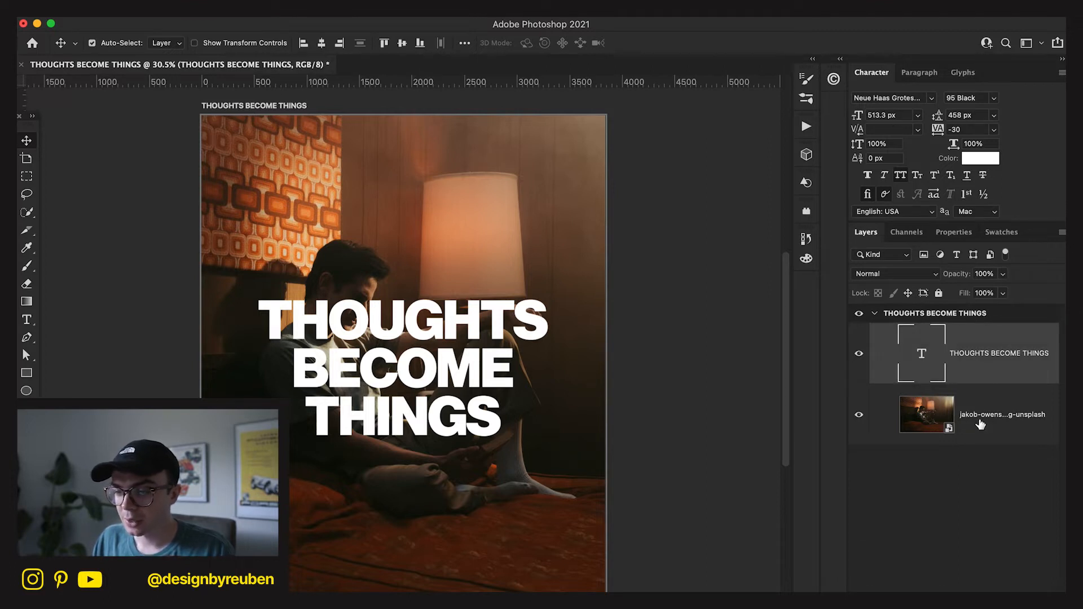
left_click(860, 365)
key("t")
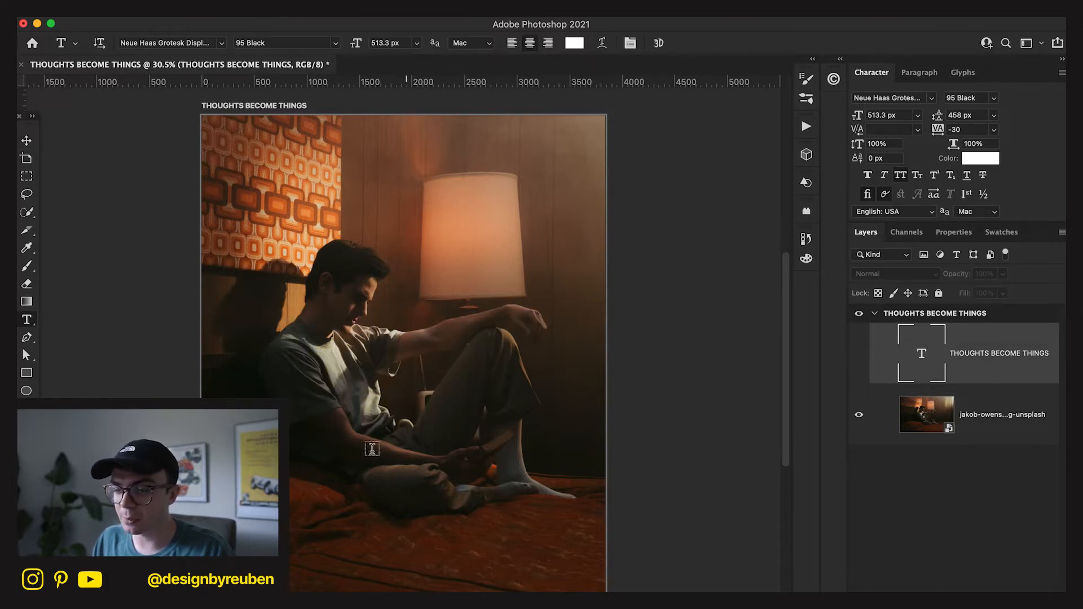
left_click(369, 448)
key("BackSpace")
type("THINGS")
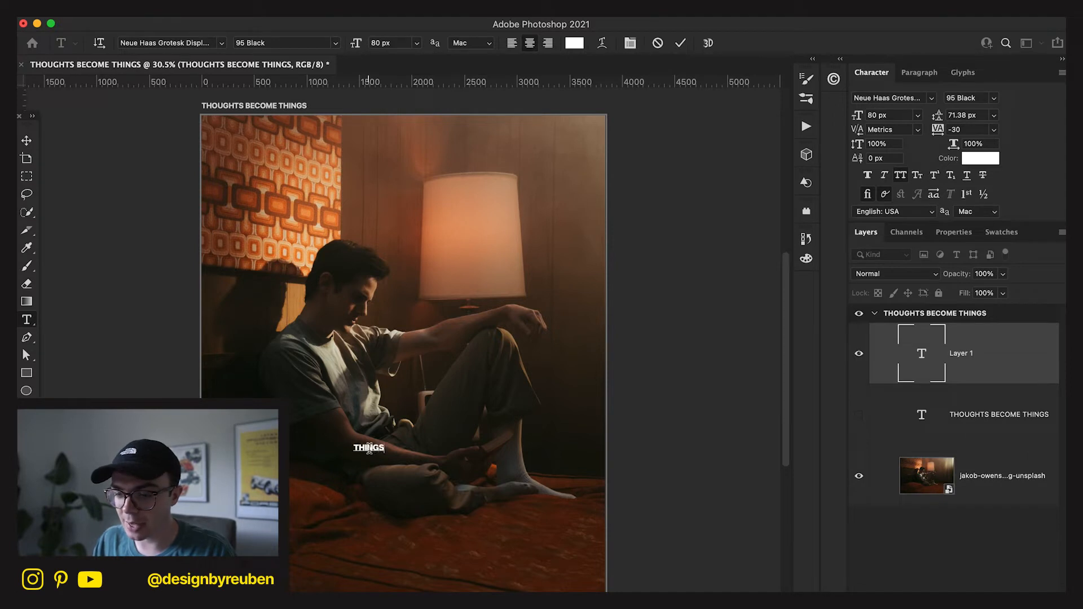
left_click(27, 139)
- Scale the new THINGS text up to about 638 px
key("ctrl+t")
left_click_drag(385, 447, 563, 442)
left_click(711, 43)
mouse_move(524, 407)
left_mouse_down()
mouse_move(483, 403)
mouse_move(512, 419)
mouse_move(524, 410)
left_mouse_up()
key("ctrl+t")
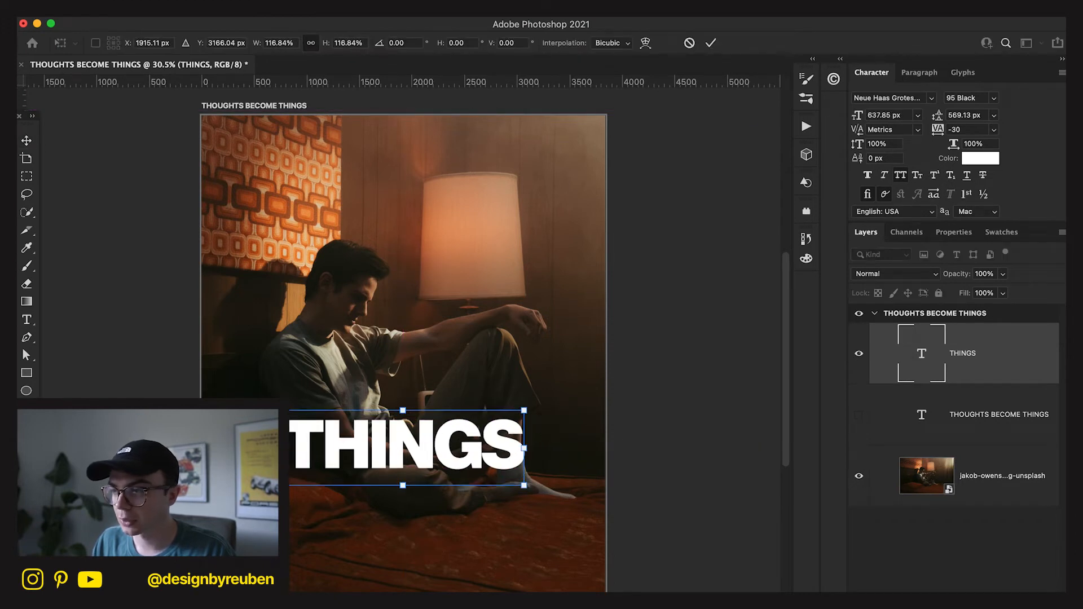
left_click(711, 43)
- Retype the large word as "Things" and turn off All Caps for it
key("t")
double_click(455, 420)
type("THIN")
key("BackSpace")
key("BackSpace")
key("BackSpace")
type("HINGS")
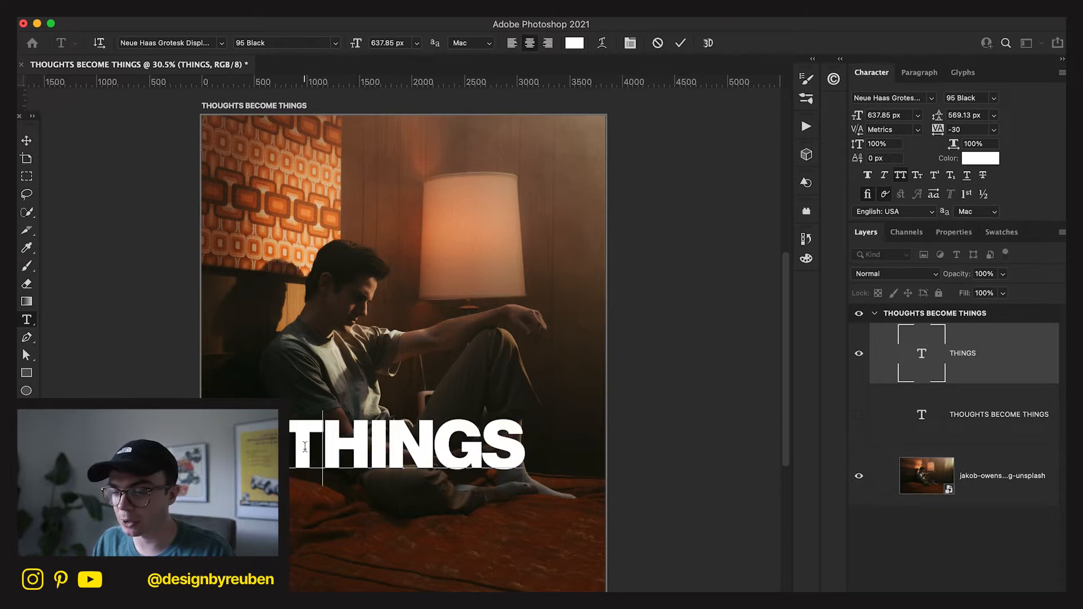
left_click_drag(322, 449, 652, 447)
double_click(463, 444)
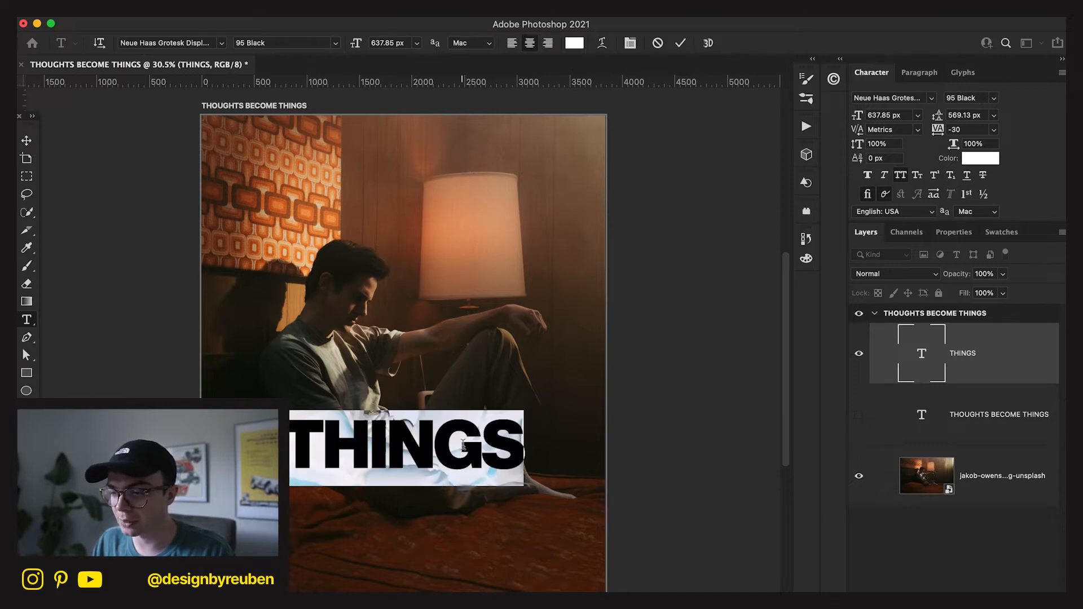
left_click(901, 177)
left_click(27, 141)
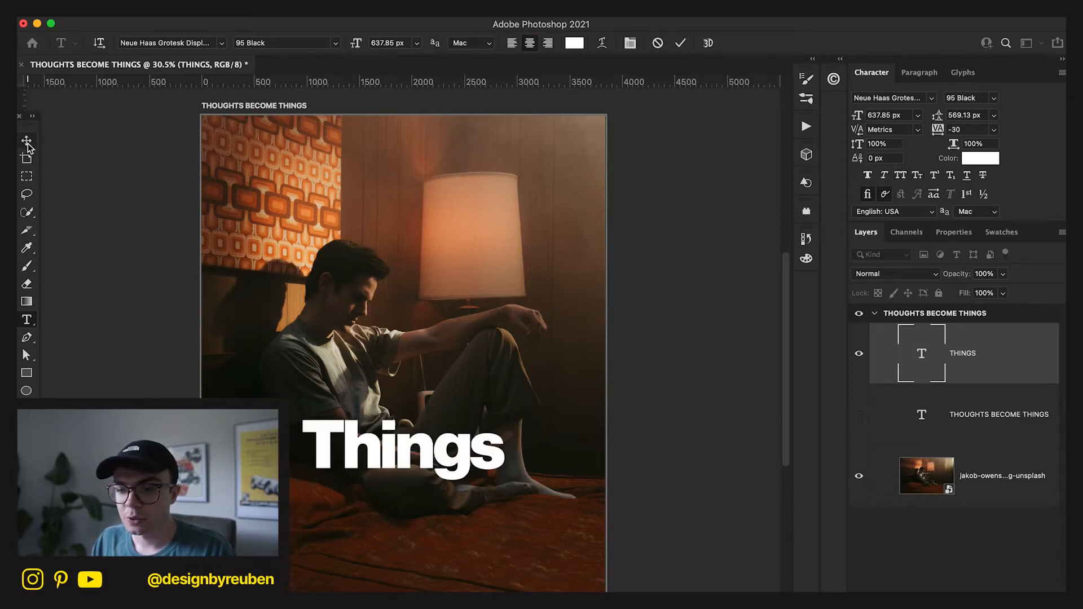
- Filter the font list to Adobe Fonts and set the Things text in Beastly, 12 Point style
left_click(929, 100)
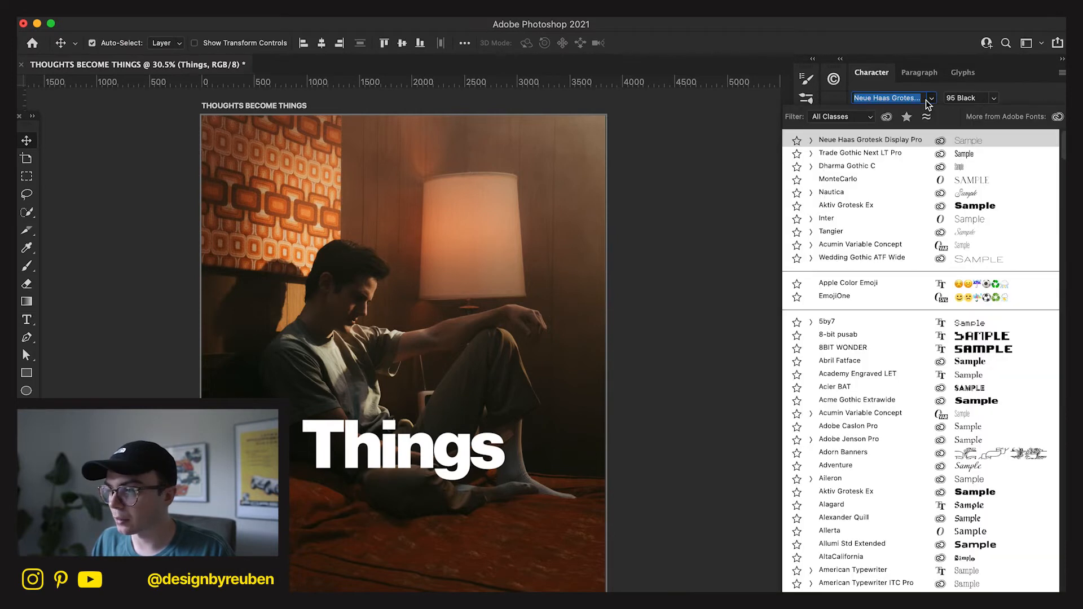
left_click(886, 116)
key("Down")
key("Down")
key("Down")
key("Down")
scroll(895, 478, "down", 3)
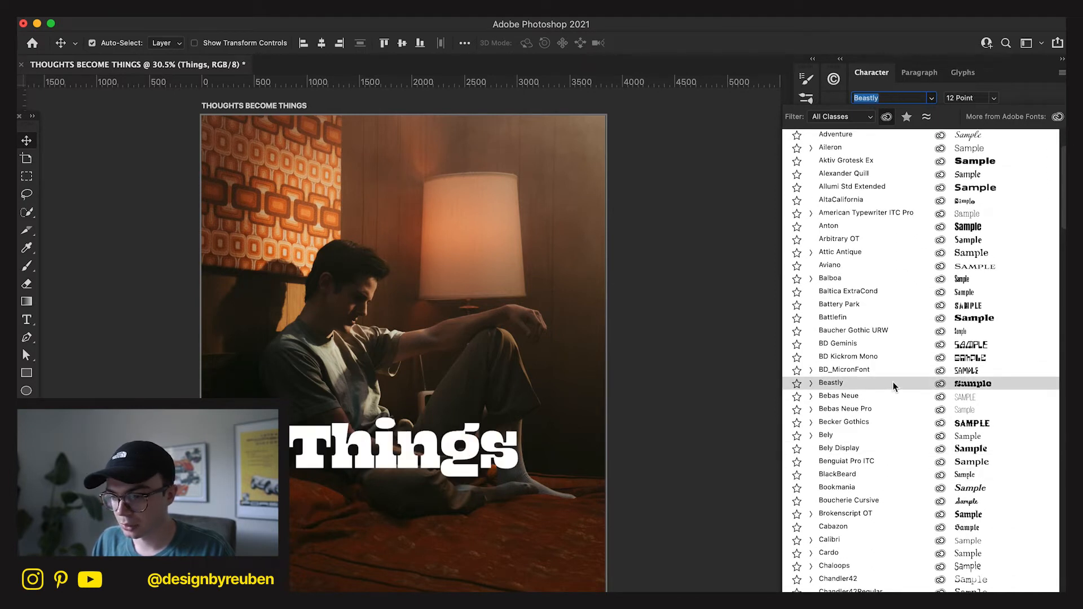
left_click(813, 384)
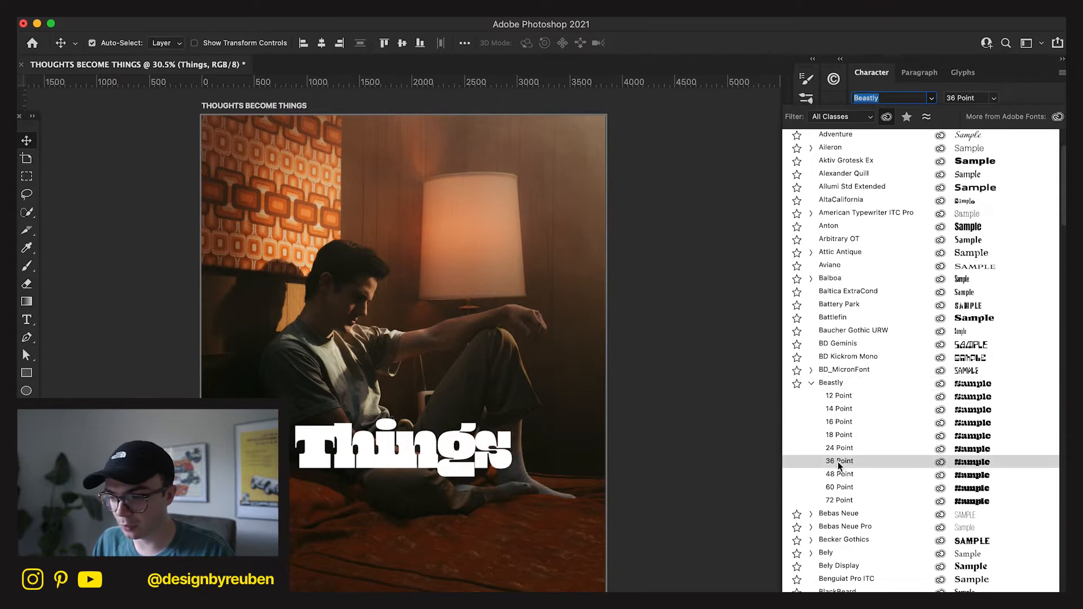
left_click(811, 382)
left_click(833, 383)
- Duplicate the Things text layer and hide the original
key("super+j")
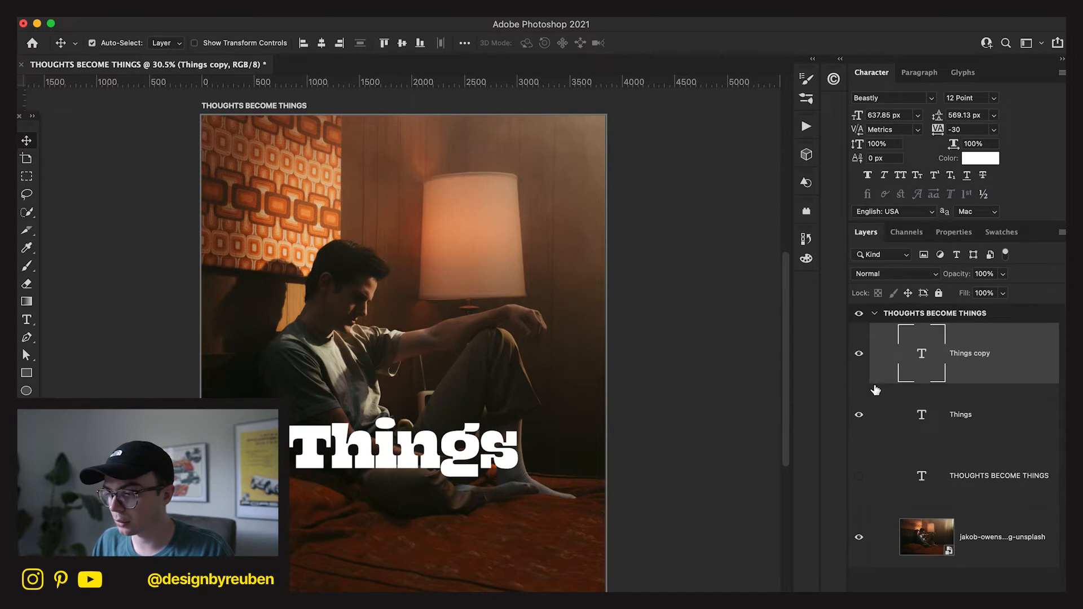
left_click(858, 415)
- Preview the Adobe fonts on the duplicated Things text and set it in Ganache Regular
left_click(931, 98)
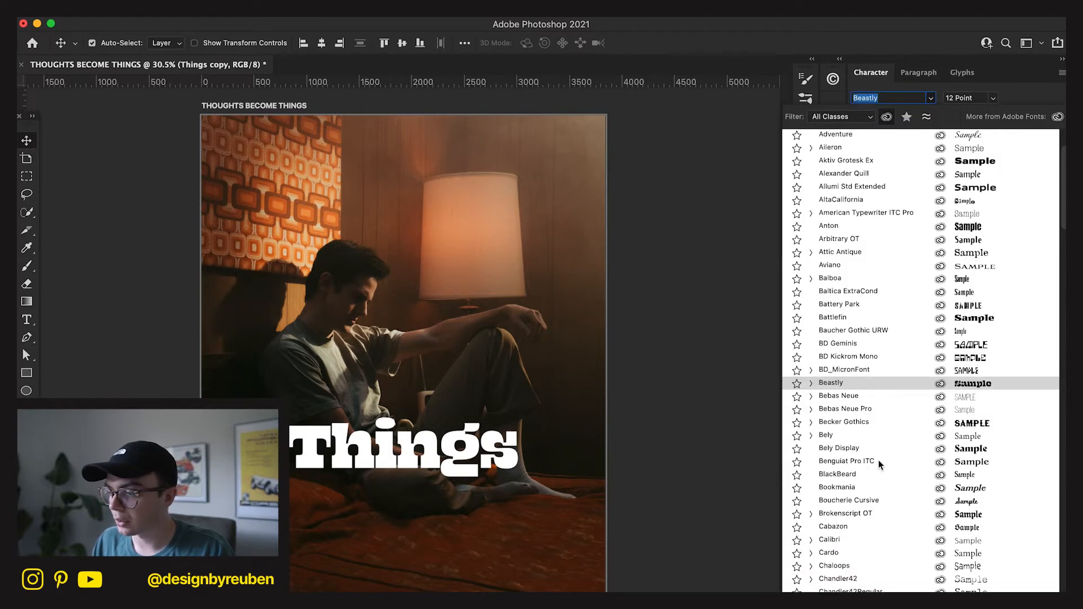
scroll(872, 562, "down", 5)
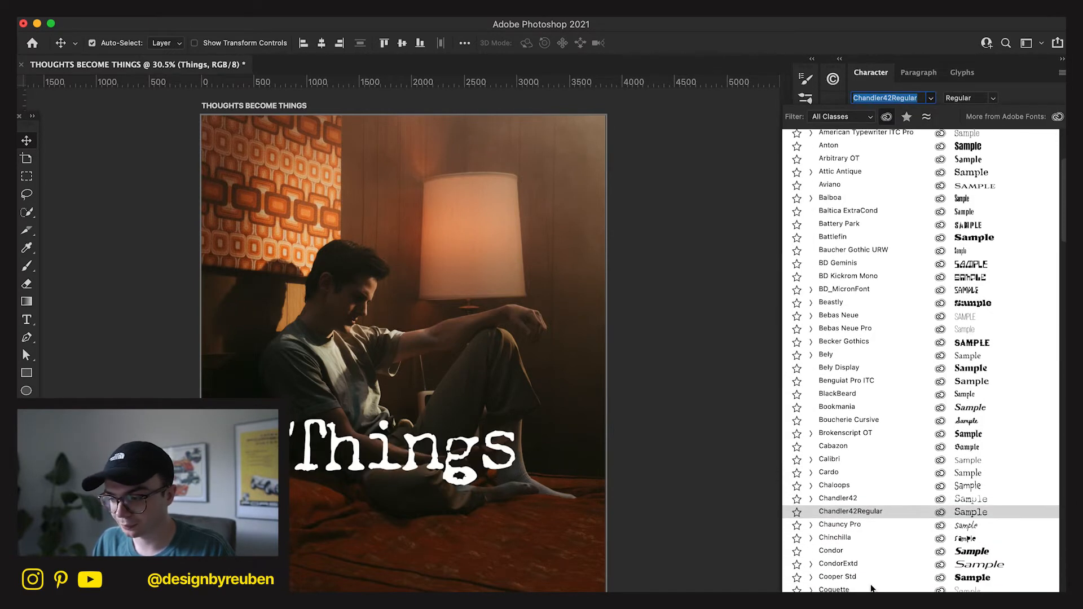
scroll(871, 536, "down", 10)
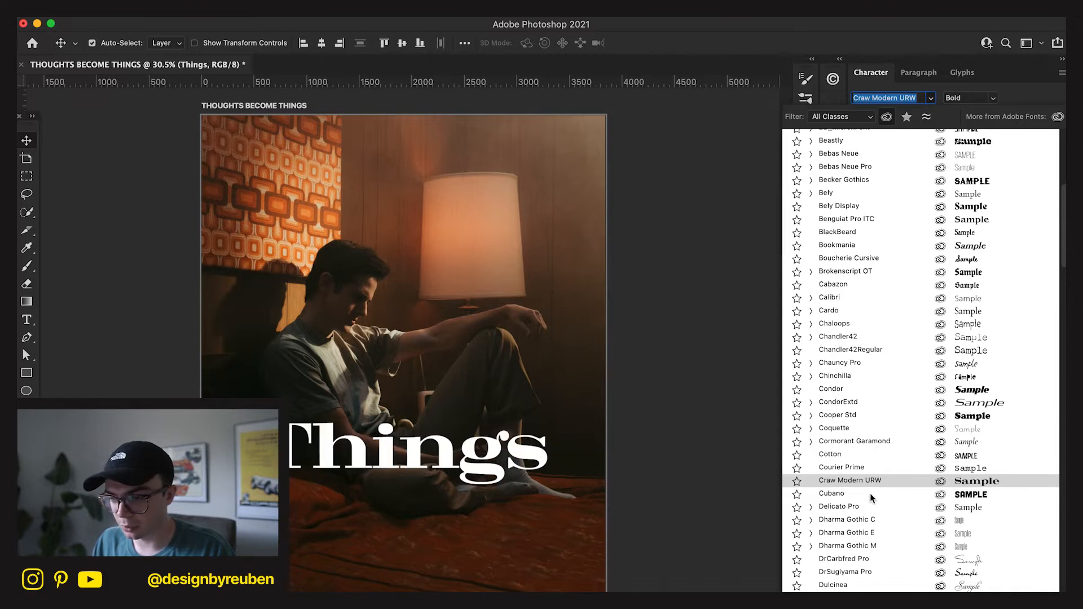
scroll(874, 564, "down", 2)
scroll(875, 572, "down", 4)
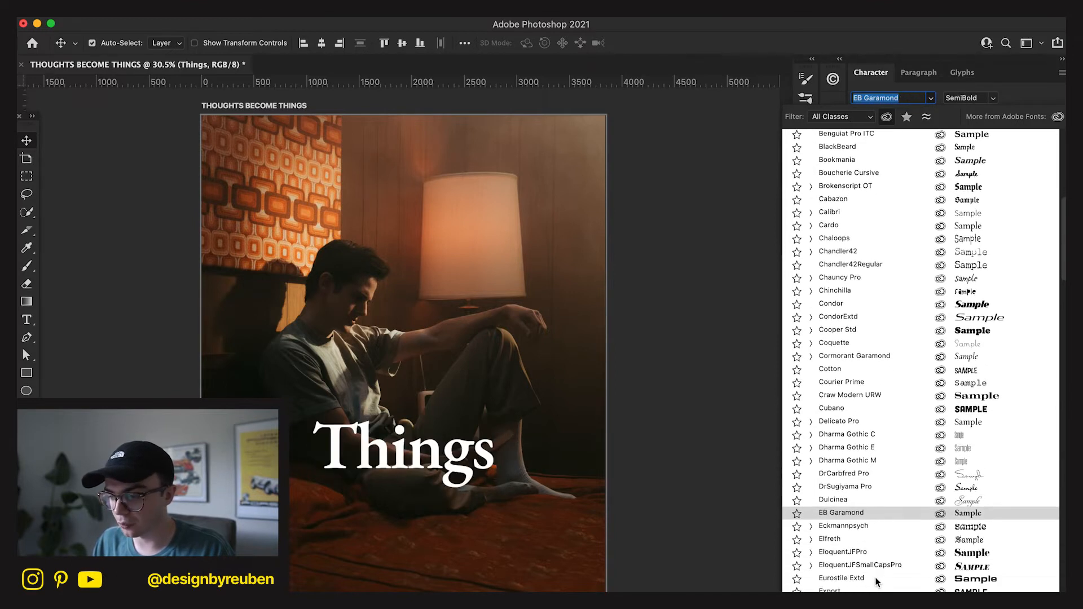
scroll(880, 547, "down", 2)
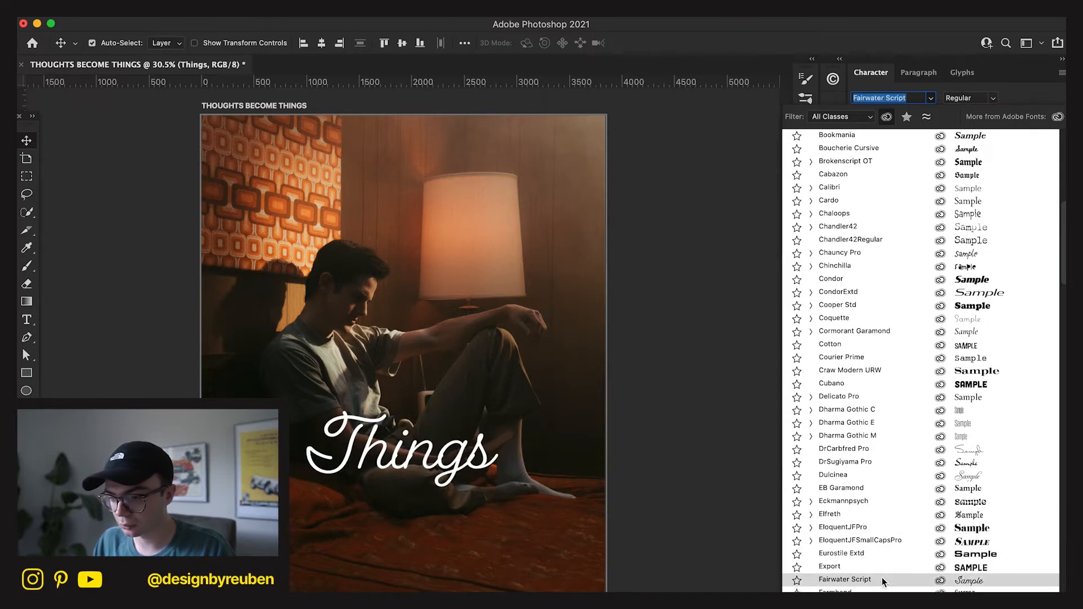
scroll(882, 577, "down", 5)
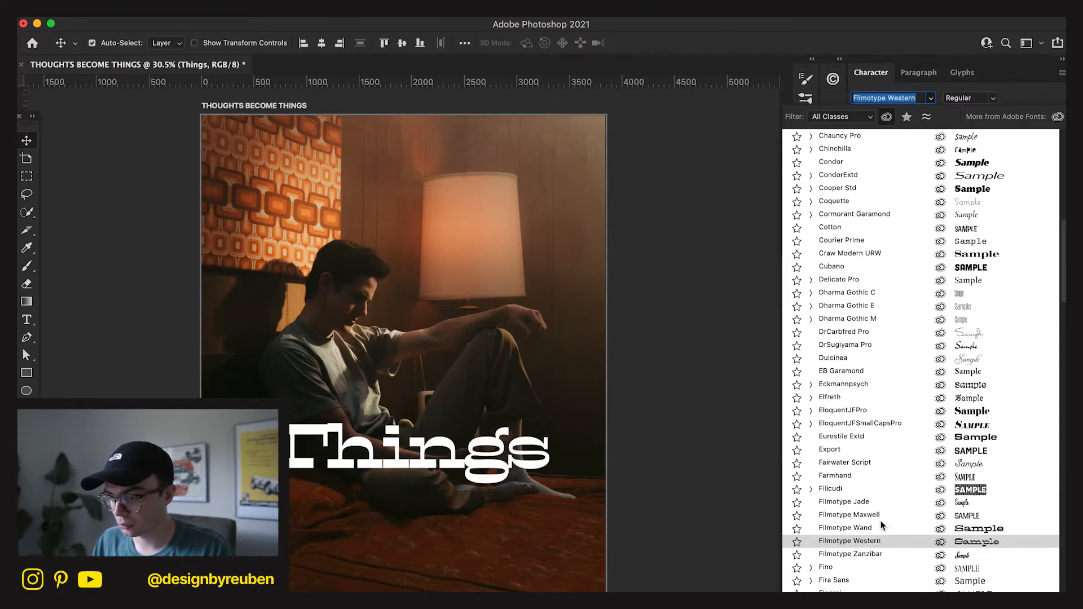
scroll(880, 533, "down", 2)
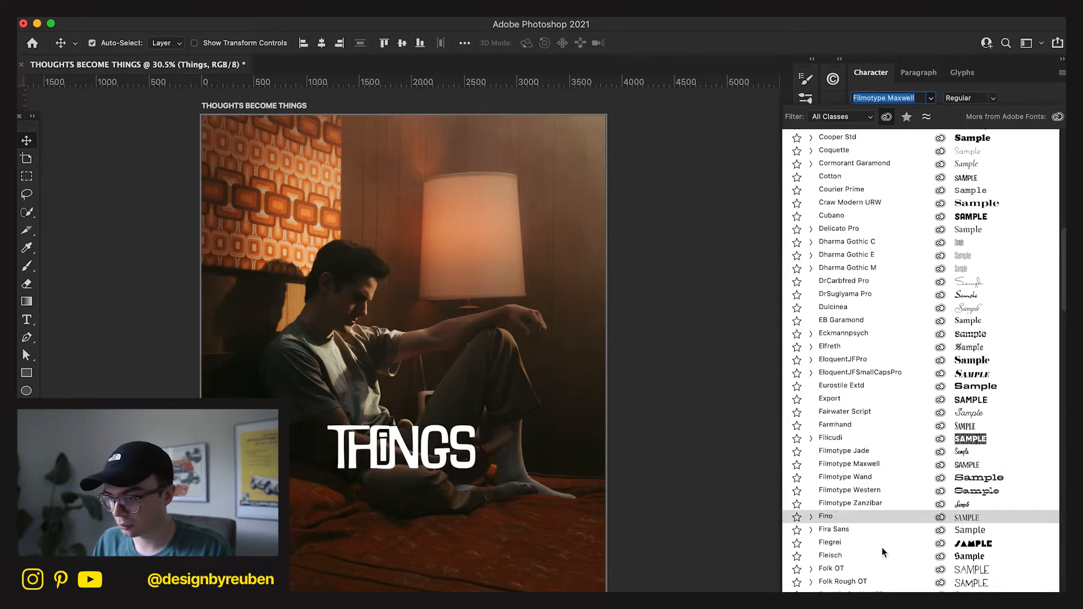
scroll(888, 556, "down", 4)
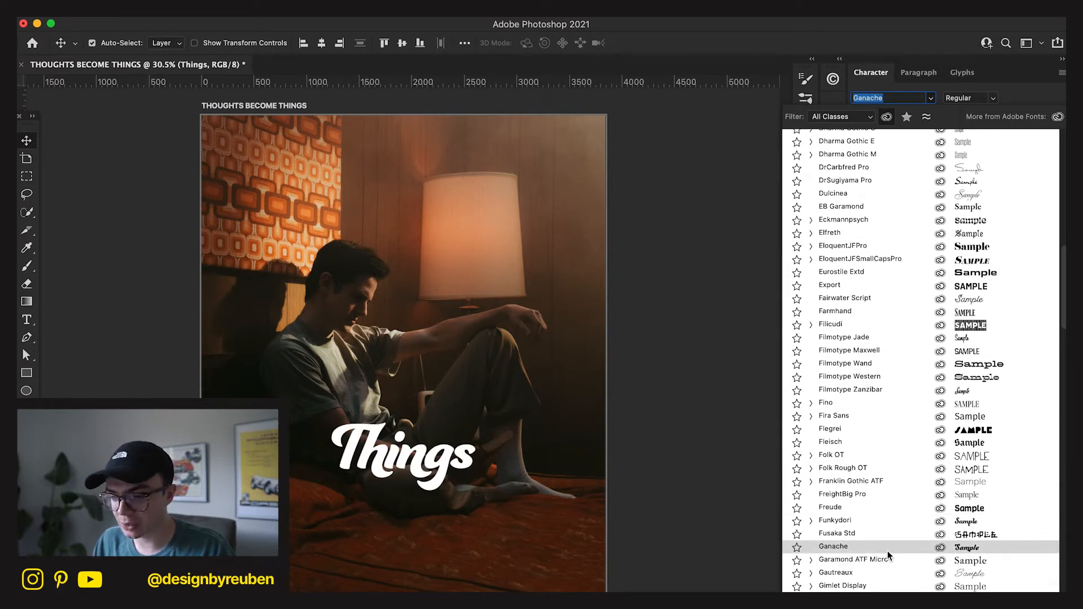
left_click(888, 547)
- Retype the duplicated Ganache word as "Thoughts"
double_click(920, 353)
type("Thoughts")
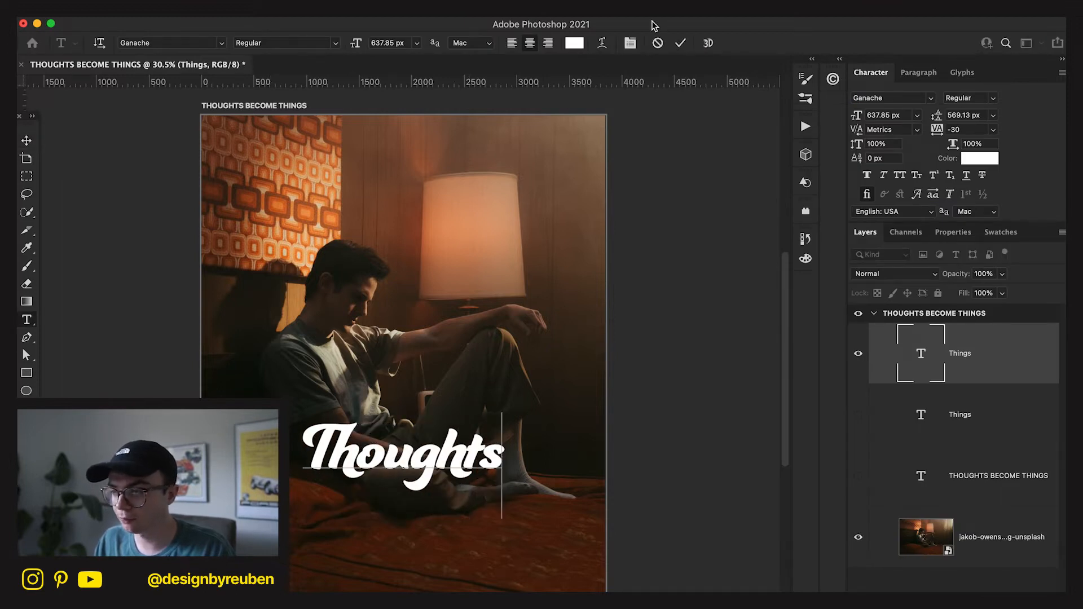
left_click(26, 142)
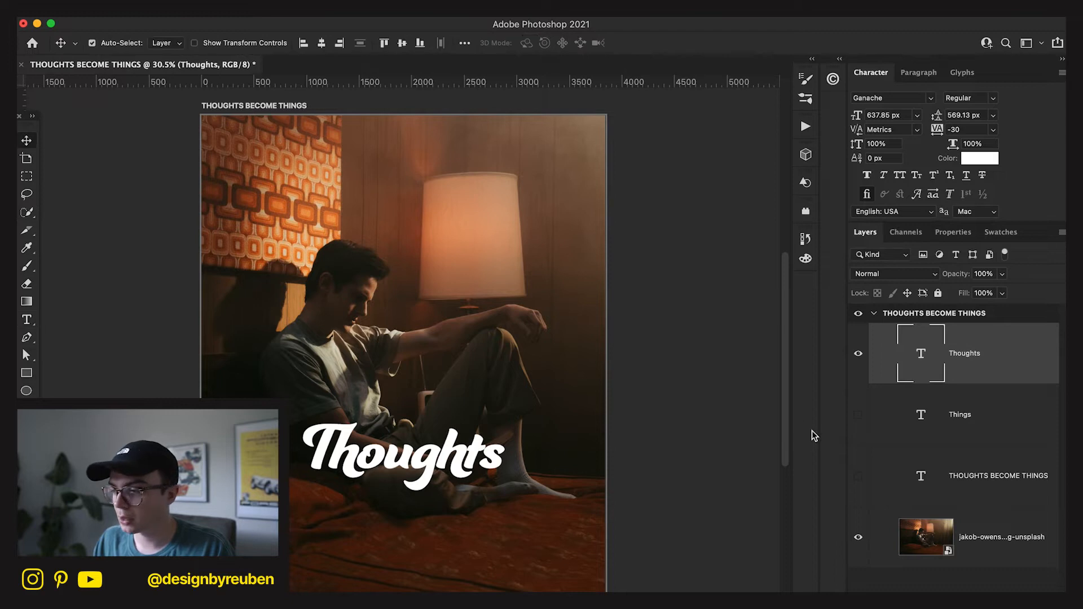
- Undo the latest text changes on the duplicated layer and keep the original Things layer hidden
left_click(859, 420)
mouse_move(584, 334)
left_mouse_down()
mouse_move(587, 395)
mouse_move(586, 305)
mouse_move(589, 333)
left_mouse_up()
key("super+z")
key("super+z")
key("super+z")
left_click(860, 421)
- Preview further Adobe fonts on the duplicated Things text and set it in Nautica Regular
left_click(929, 98)
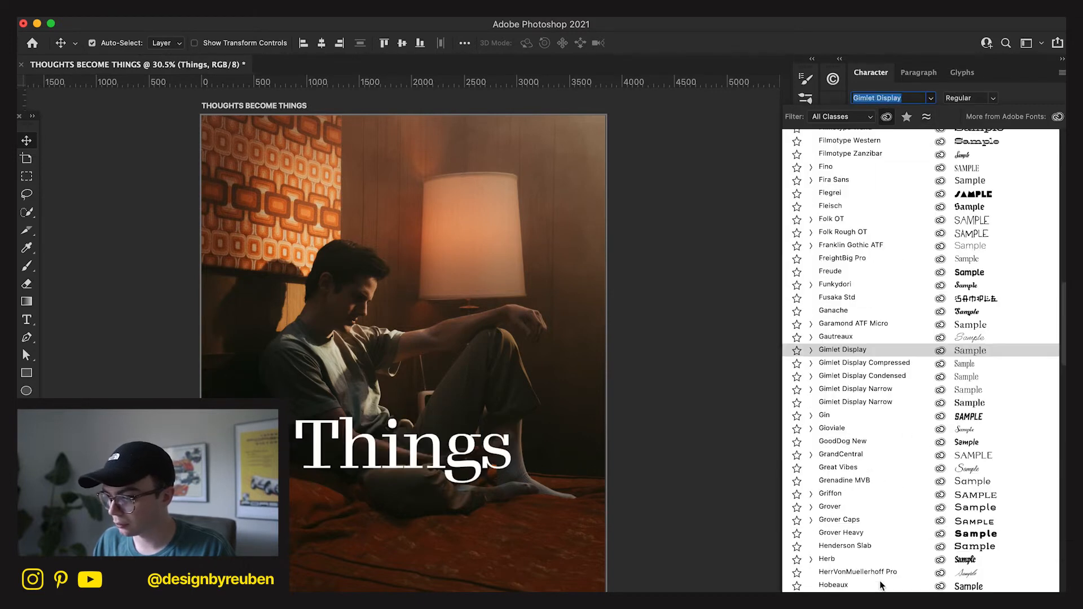
scroll(879, 576, "down", 4)
scroll(879, 575, "down", 5)
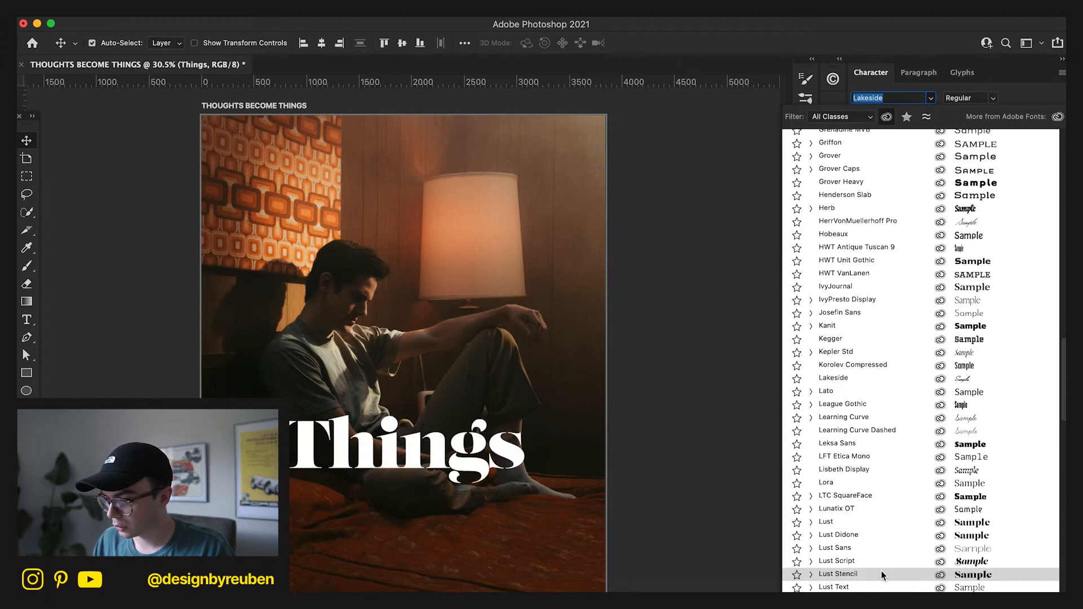
key("Down")
key("Down")
key("Down")
key("Down")
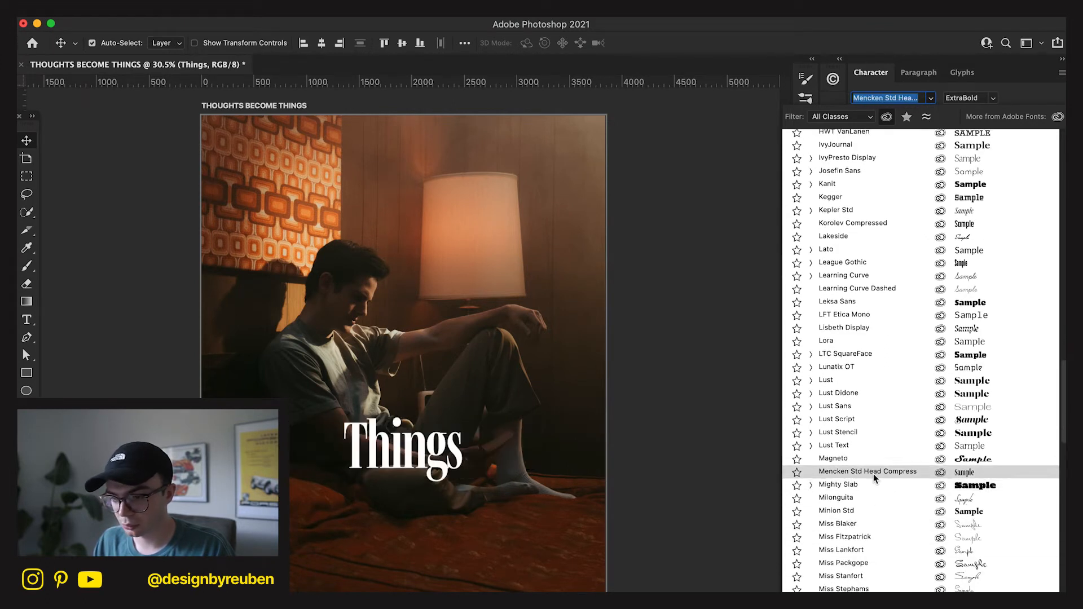
scroll(871, 468, "down", 3)
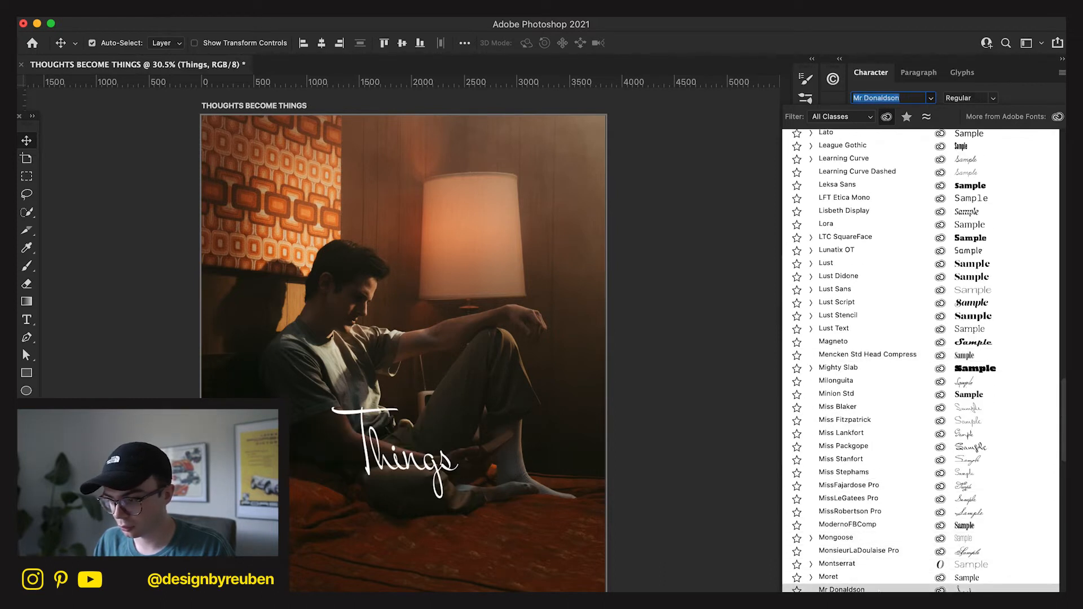
scroll(880, 580, "down", 9)
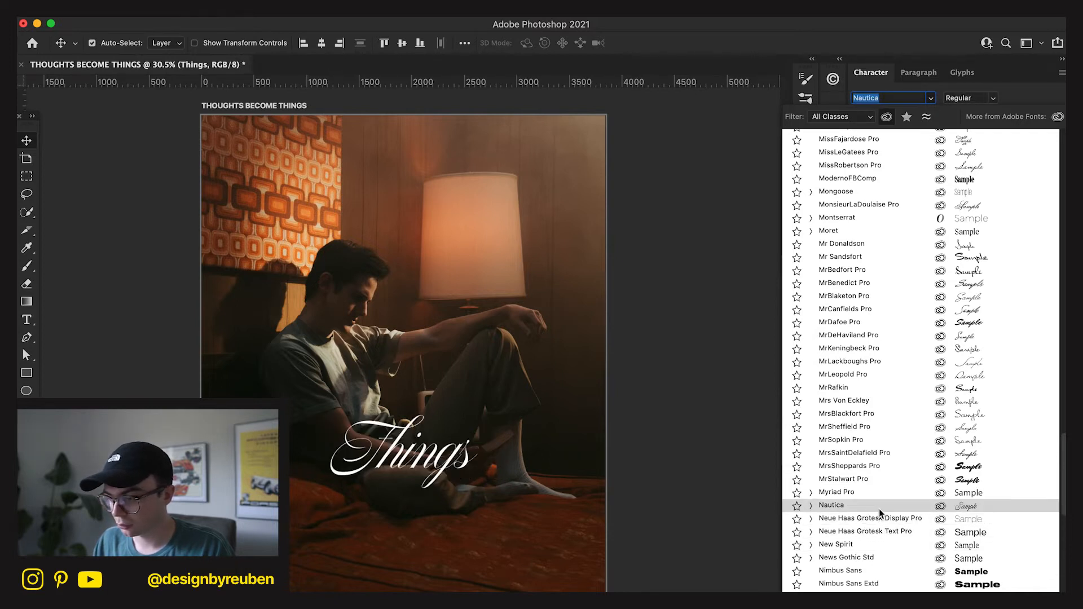
left_click(879, 507)
- Retype the Nautica word as "Thoughts" and scale it up to about 158%
key("t")
double_click(474, 462)
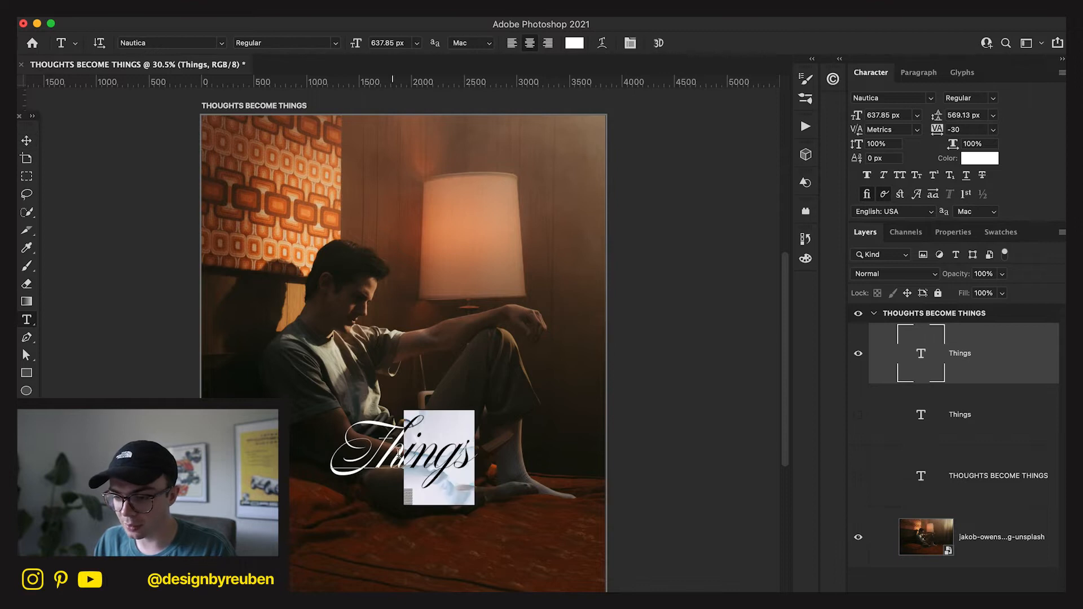
type("Thoughts")
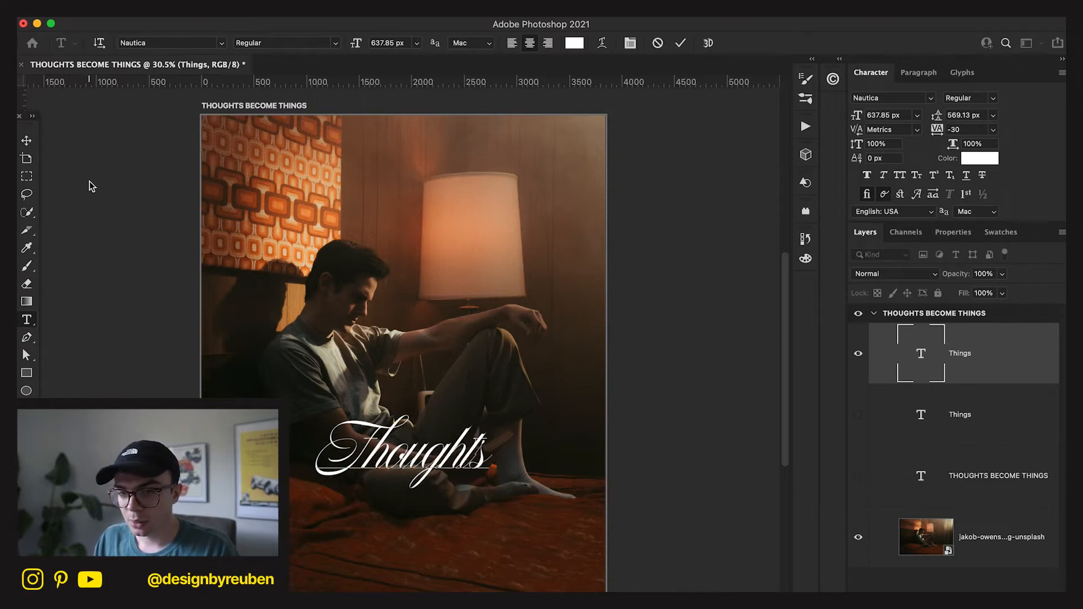
left_click(26, 140)
key("ctrl+t")
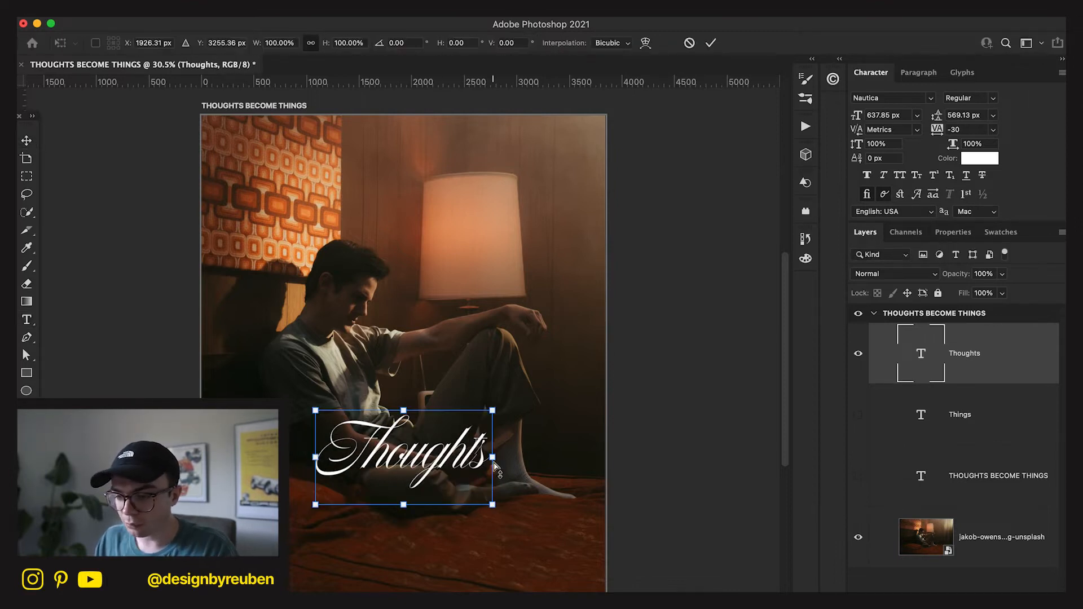
left_click_drag(492, 457, 545, 457)
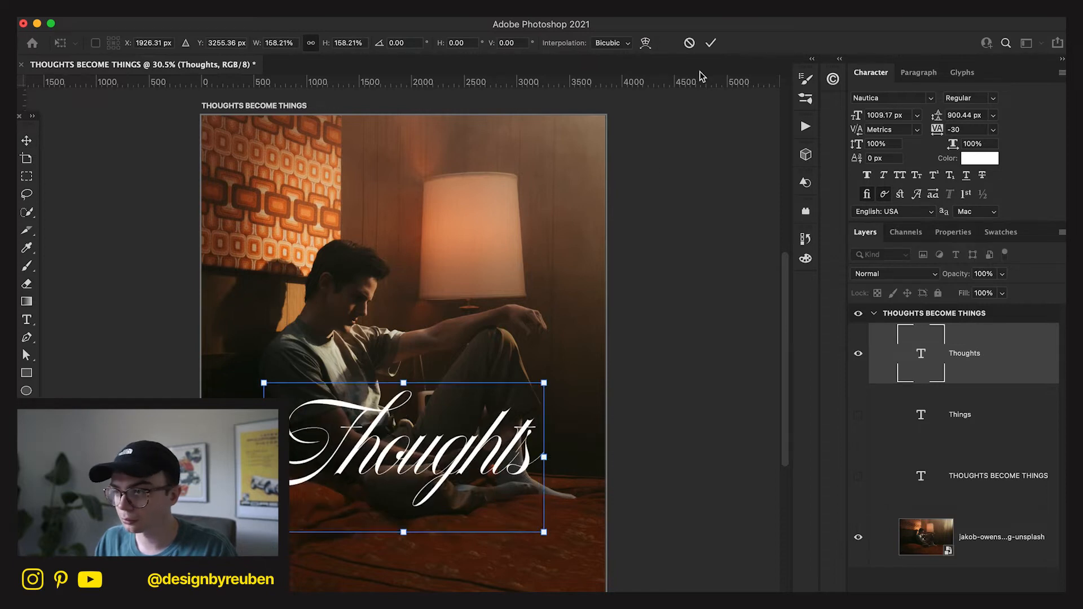
left_click(710, 44)
scroll(592, 445, "down", 1)
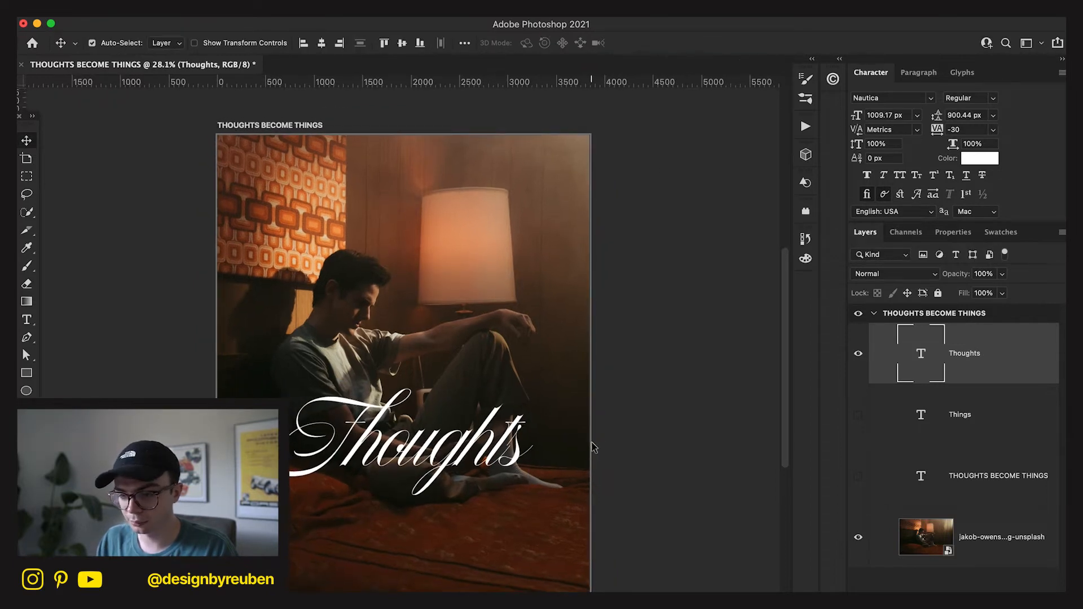
- Undo the enlargement, the retyping and the Nautica font change on the duplicated text layer
key("super+z")
key("super+z")
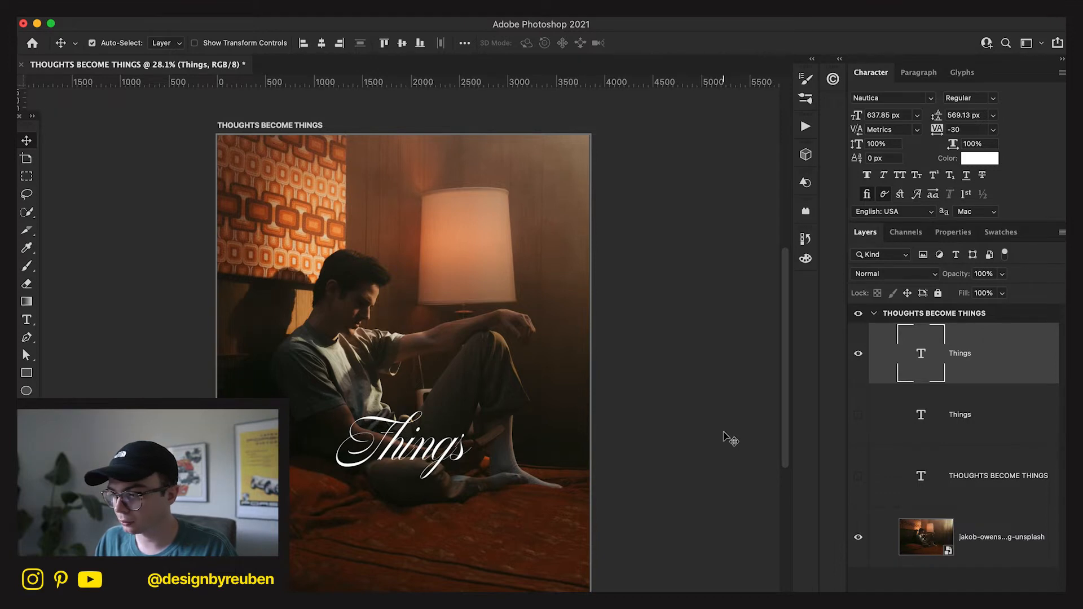
scroll(730, 439, "up", 1)
key("super+z")
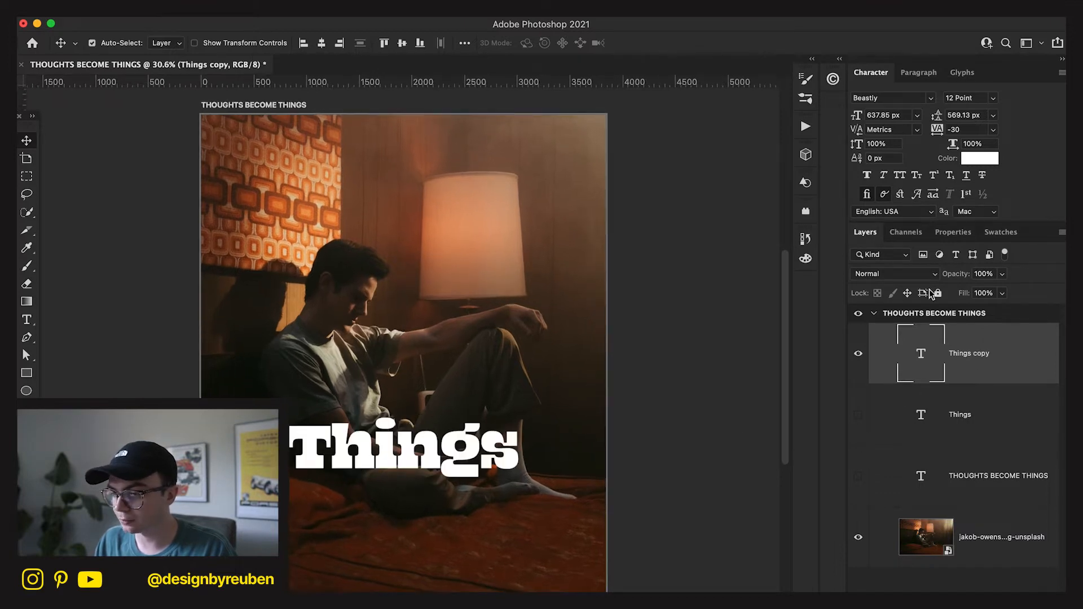
- Browse the Adobe fonts for the duplicated Things text and set it in Ohno Blazeface, 12 Point style
left_click(931, 98)
scroll(875, 429, "down", 5)
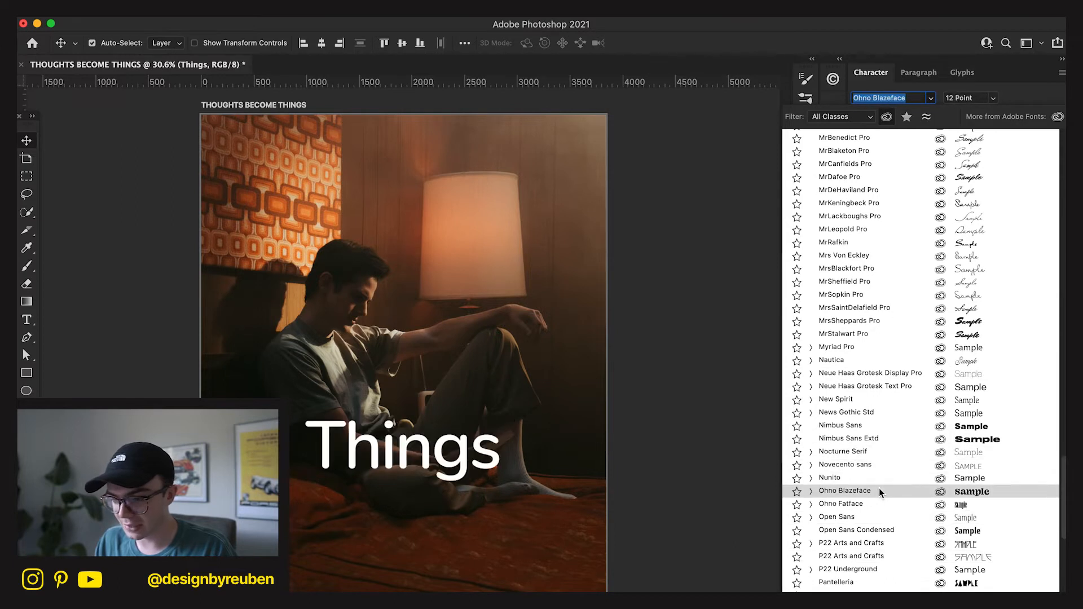
scroll(879, 488, "down", 4)
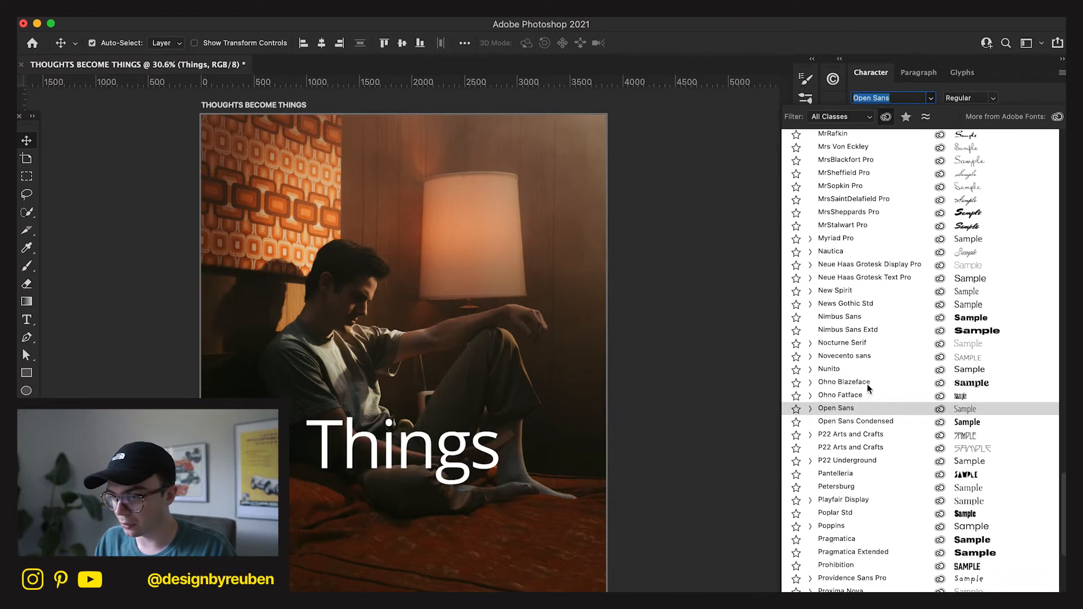
left_click(867, 381)
- Replace the word's capital T with a lowercase t and scale the text up to about 828 px
key("t")
left_click(336, 448)
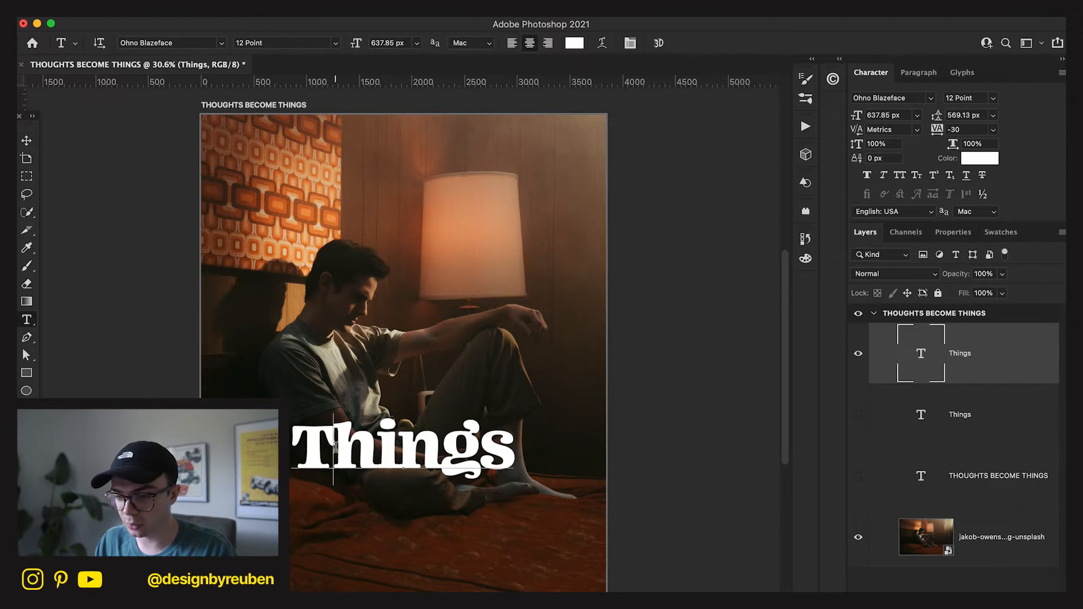
key("BackSpace")
type("t")
key("Escape")
key("v")
key("ctrl+t")
left_click_drag(505, 450, 535, 450)
left_click(710, 43)
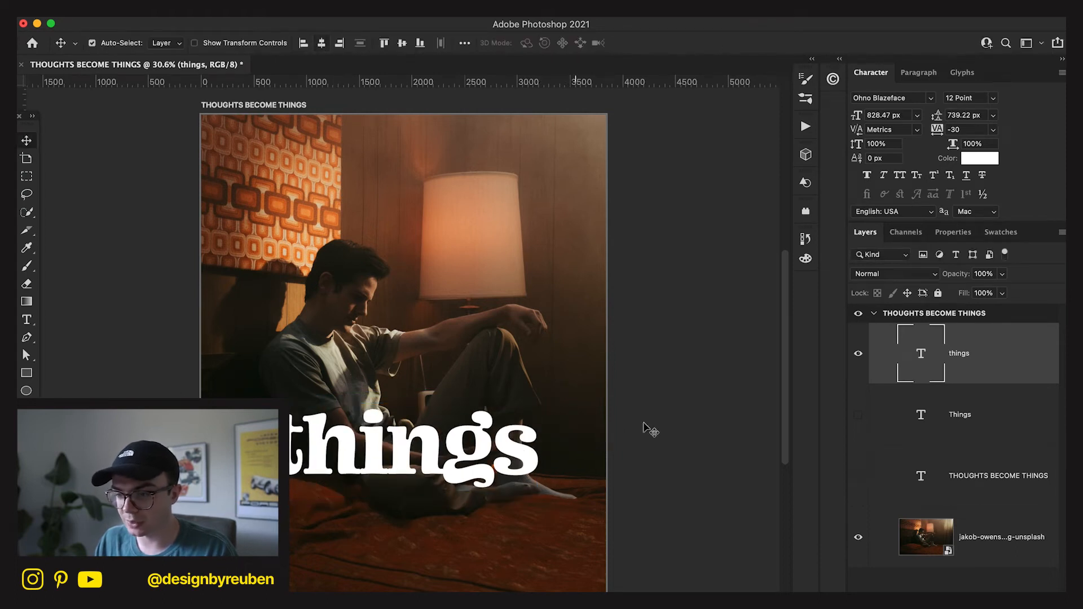
- Duplicate the lowercase things text above the original and retype the copy as "become"
key("ctrl+j")
left_click_drag(449, 462, 449, 330)
key("t")
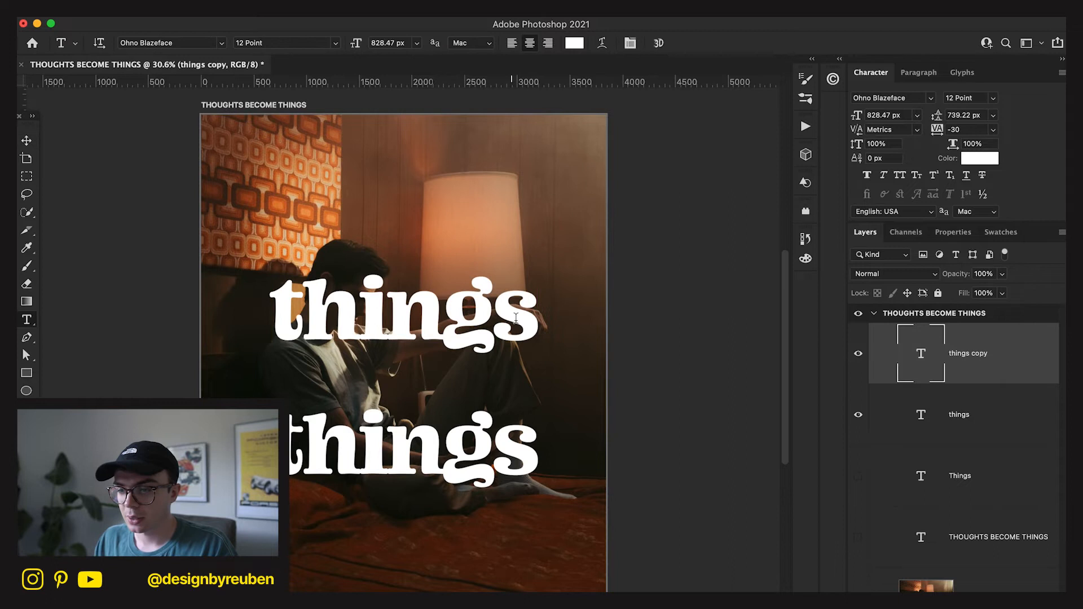
double_click(516, 318)
type("becomes")
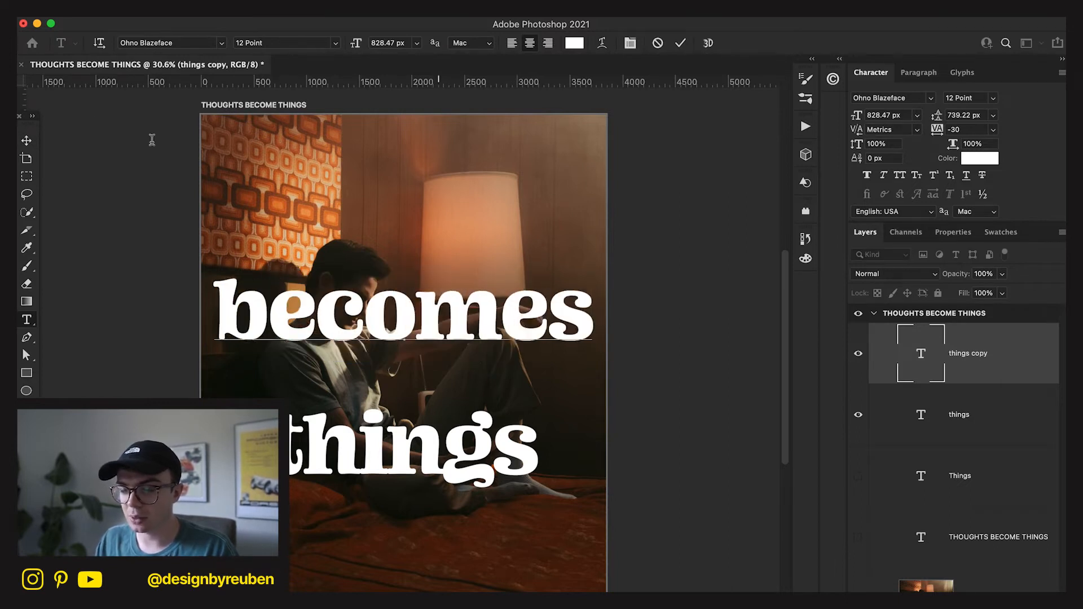
key("BackSpace")
left_click(26, 140)
- Scale the word become down to about 448 px and place it centred just above things
key("ctrl+t")
left_click_drag(568, 314, 496, 312)
left_click(710, 43)
left_click_drag(519, 260, 520, 326)
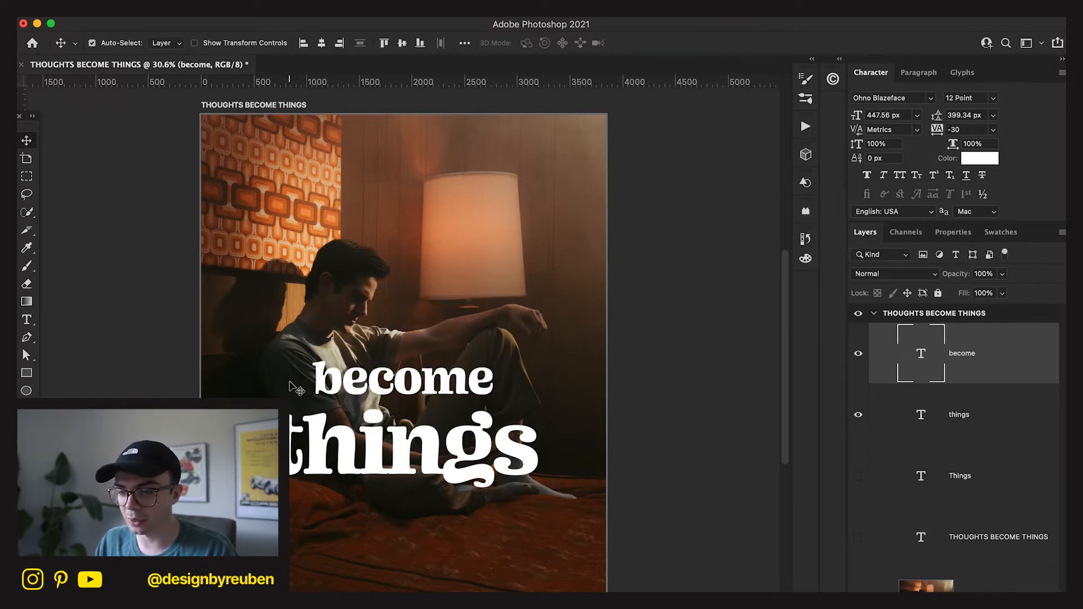
mouse_move(537, 372)
left_mouse_down()
mouse_move(510, 379)
mouse_move(552, 377)
mouse_move(531, 378)
left_mouse_up()
- Compare with the earlier Things layer, then hide the become text layer
left_click(858, 475)
left_click(858, 476)
left_click(929, 484)
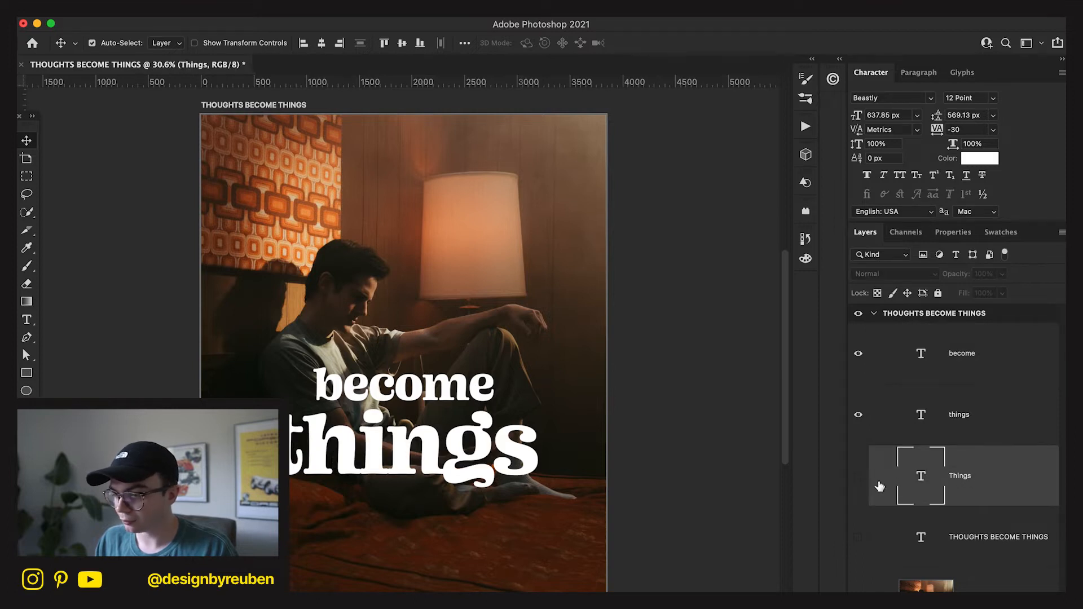
left_click(920, 443)
left_click(948, 366)
key("ctrl+t")
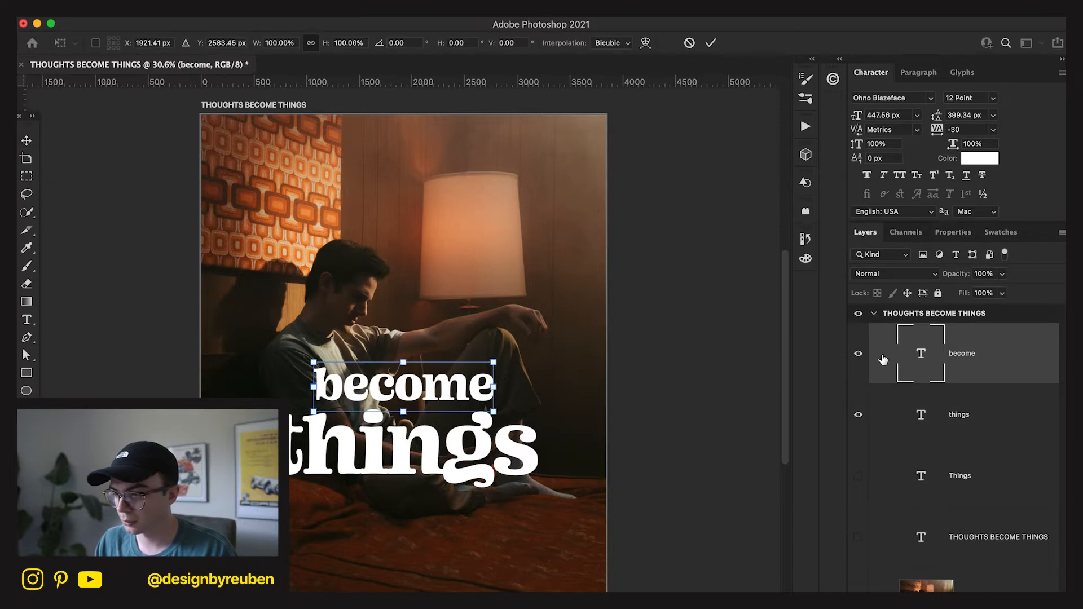
left_click(857, 353)
- Add a small "THOUGHTS" text line at 80 px above things and hide its layer
key("t")
left_click(402, 340)
key("BackSpace")
type("THOUGHTS")
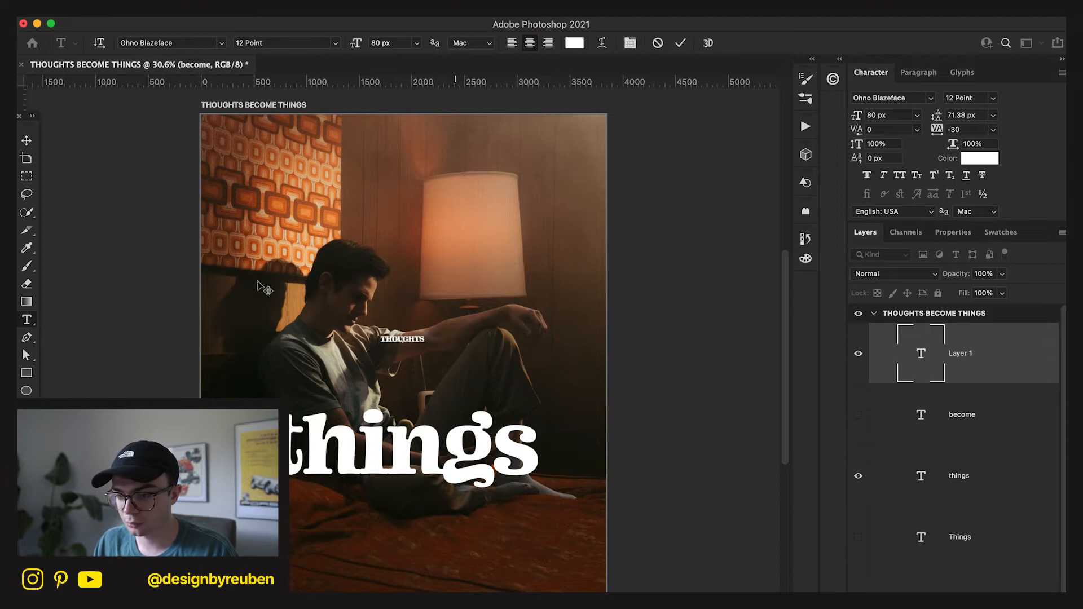
left_click(29, 144)
left_click(857, 353)
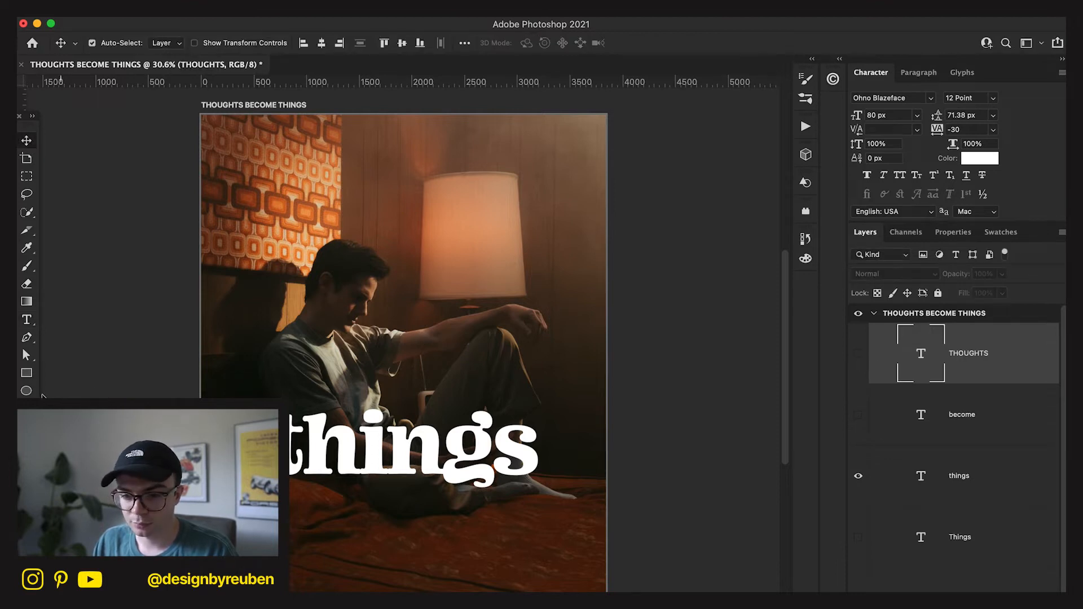
- Draw a black circle about 2039 px in diameter over the word things and centre it horizontally on the poster
key("u")
left_click_drag(274, 328, 551, 560)
key("v")
key("super+t")
mouse_move(507, 438)
left_mouse_down()
mouse_move(522, 438)
mouse_move(504, 439)
left_mouse_up()
left_click_drag(421, 445, 441, 447)
left_click(710, 43)
left_click(322, 43)
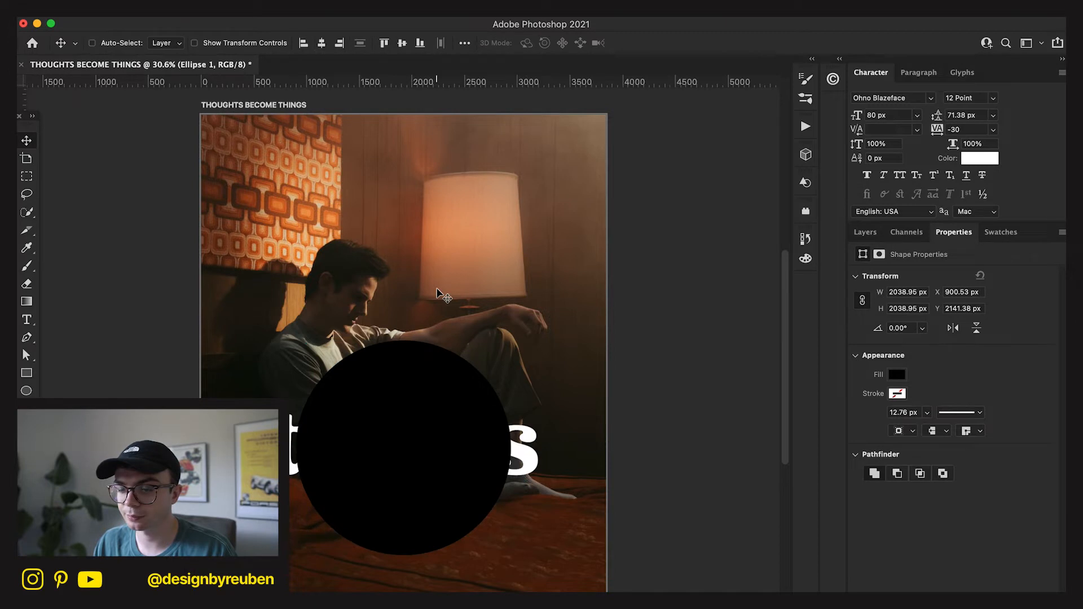
- Add the text "THOUGHTS" along the circle's path, starting at its uppermost point
left_click(871, 232)
key("t")
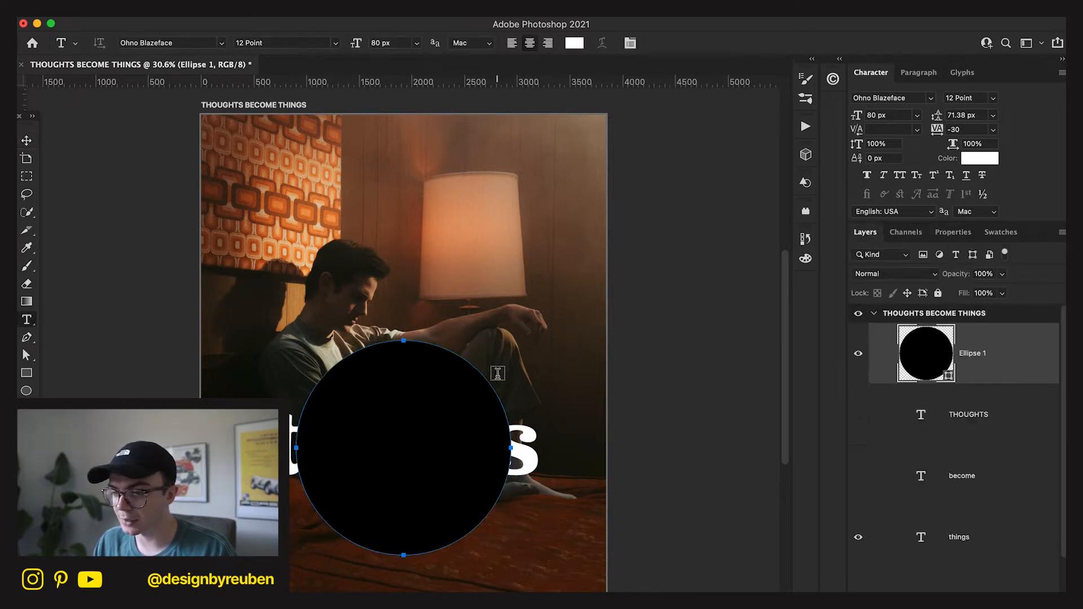
left_click(404, 340)
type("THOUGHTS")
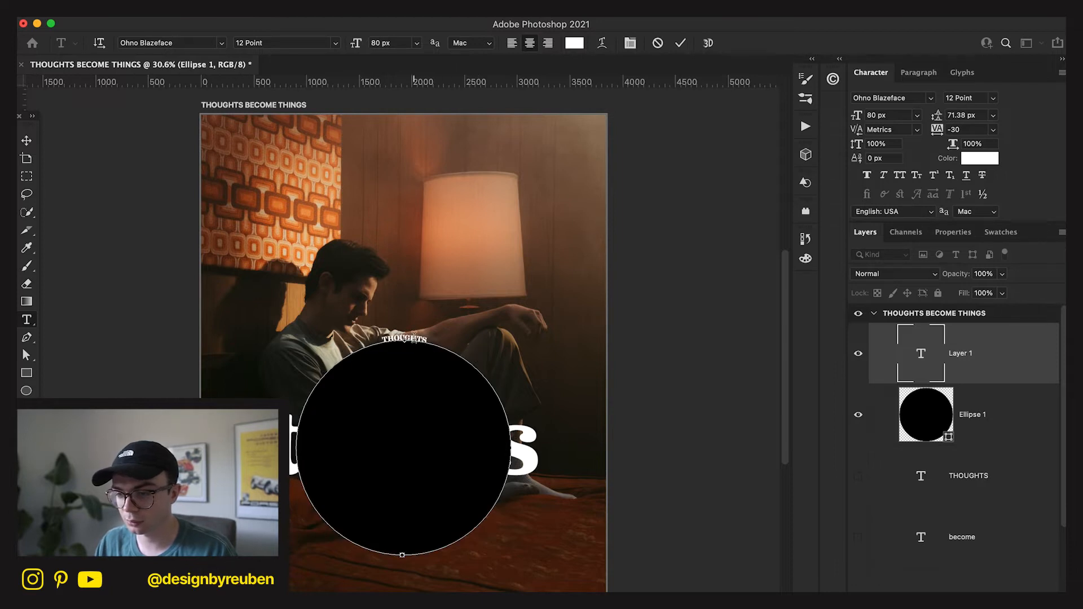
- Set the curved THOUGHTS text to 435 px and hide the circle layer
key("super+a")
mouse_move(855, 116)
left_mouse_down()
mouse_move(884, 125)
mouse_move(869, 120)
left_mouse_up()
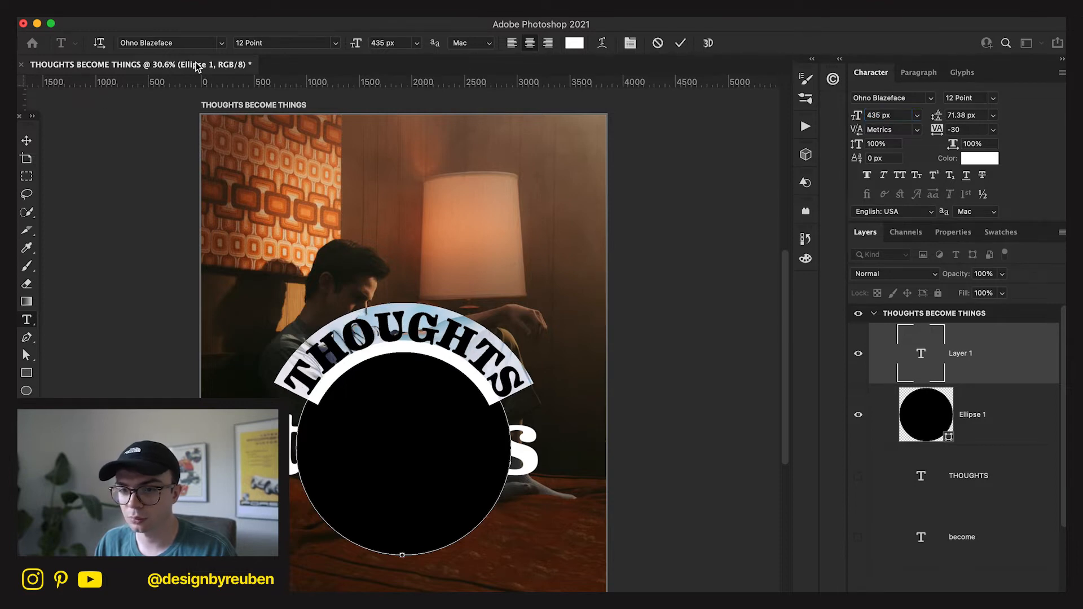
left_click(27, 141)
left_click(860, 413)
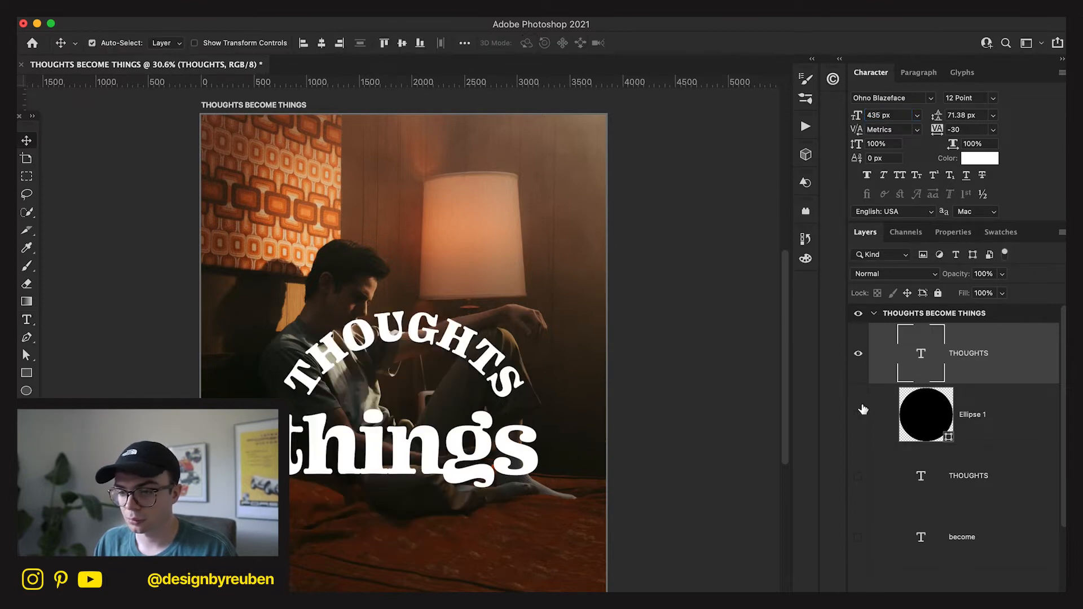
- Move the lowercase things layer directly below the curved THOUGHTS layer and keep its 12 Point style
left_click(983, 479)
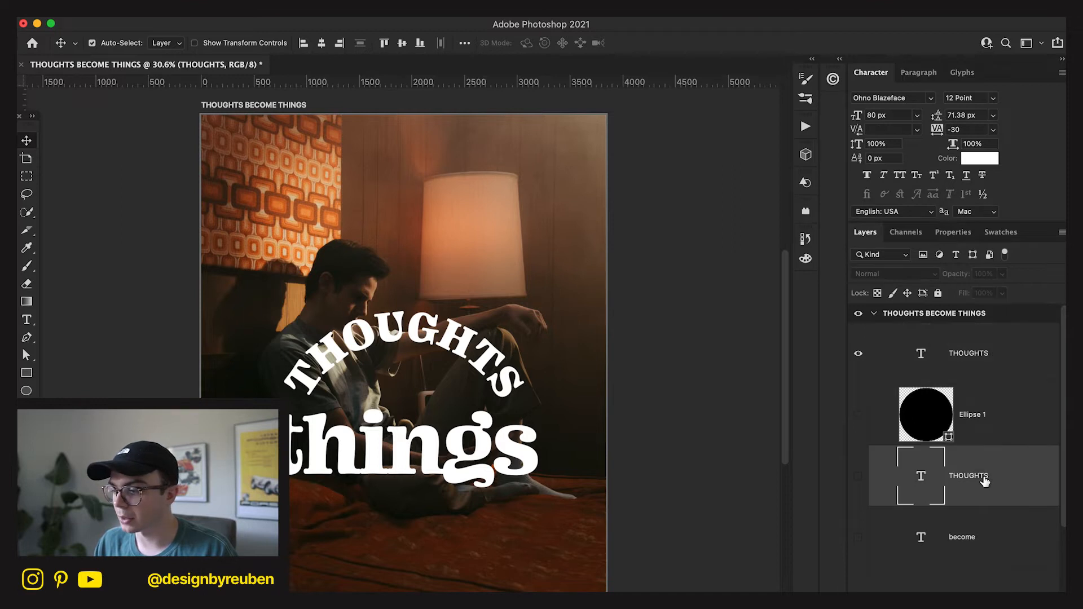
left_click_drag(975, 582, 970, 384)
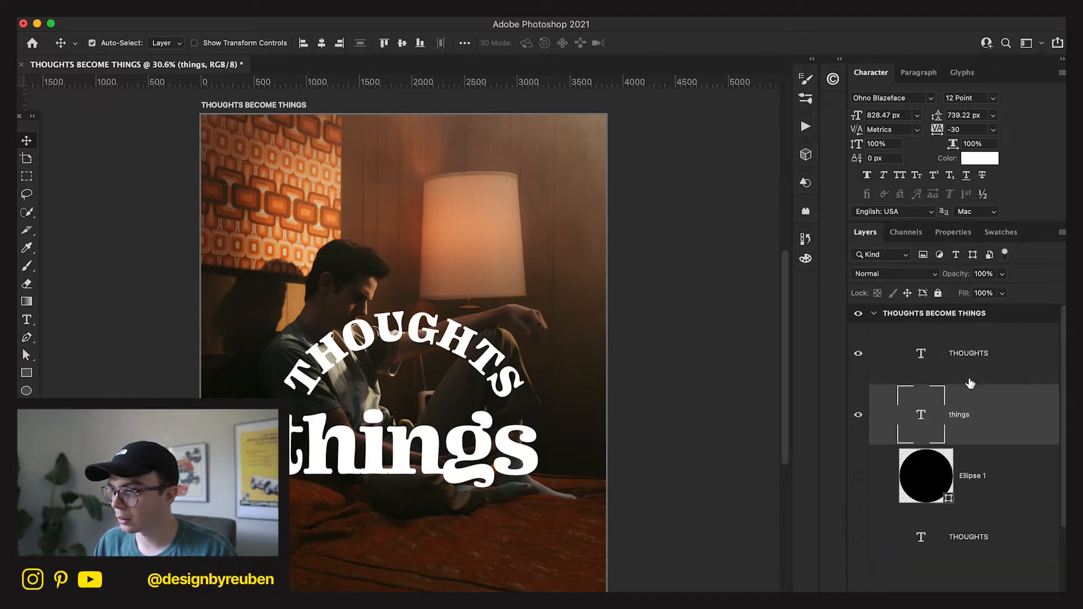
left_click(993, 97)
left_click(989, 94)
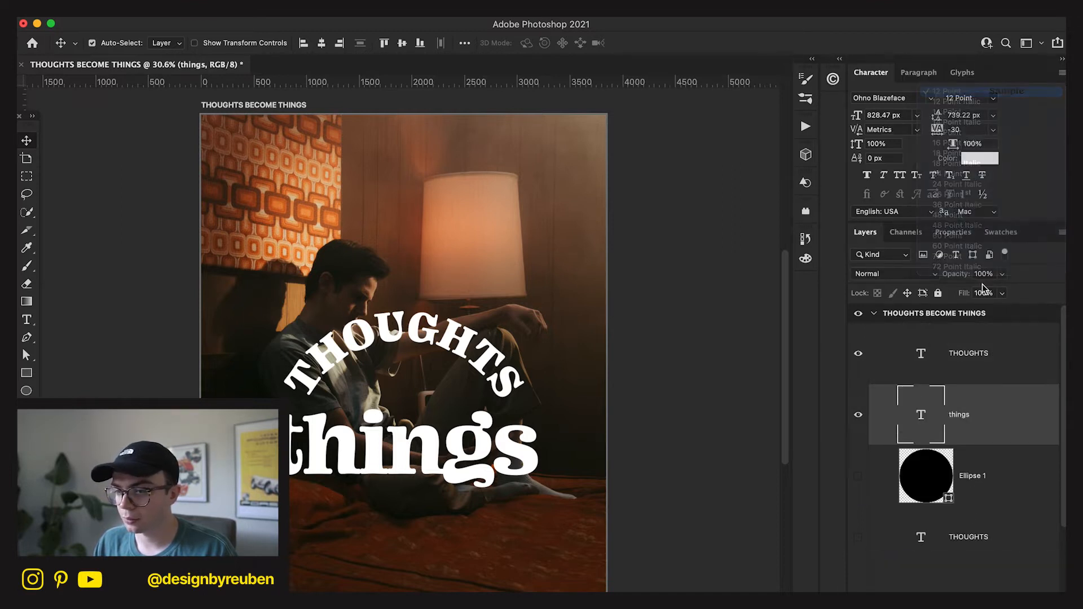
- Set the curved THOUGHTS text in the Neue Haas Grotesk Display Pro typeface with the 95 Black style
left_click(988, 373)
left_click(931, 98)
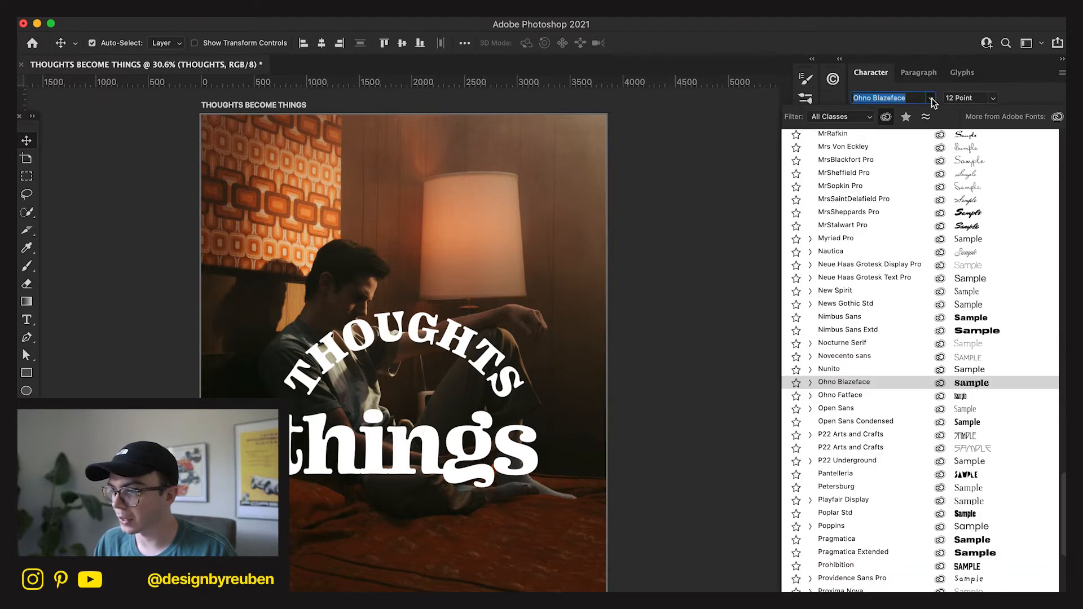
left_click(886, 117)
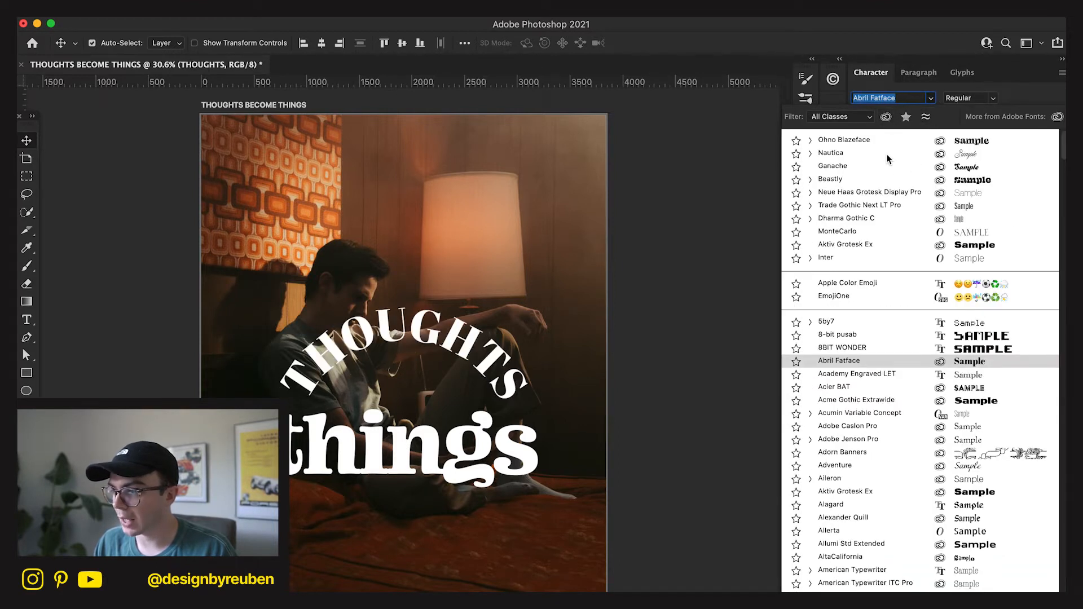
left_click(885, 191)
left_click(984, 98)
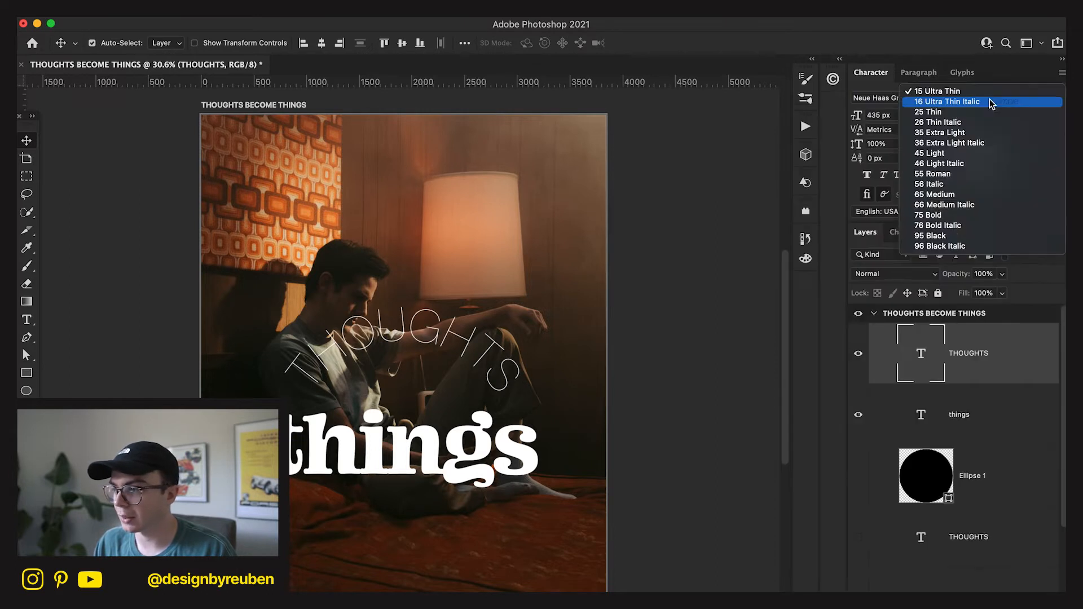
left_click(949, 237)
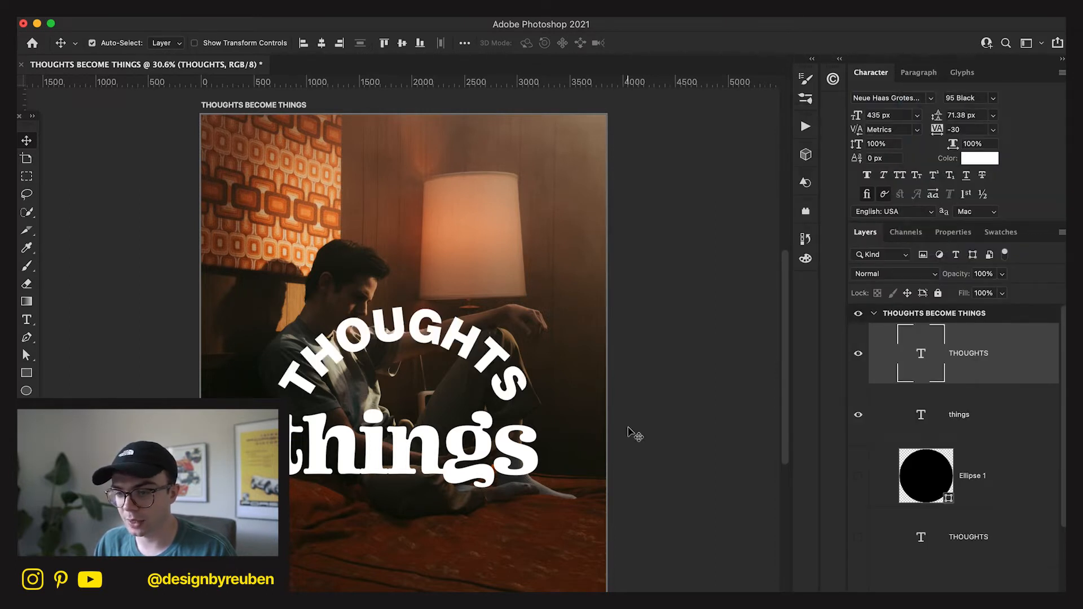
- Tighten the tracking of the curved THOUGHTS text to -50
left_click(977, 130)
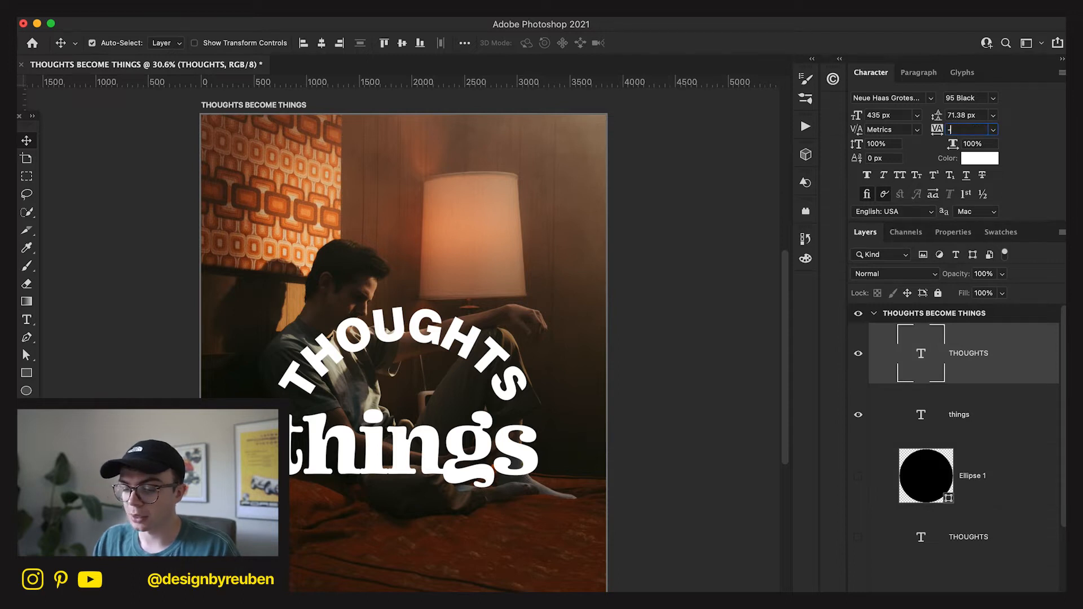
key("Return")
key("super")
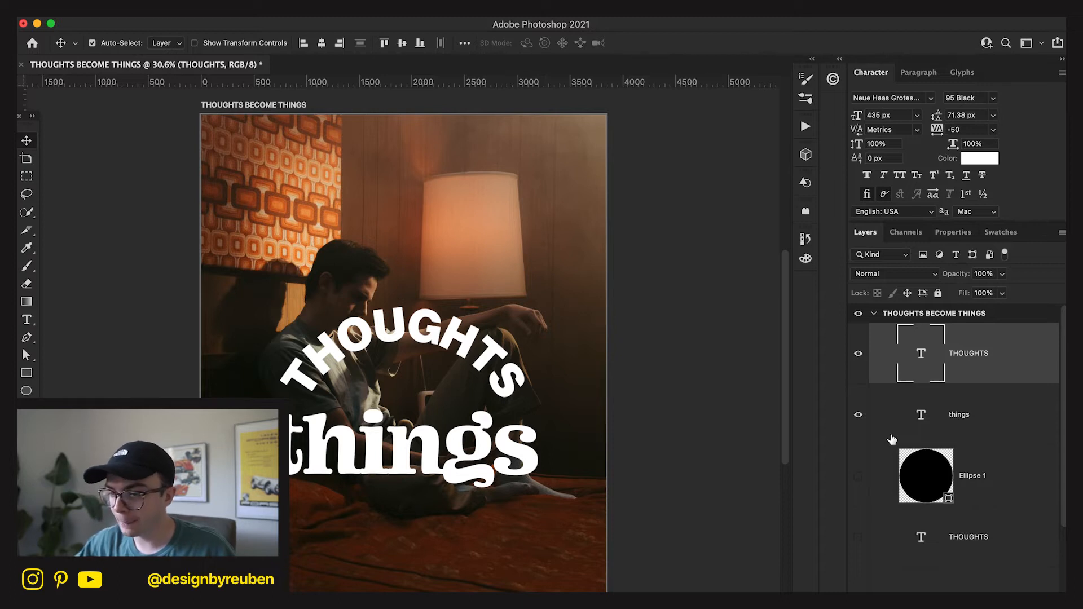
- Scale the lowercase become text down to 312 px and delete its layer
left_click(971, 423)
left_click(961, 550)
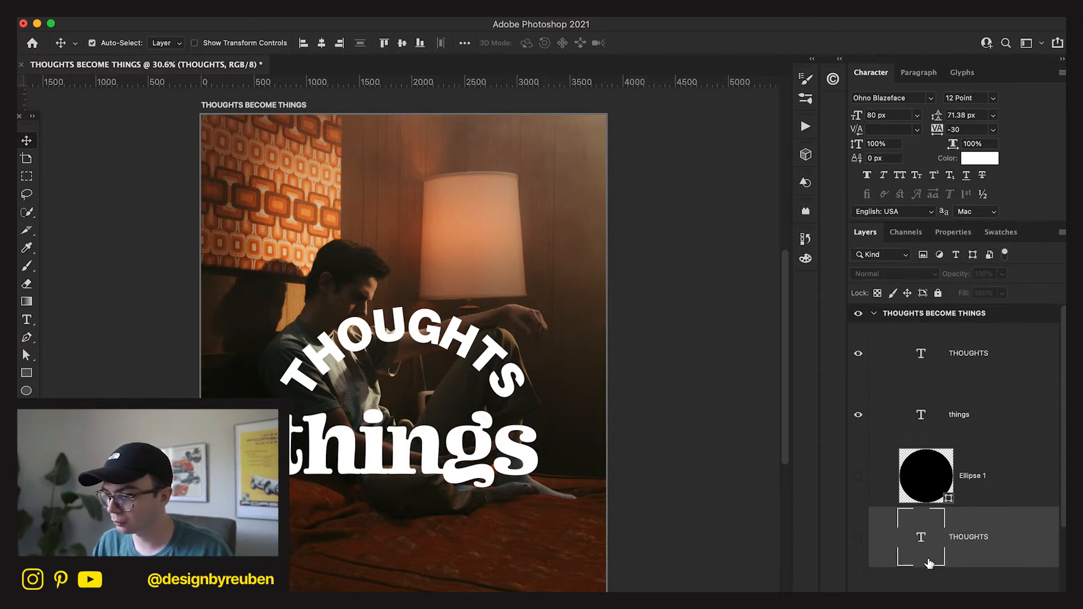
scroll(929, 563, "down", 1)
left_click(857, 581)
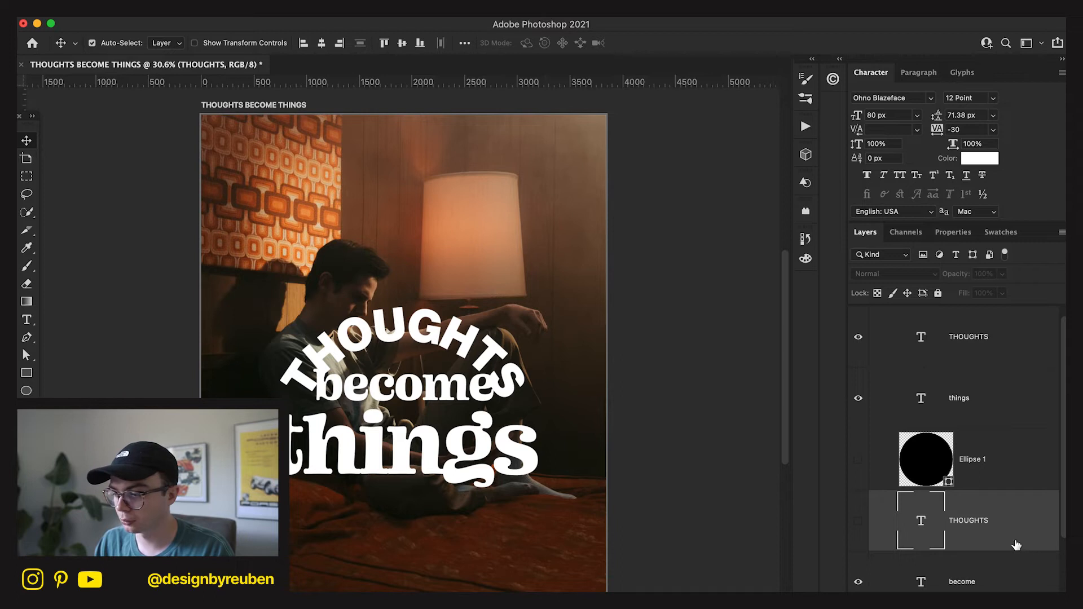
left_click(1023, 568)
key("ctrl+t")
left_click_drag(498, 393, 467, 373)
left_click(708, 43)
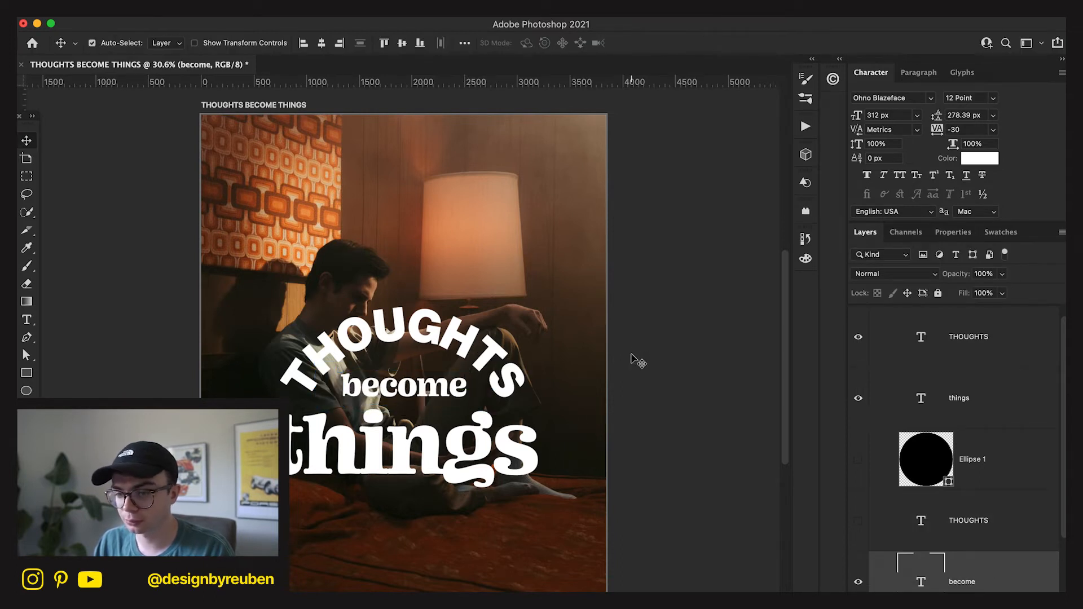
key("Delete")
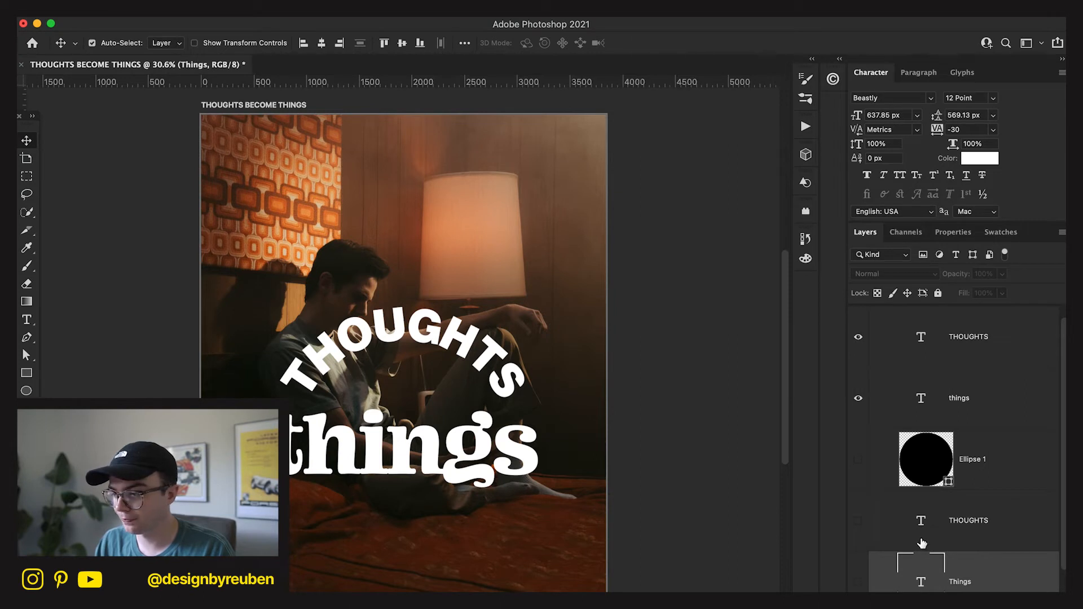
- Try replacing the first letter of the large things text with a capital T and discard the edit
key("t")
left_click(959, 406)
left_click(301, 449)
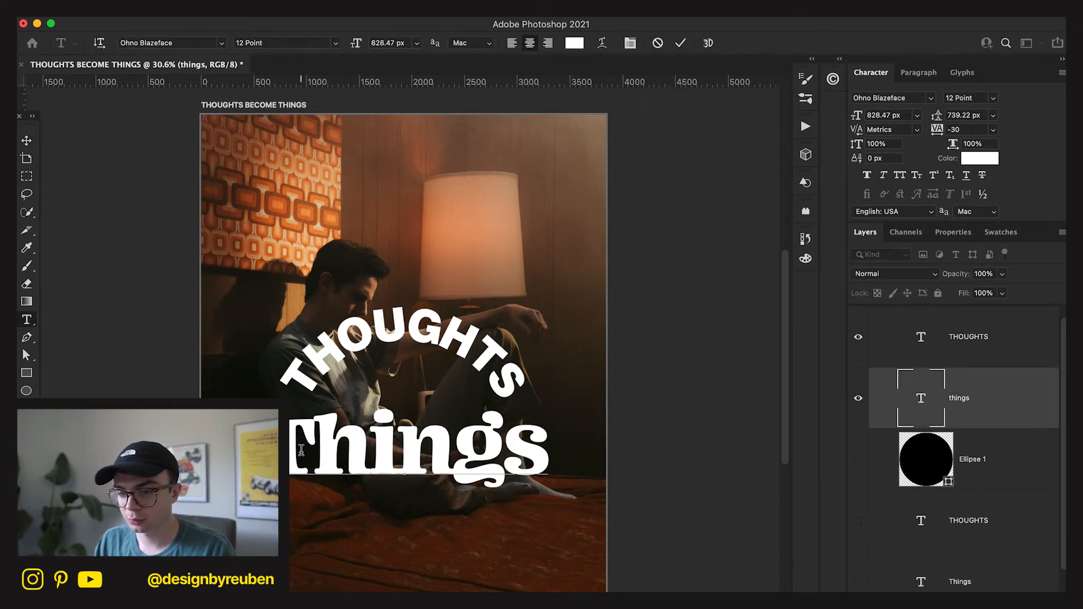
left_click(653, 46)
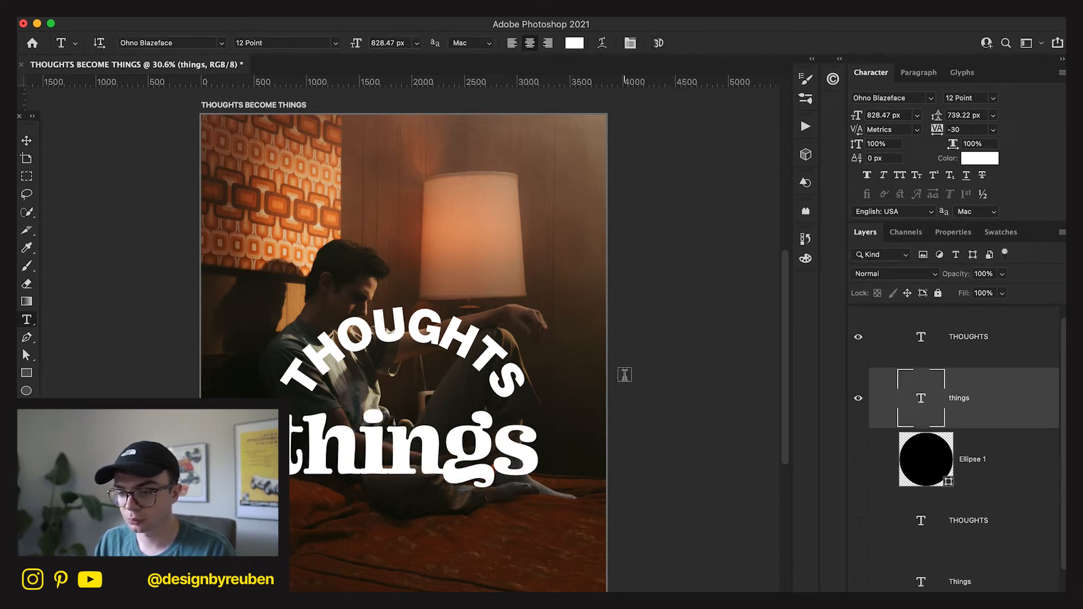
left_click(26, 141)
left_click_drag(566, 503, 564, 515)
key("super+z")
key("super+z")
key("super+z")
key("super")
- Move the large lowercase things text straight down to leave a gap beneath the curved THOUGHTS
left_click(950, 524)
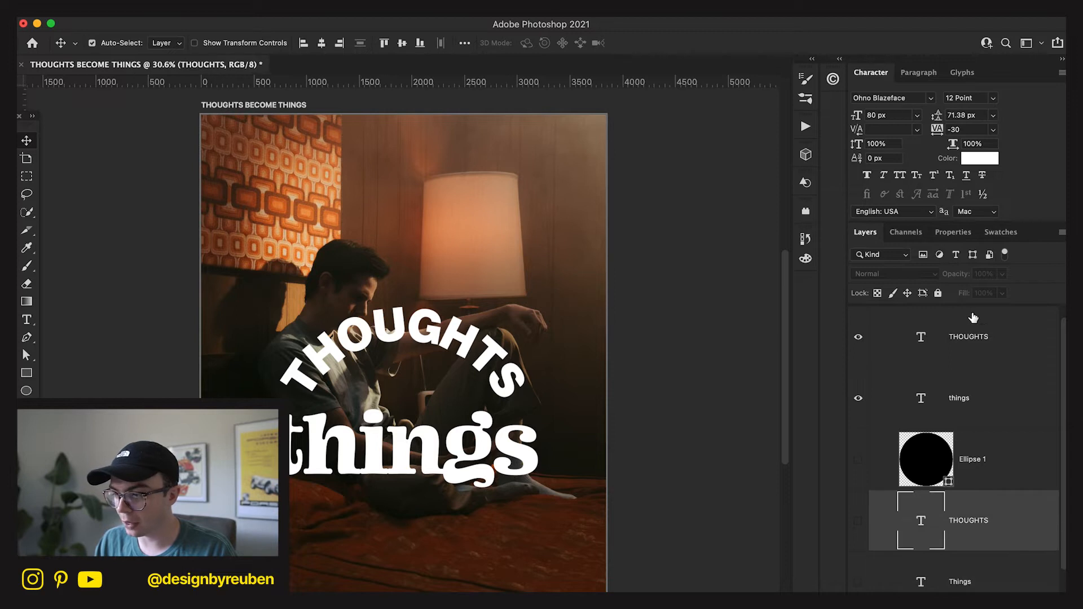
left_click(971, 317)
left_click_drag(470, 428, 467, 474)
left_click(460, 415)
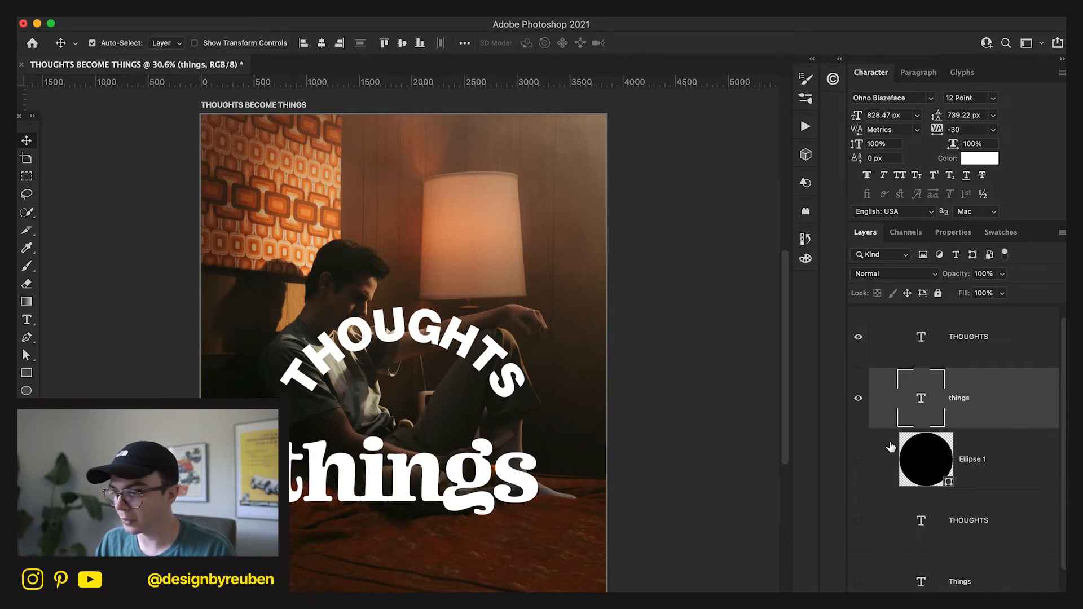
- Add the point text "BECOME" beside the man's head, on a layer directly above Ellipse 1
left_click(988, 450)
left_click(984, 519)
left_click(977, 458)
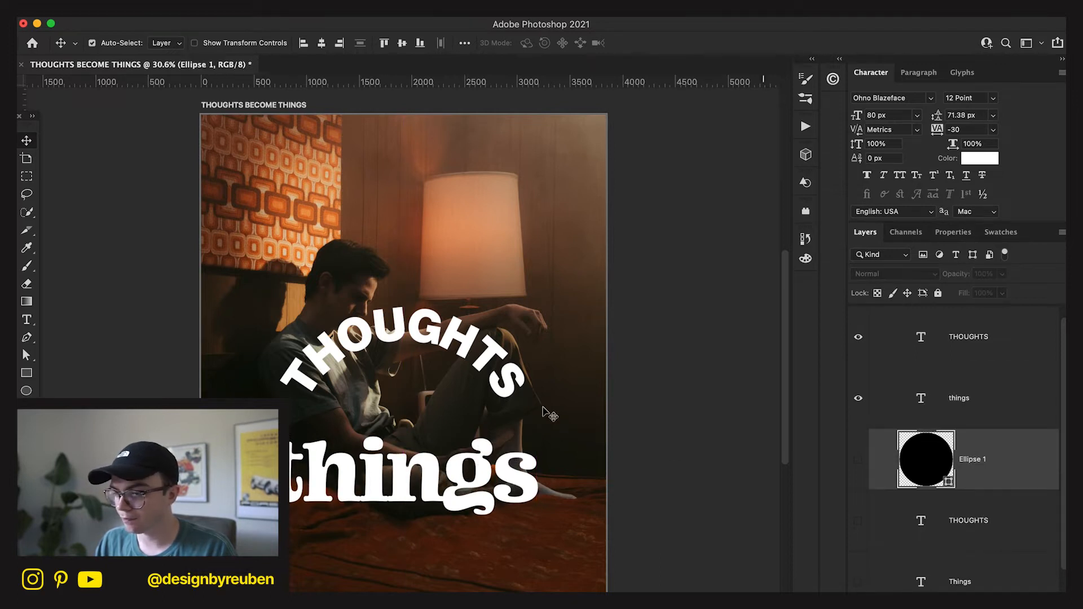
key("t")
left_click(358, 249)
type("B")
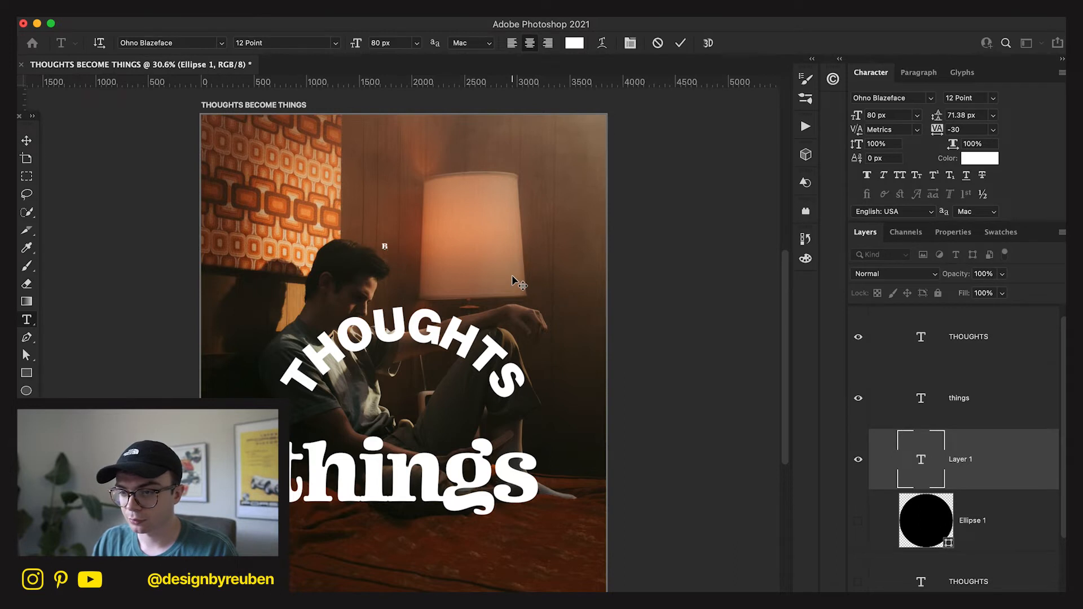
type("ECOME")
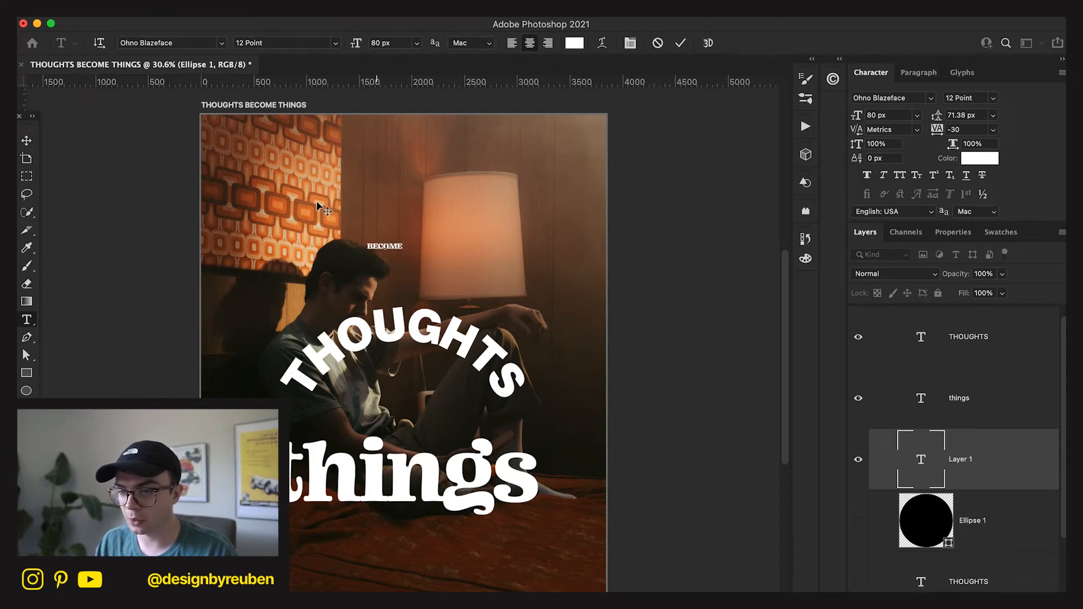
- Set the BECOME text in Neue Haas Grotesk Display Pro with the 95 Black style
double_click(388, 242)
left_click(930, 98)
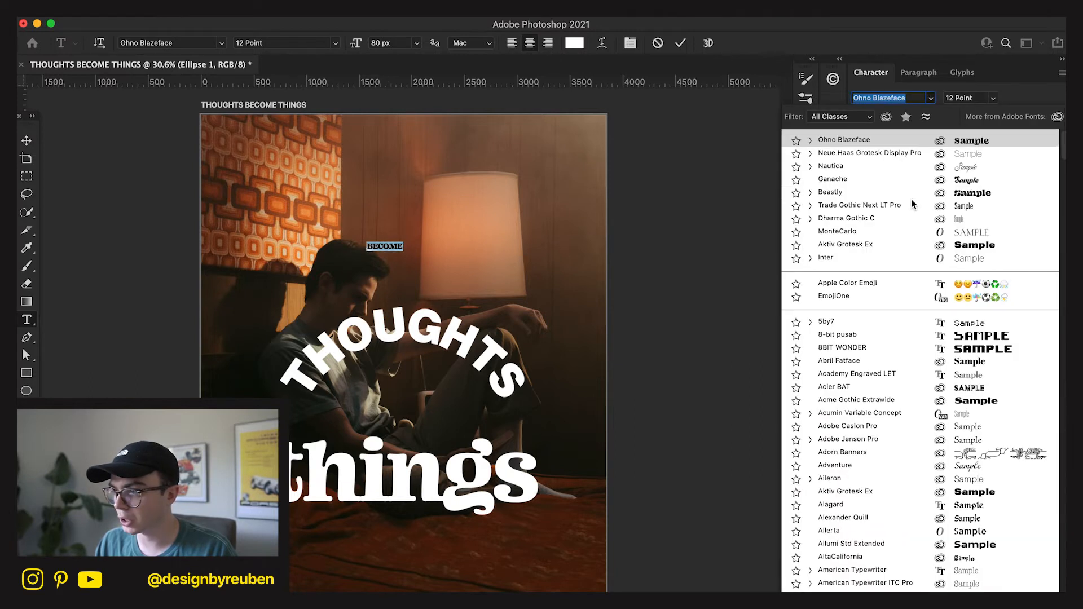
left_click(905, 157)
left_click(982, 104)
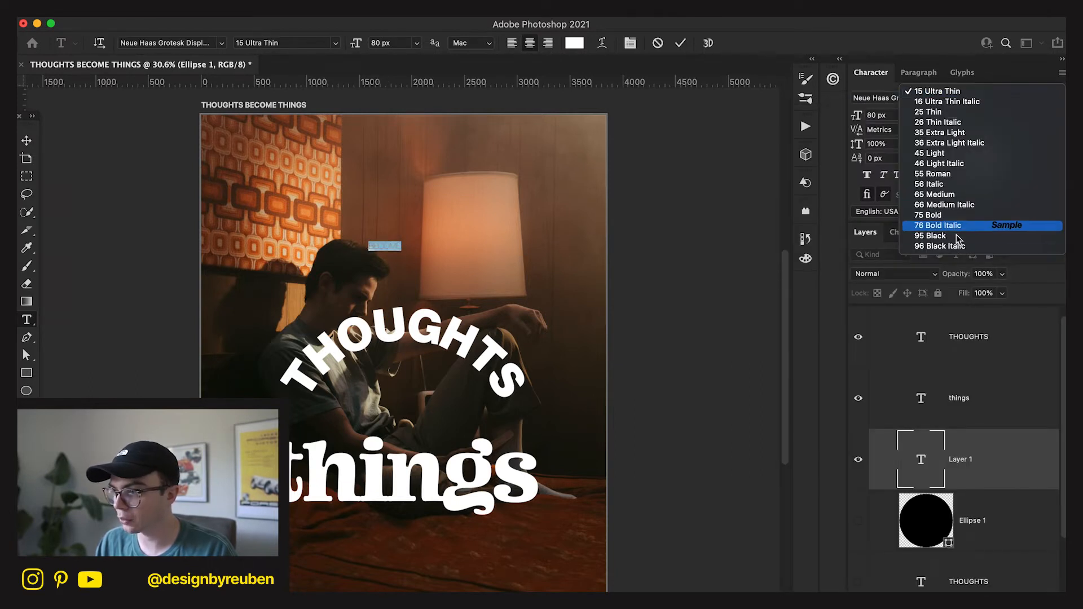
left_click(955, 235)
- Move BECOME between THOUGHTS and things and enlarge it to about 282 px
left_click(27, 141)
left_click_drag(388, 246, 492, 381)
key("ctrl+t")
left_click(711, 43)
key("c")
left_click_drag(607, 294, 581, 295)
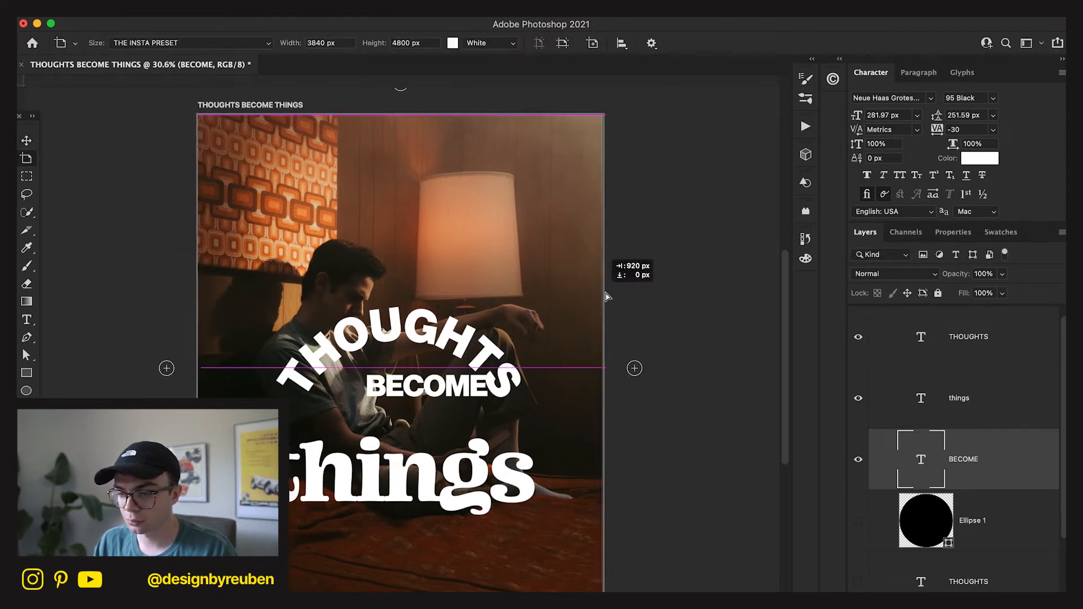
key("Return")
key("v")
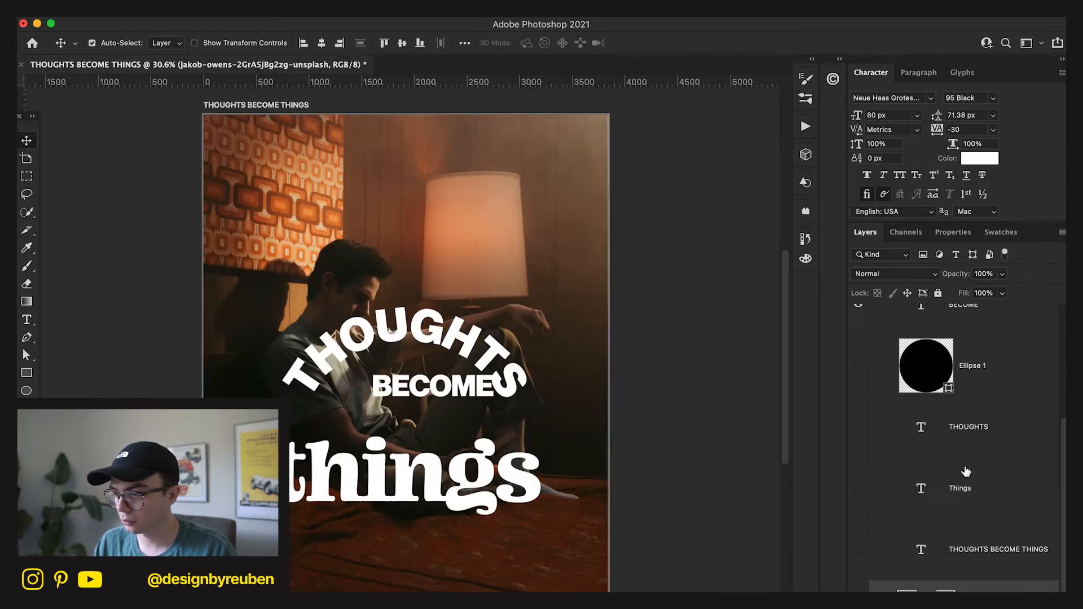
- Centre the BECOME text horizontally on the poster and shift it slightly lower under the THOUGHTS arch
scroll(977, 425, "up", 5)
left_click(976, 409)
left_click(978, 445)
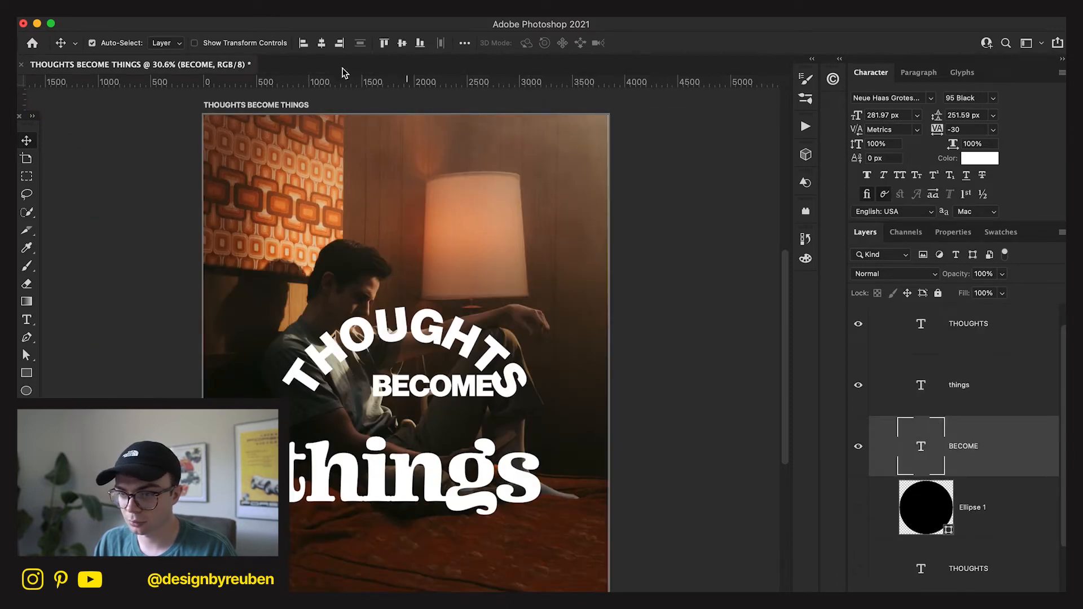
left_click(321, 43)
left_click_drag(533, 319, 532, 330)
- Set the tracking of the BECOME text to 0
key("super+t")
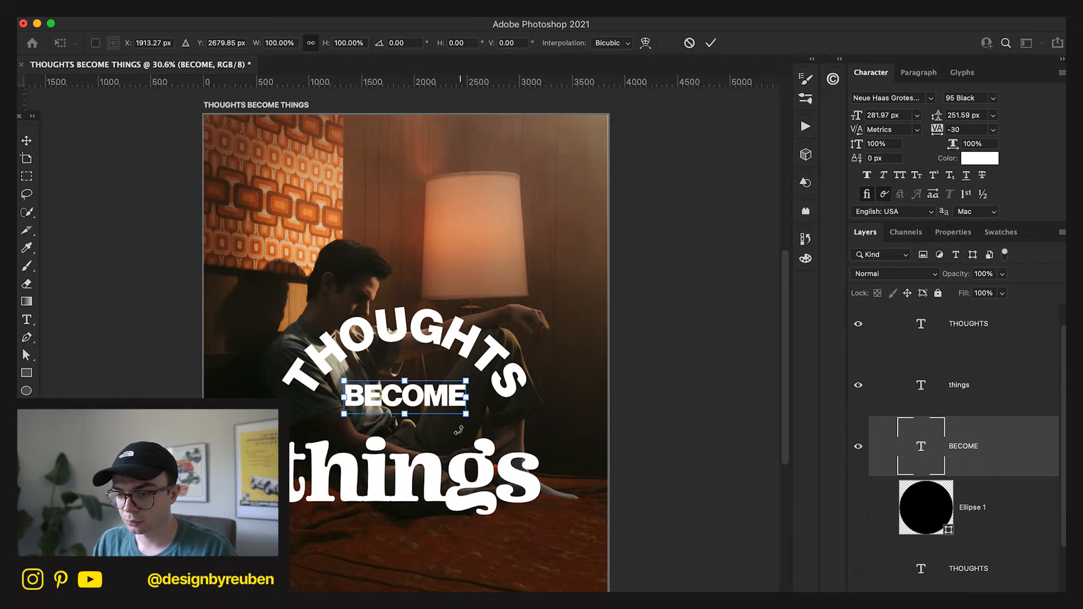
left_click(971, 130)
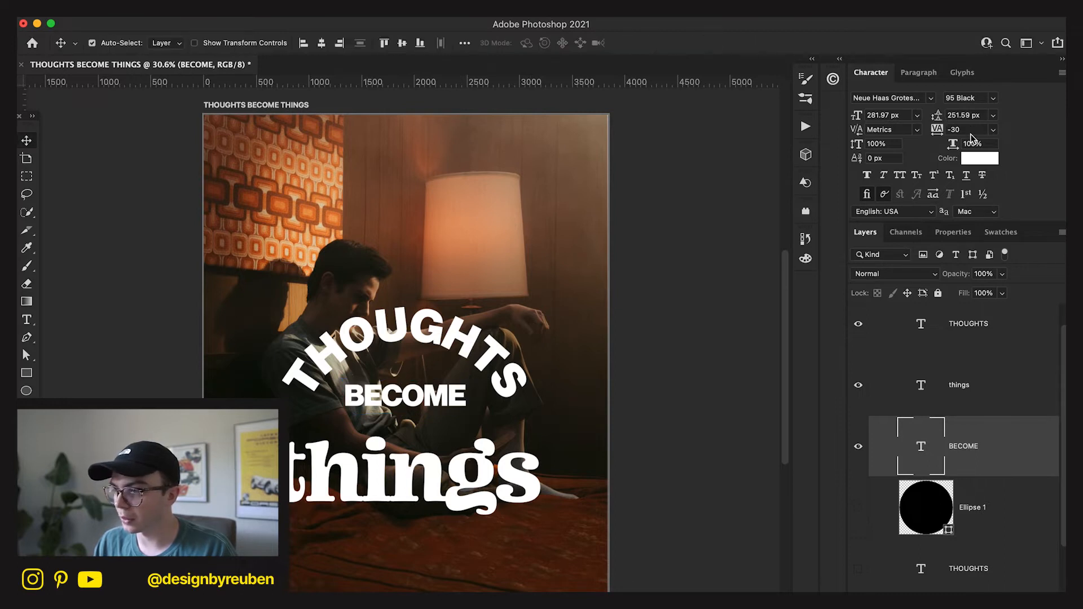
type("0")
key("Return")
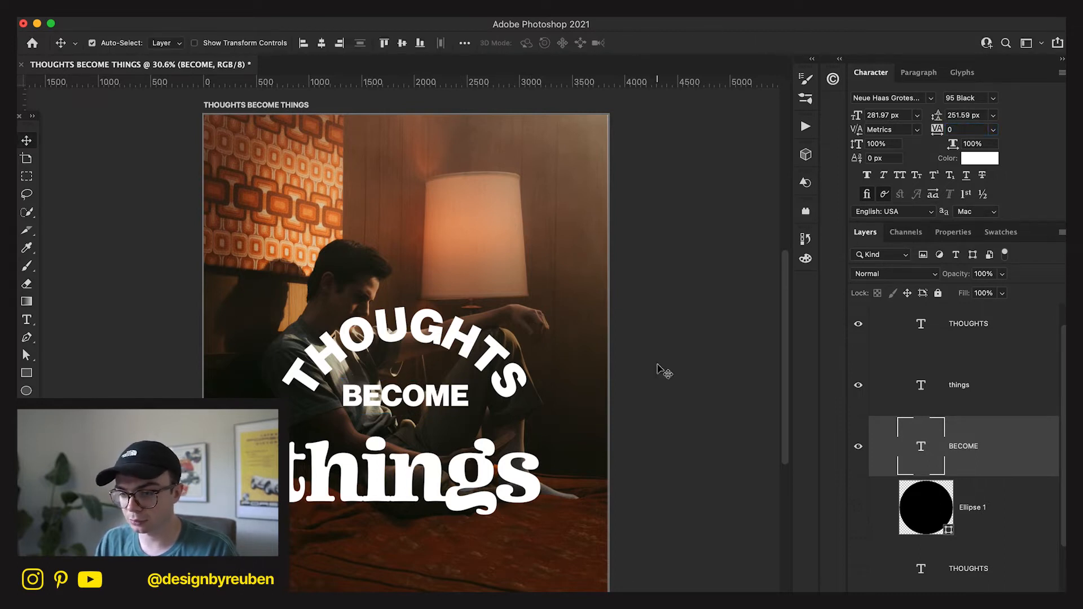
- Scale BECOME down to about 250 px and move it up closer inside the THOUGHTS arch
key("super+t")
left_click_drag(471, 392, 463, 392)
left_click(707, 47)
key("shift+Up")
key("shift+Up")
key("shift+Up")
key("shift+Up")
key("shift+Up")
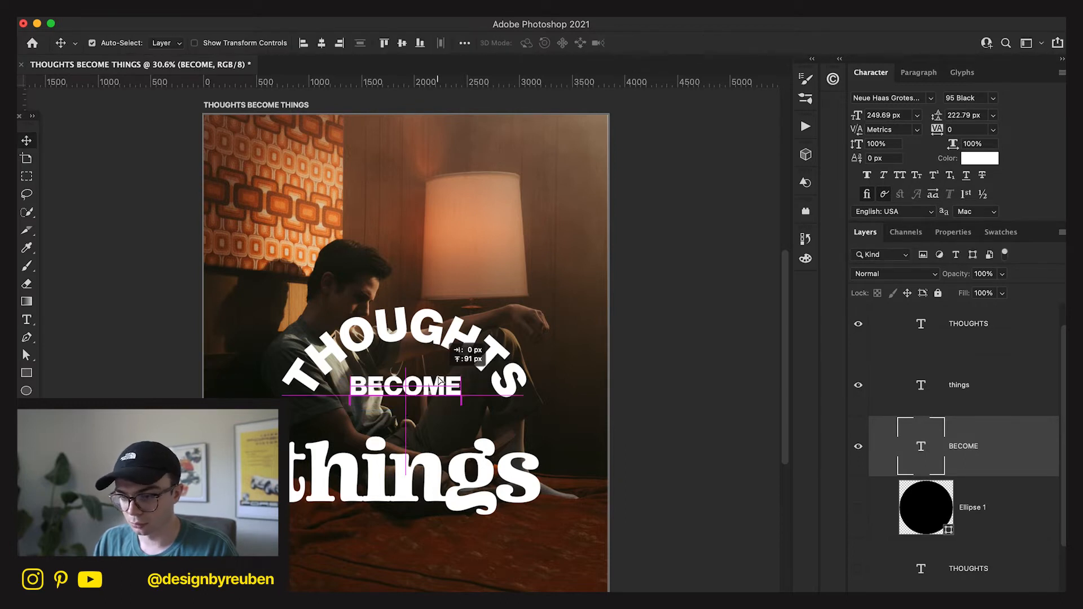
key("shift+Down")
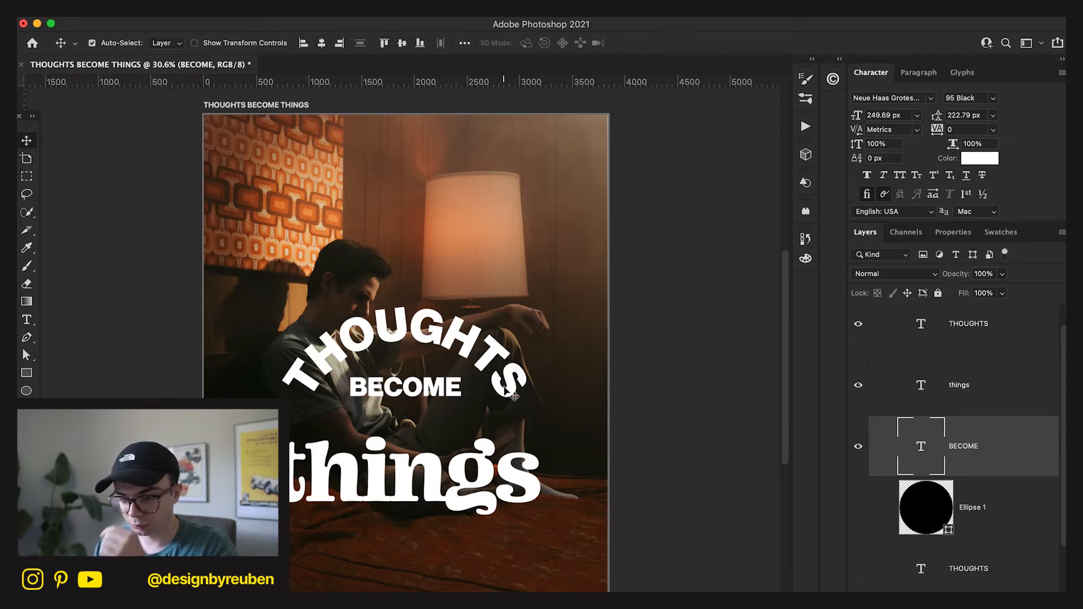
- Move the large things text straight up about 267 px so it sits just below BECOME
left_click(515, 474)
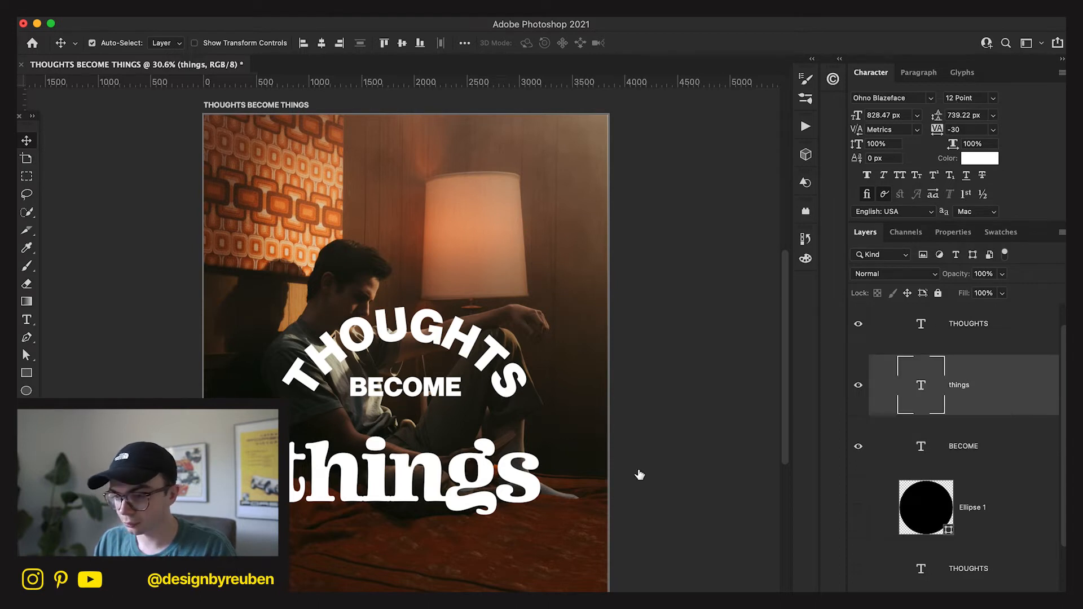
key("shift+Up")
key("shift+Up")
key("shift+Up")
key("shift+Up")
key("shift+Up")
key("shift+Up")
key("shift+Up")
key("shift+Up")
key("shift+Up")
key("shift+Up")
key("shift+Up")
key("shift+Up")
key("shift+Up")
key("shift+Up")
key("shift+Up")
key("Up")
key("Up")
key("Up")
key("Up")
key("Up")
key("Up")
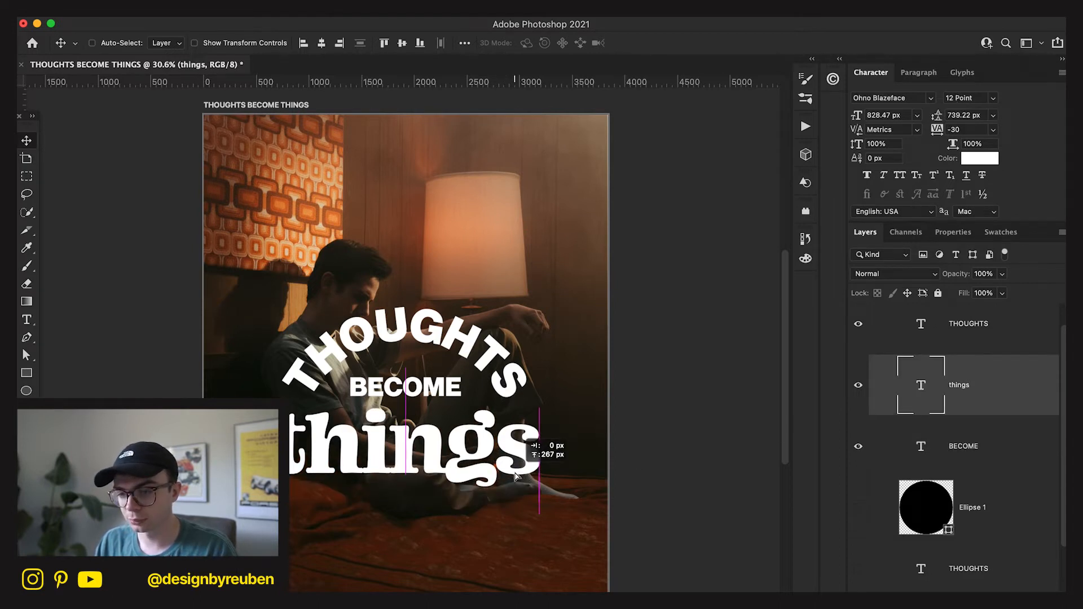
- Scale the things text down to about 745 px so its width matches the THOUGHTS arch
key("super+t")
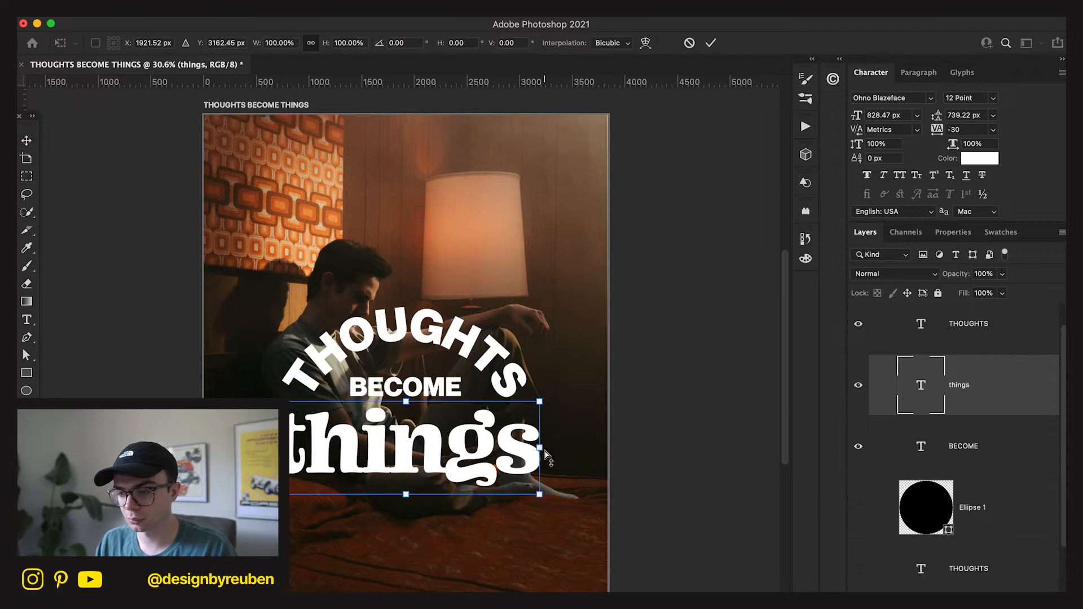
left_click_drag(535, 453, 522, 448)
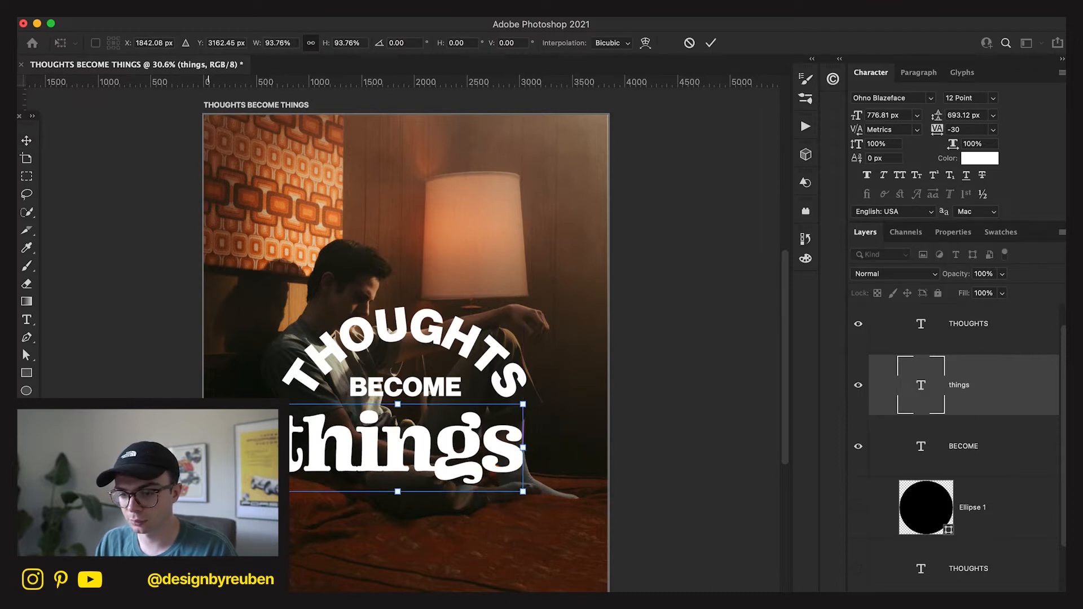
left_click_drag(272, 447, 281, 447)
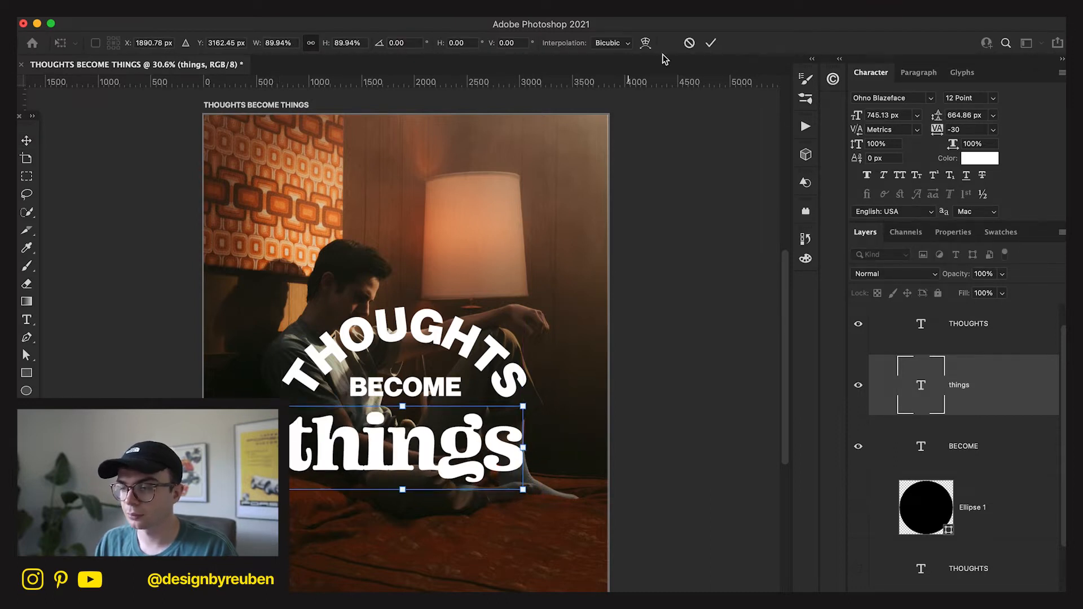
left_click(710, 43)
left_click_drag(504, 285, 514, 308)
- Try converting the curved THOUGHTS text into a 3D object and undo the conversion
key("t")
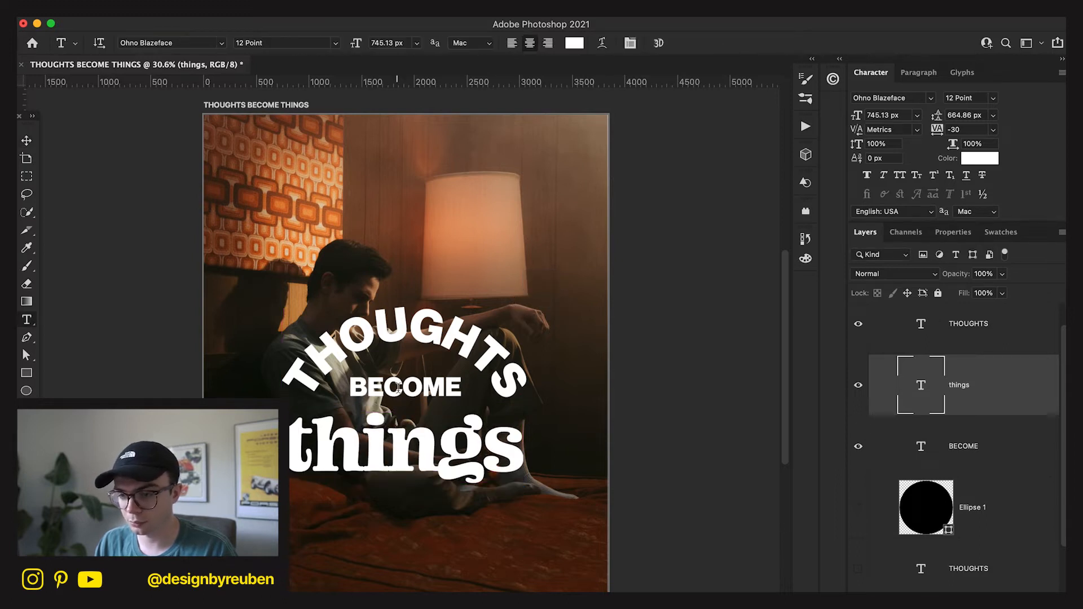
left_click(402, 388)
left_click(658, 43)
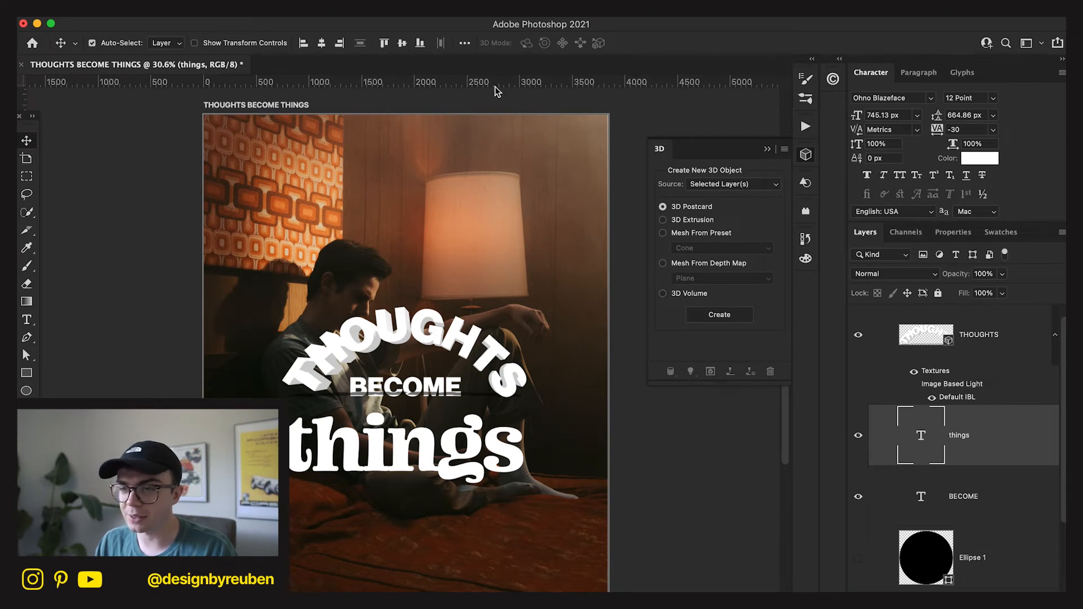
left_click(768, 149)
key("super+z")
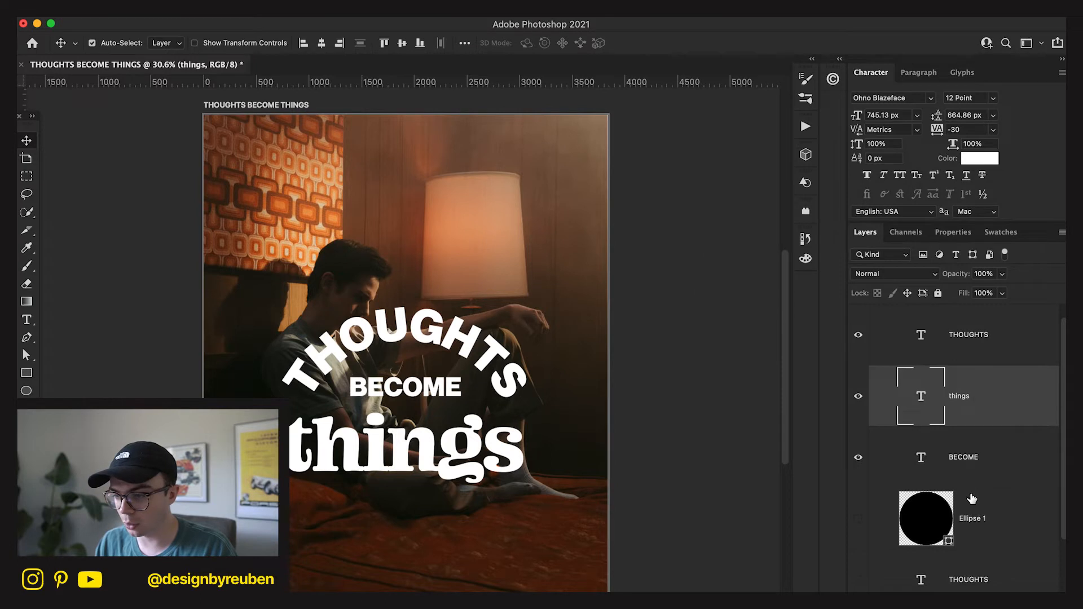
- Hide the curved THOUGHTS text and try splitting BECOME onto two lines as "BEC-" and "OME"
left_click(995, 471)
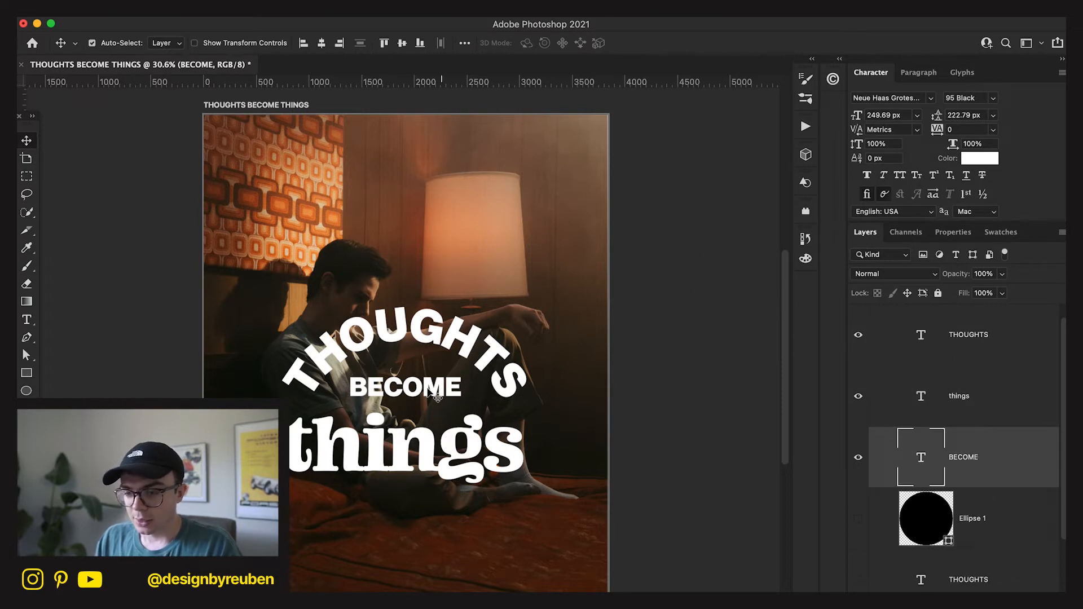
key("t")
left_click(457, 387)
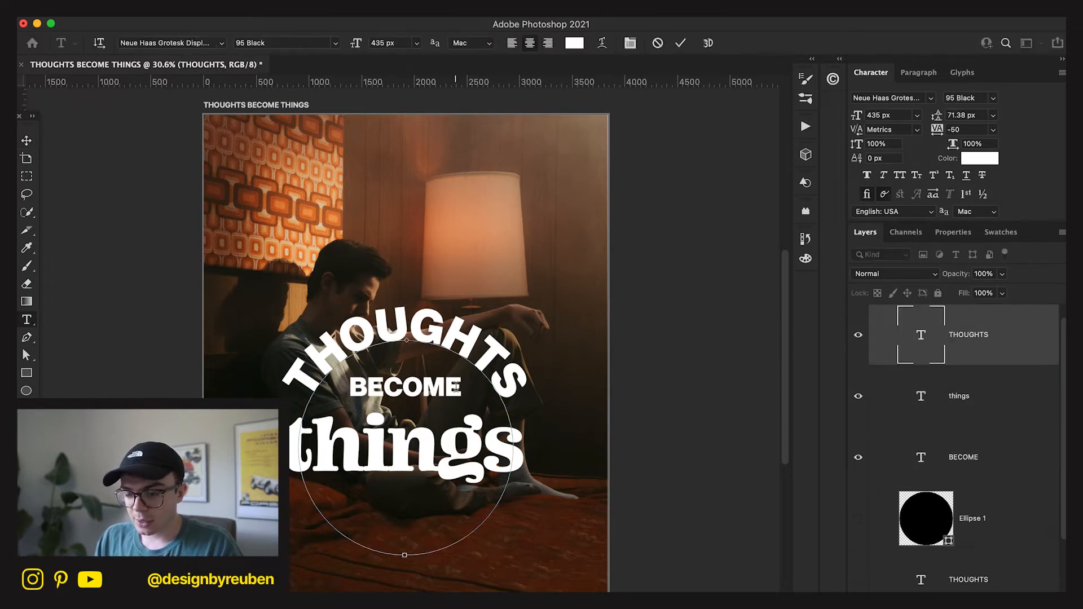
left_click(658, 43)
left_click(858, 341)
left_click(419, 389)
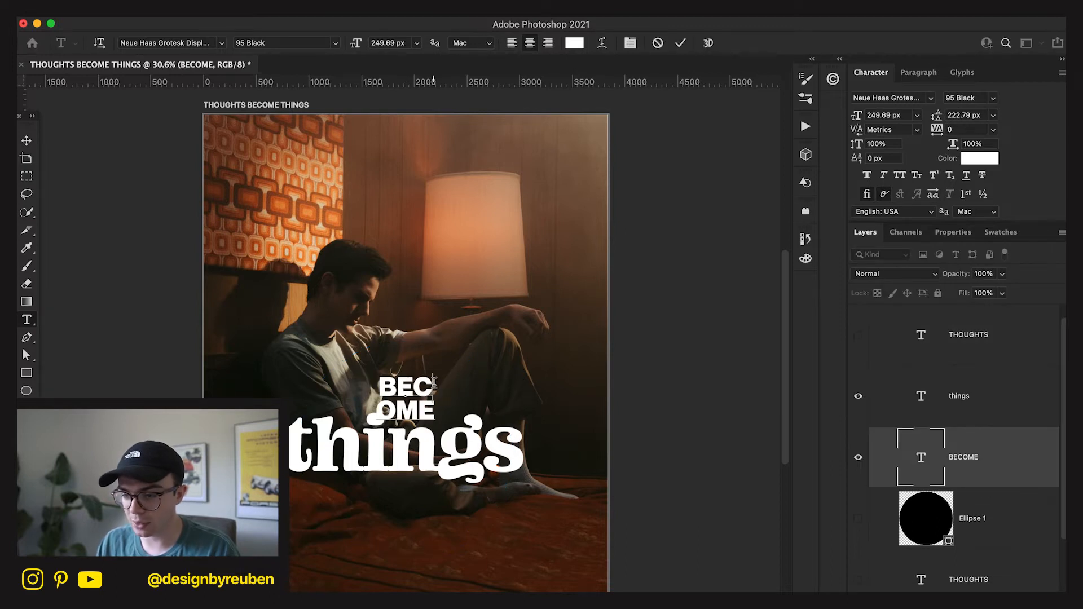
type("-")
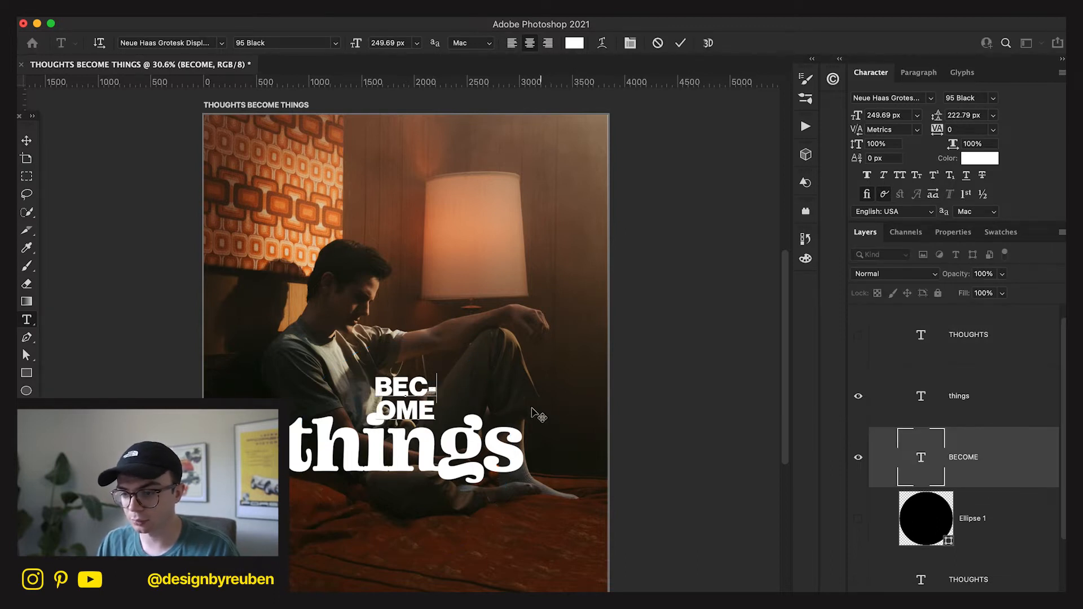
- Remove the hyphen and the line break so BECOME is one word on a single line
key("BackSpace")
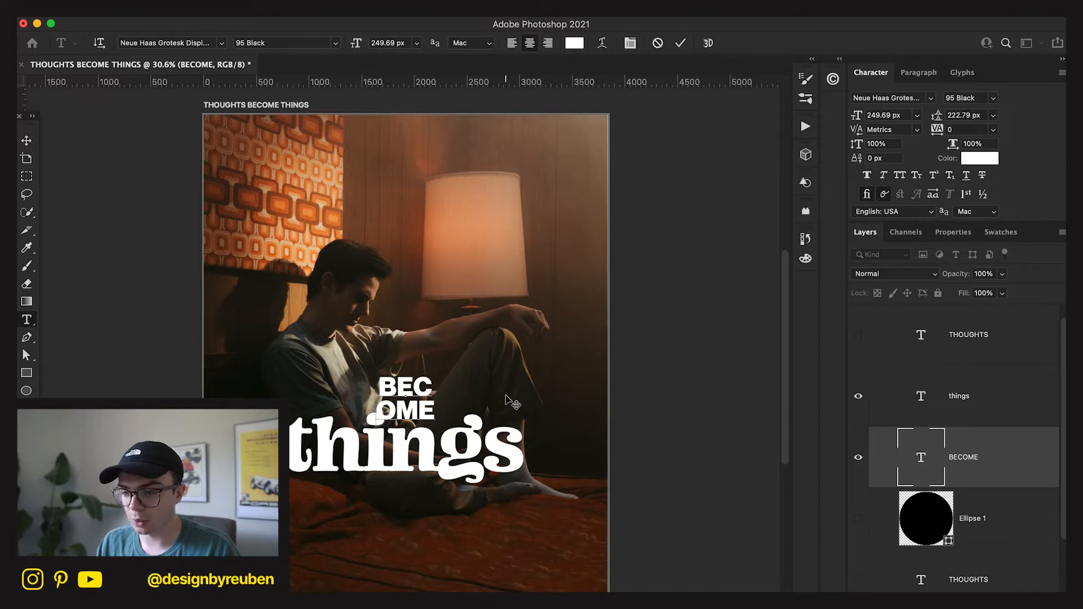
key("Delete")
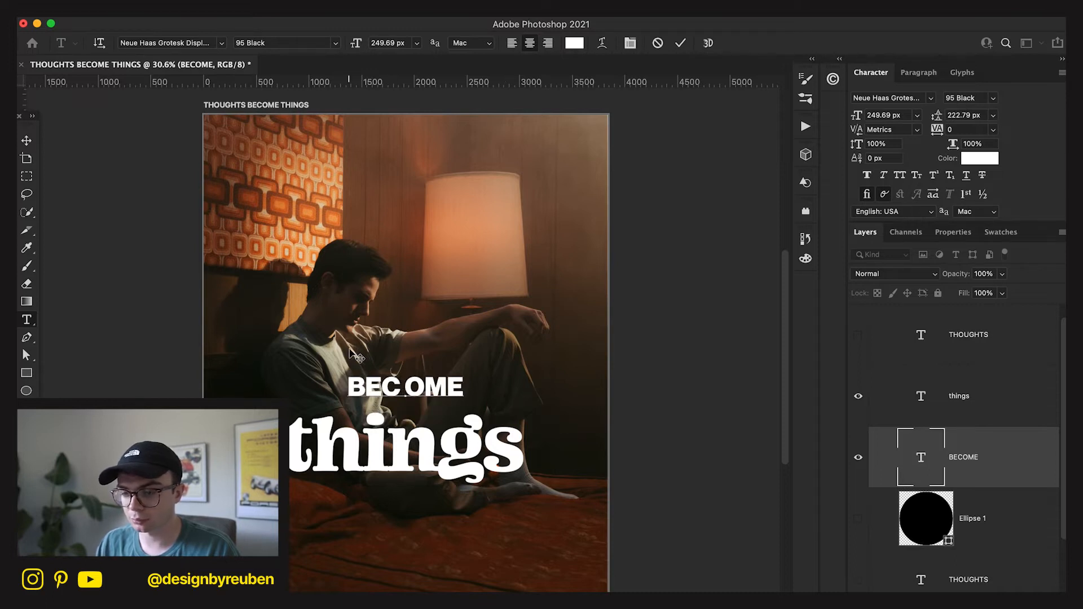
key("Delete")
left_click(27, 141)
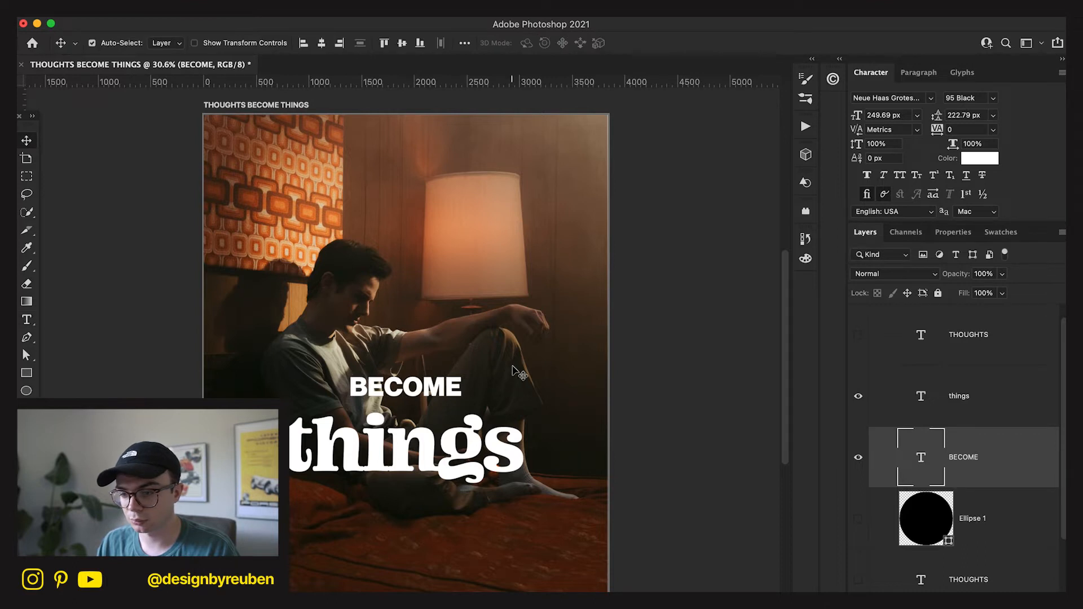
- Hide the BECOME text and place a duplicate of the things text directly above the original
left_click(858, 459)
left_click(966, 411)
left_click_drag(510, 462, 503, 382)
- Replace the duplicate's wording with lowercase "become" and move it down close above things
key("t")
double_click(474, 370)
type("bceom")
key("BackSpace")
key("BackSpace")
key("BackSpace")
key("BackSpace")
type("ecomes")
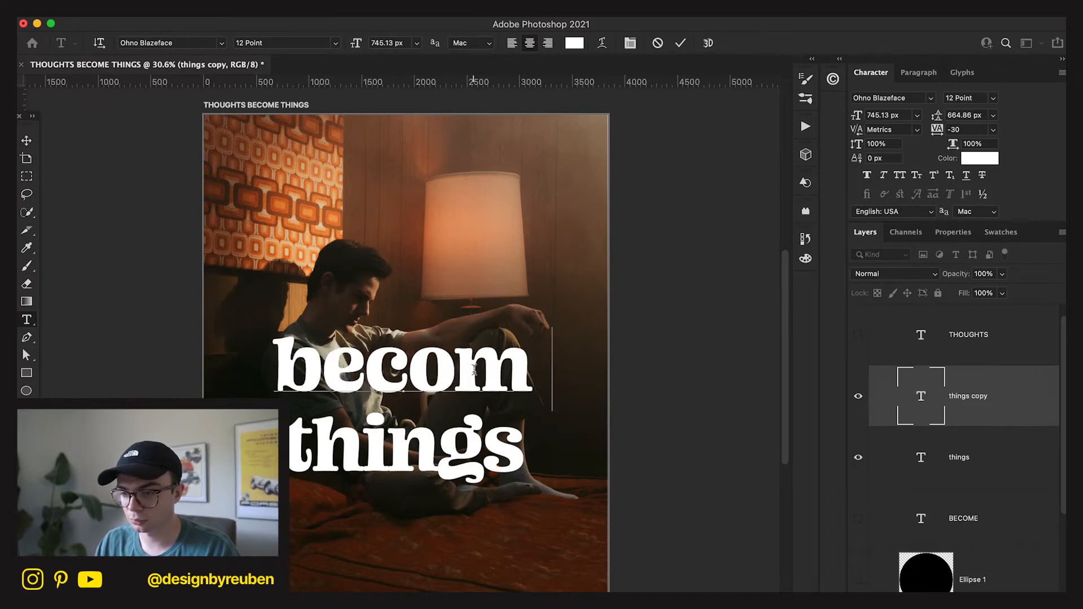
key("BackSpace")
left_click(27, 141)
left_click_drag(361, 268, 362, 285)
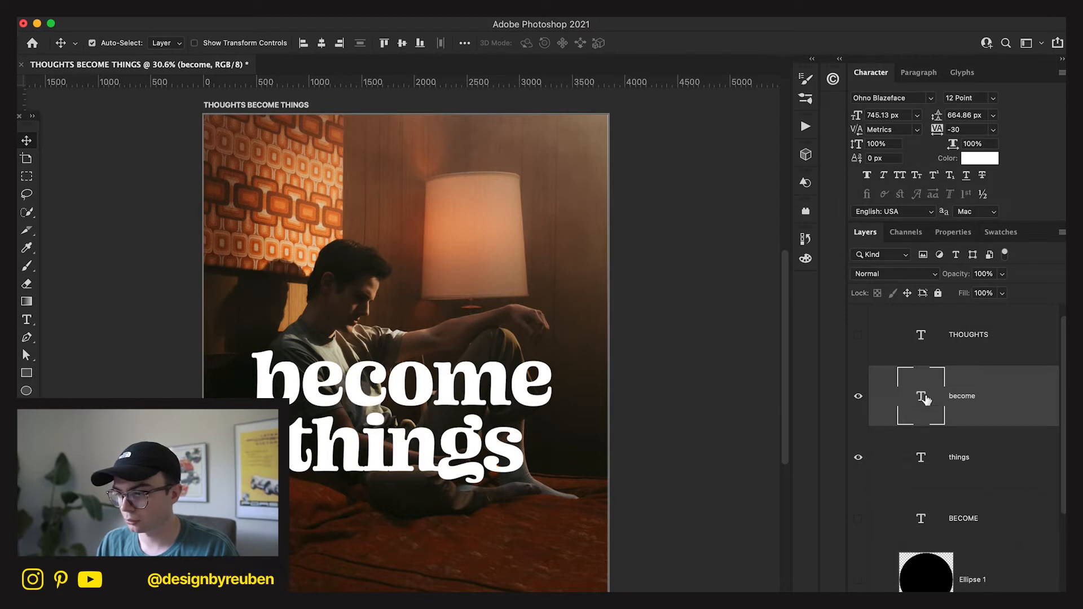
- Show the curved THOUGHTS text and move it straight up so it arches above become
left_click(858, 334)
left_click(872, 347)
left_click_drag(543, 546, 541, 503)
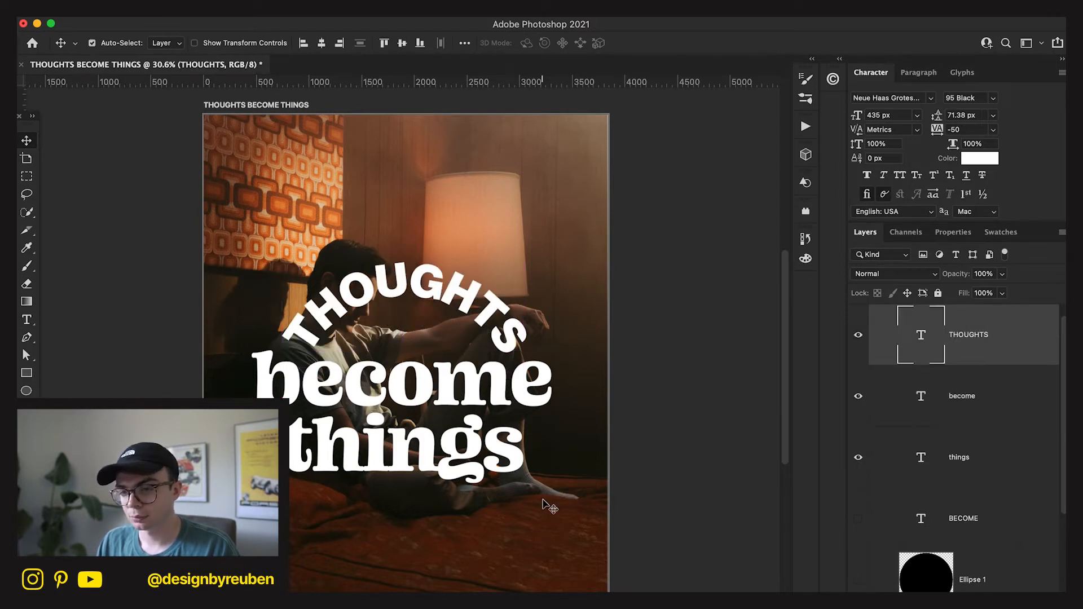
- Delete the lowercase become layer and show the uppercase BECOME text
scroll(955, 426, "up", 1)
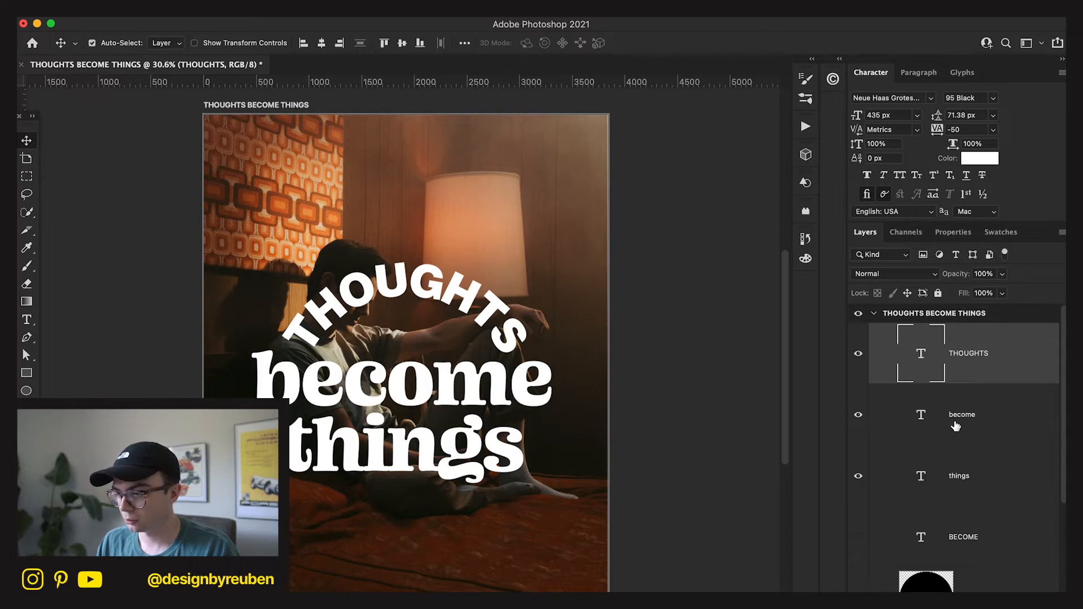
left_click(997, 435)
key("Delete")
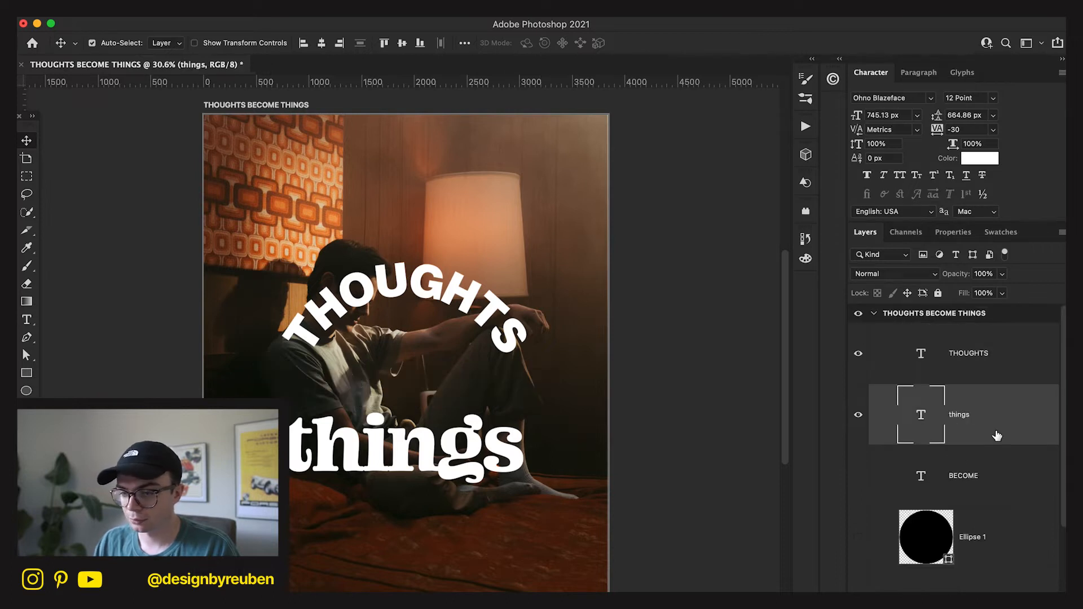
left_click(858, 475)
- Adjust the vertical spacing by moving BECOME up slightly under the arch and things slightly lower beneath it
mouse_move(501, 544)
left_mouse_down()
mouse_move(506, 519)
mouse_move(502, 565)
left_mouse_up()
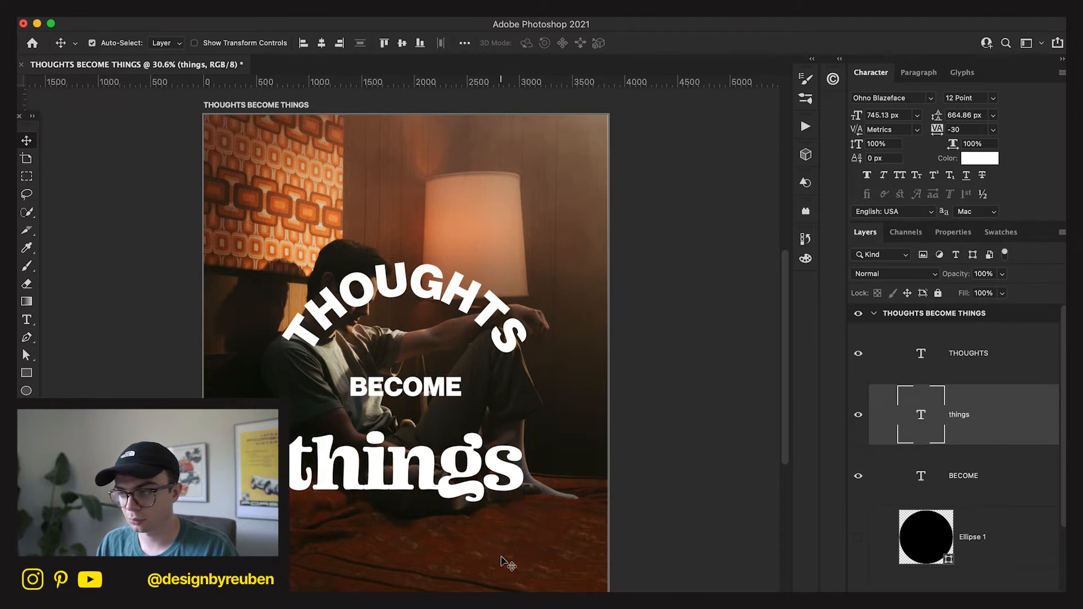
left_click(993, 97)
key("Escape")
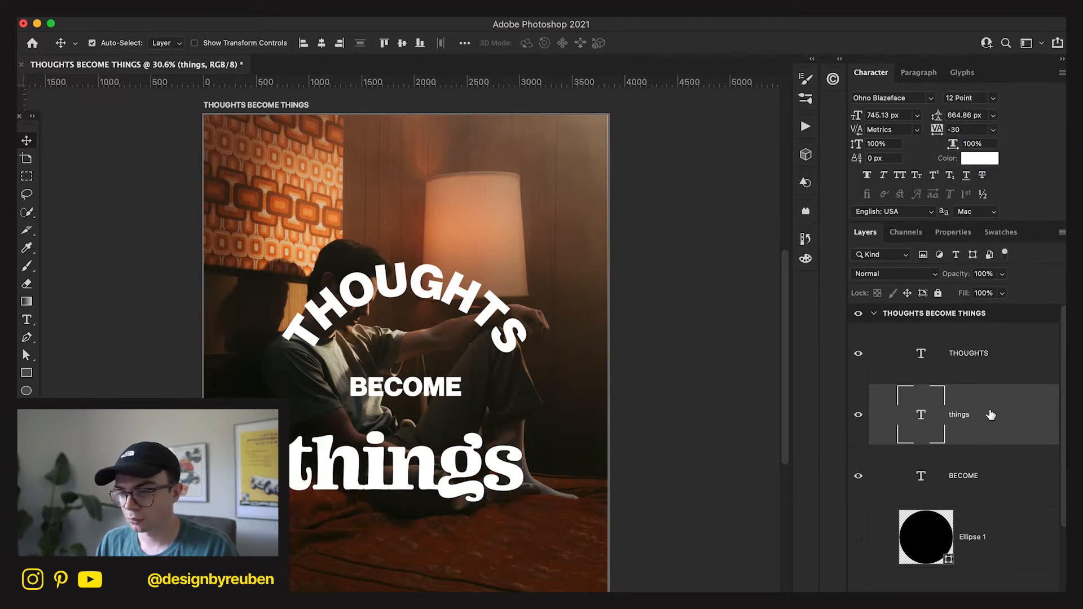
left_click(993, 471)
left_click_drag(506, 530, 506, 520)
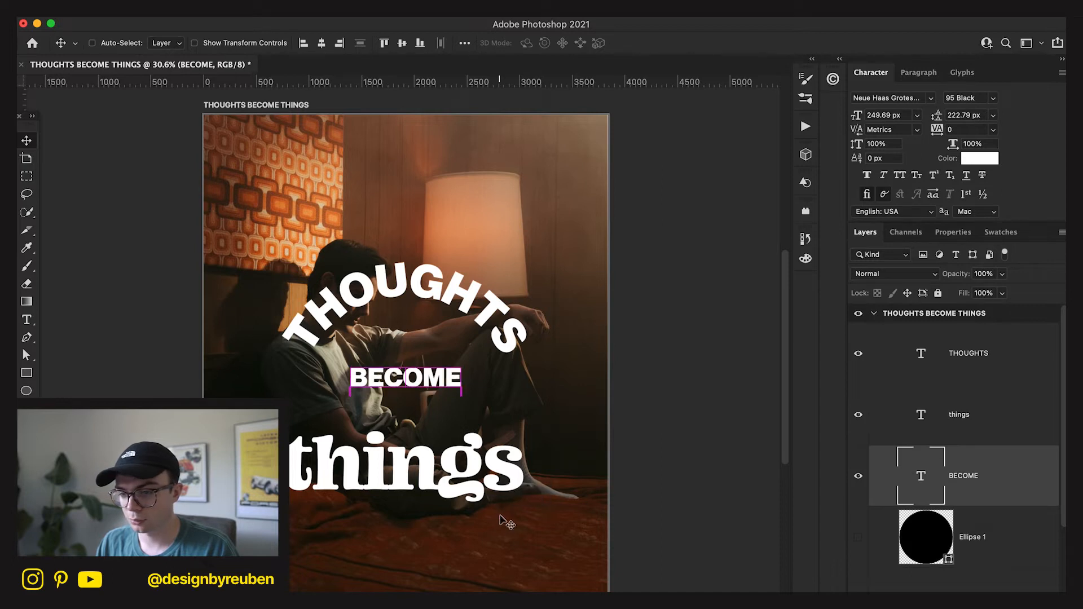
left_click(970, 414)
mouse_move(568, 535)
left_mouse_down()
mouse_move(571, 517)
mouse_move(569, 527)
left_mouse_up()
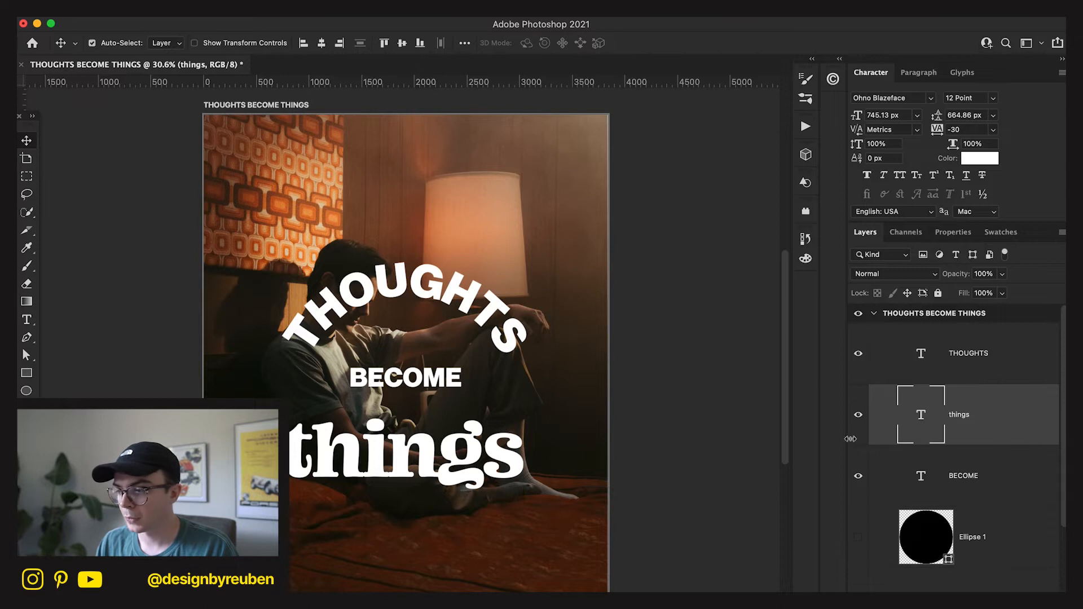
- Hide the things text and preview the Ellipse 1 circle behind BECOME by toggling its visibility
left_click(858, 415)
left_click(962, 536)
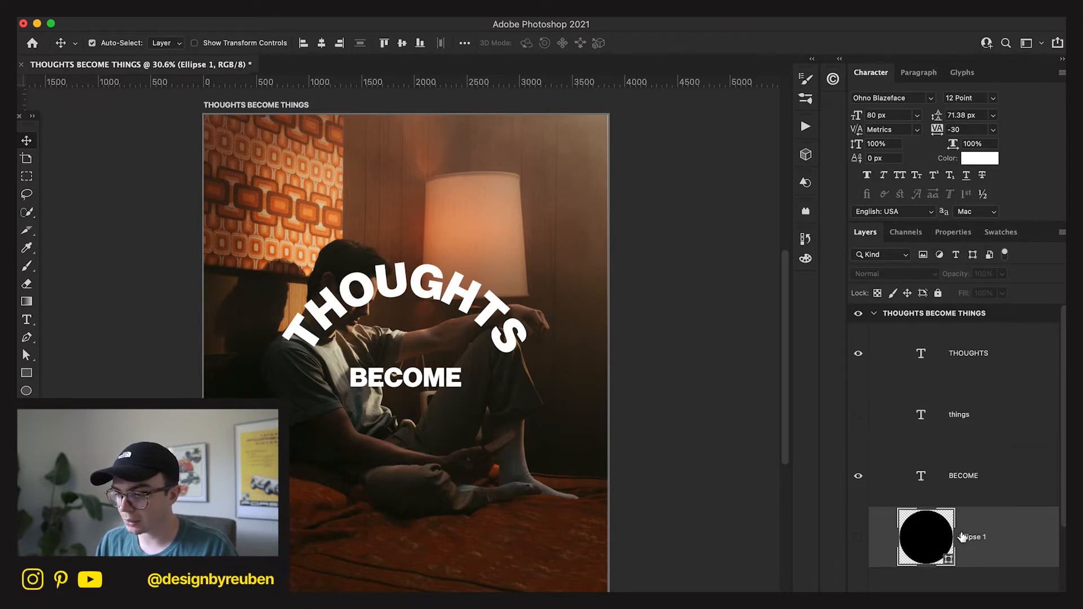
left_click(858, 537)
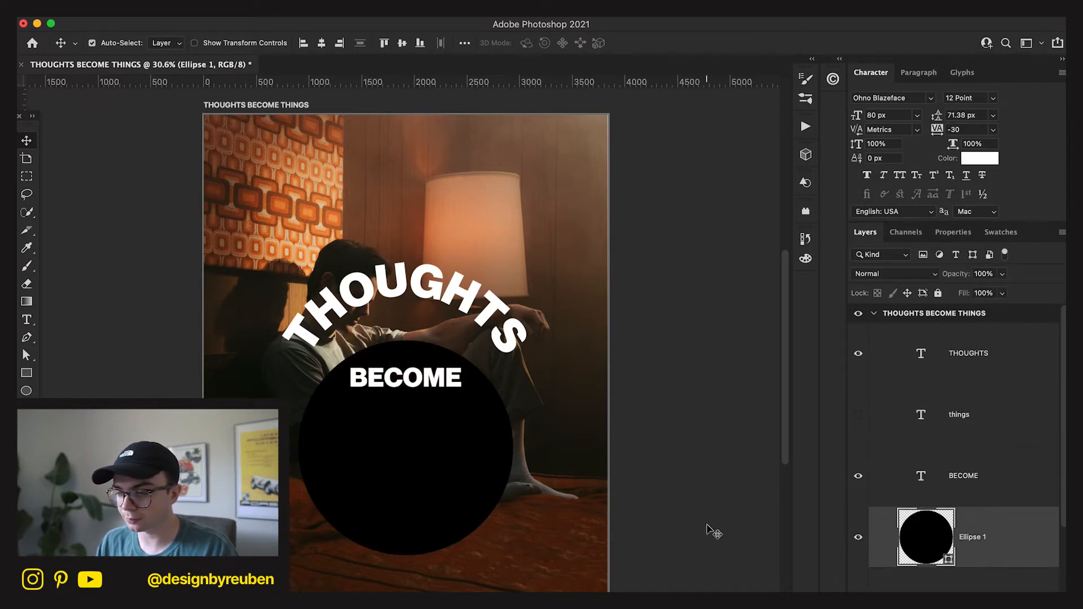
left_click(858, 537)
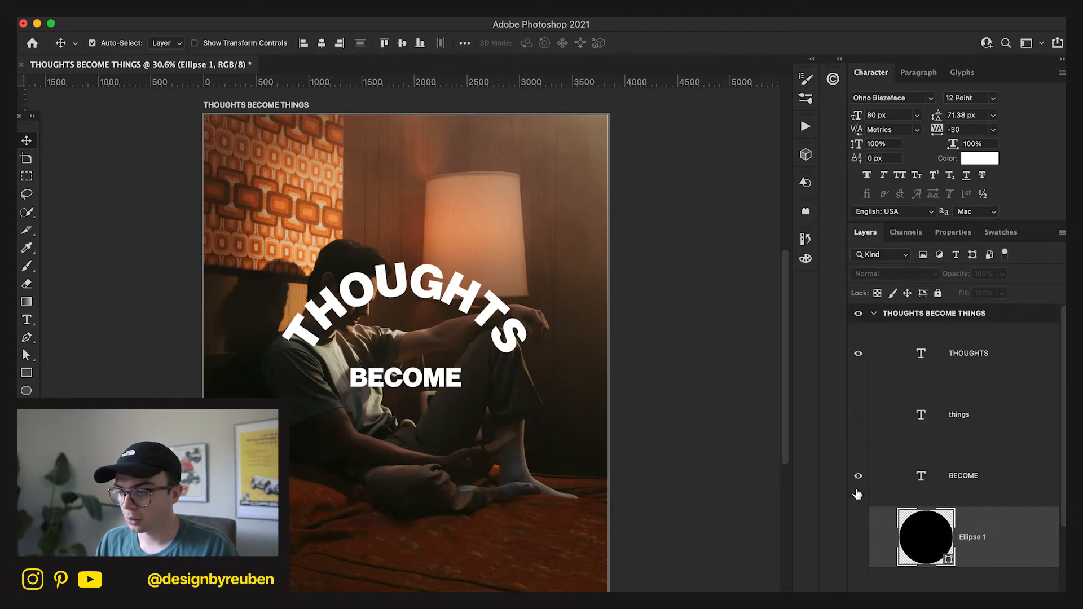
left_click(858, 537)
key("t")
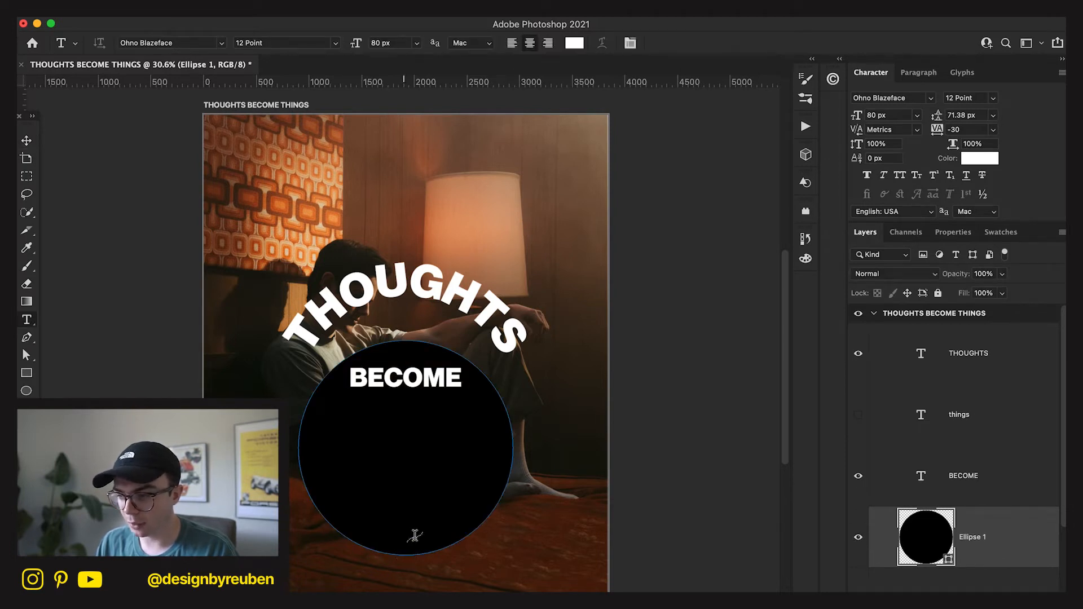
left_click(29, 145)
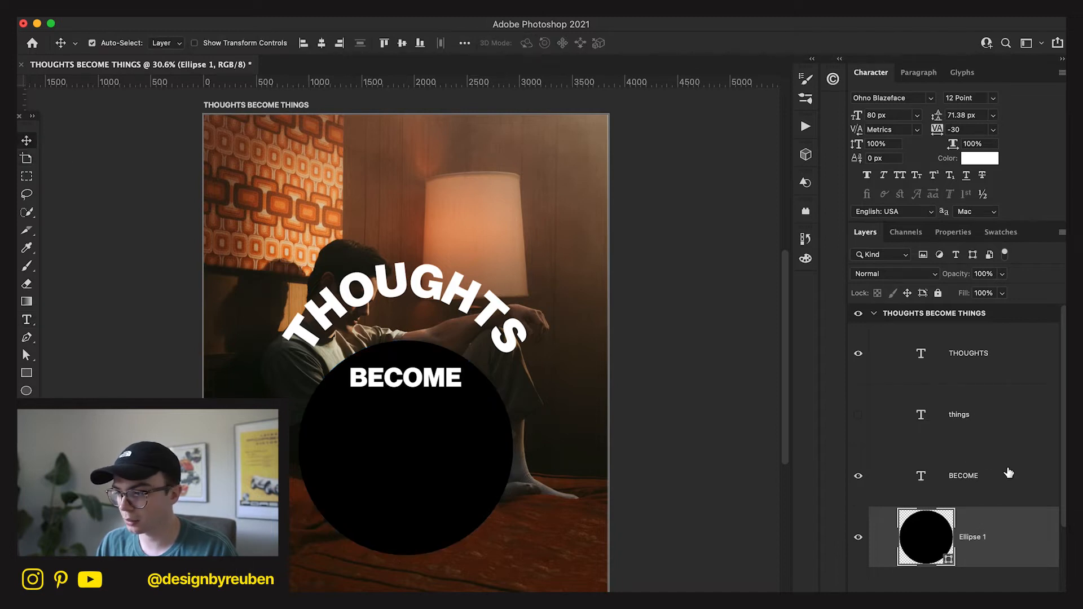
left_click(858, 536)
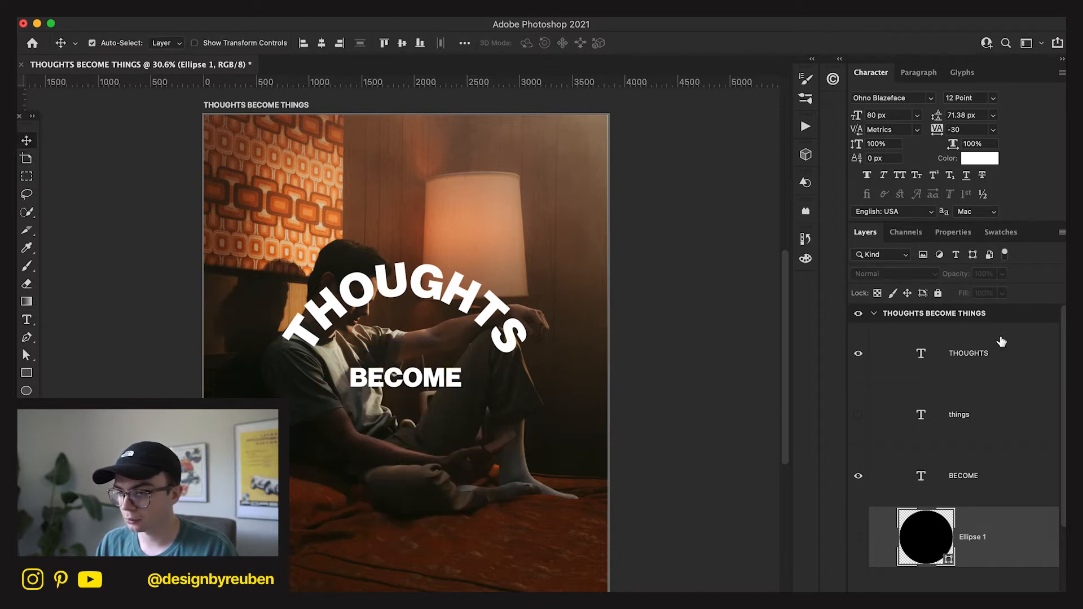
- Duplicate the curved THOUGHTS text and move the copy straight down below BECOME
left_click(1002, 344)
key("super+j")
left_click_drag(480, 340, 478, 544)
- Try the curved duplicate with the wording THINGS, and delete that layer
double_click(464, 485)
type("thin")
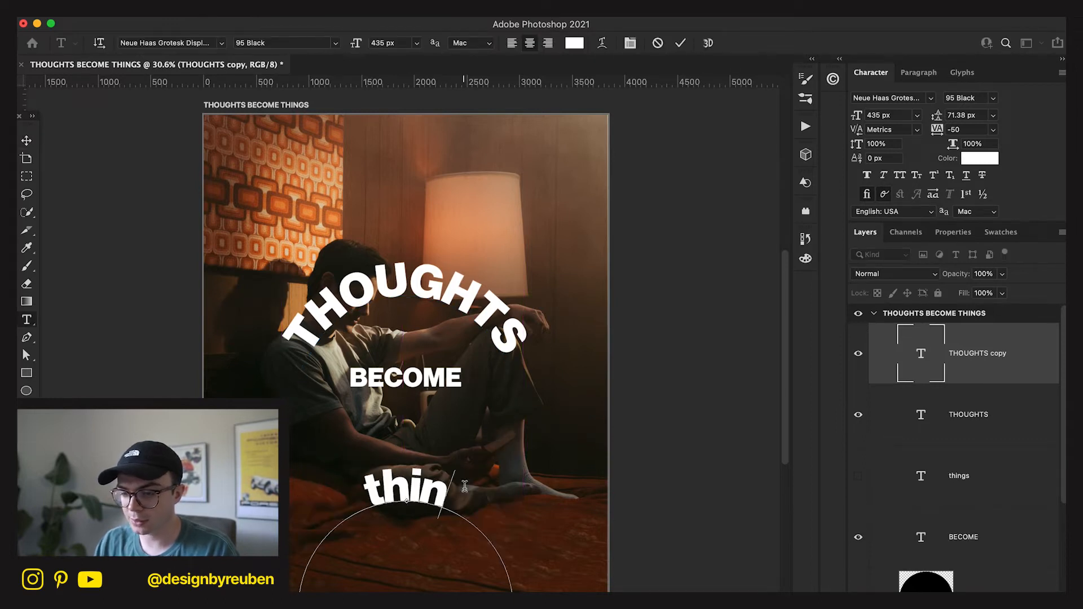
key("BackSpace")
key("BackSpace")
key("BackSpace")
key("BackSpace")
type("THINGS")
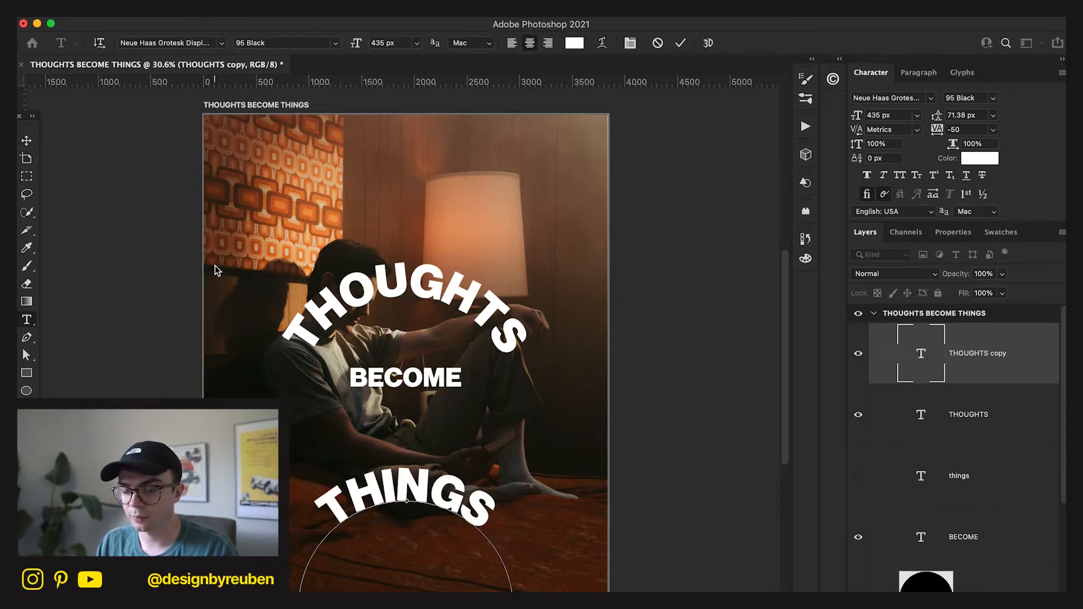
left_click(27, 142)
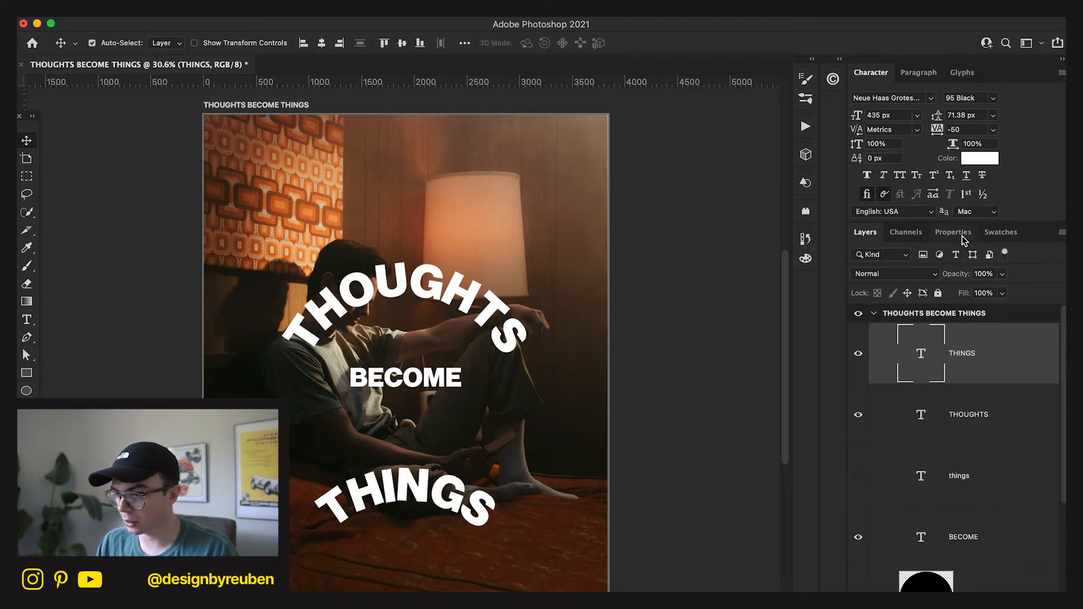
key("BackSpace")
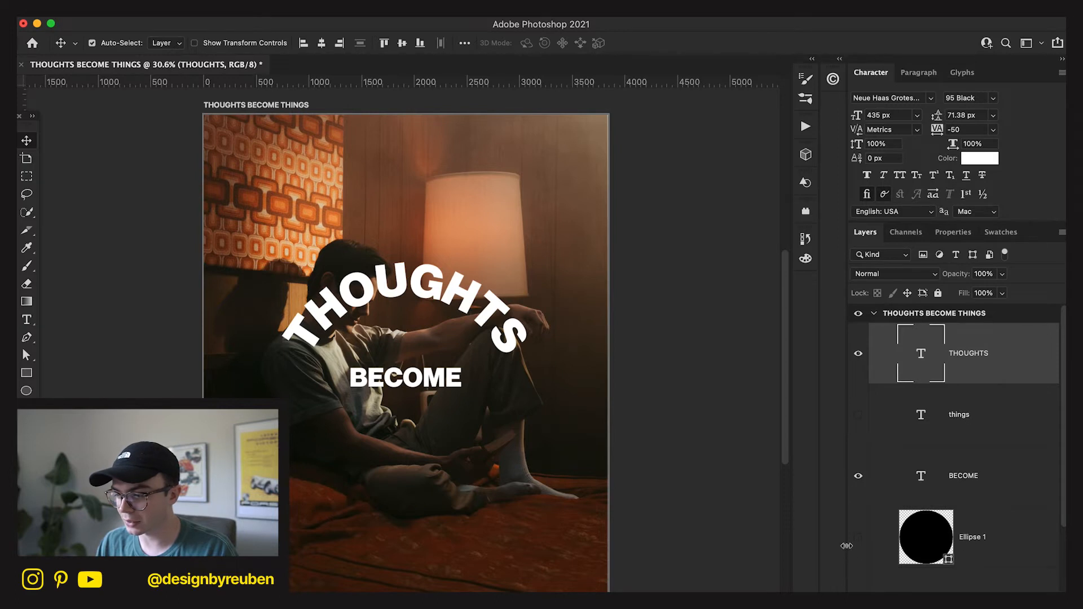
- Select the Ellipse 1 circle and make it visible
left_click(874, 550)
scroll(643, 534, "left", 3)
left_click(857, 537)
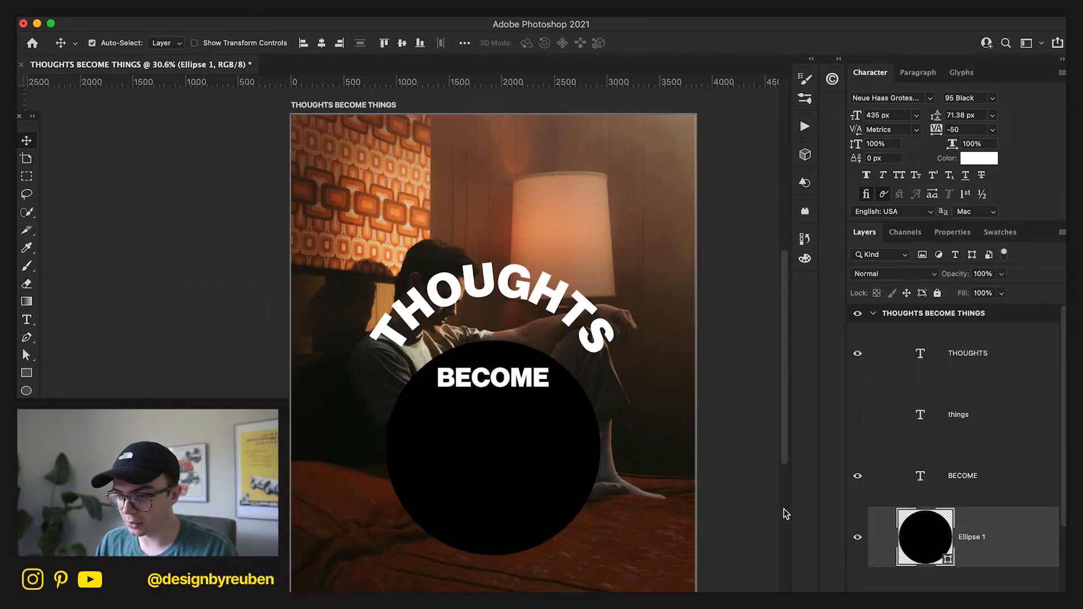
- Add THINGS as path text along the circle's lower edge and flip it upright inside the circle
key("t")
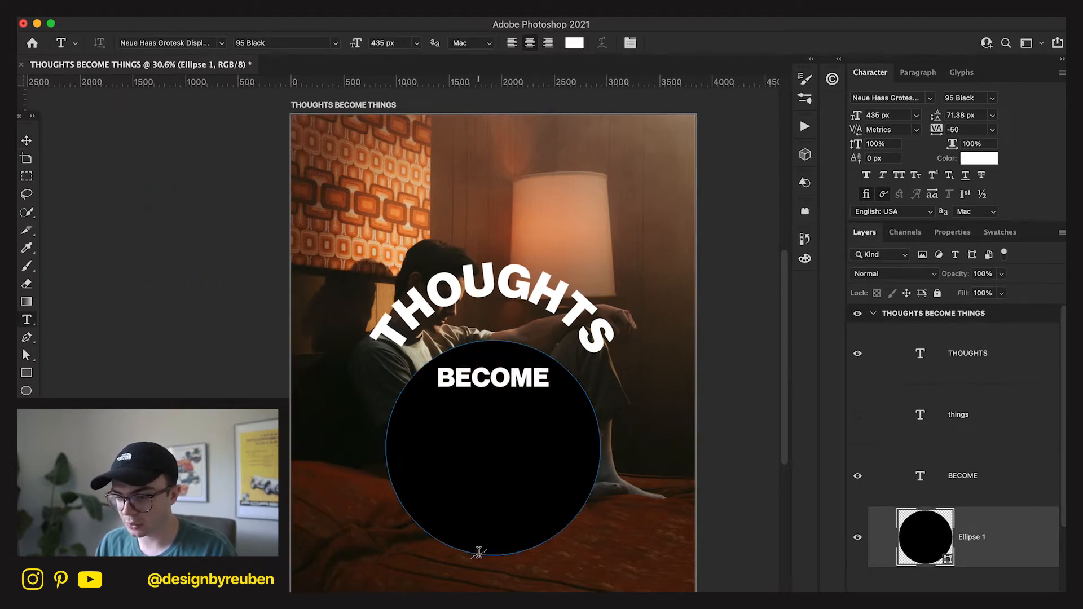
left_click(478, 551)
type("THIN")
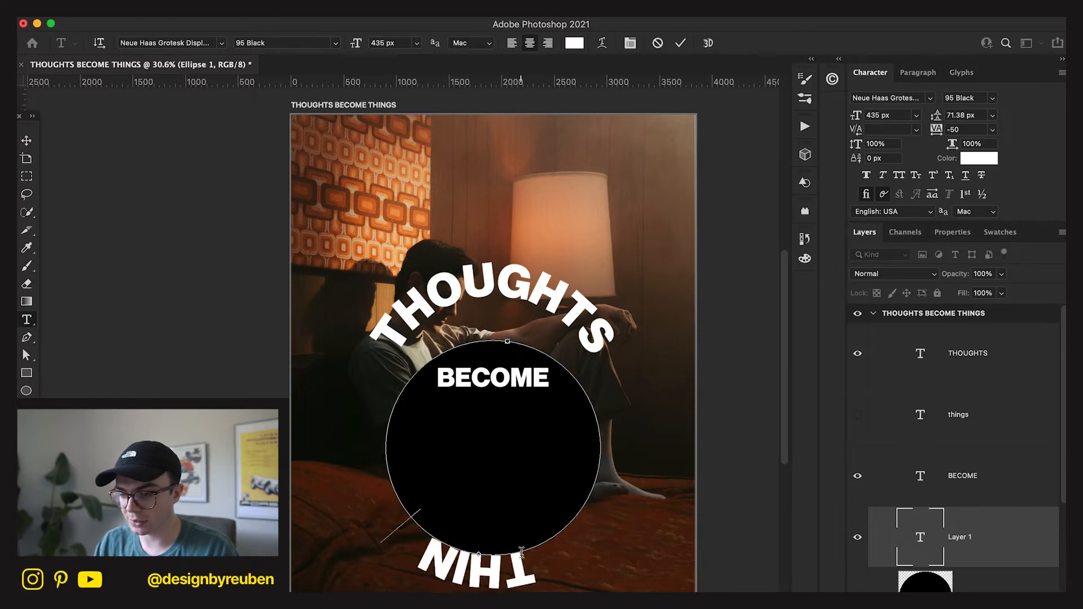
type("GS")
left_click_drag(564, 561, 323, 508)
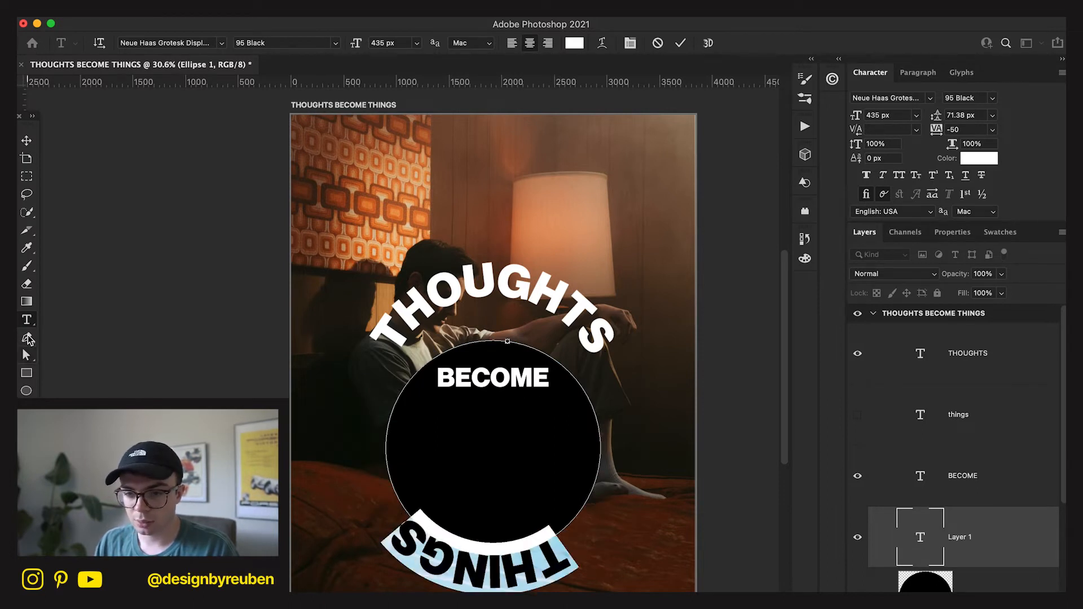
left_click(26, 354)
left_click_drag(499, 564, 495, 526)
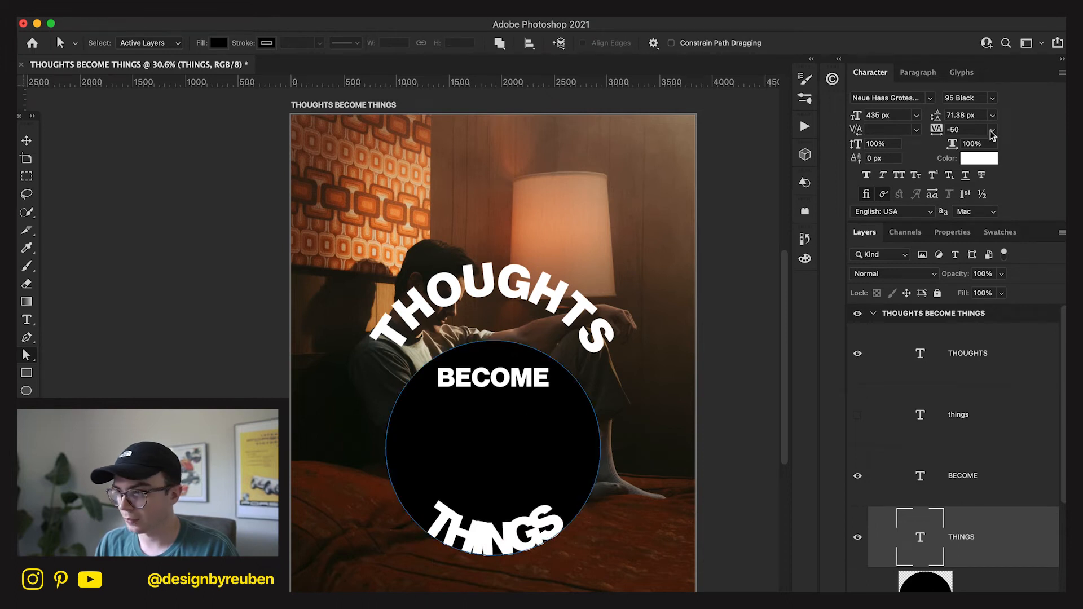
- Try tracking of 100 and 200 on the curved THINGS text, and delete that text layer
type("10")
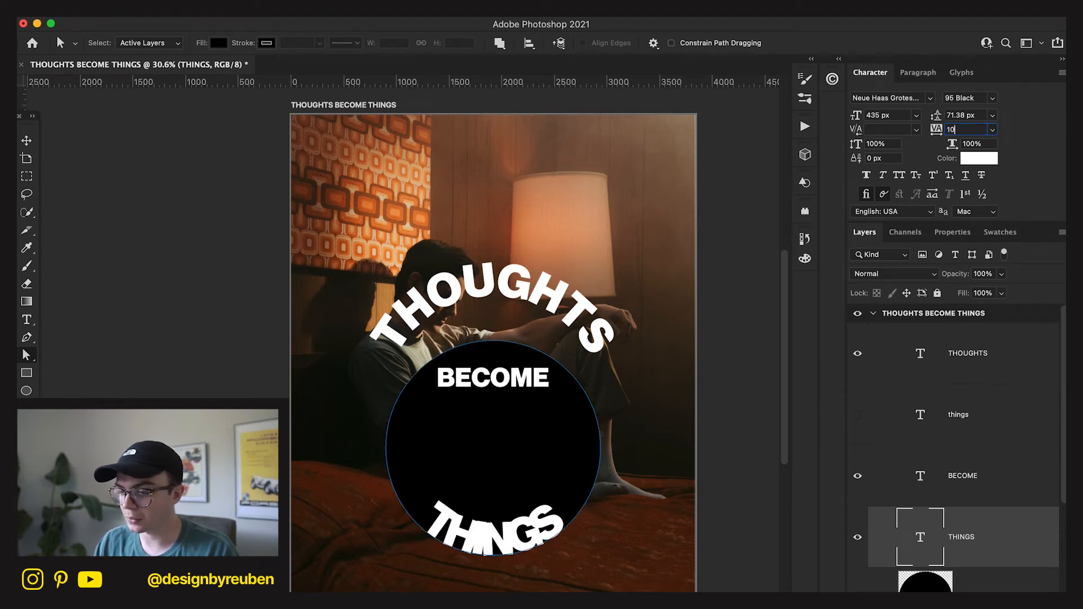
type("0")
key("Return")
type("200")
key("Return")
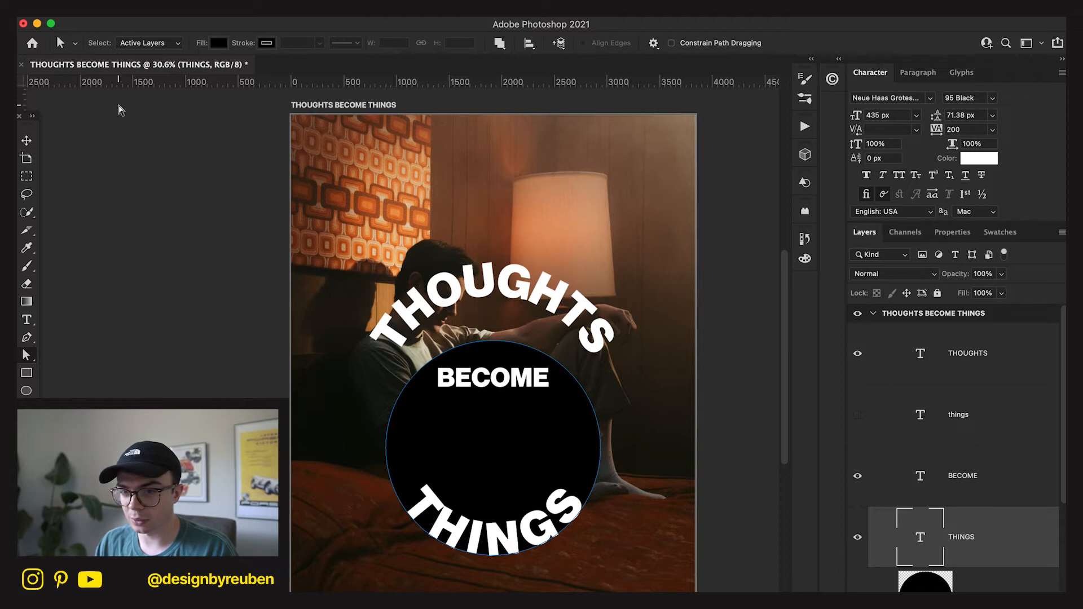
left_click(29, 140)
key("BackSpace")
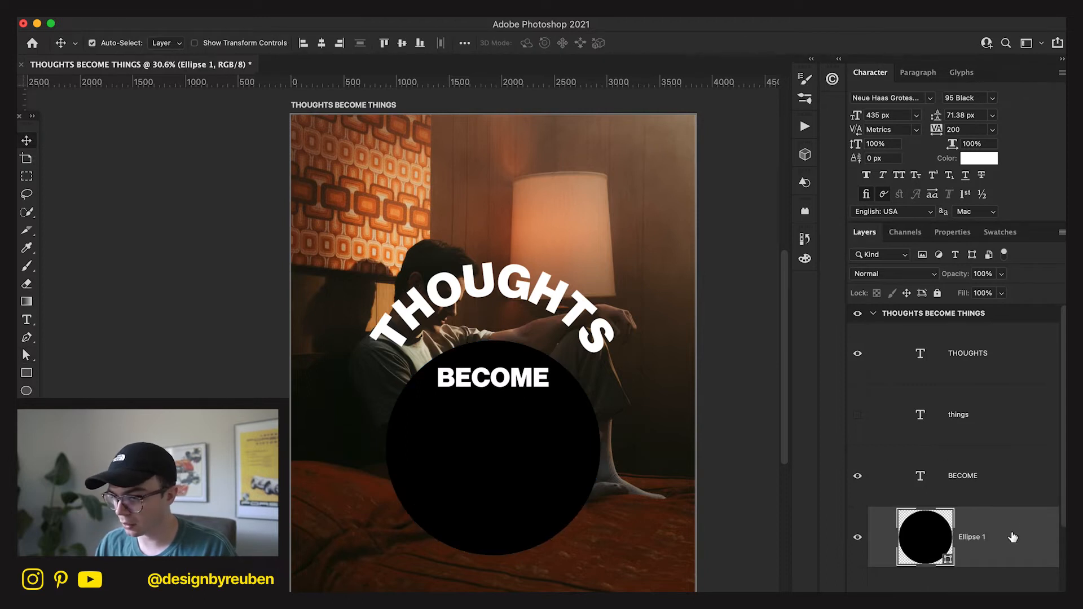
- Scale the Ellipse 1 circle up to about 130% so its top edge meets the top of the THOUGHTS arch
key("super+t")
left_click_drag(607, 448, 578, 433)
left_click(711, 42)
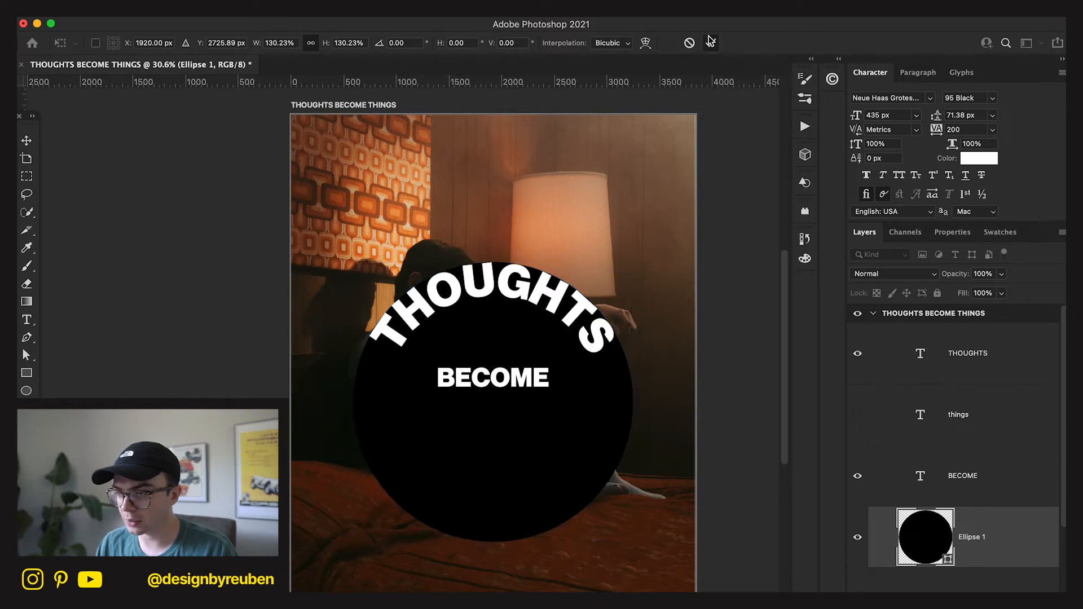
key("t")
left_click(510, 535)
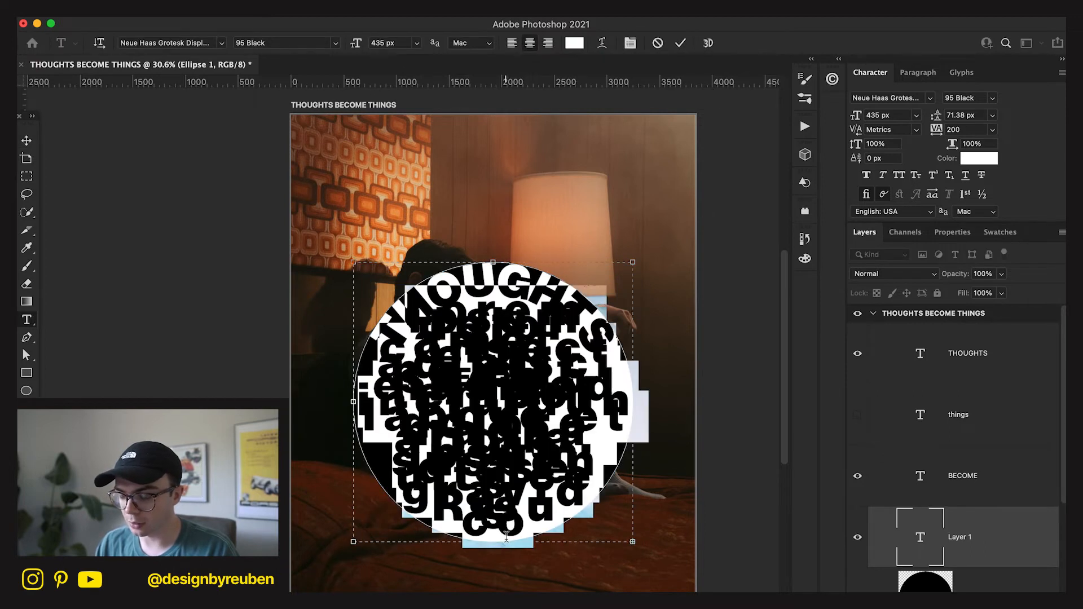
left_click(658, 44)
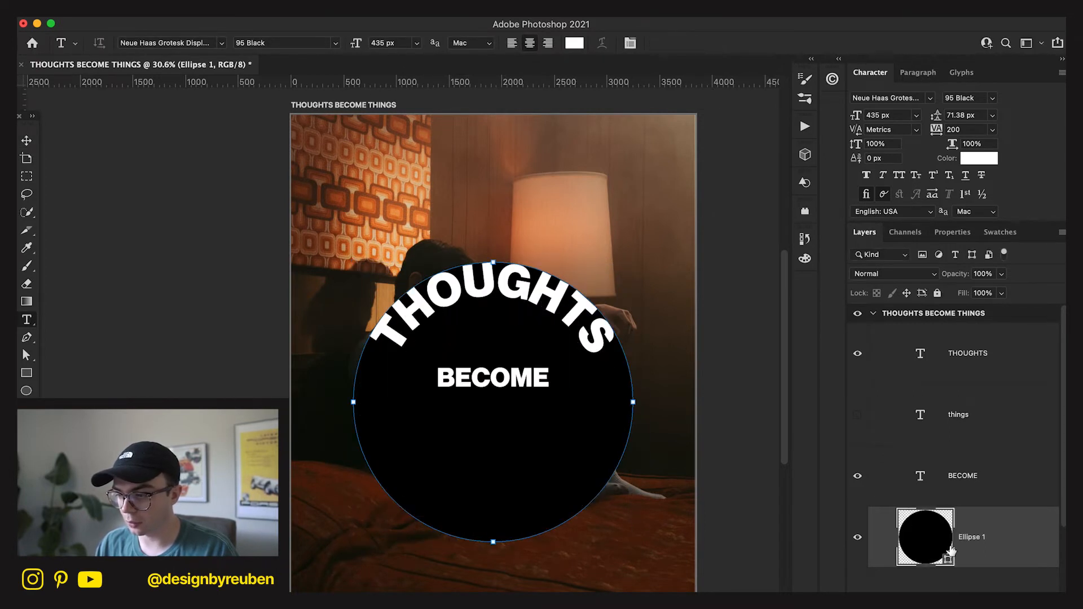
- Add THINGS as path text along the enlarged circle's lower edge and flip it upright inside the circle
left_click(518, 537)
type("THINGS")
left_click_drag(624, 500, 291, 544)
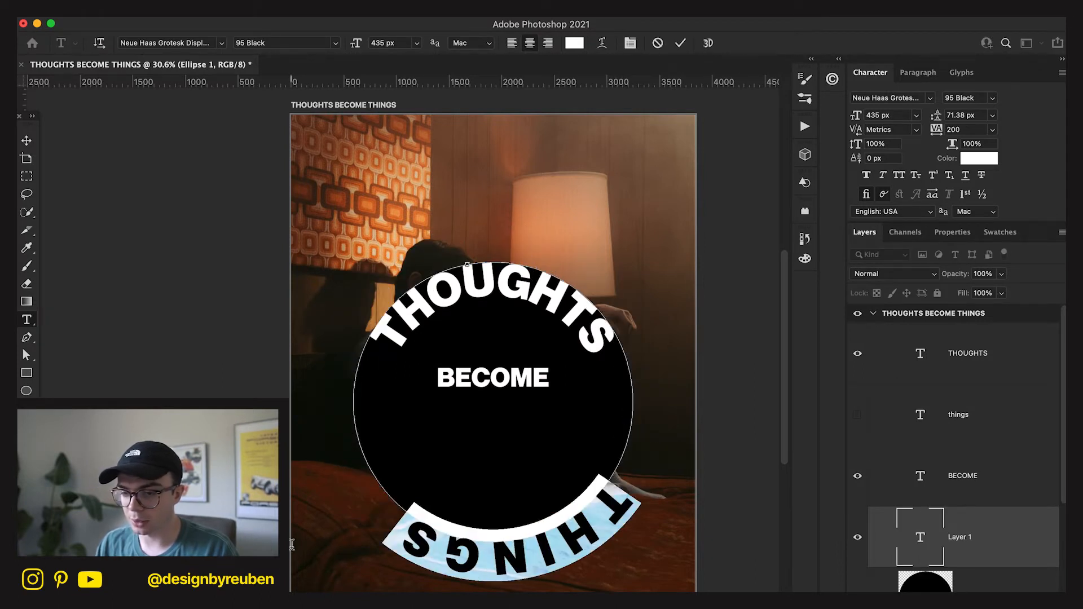
left_click(27, 354)
left_click_drag(546, 539, 488, 498)
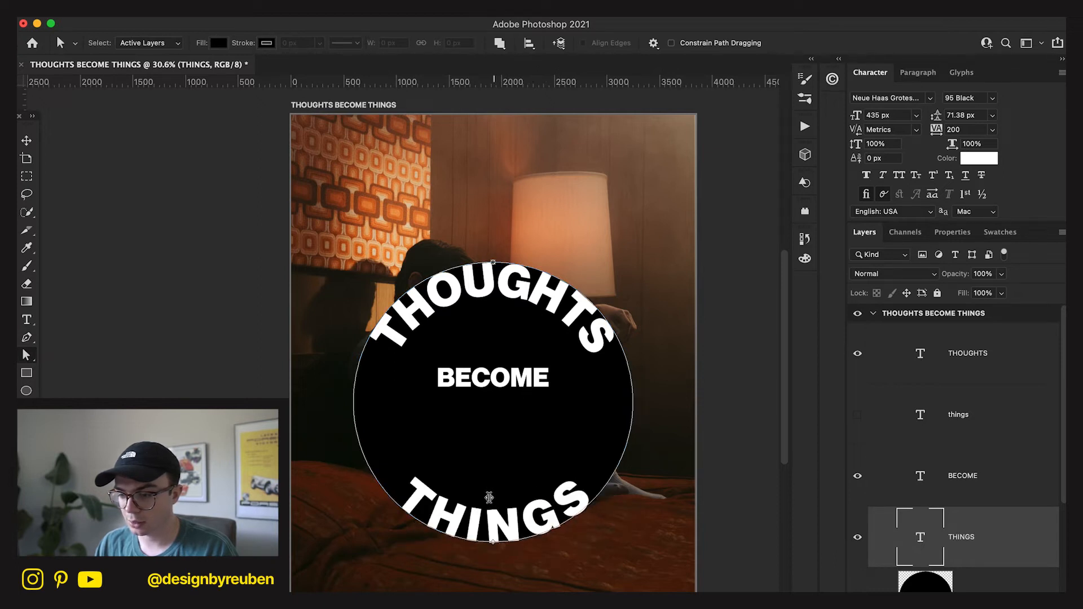
- Try tracking values of 100 and 200 on the curved THINGS text
left_click(980, 130)
type("100")
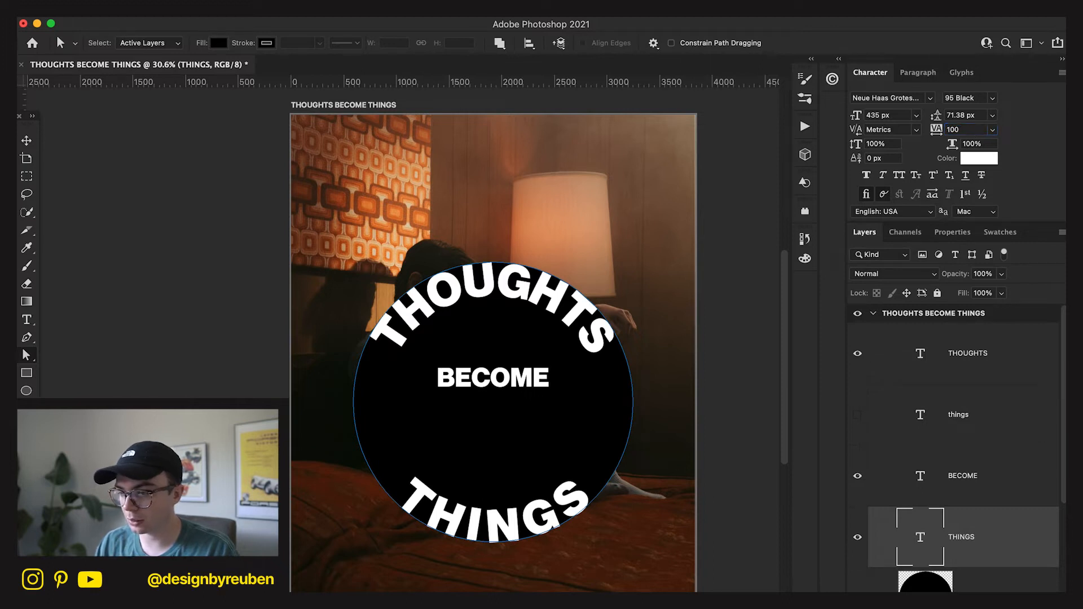
key("Return")
type("200")
key("Return")
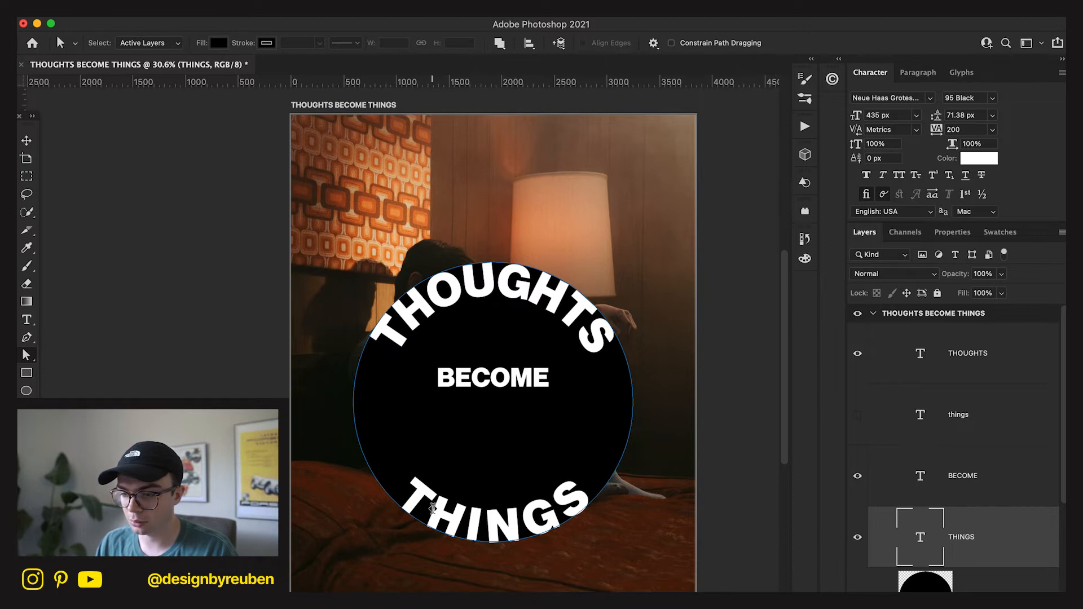
- Set the tracking of the letter T in the curved THINGS text to 260
key("t")
left_click_drag(432, 509, 402, 490)
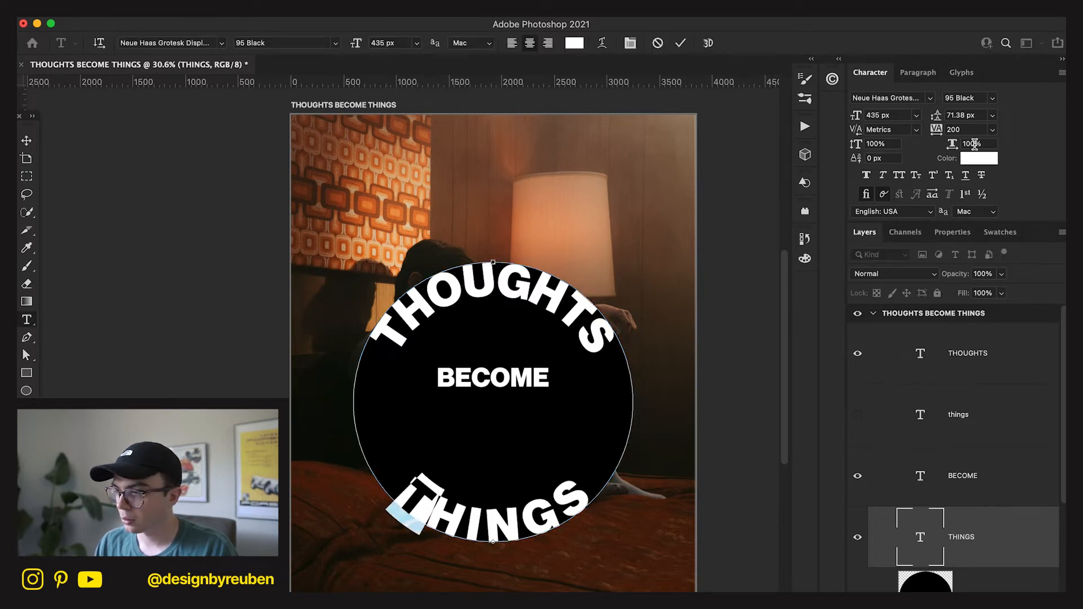
mouse_move(939, 133)
left_mouse_down()
mouse_move(953, 131)
mouse_move(943, 136)
left_mouse_up()
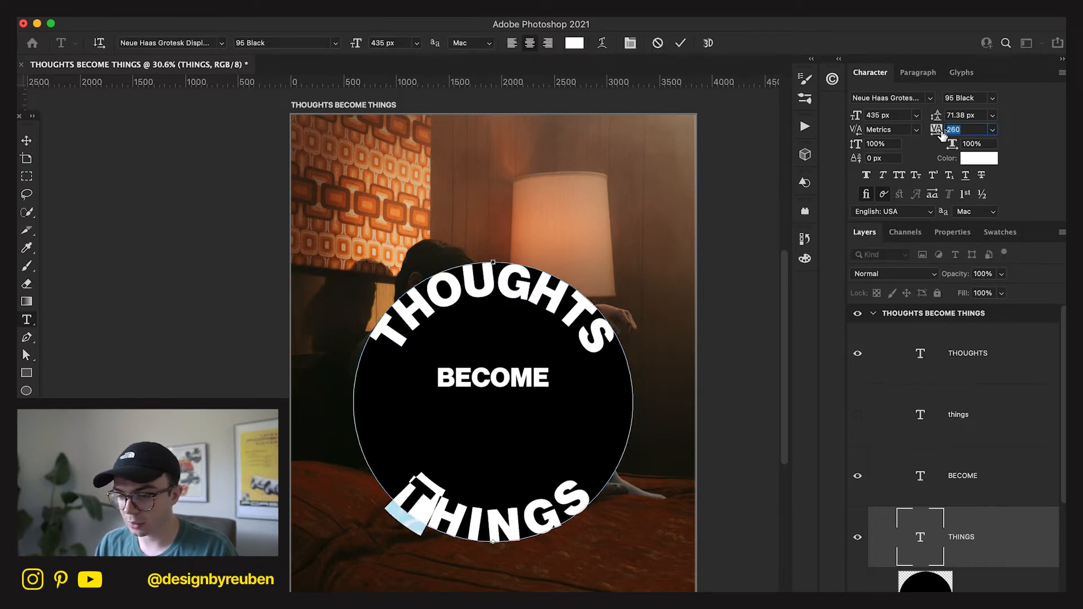
key("Escape")
left_click(26, 141)
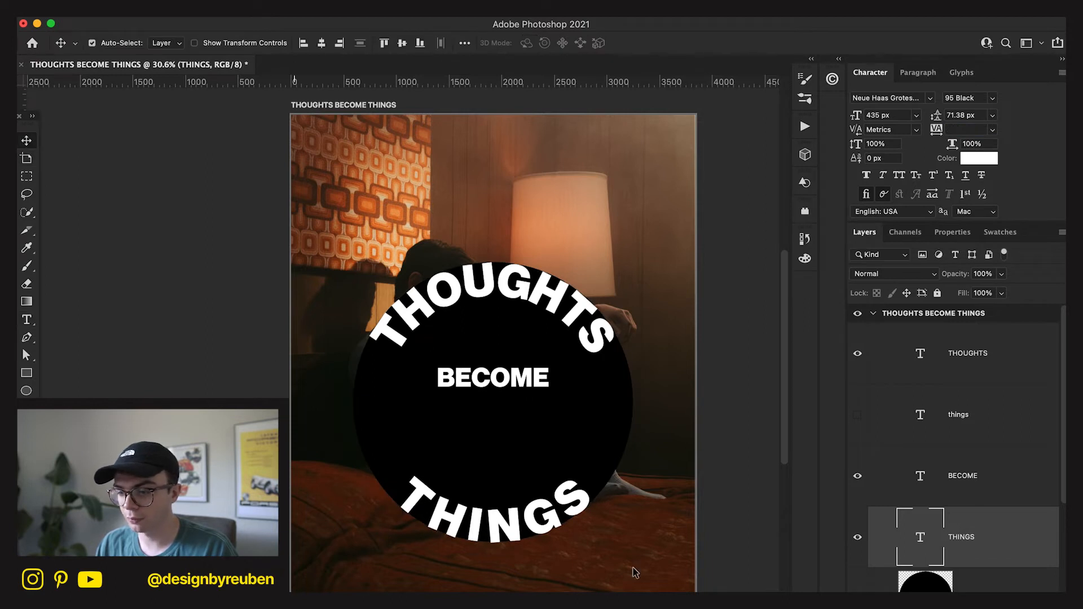
- Hide the Ellipse 1 circle and replace the curved THINGS text with the hidden lowercase "things" text layer
left_click(857, 591)
left_click_drag(538, 589, 537, 541)
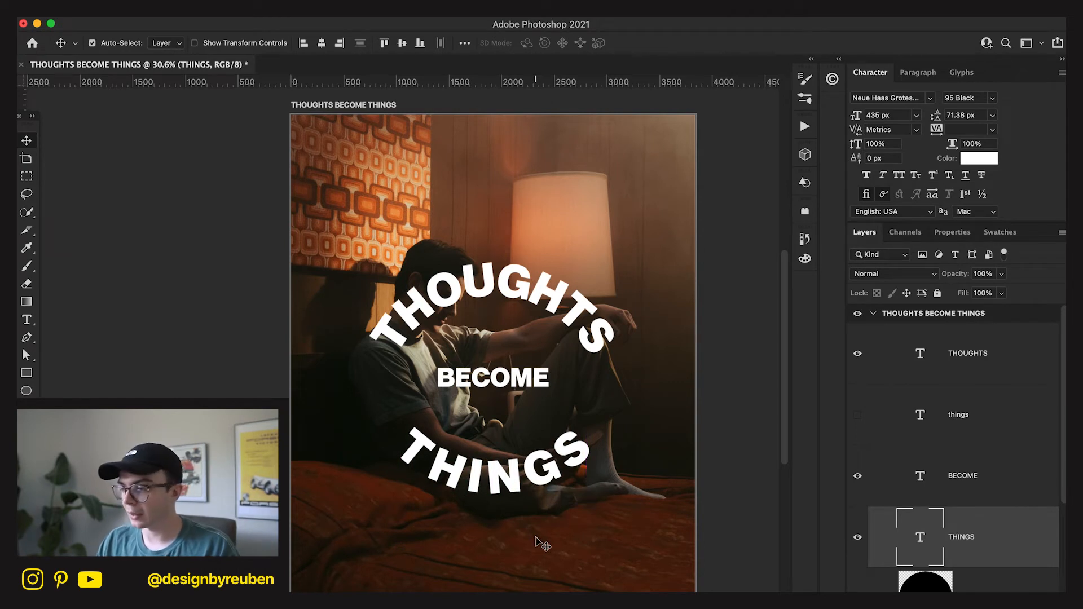
key("Delete")
left_click(857, 414)
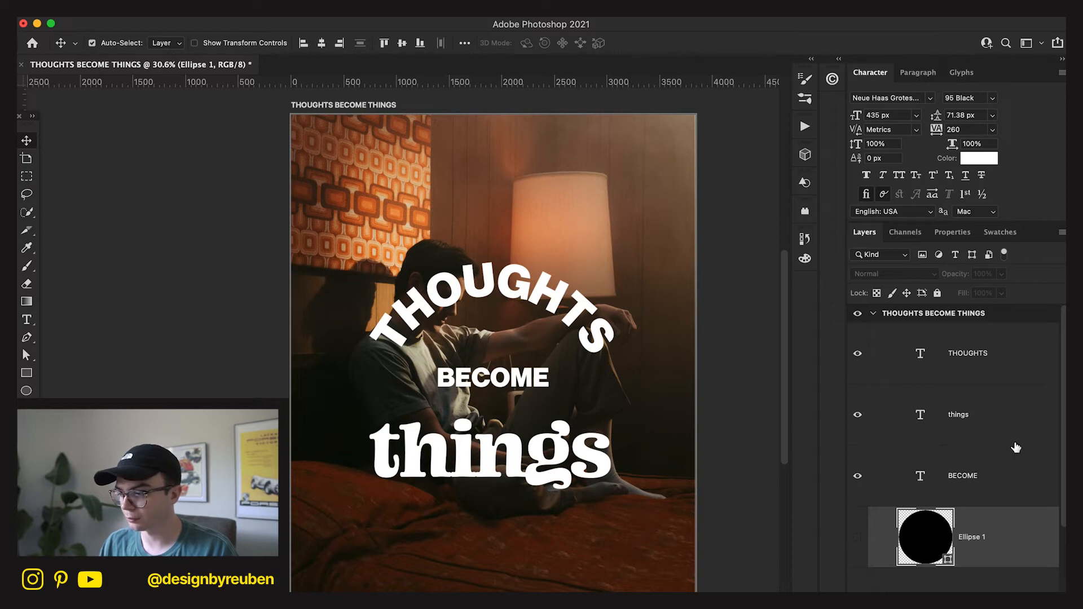
- Move BECOME up closer to THOUGHTS, and raise the "things" text beneath it, centred horizontally
key("alt+bracketright")
left_click_drag(543, 411, 542, 394)
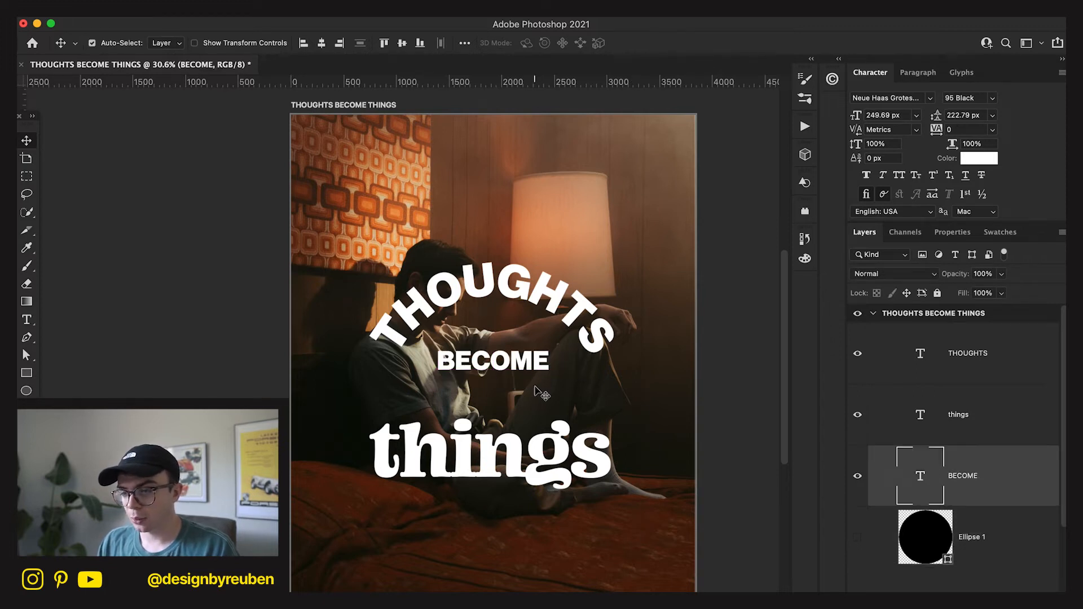
left_click(992, 398)
left_click_drag(652, 512, 650, 492)
key("super")
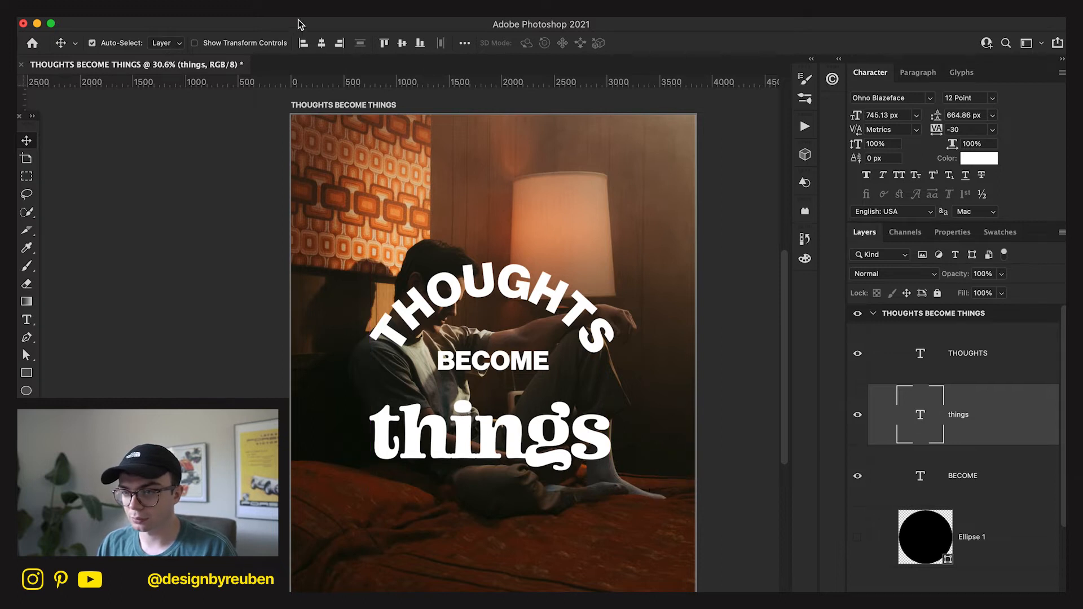
left_click(323, 44)
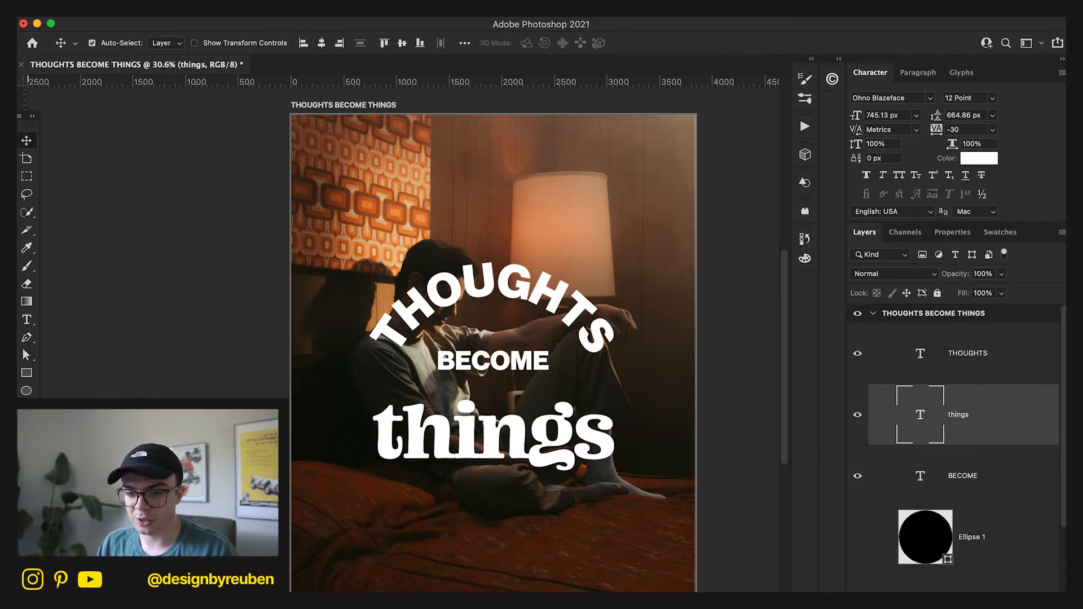
- Create a 10-sided star polygon 100 px wide with a 75% star ratio below the "things" text
key("u")
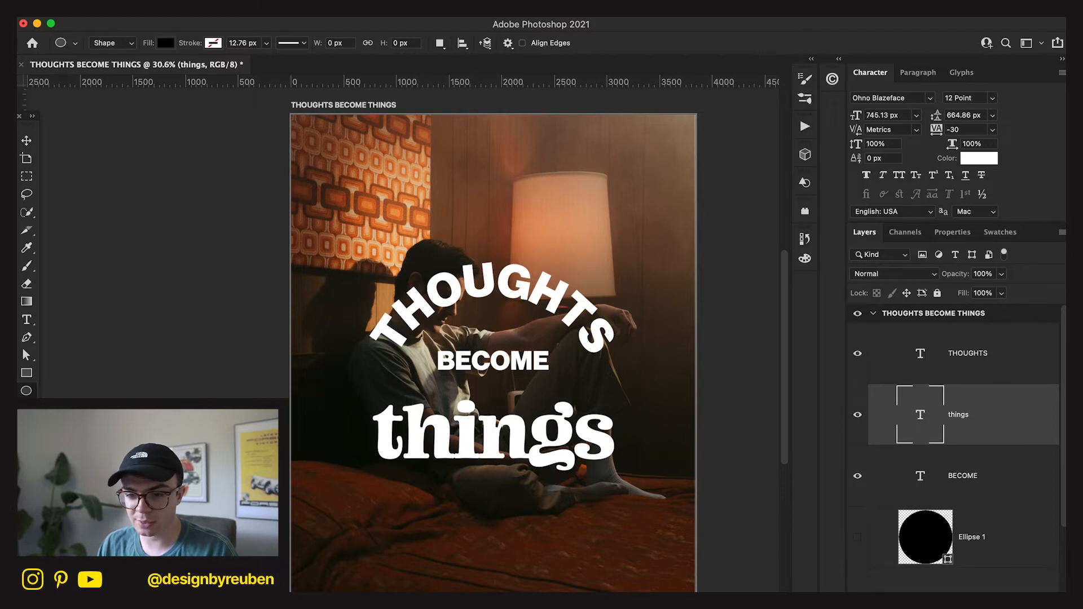
key("y")
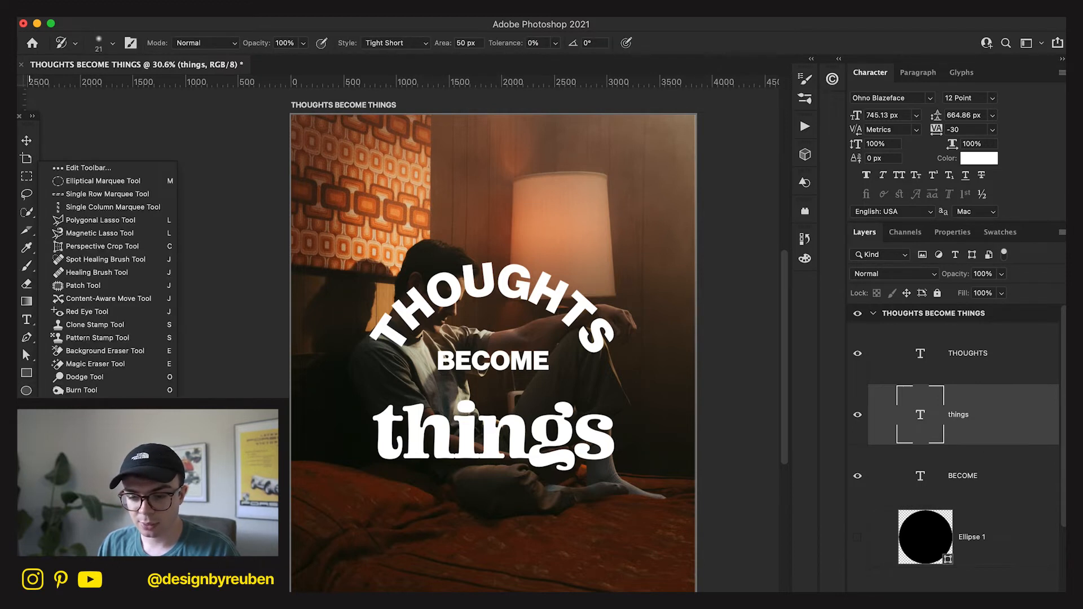
left_click(497, 522)
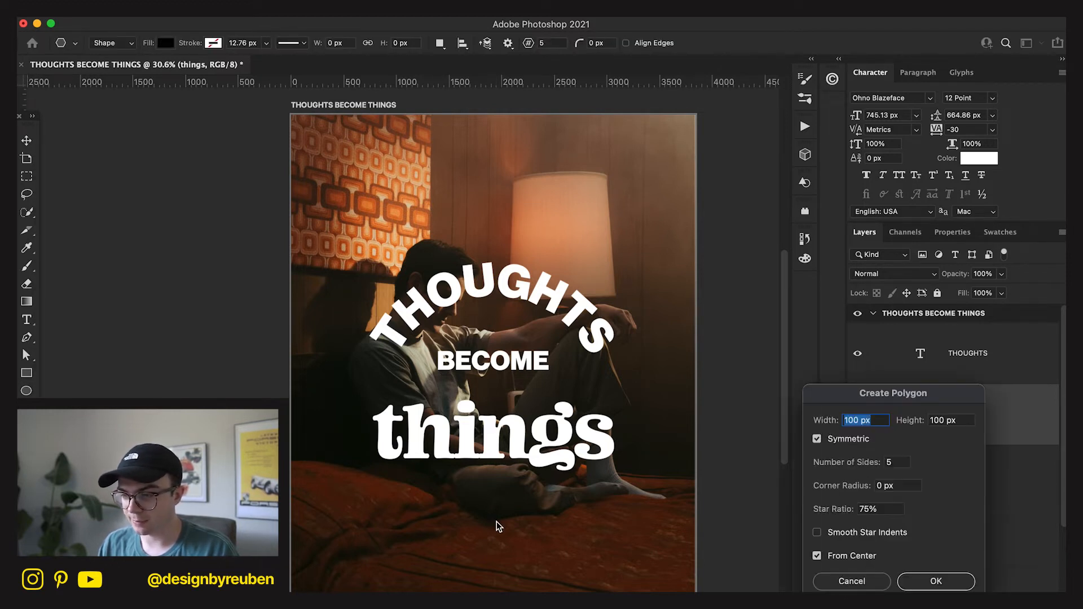
double_click(901, 464)
type("10")
key("Return")
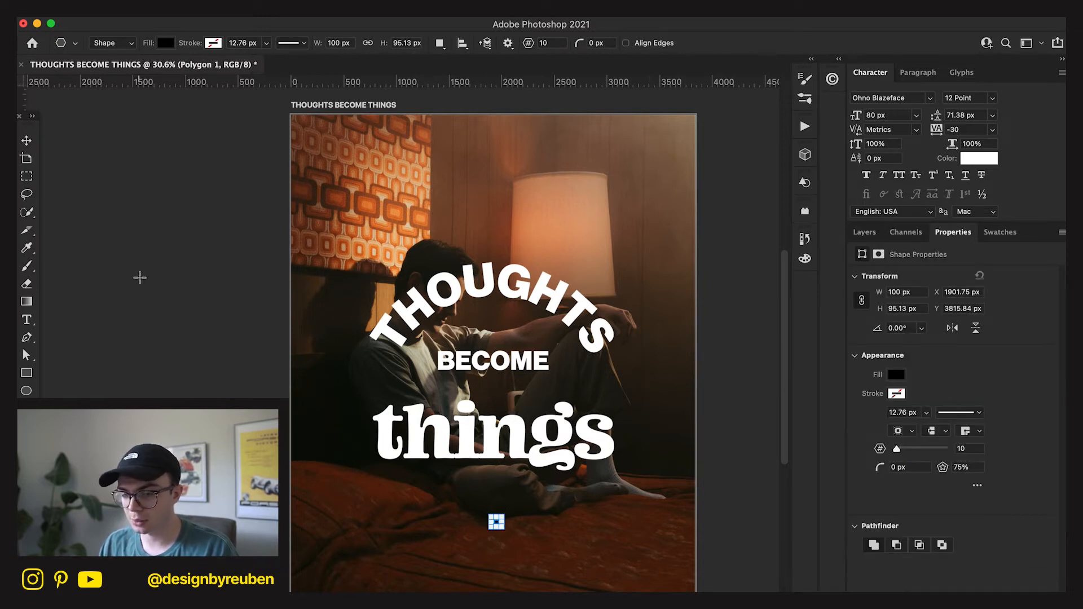
- Enlarge the star to about 592 px wide and change its fill to white
left_click(25, 141)
key("super+t")
mouse_move(509, 521)
left_mouse_down()
mouse_move(555, 521)
mouse_move(526, 521)
left_mouse_up()
left_click(711, 43)
left_click(896, 374)
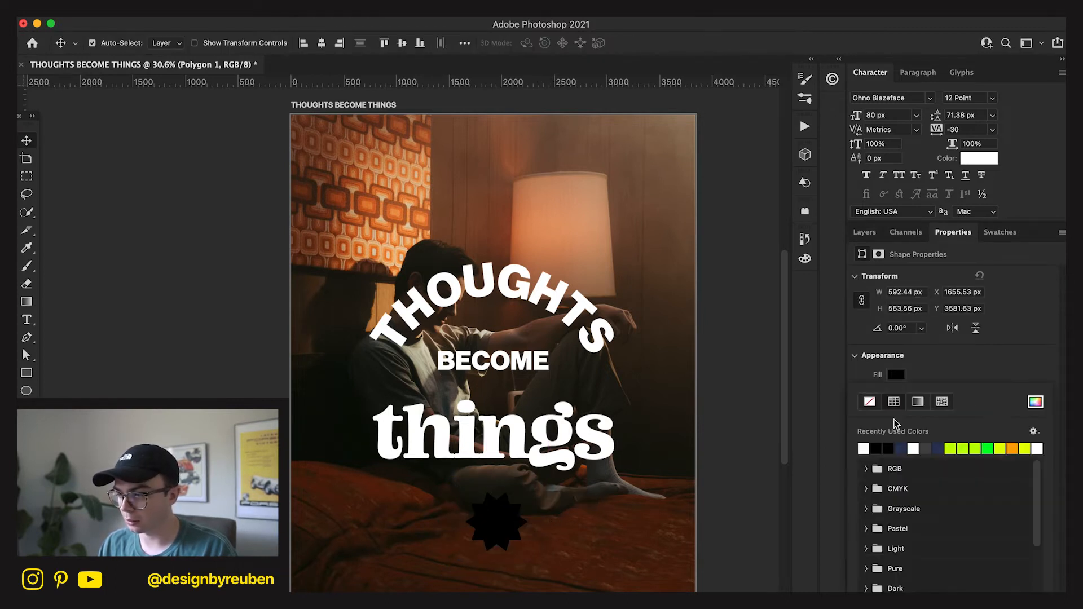
left_click(869, 442)
left_click(894, 386)
- Scale the white star down to about 227 px wide and place it to the left of BECOME
left_click_drag(520, 526, 479, 523)
left_click(711, 43)
key("ctrl+z")
left_click(711, 43)
left_click_drag(576, 523, 477, 373)
key("ctrl+t")
left_click_drag(399, 359, 398, 361)
left_click(711, 42)
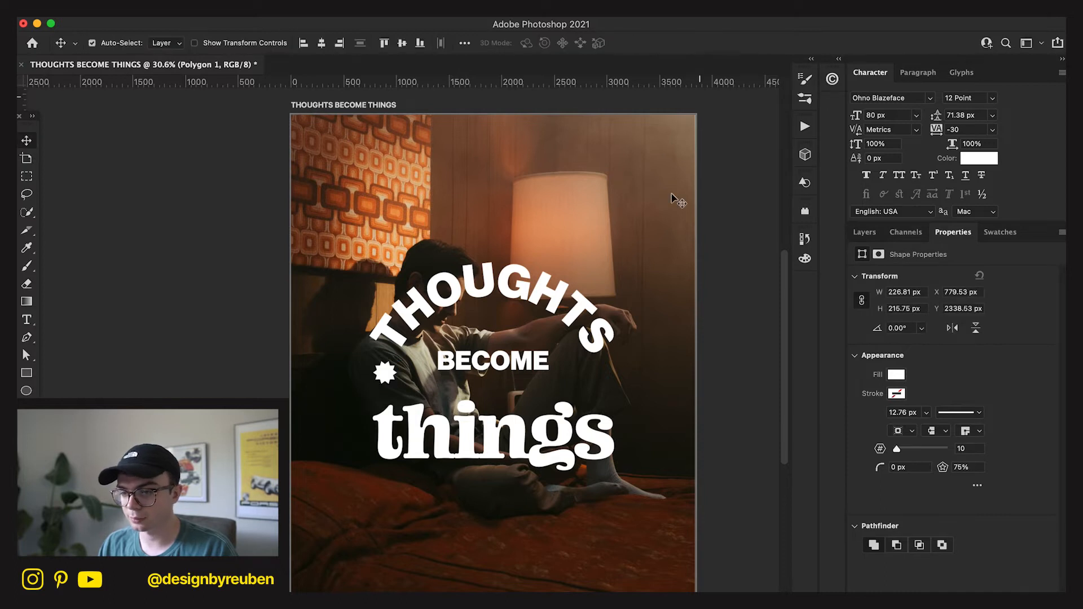
- Duplicate the star to the right of BECOME and shift the original star slightly outward to the left
key("ctrl+j")
left_click_drag(420, 437, 645, 451)
left_click(872, 243)
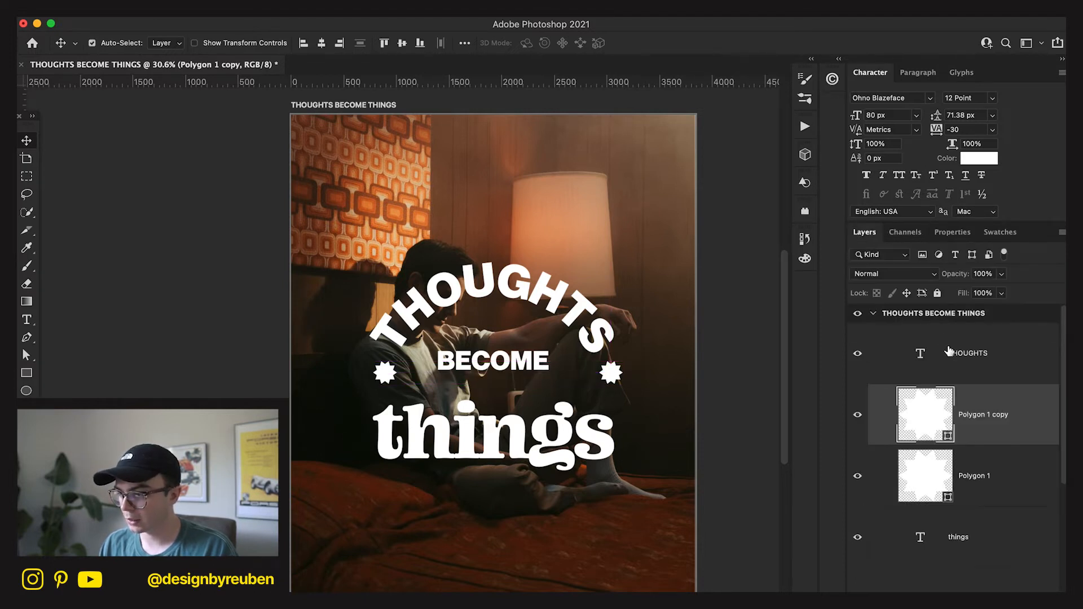
left_click(972, 492)
left_click_drag(685, 541, 669, 547)
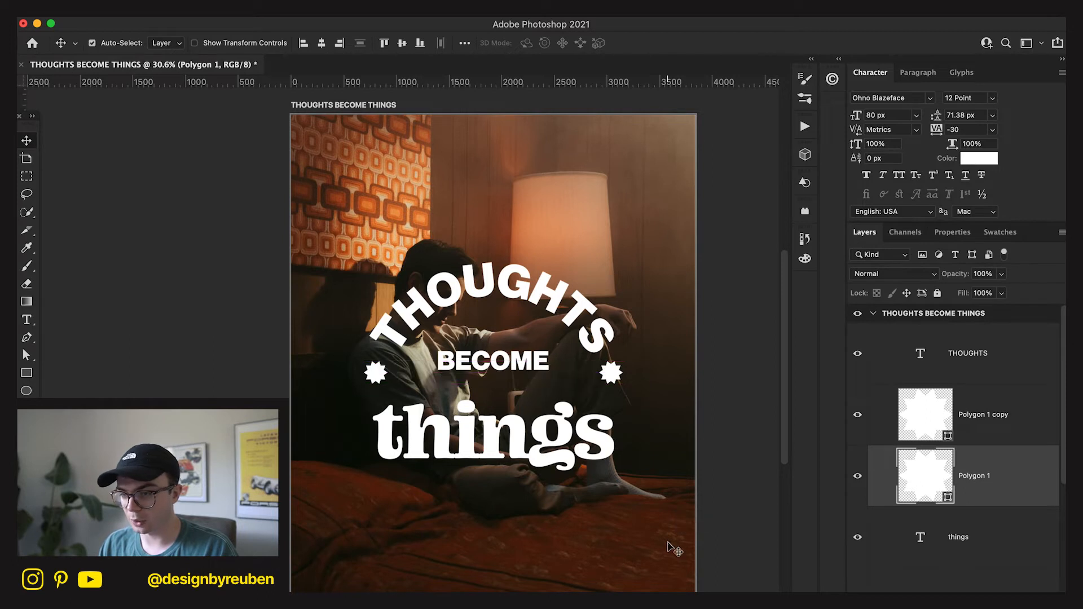
- Group the two stars, align the group with BECOME by vertical centres, and nudge them down slightly together
left_click(1003, 433, "shift")
key("super+g")
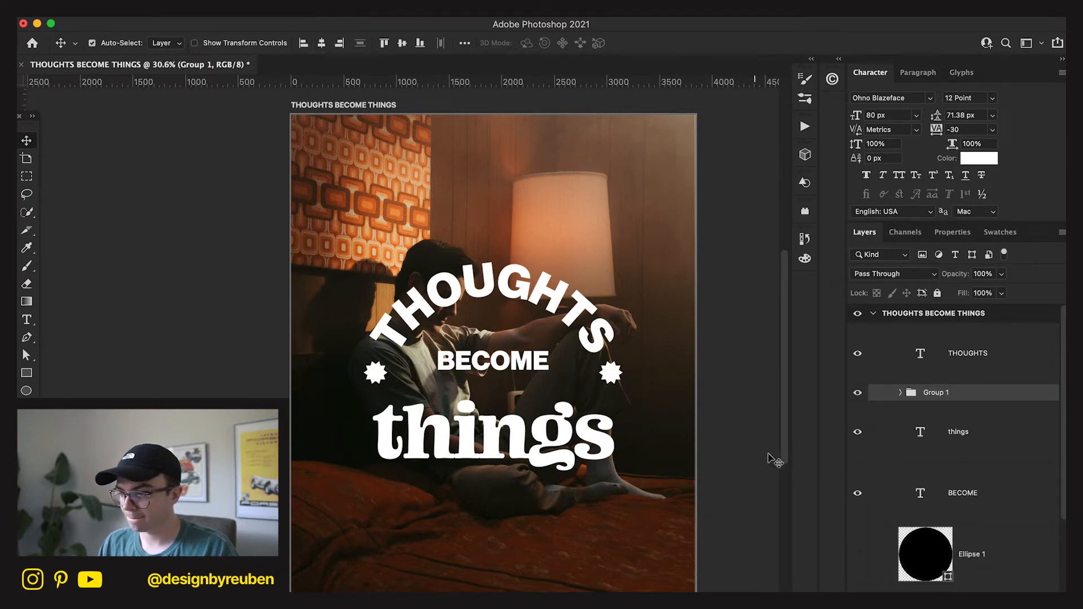
left_click(986, 485, "super")
left_click(404, 44)
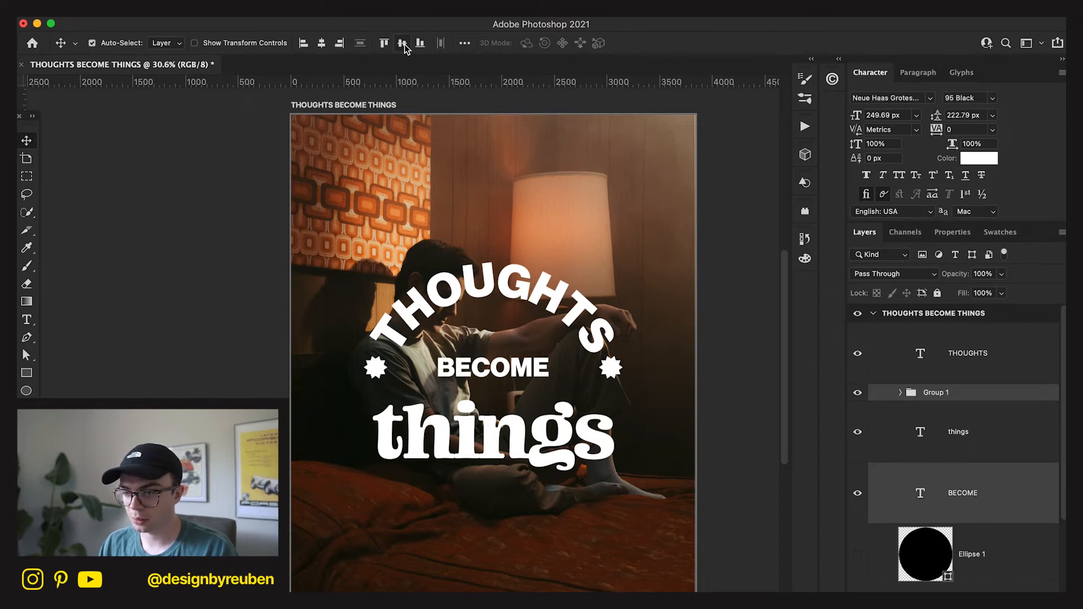
left_click_drag(610, 355, 610, 357)
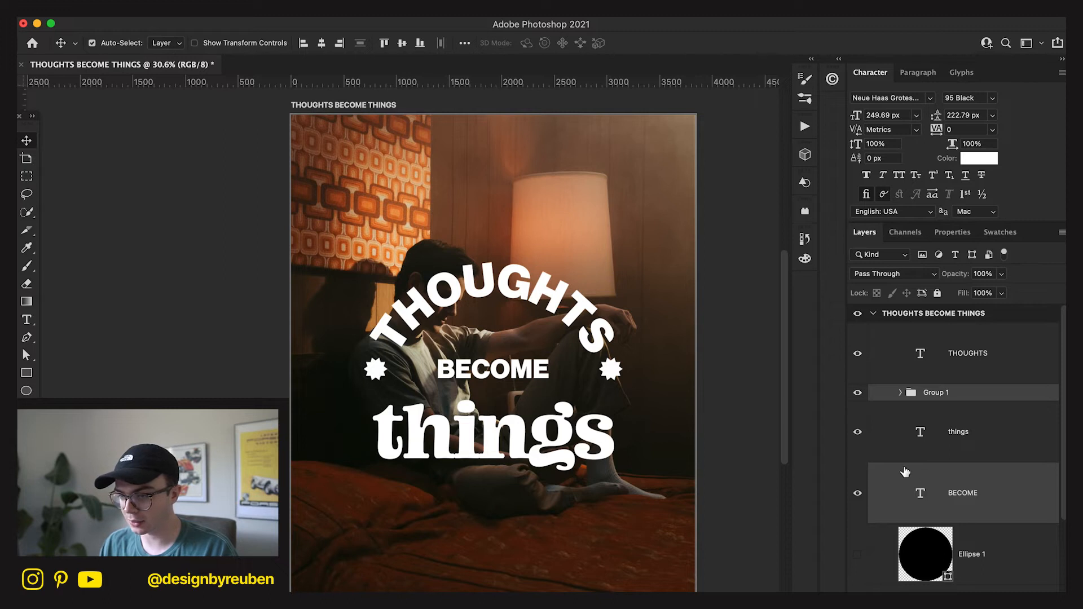
- Move the "things" text slightly up to tighten the gap beneath BECOME
left_click(965, 439)
mouse_move(621, 536)
left_mouse_down()
mouse_move(626, 545)
mouse_move(620, 527)
left_mouse_up()
scroll(621, 544, "down", 2)
scroll(621, 544, "up", 3)
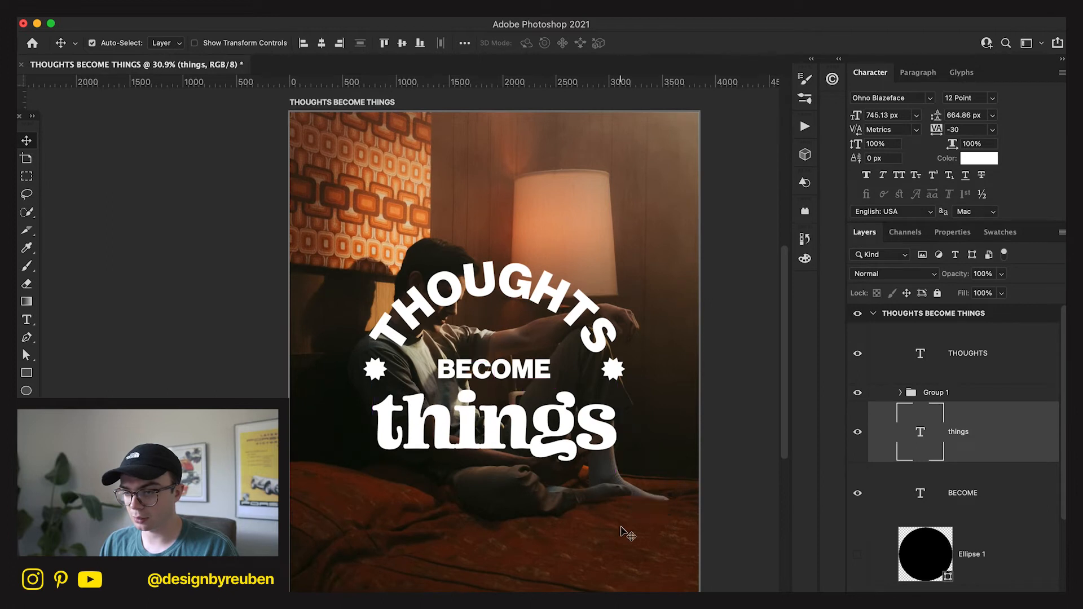
key("shift+Down")
key("shift+Down")
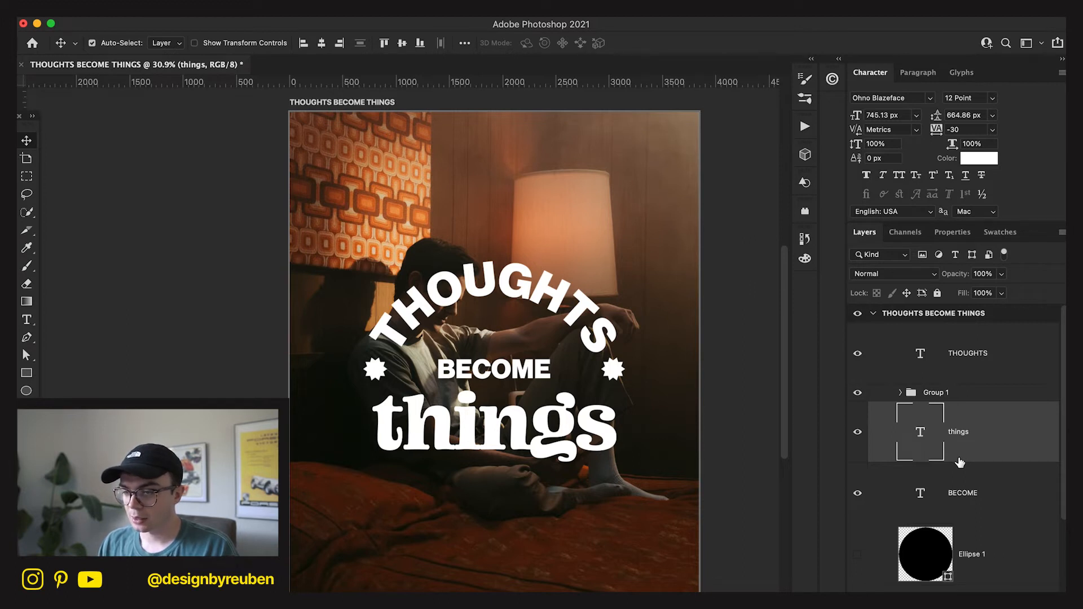
- Place a Lorem Ipsum placeholder text line in Ohno Blazeface at 80 px, centred below the "things" text
left_click(550, 549)
key("t")
left_click(488, 553)
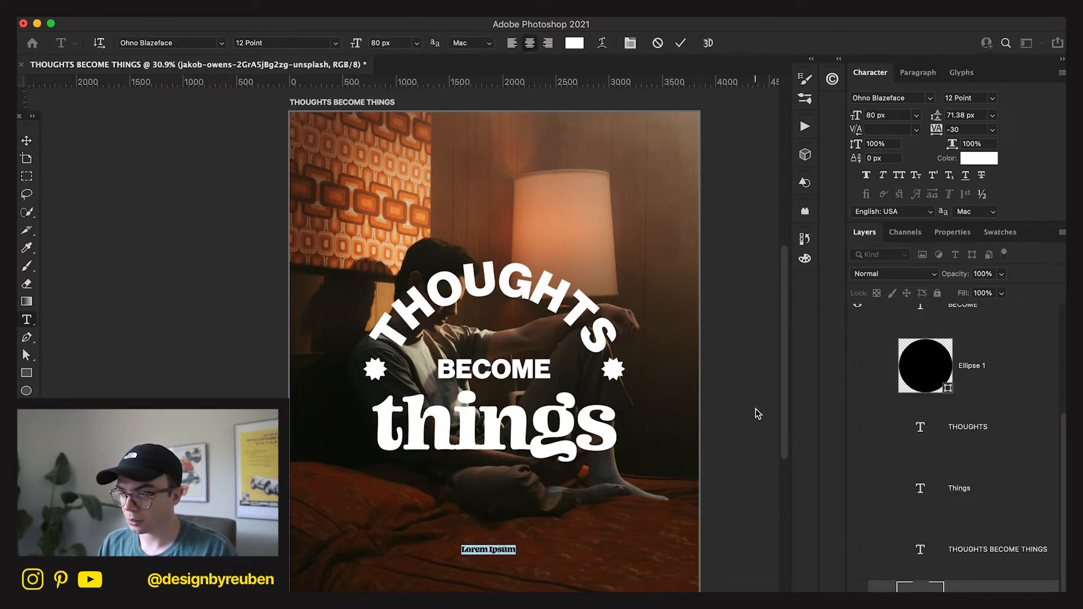
left_click(925, 74)
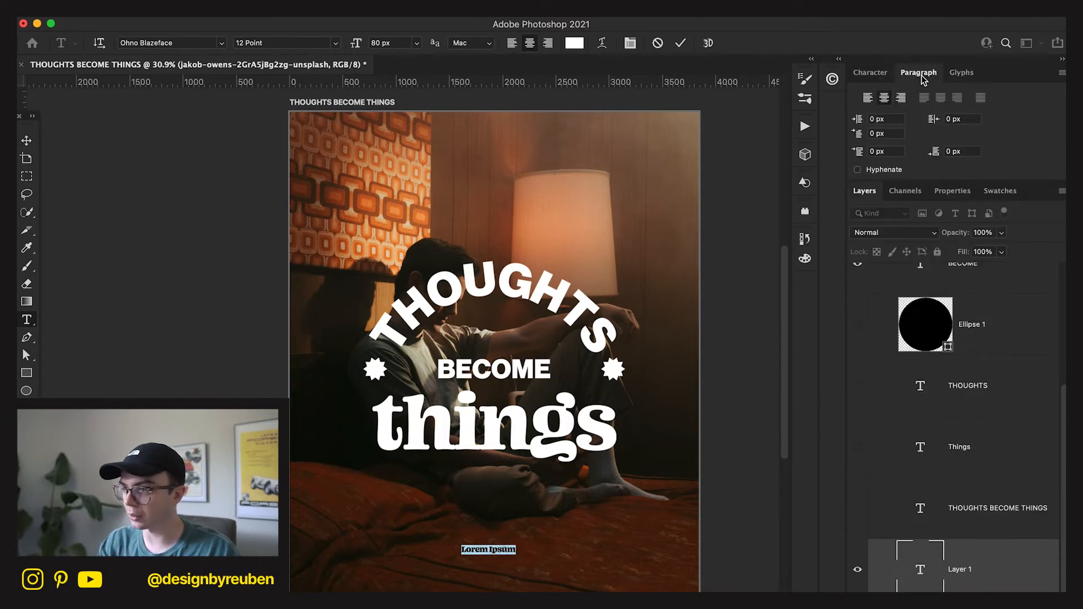
key("super+t")
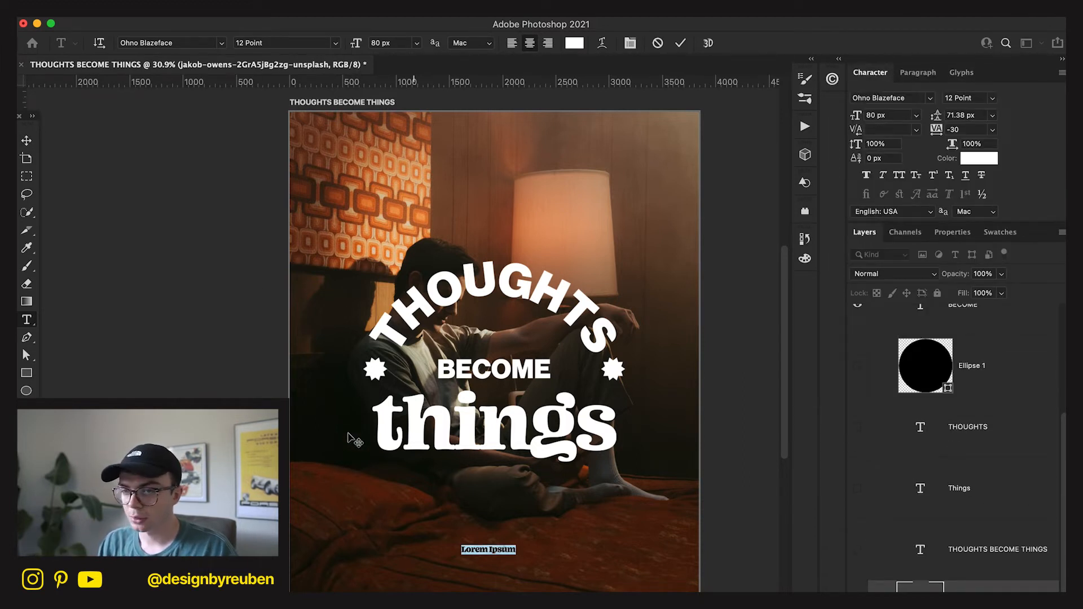
left_click(27, 141)
- Change the Lorem Ipsum placeholder's font from the glyph browser to Inter
left_click(918, 72)
left_click(960, 73)
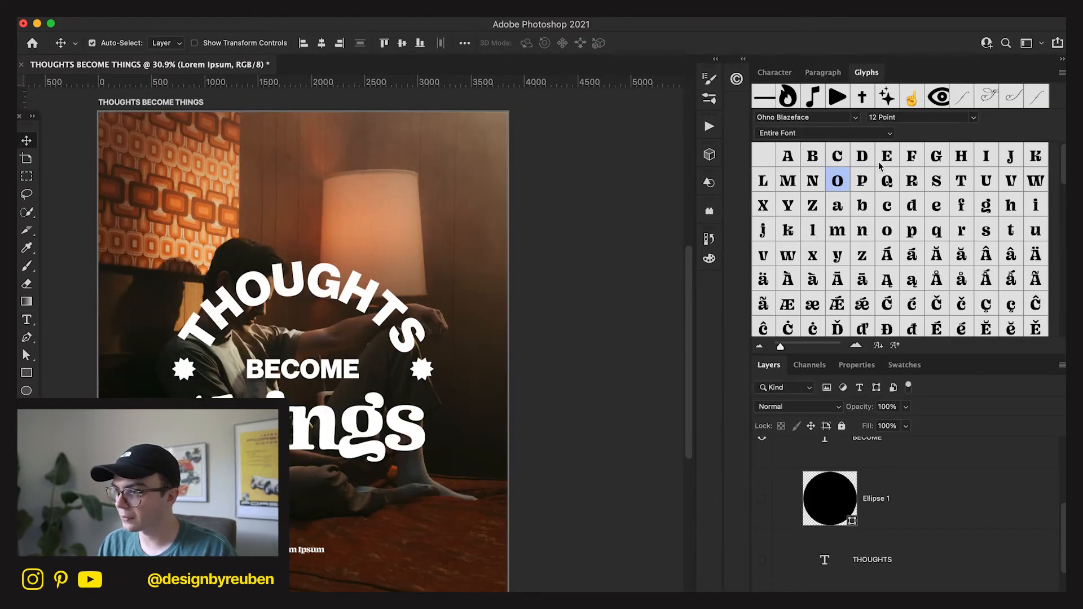
left_click(855, 120)
scroll(824, 204, "up", 15)
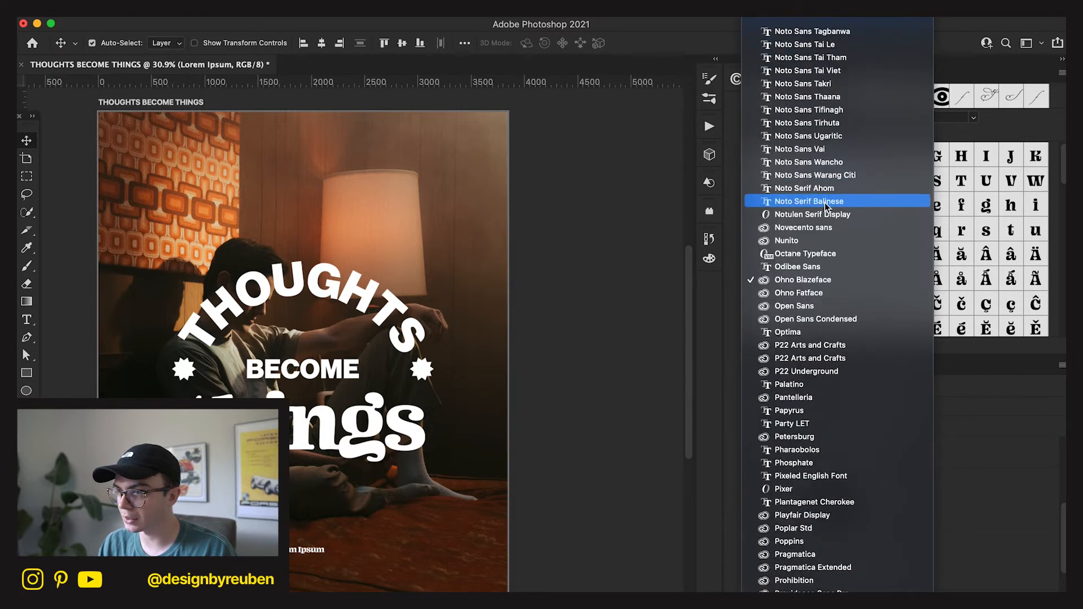
scroll(824, 204, "up", 20)
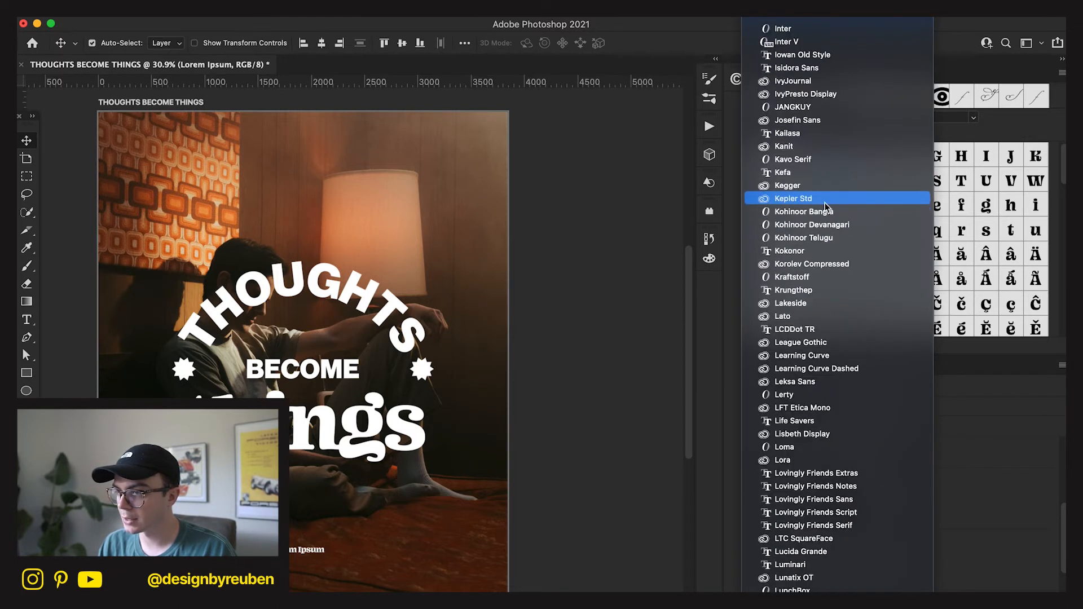
scroll(819, 156, "up", 10)
scroll(829, 444, "down", 20)
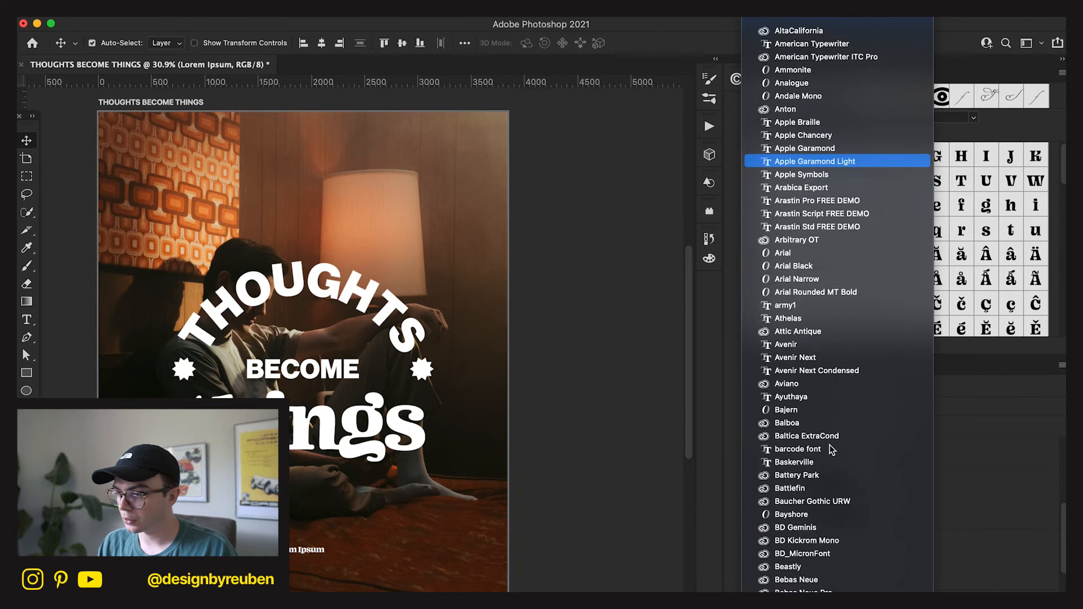
scroll(821, 494, "down", 20)
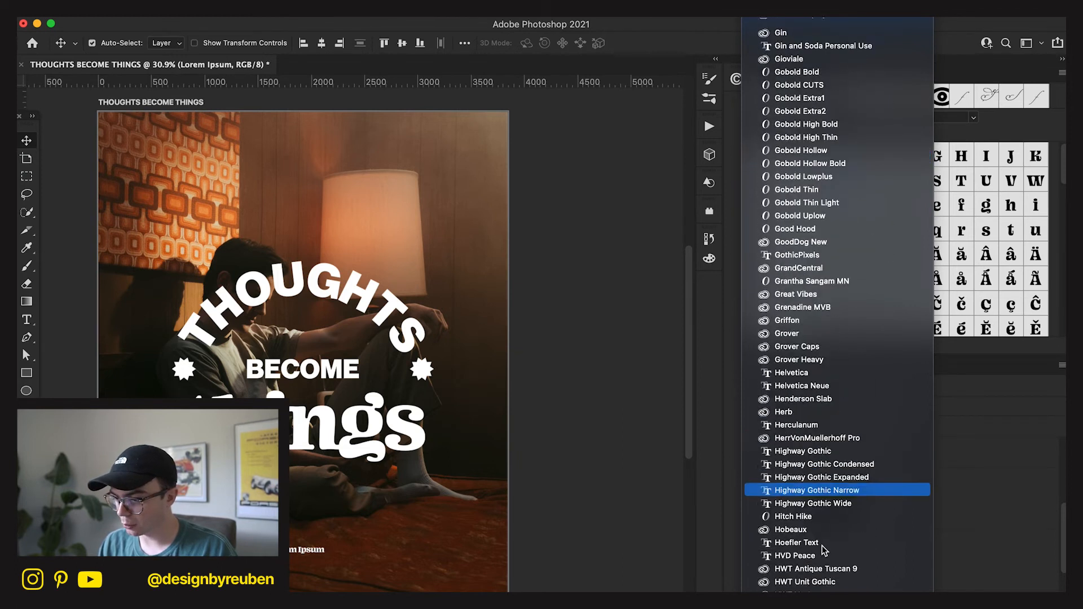
left_click(818, 586)
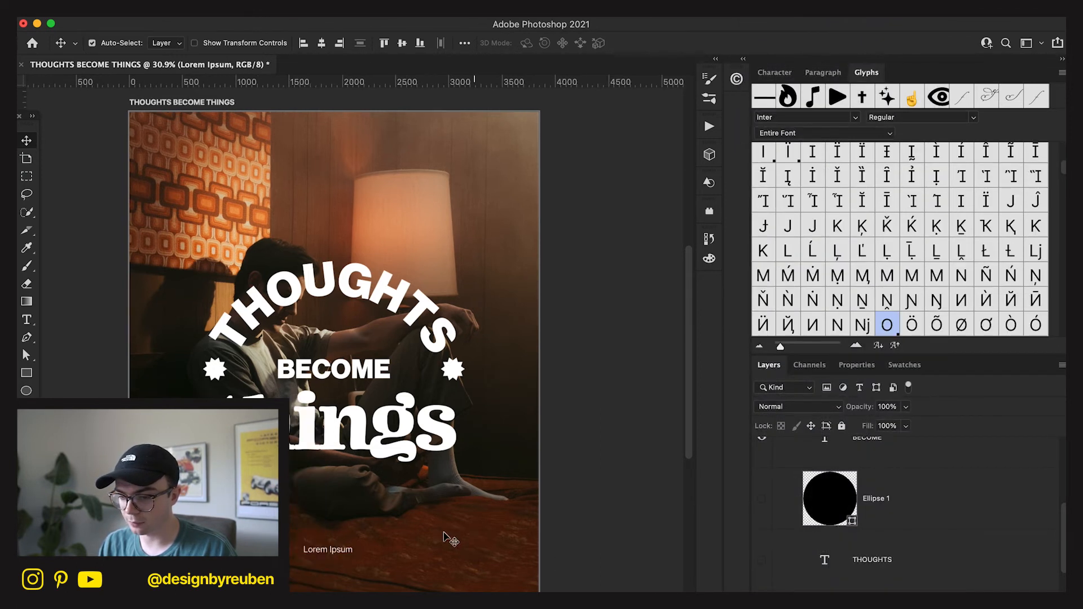
- Place a second text line beneath "things" and replace its placeholder wording with Inter's right-arrow glyph
scroll(756, 284, "down", 15)
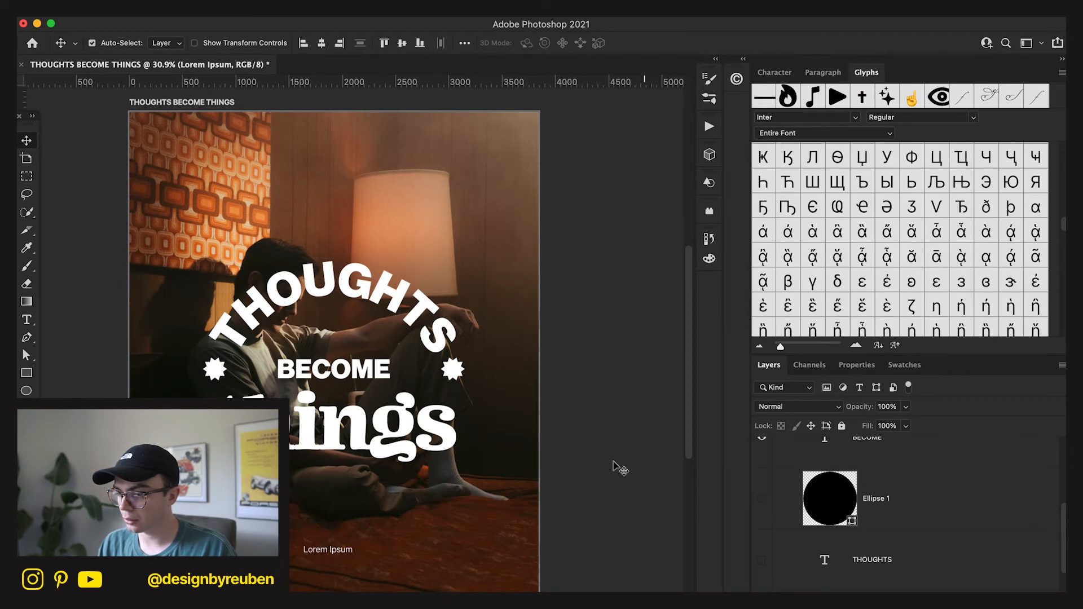
key("t")
left_click(482, 520)
scroll(917, 275, "down", 10)
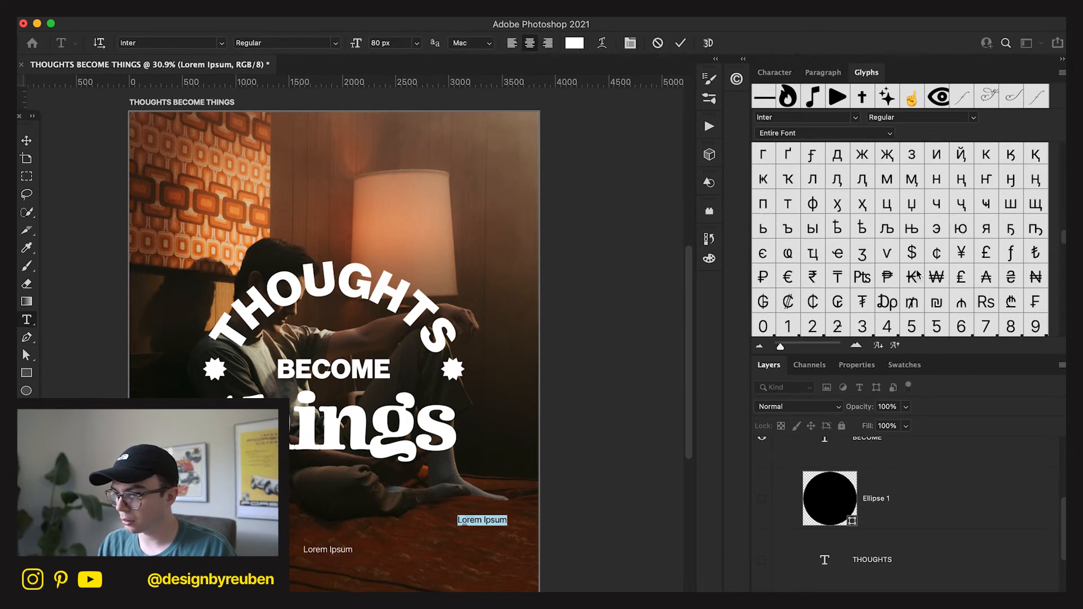
scroll(958, 198, "up", 2)
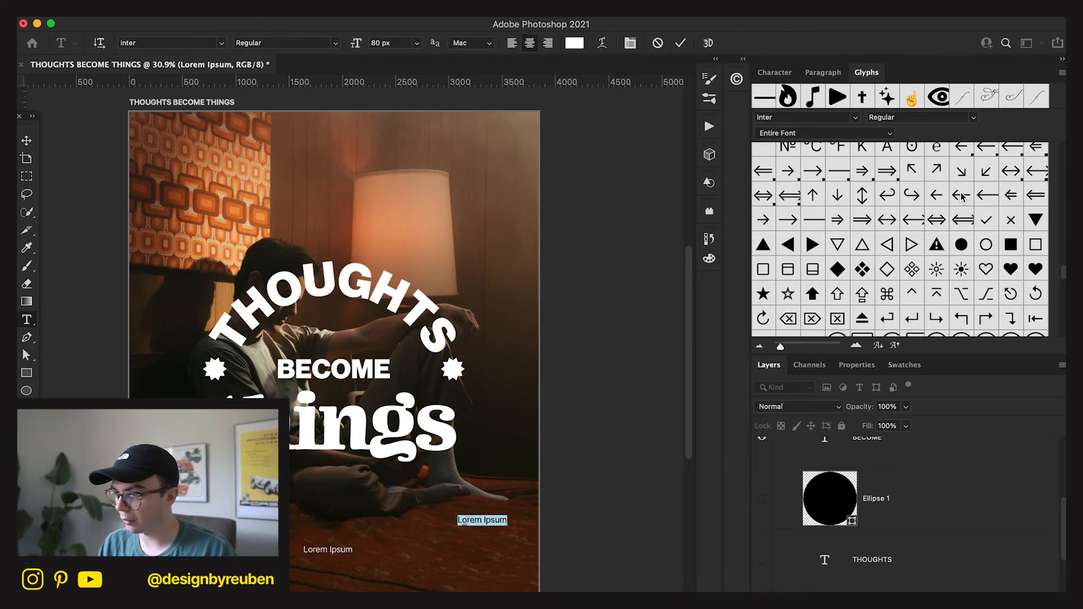
double_click(788, 171)
left_click(26, 141)
double_click(480, 520)
key("BackSpace")
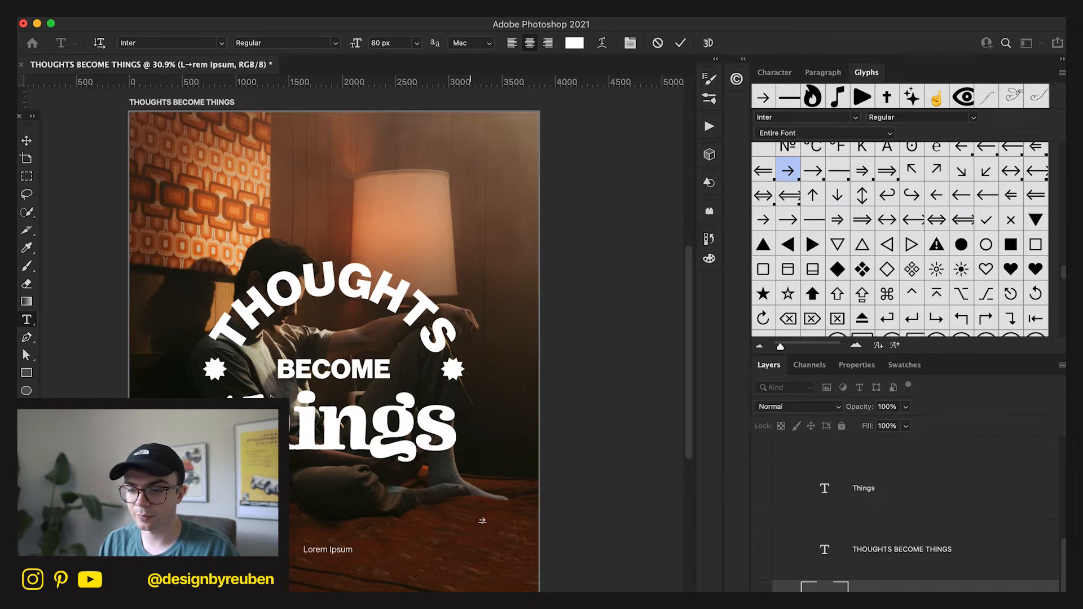
- Enlarge the arrow glyph to about 1147% below "things" and remove the leftover Lorem Ipsum placeholder
left_click(25, 144)
key("super+t")
left_click_drag(486, 520, 354, 520)
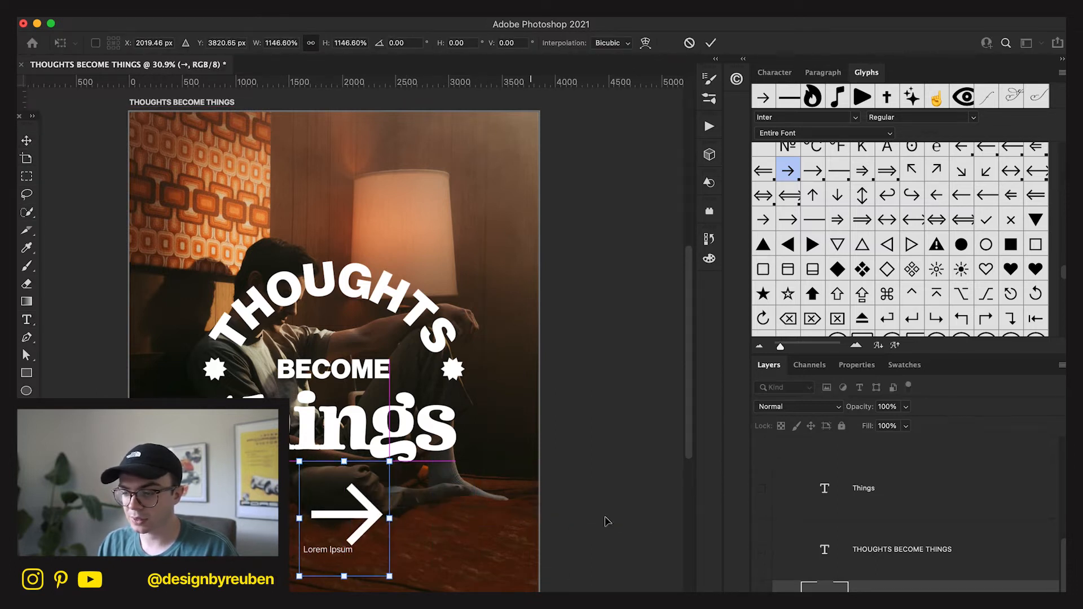
left_click(711, 43)
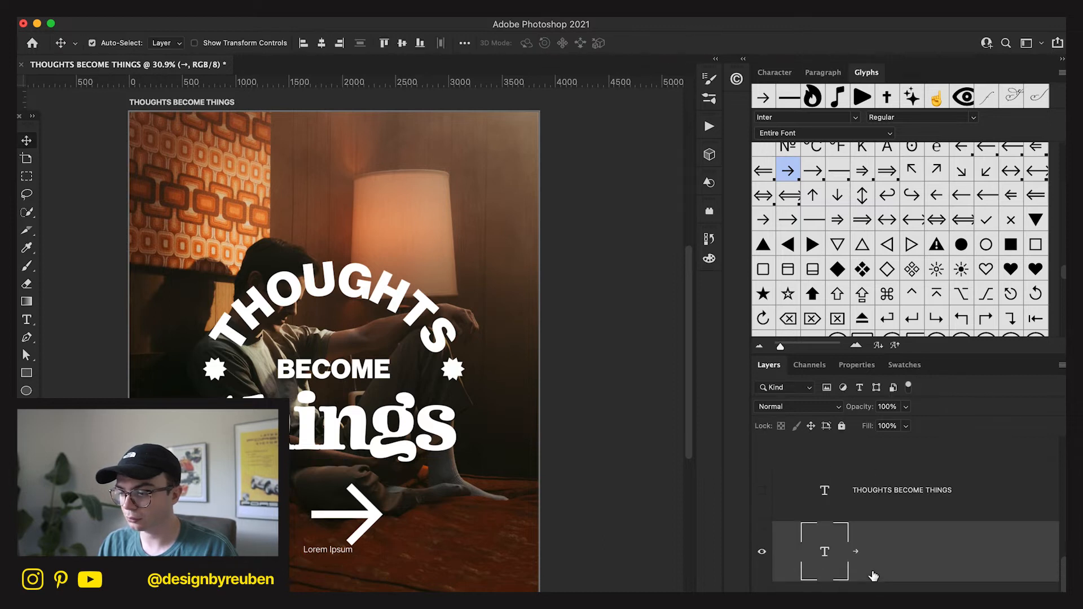
left_click(443, 429)
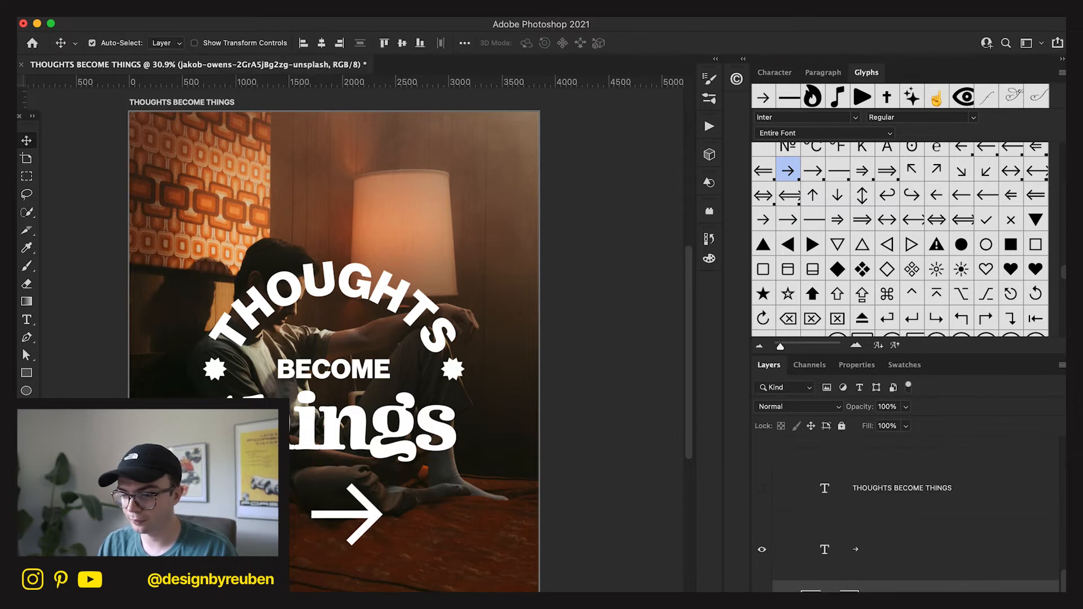
- Set the arrow glyph's font style to Bold
left_click(775, 73)
left_click(990, 99)
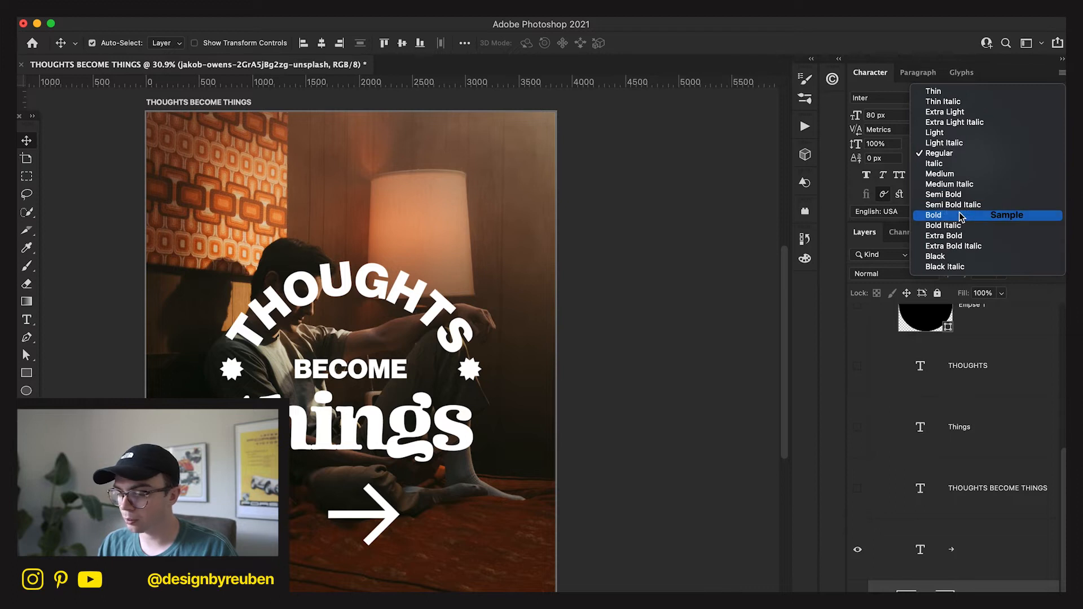
left_click(964, 216)
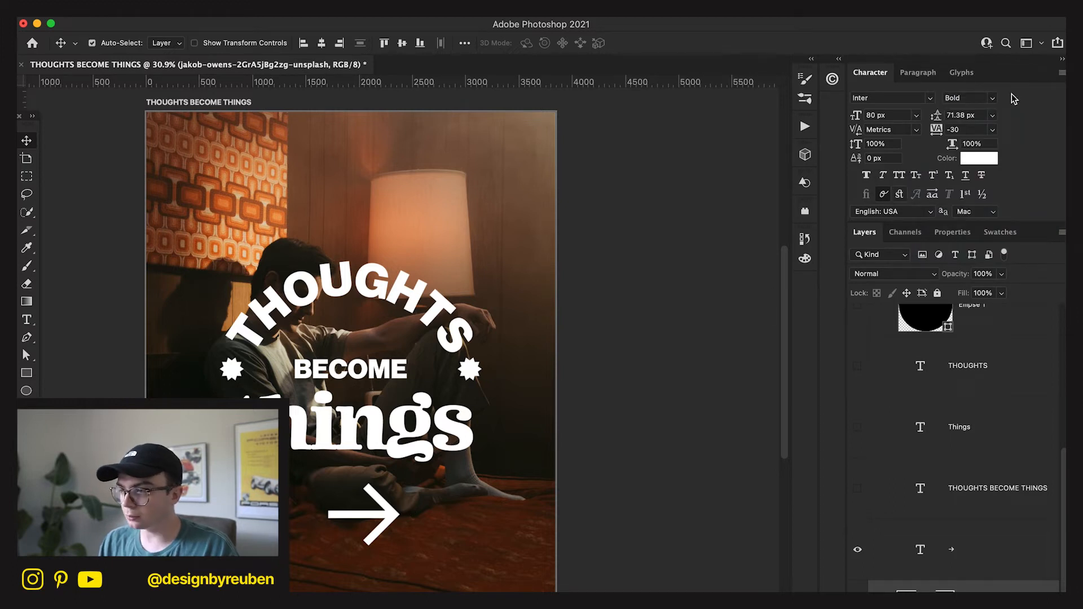
left_click(992, 99)
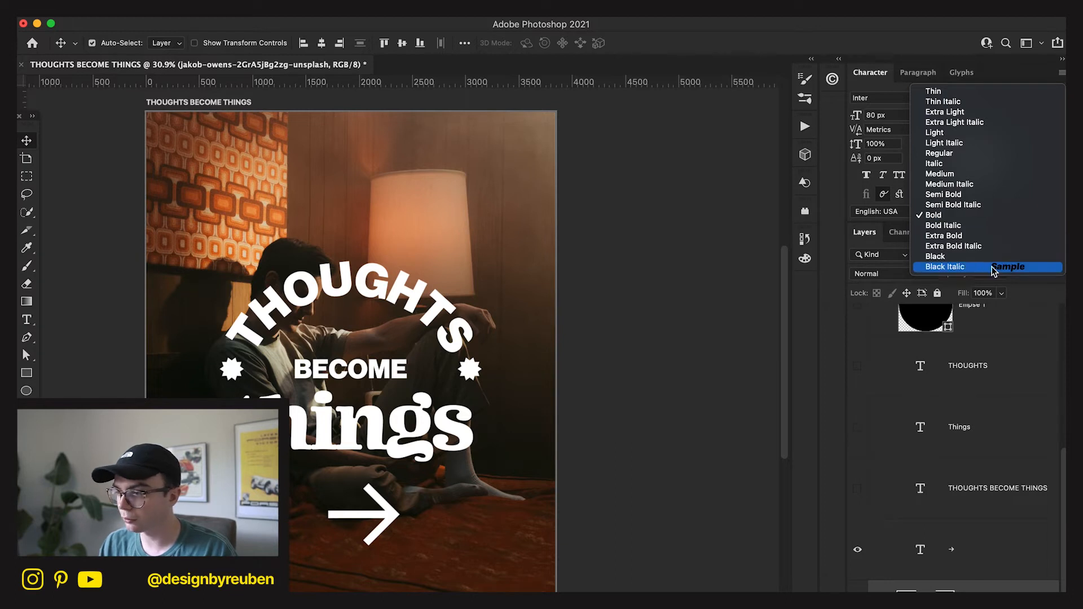
left_click(980, 560)
left_click(981, 561)
left_click(992, 98)
left_click(981, 229)
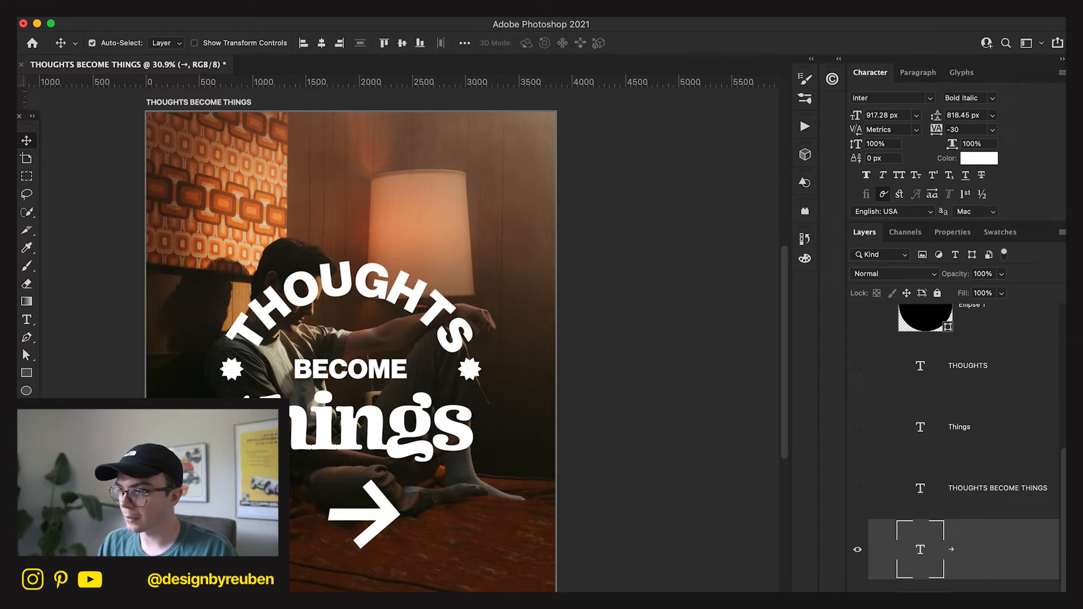
left_click(993, 99)
left_click(984, 224)
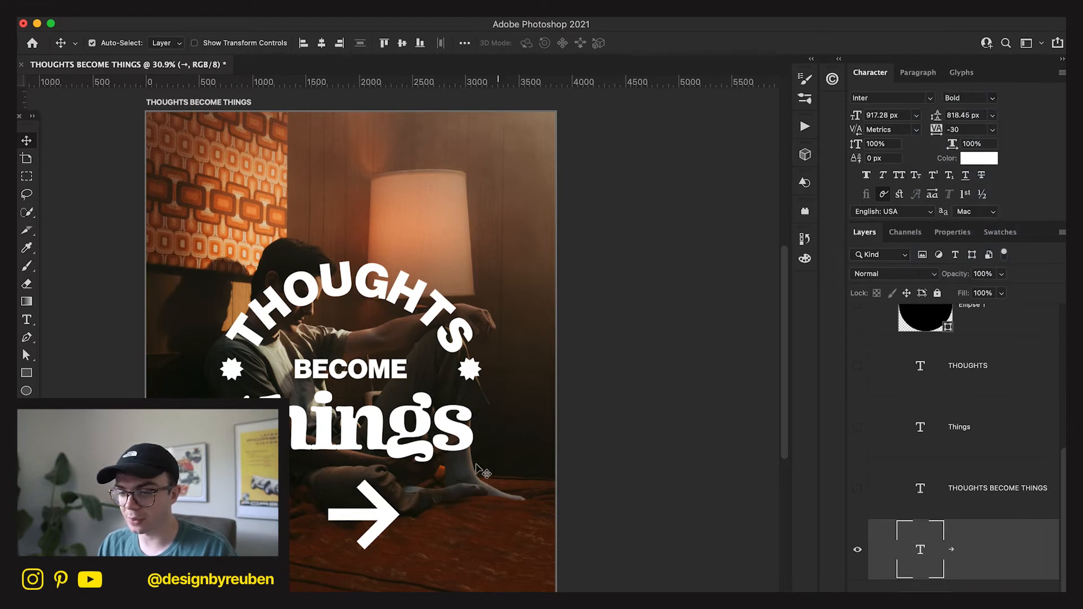
- Rotate the arrow -90° so it points upward and scale it down to about 375 px type size
key("super+t")
left_click_drag(422, 483, 333, 429)
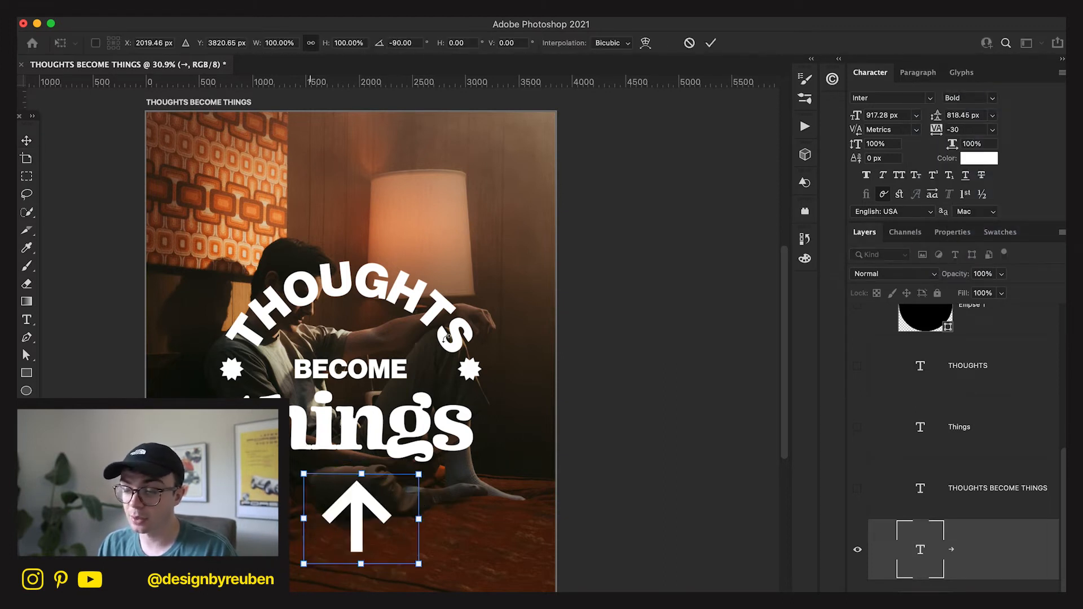
left_click(709, 44)
key("super+t")
left_click_drag(419, 518, 352, 519)
left_click(710, 42)
- Centre the upward arrow between the THOUGHTS arch and BECOME and set its font style to Black
left_click_drag(413, 484, 449, 292)
left_click(321, 43)
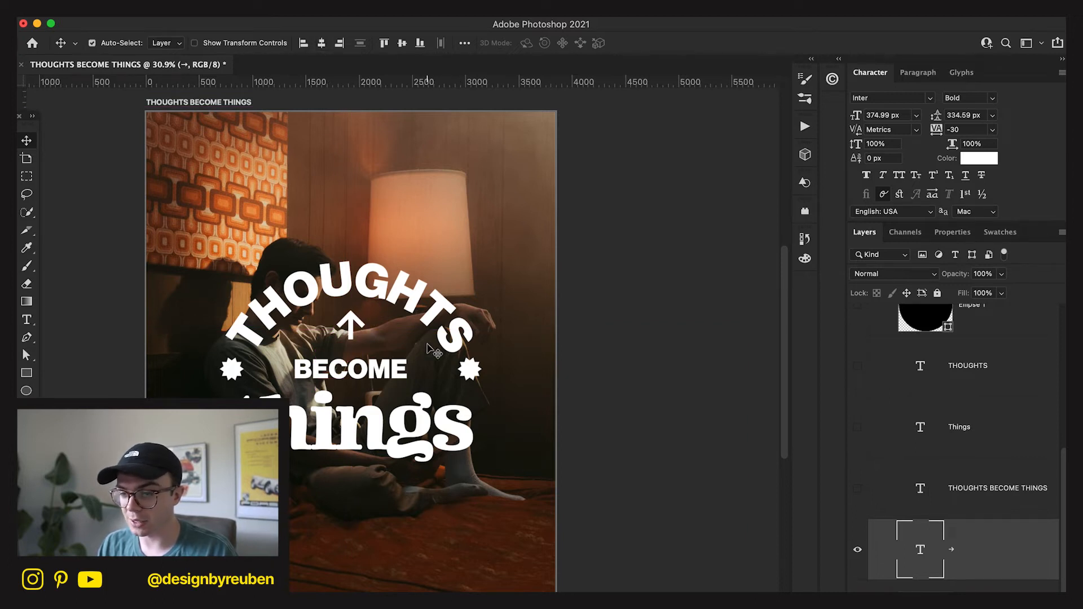
key("ctrl+t")
left_click(710, 42)
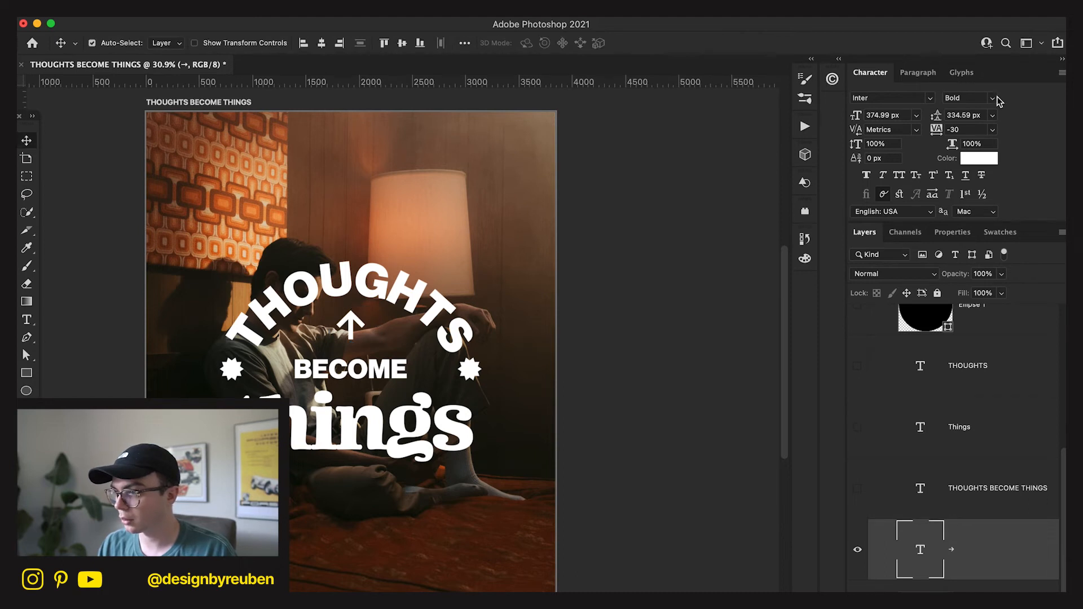
left_click(967, 97)
left_click(953, 259)
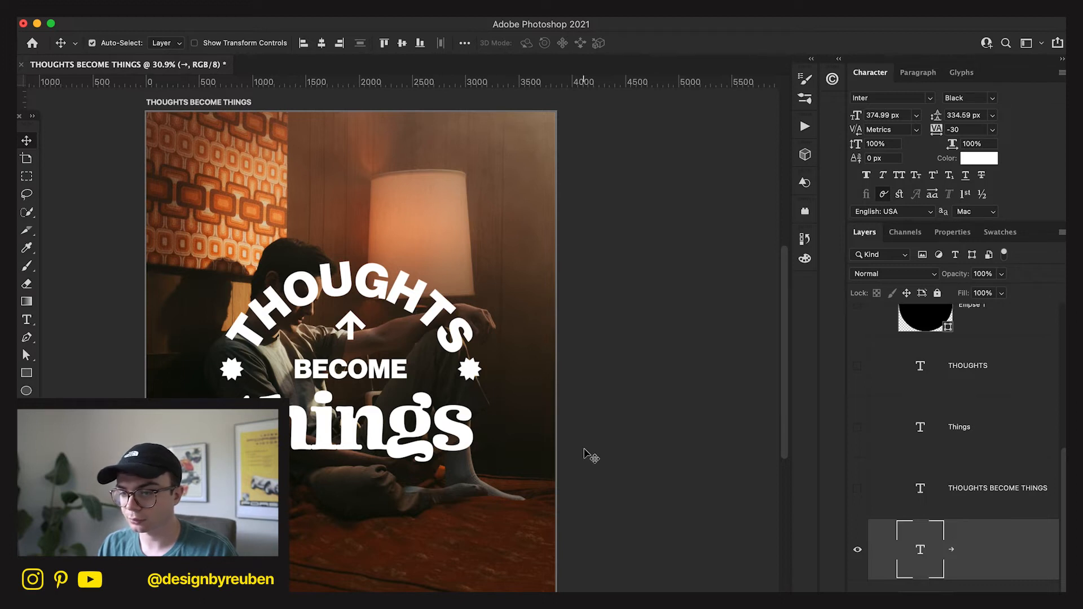
- Duplicate the arrow, rotate the copy 180° to point downward, and place it over the star left of BECOME
left_click_drag(420, 251, 462, 485)
key("super+t")
left_click_drag(429, 564, 348, 598)
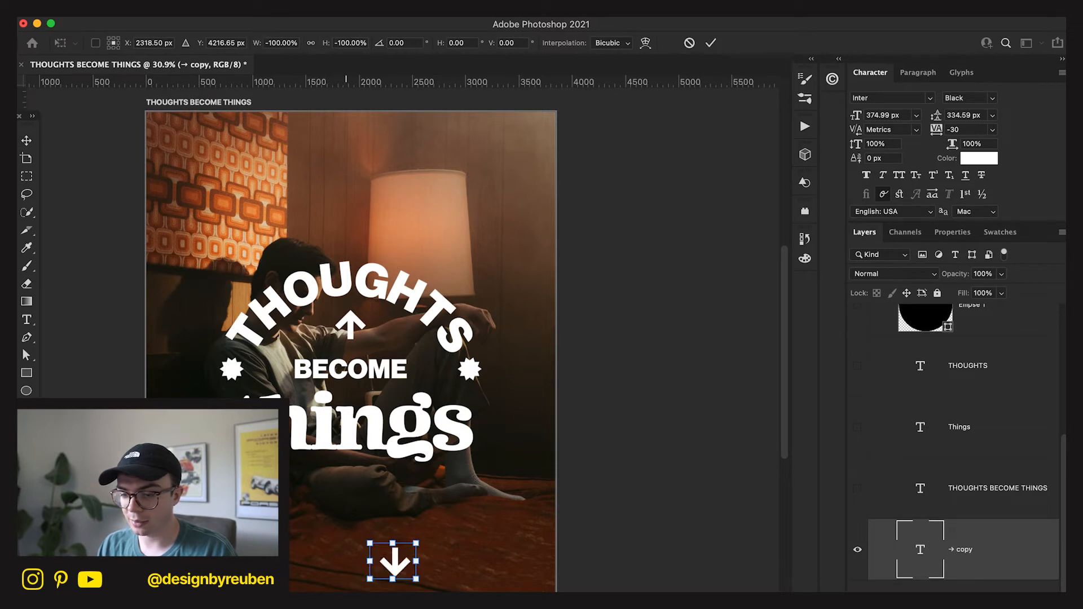
left_click(714, 43)
left_click_drag(462, 432, 301, 259)
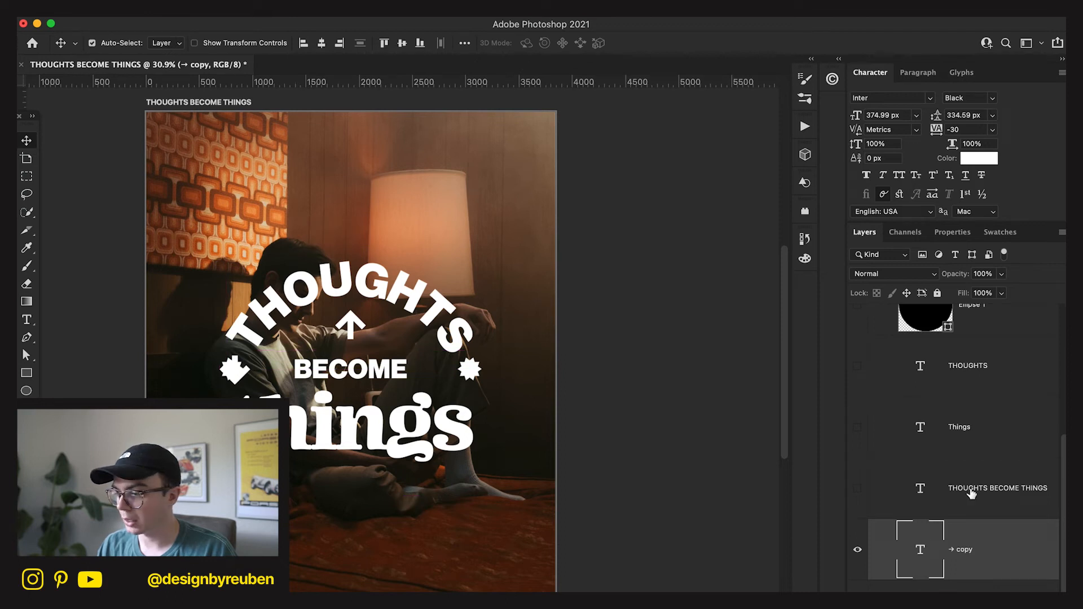
- Hide the star group and shrink the downward arrow left of BECOME to about 270 px type size
scroll(971, 569, "down", 1)
scroll(960, 567, "up", 10)
left_click(858, 393)
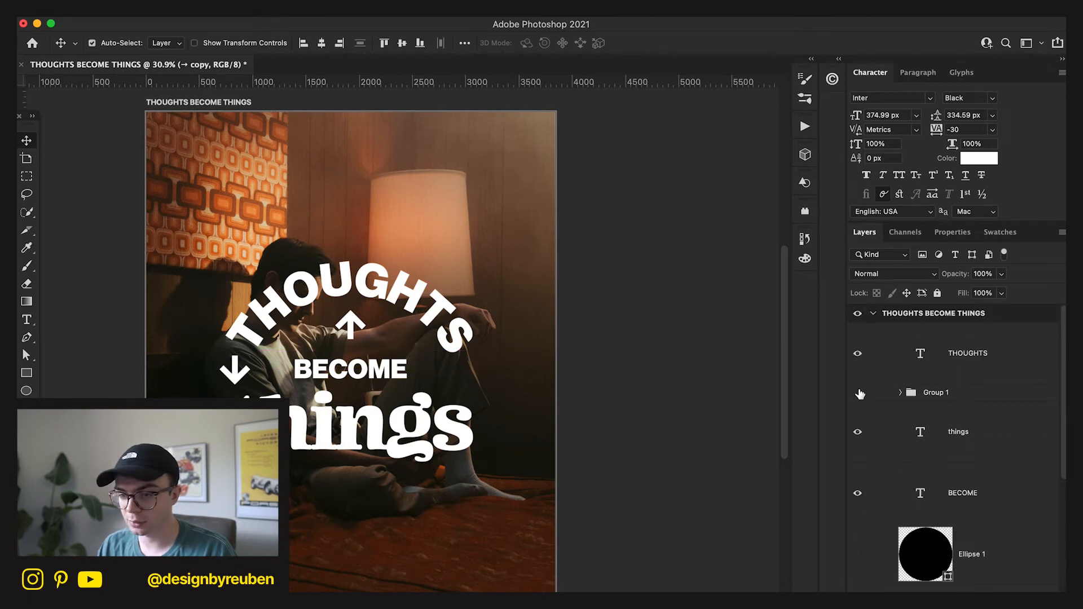
key("super+t")
left_click_drag(252, 365, 232, 372)
left_click(710, 43)
left_click_drag(337, 509, 340, 506)
left_click(341, 506)
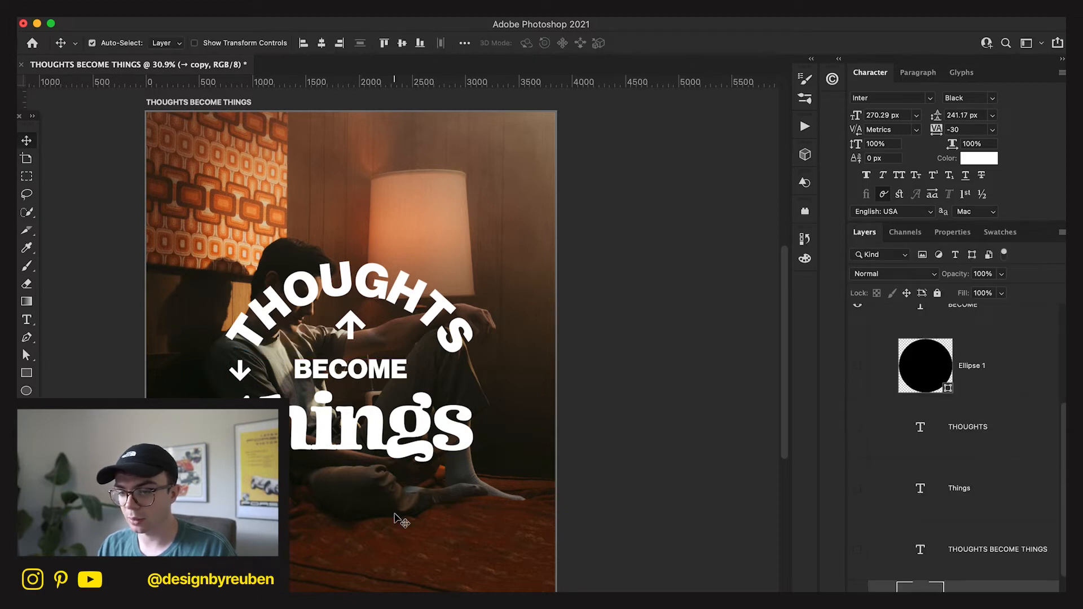
- Duplicate the downward arrow to the right of BECOME and select both copies
left_click_drag(257, 304, 446, 288)
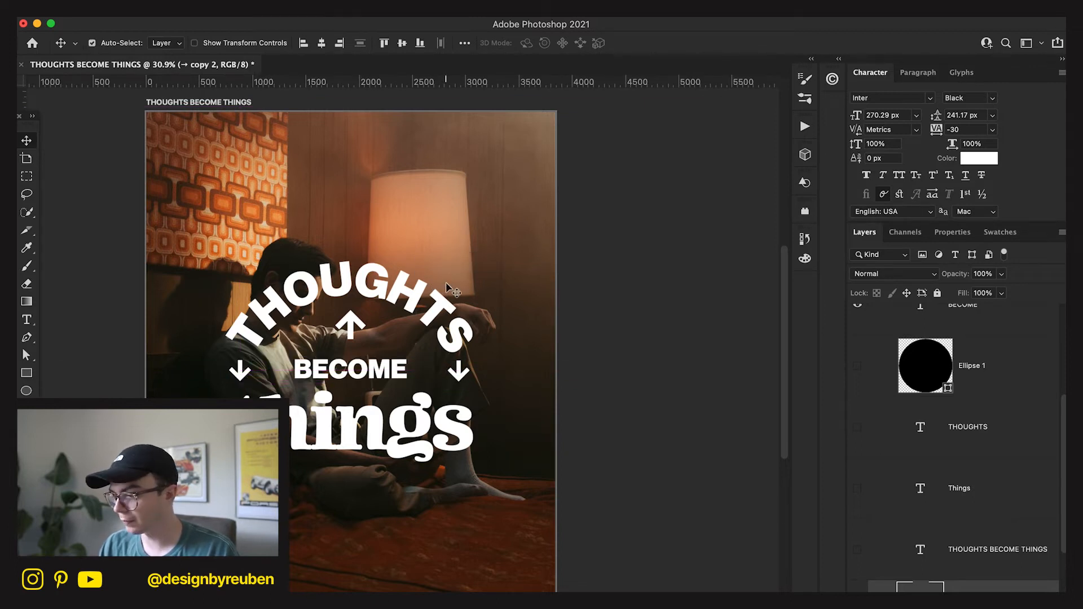
scroll(1018, 548, "down", 2)
left_click(1009, 564, "shift")
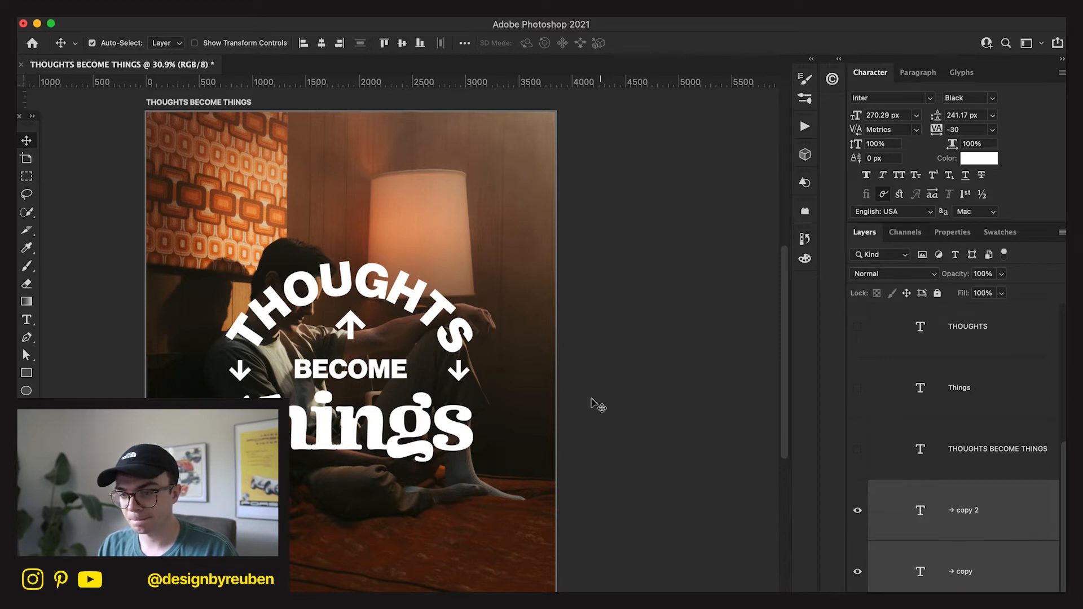
key("super+minus")
key("super+minus")
key("super+equal")
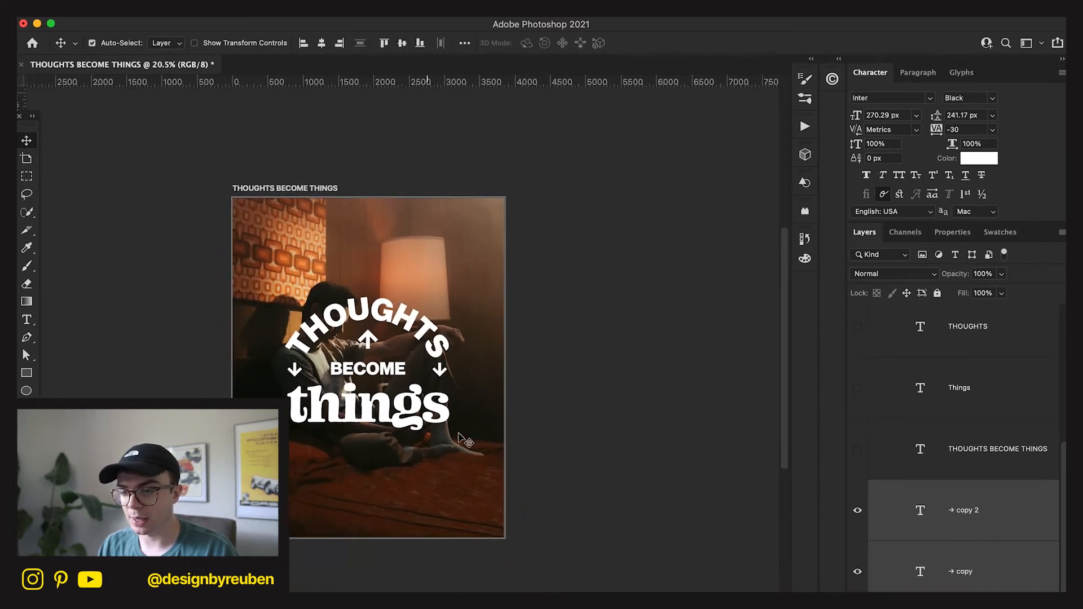
- Undo the arrow additions and show the star group around BECOME again
key("super+z")
key("super+z")
key("super+z")
key("super+z")
key("super+z")
key("super+z")
key("super+z")
key("super+z")
key("super+z")
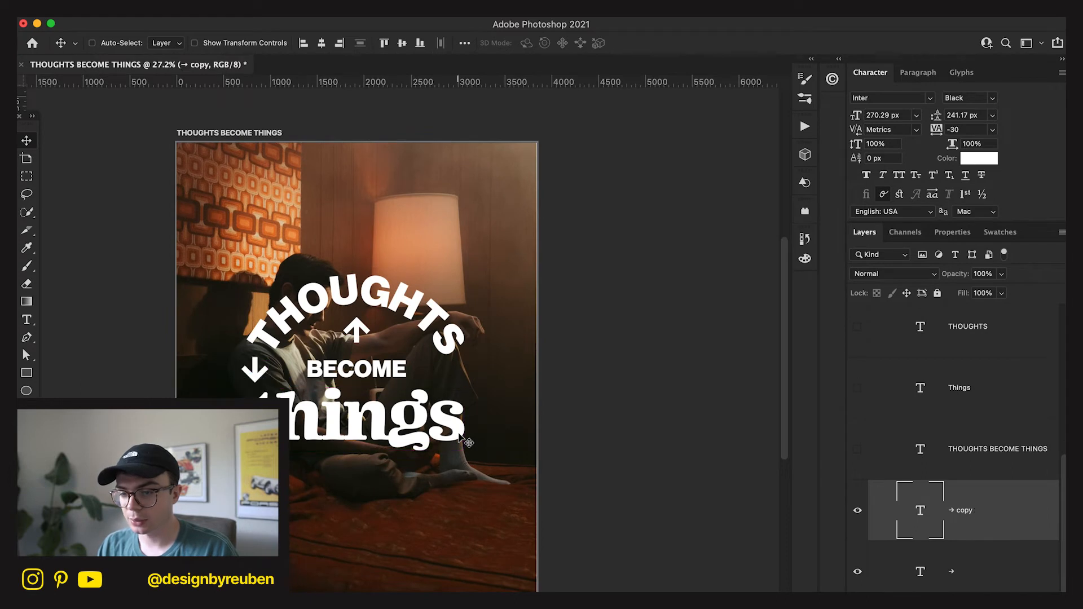
key("super+z")
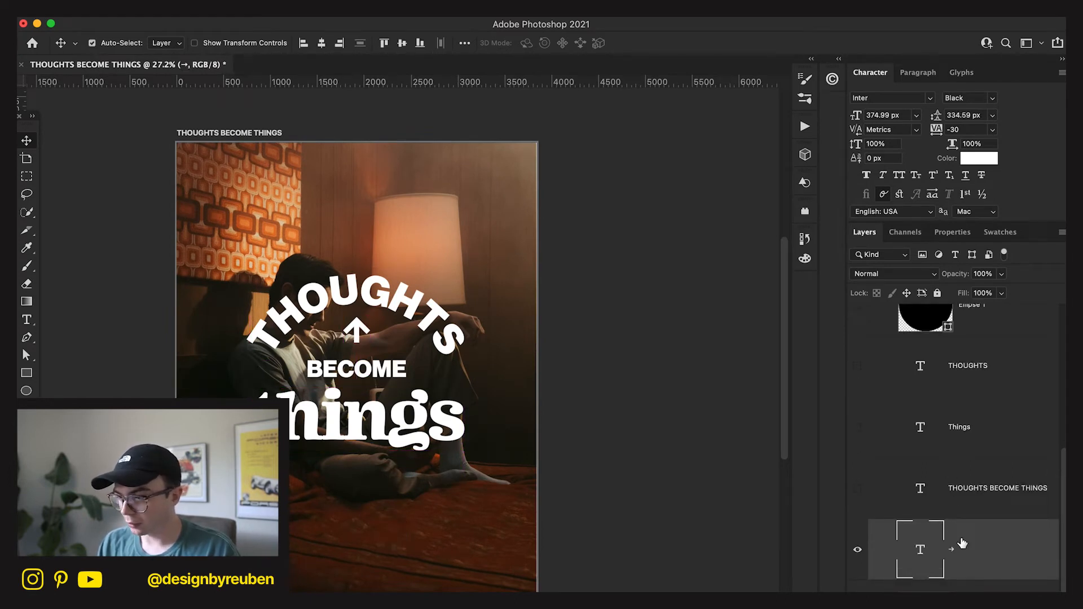
key("super+z")
left_click(859, 394)
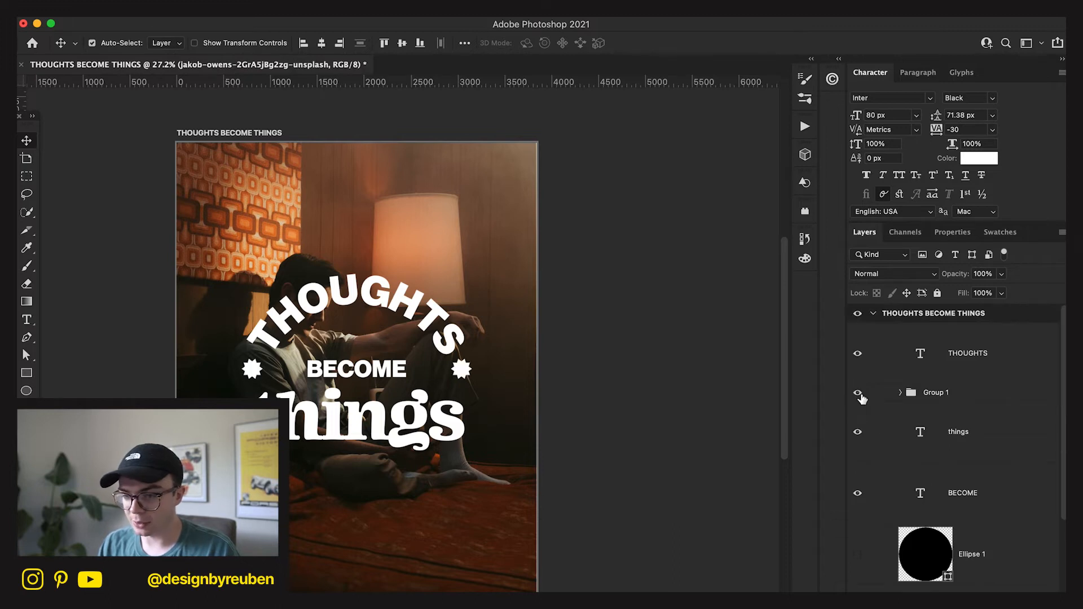
- Duplicate a star inside the star group and place it centred between the THOUGHTS arch and BECOME
left_click(899, 392)
left_click(965, 446)
key("super+j")
left_click_drag(393, 464, 288, 424)
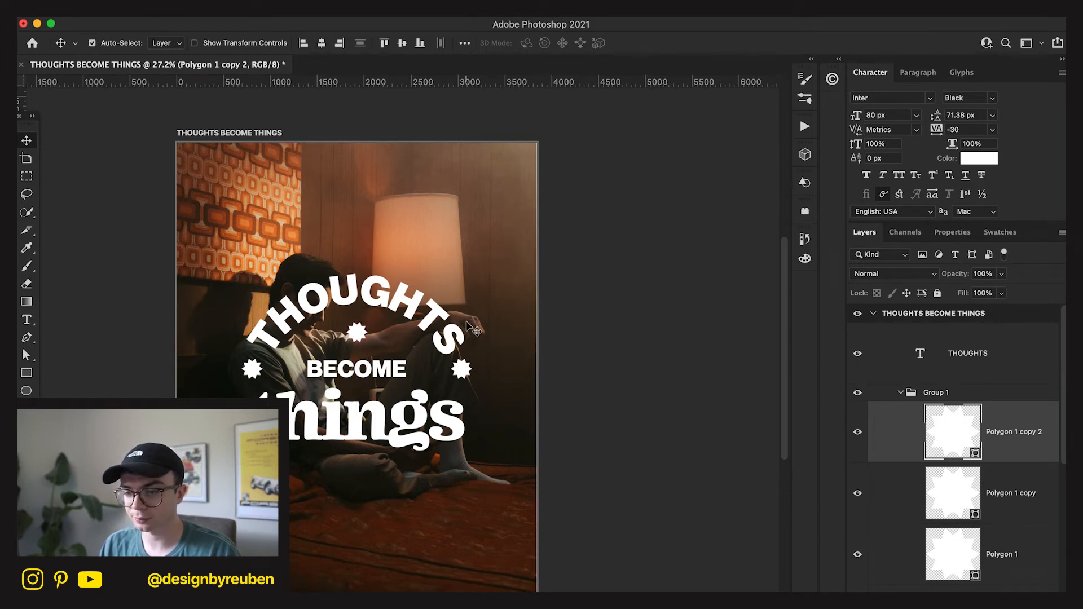
- Nudge the BECOME text slightly upward beneath the new centre star
scroll(986, 532, "down", 5)
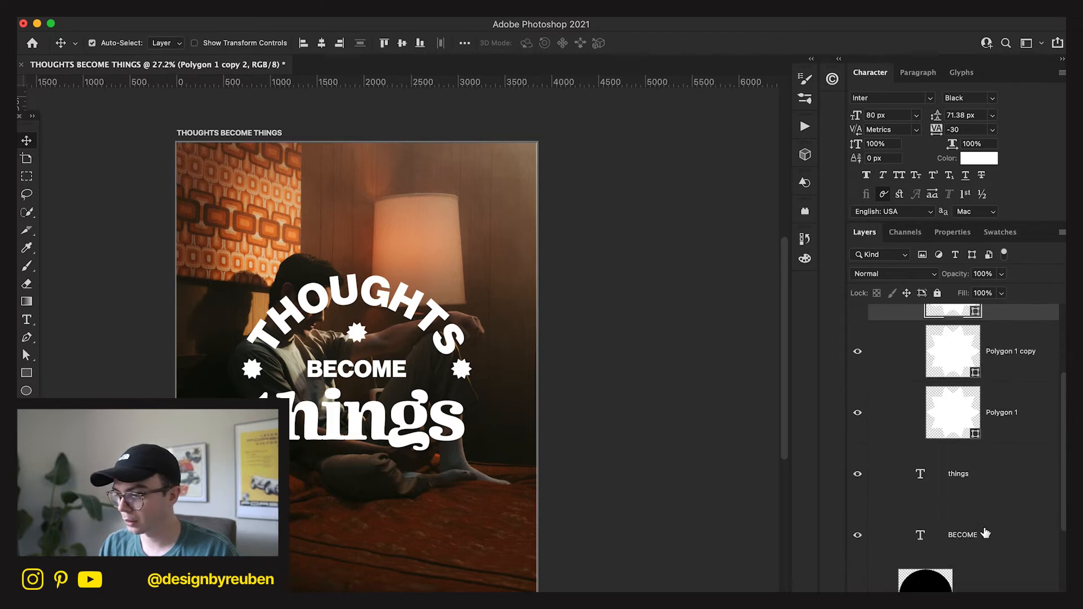
left_click(985, 545)
key("Up")
key("Up")
key("Up")
key("Down")
key("Down")
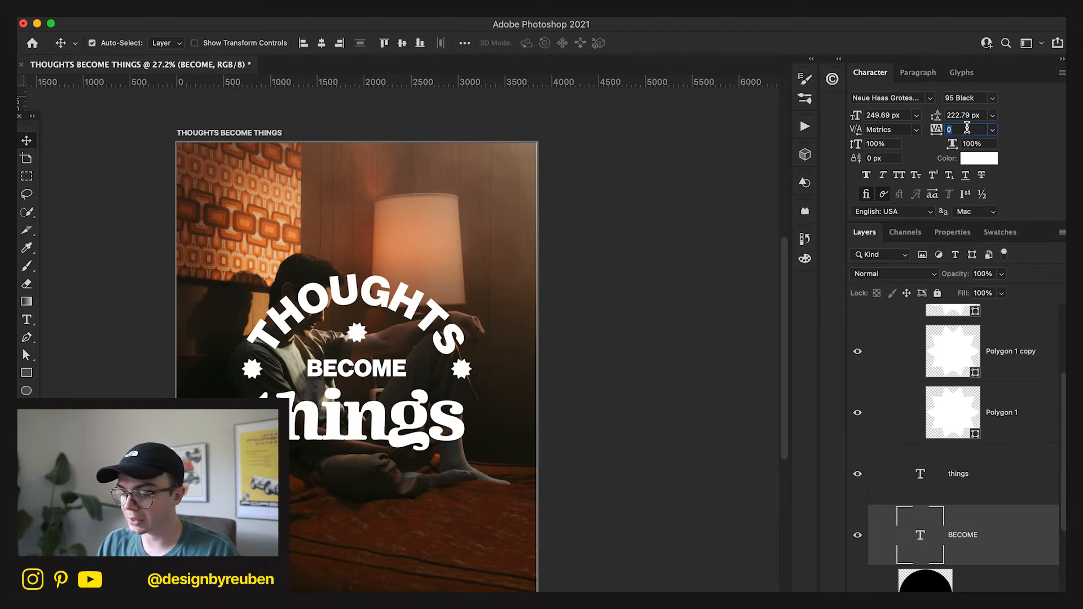
- Set the tracking of the BECOME text to 20
type("20")
key("Return")
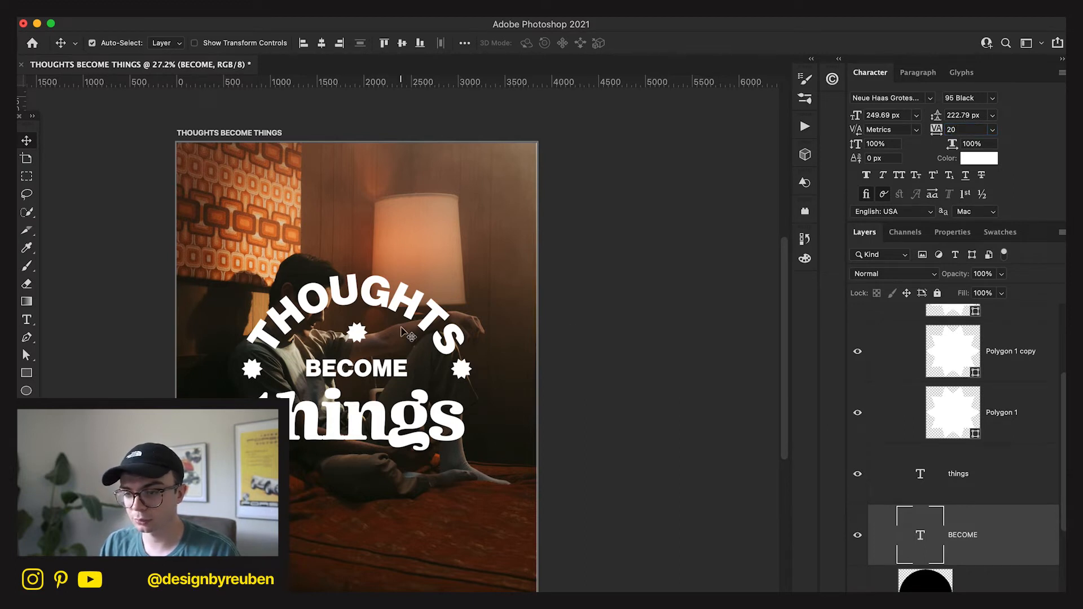
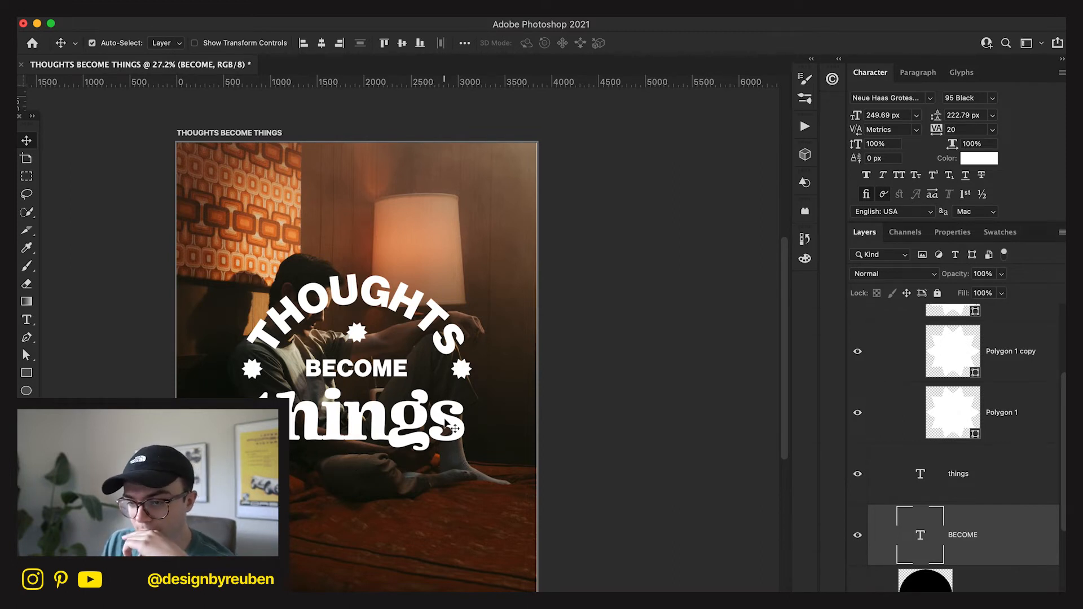
- Hide the centre star above BECOME and move the BECOME text slightly up into the freed space
scroll(870, 513, "up", 5)
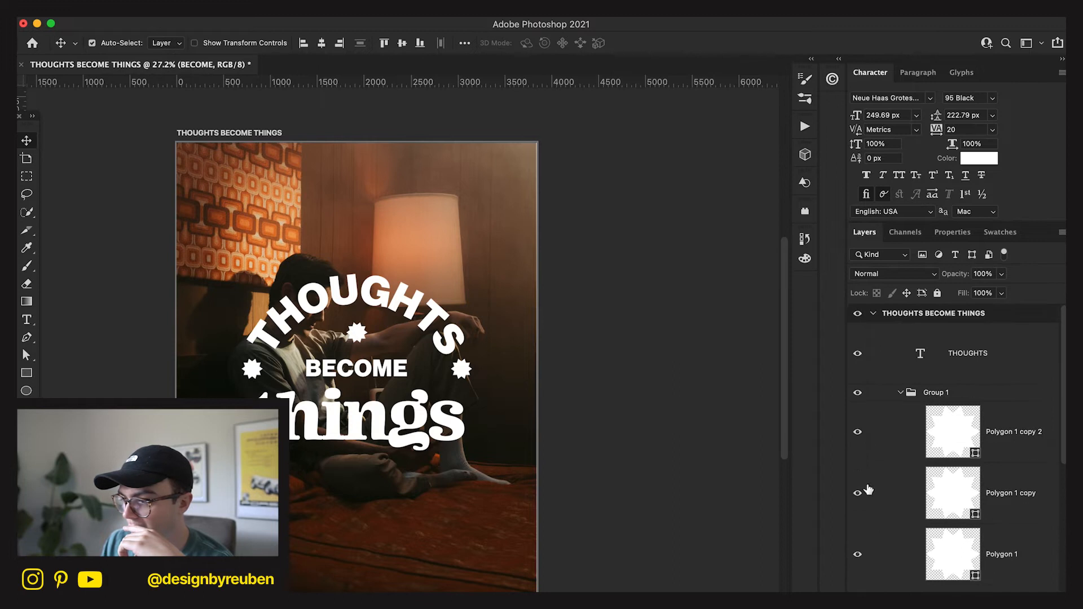
left_click(857, 434)
scroll(959, 451, "down", 4)
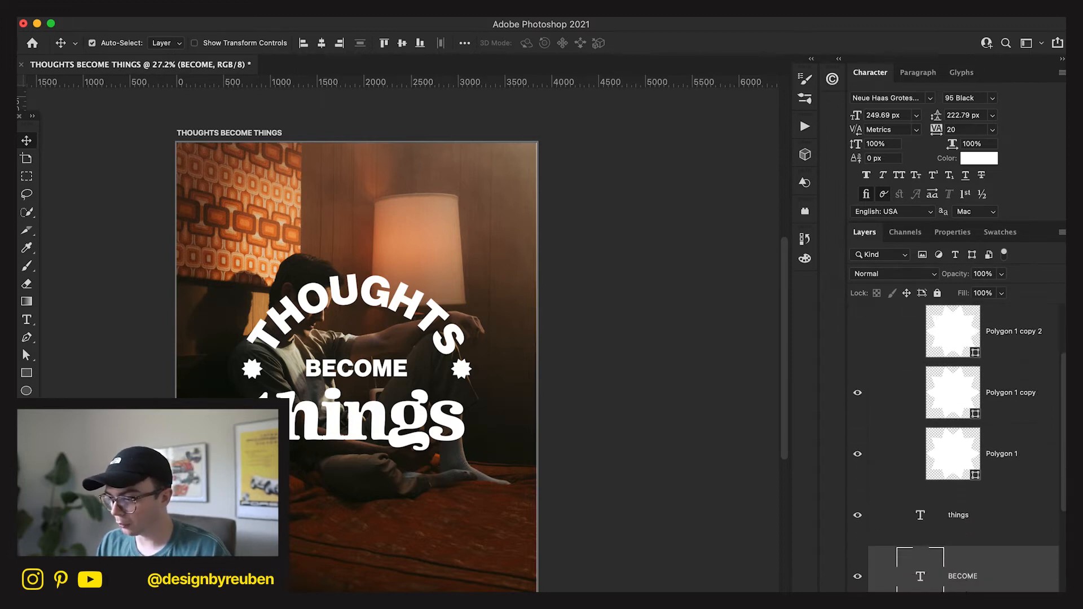
left_click_drag(484, 518, 479, 509)
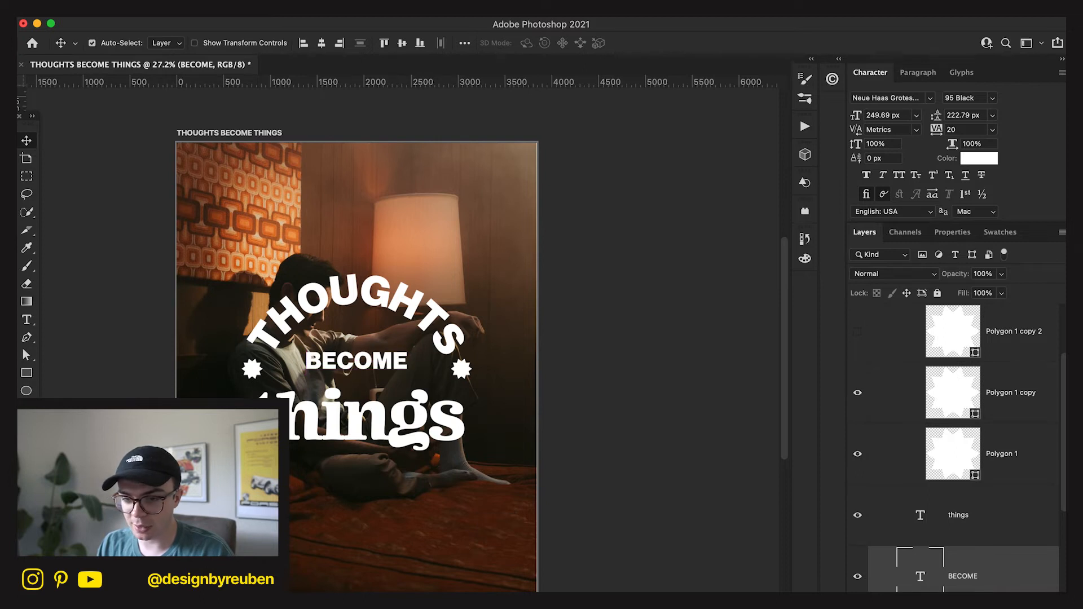
- Draw an ellipse about 1501 by 483 px over BECOME and centre it horizontally on the artboard
left_click(27, 390)
left_click_drag(294, 339, 433, 383)
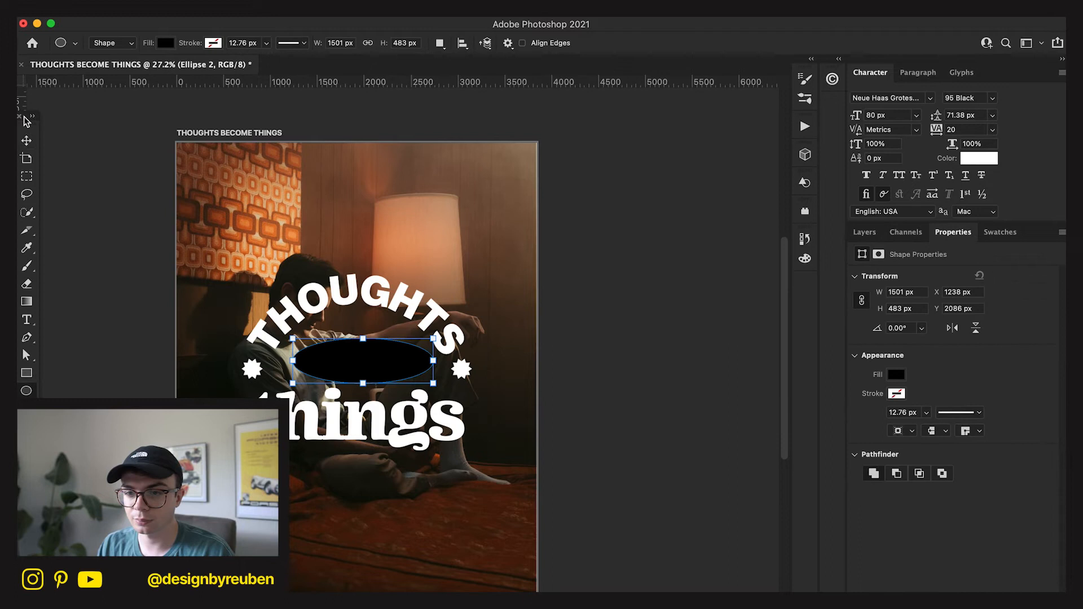
left_click(26, 140)
left_click(320, 42)
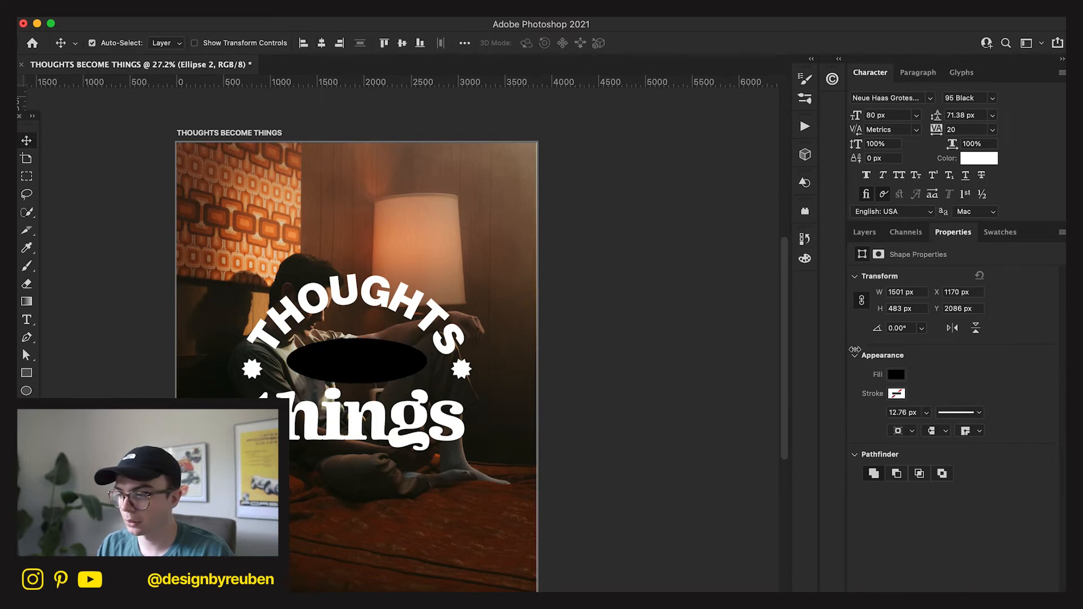
- Remove the ellipse's fill and give it a white stroke
left_click(895, 375)
left_click(879, 399)
left_click(897, 393)
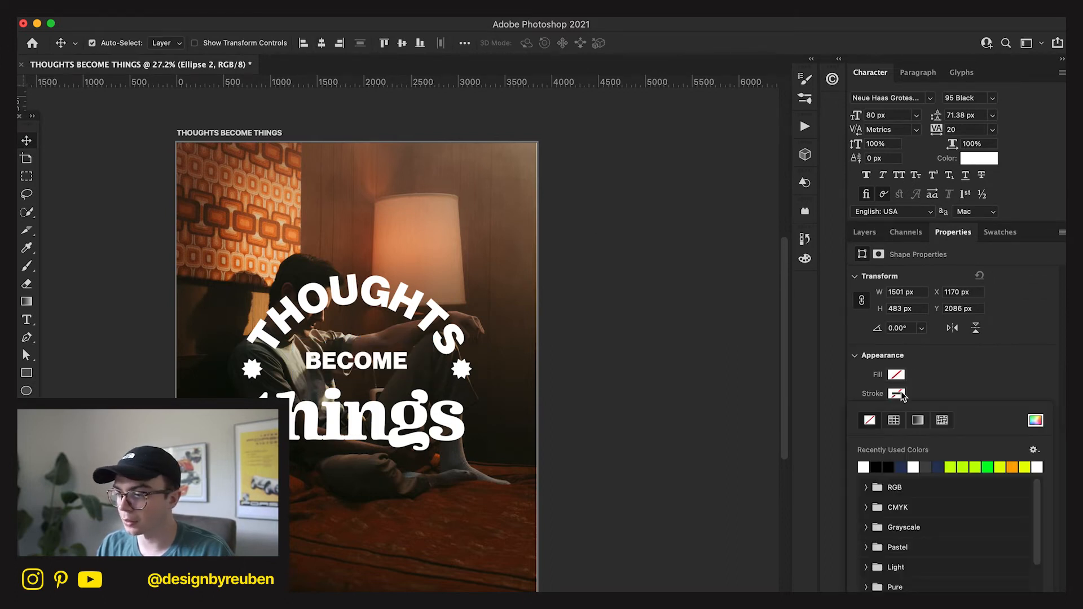
left_click(864, 467)
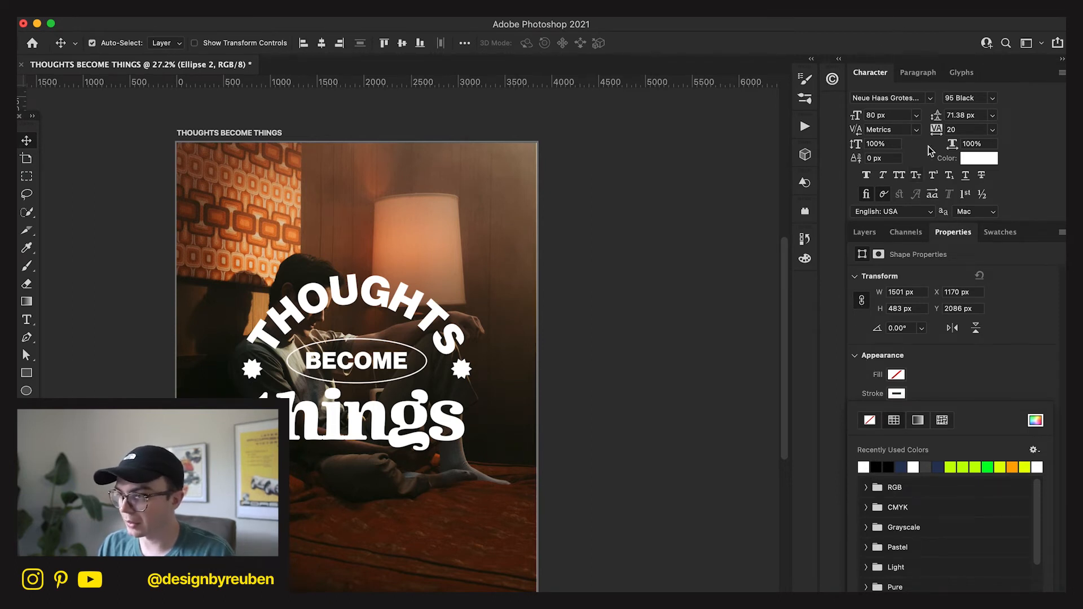
left_click(896, 395)
left_click(923, 404)
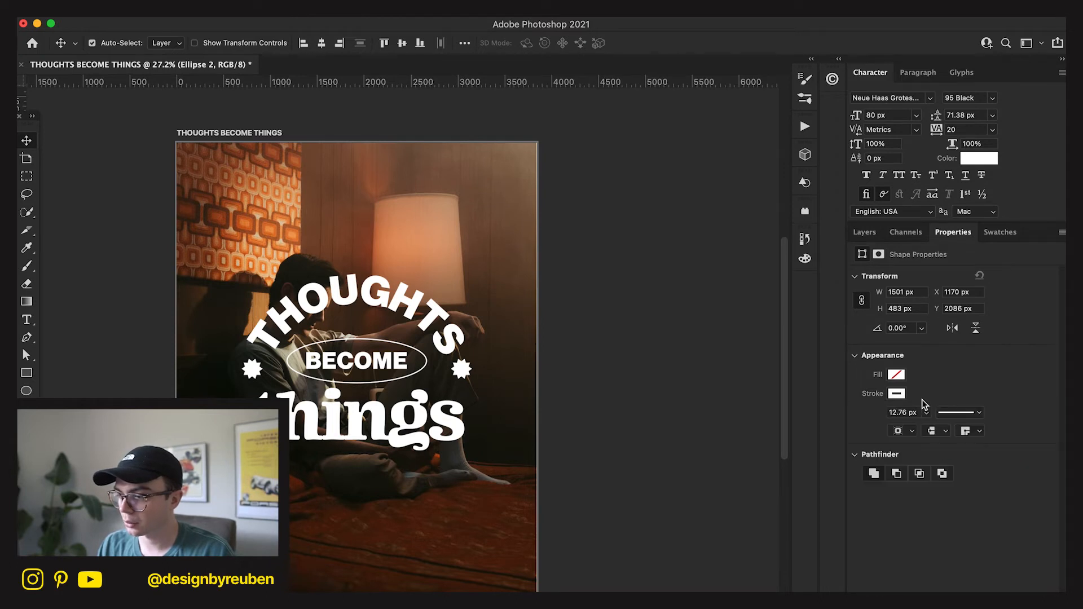
- Try a 30 px stroke on the ellipse, and set the stroke width to 20 px
type("30")
key("Return")
type("20")
key("Return")
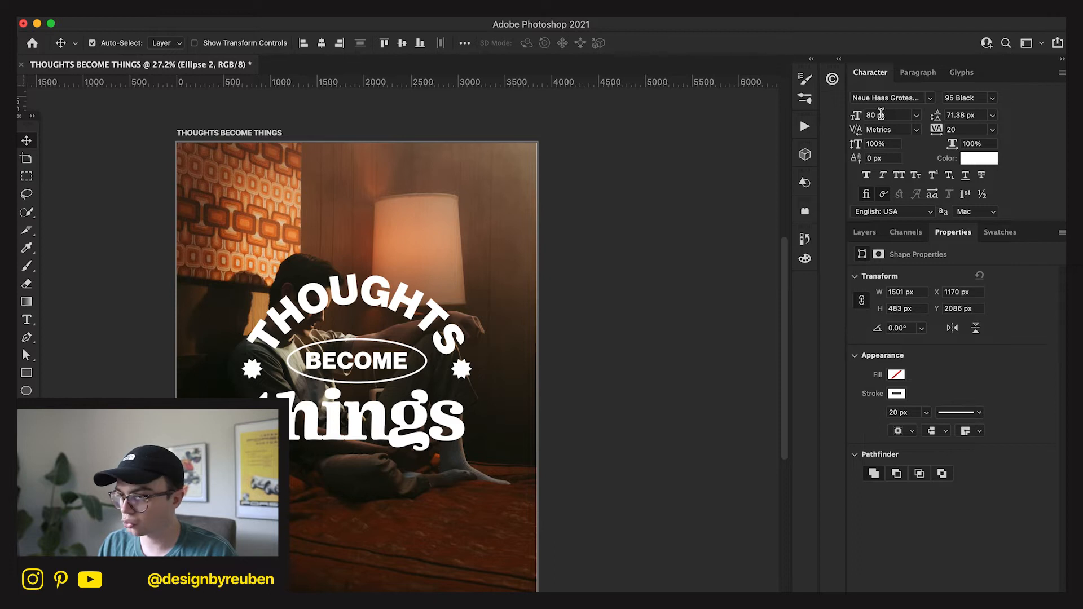
- Scale the ellipse up proportionally to about 1548 by 498 px around BECOME
key("super+t")
left_click_drag(433, 361, 442, 358)
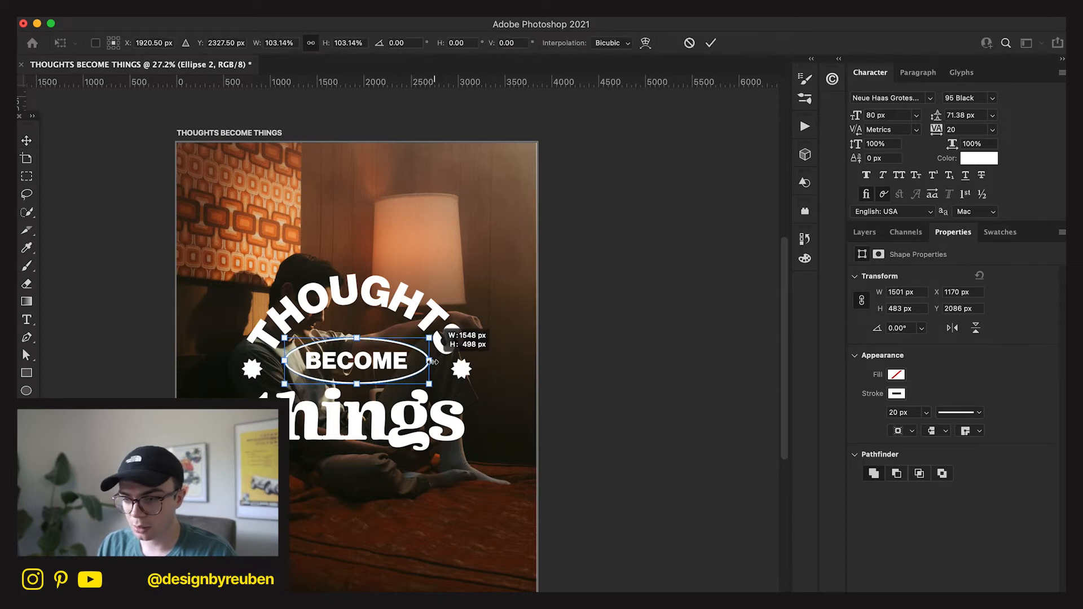
left_click(707, 44)
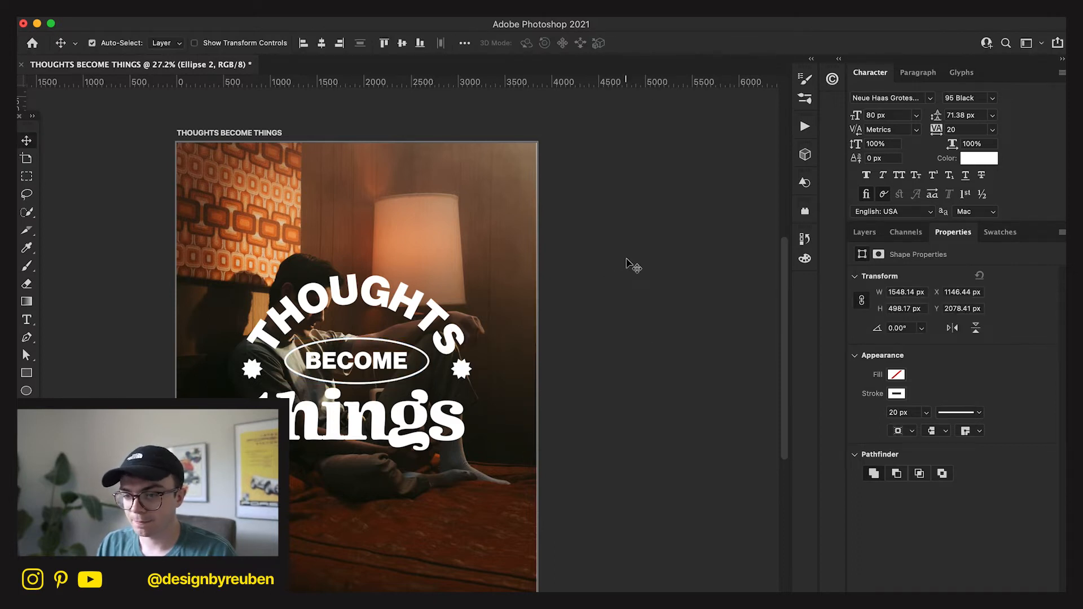
- Scale the ellipse and the BECOME text down together until the ellipse is about 1304 px wide
left_click(865, 233)
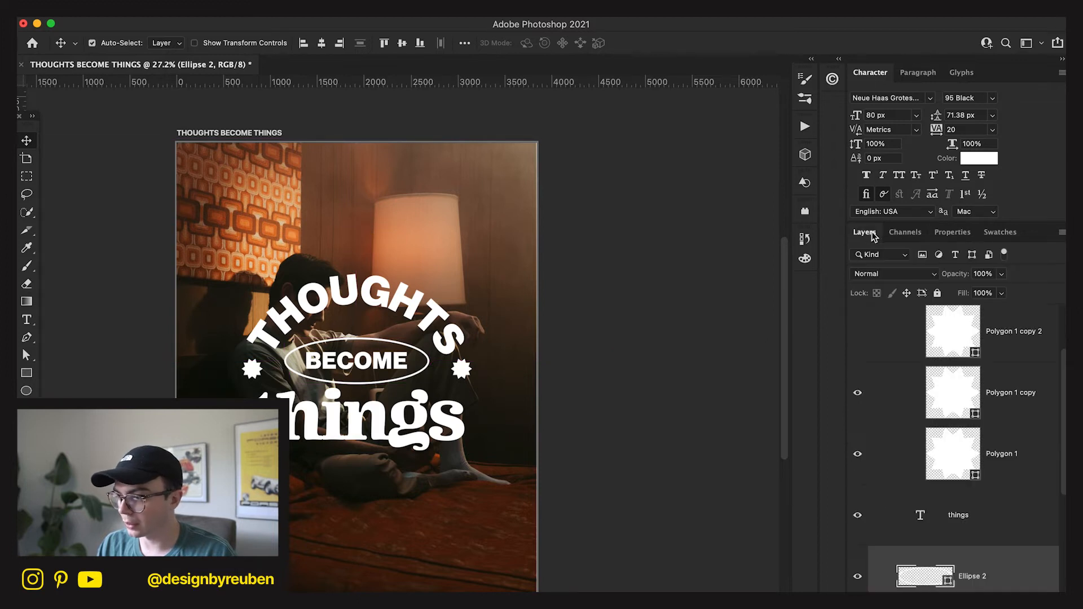
scroll(967, 544, "down", 3)
left_click(973, 533, "shift")
key("super+t")
left_click_drag(429, 360, 417, 360)
left_click(711, 45)
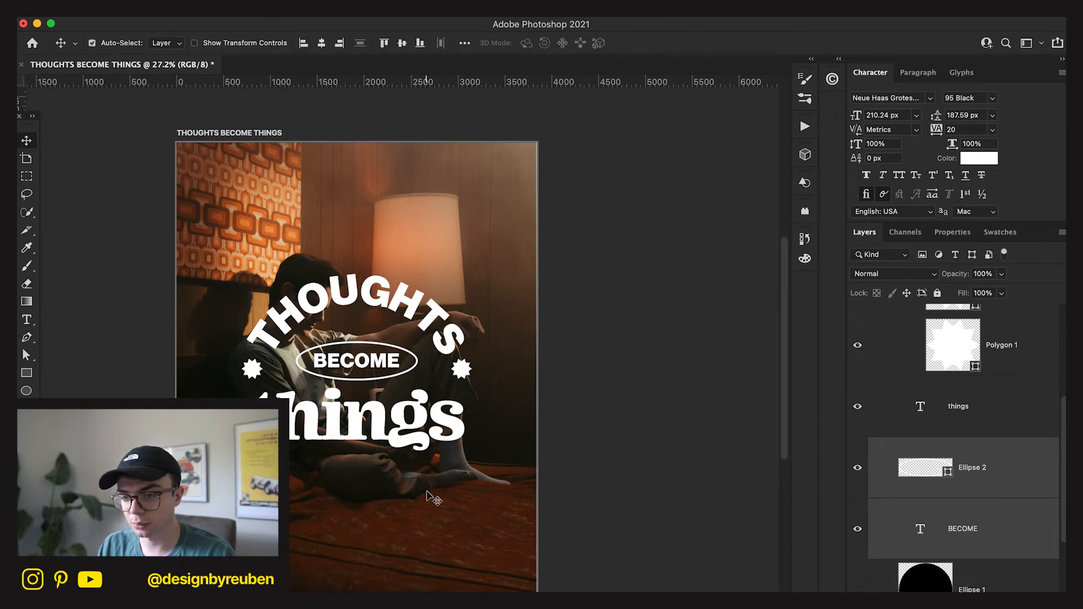
- Select the two stars beside BECOME and scale them down together
left_click(1040, 346)
key("super+j")
key("super+t")
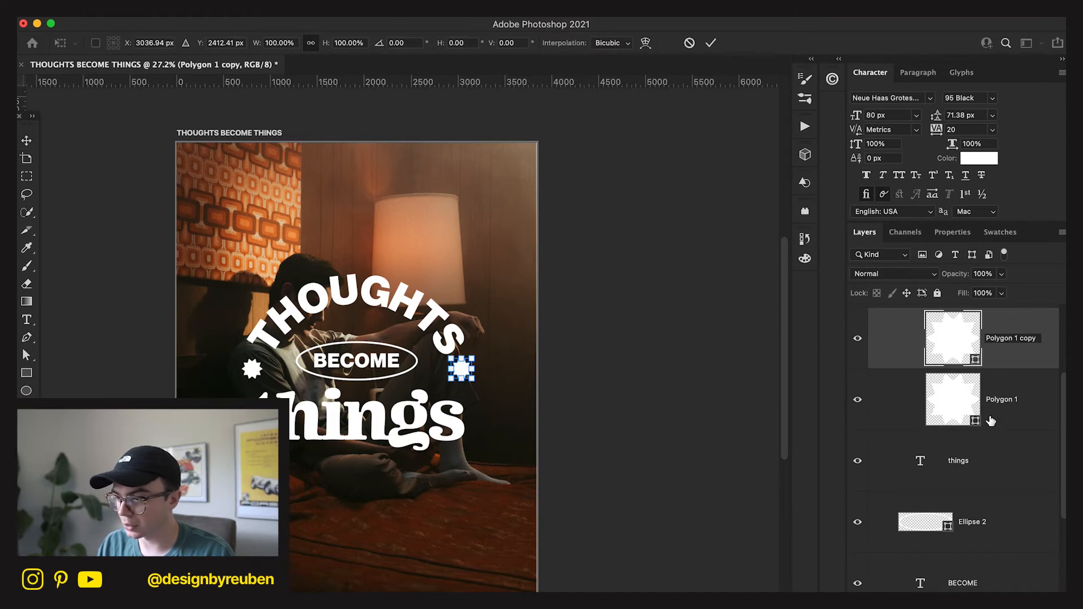
left_click(970, 398, "shift")
scroll(1004, 393, "up", 2)
key("super+t")
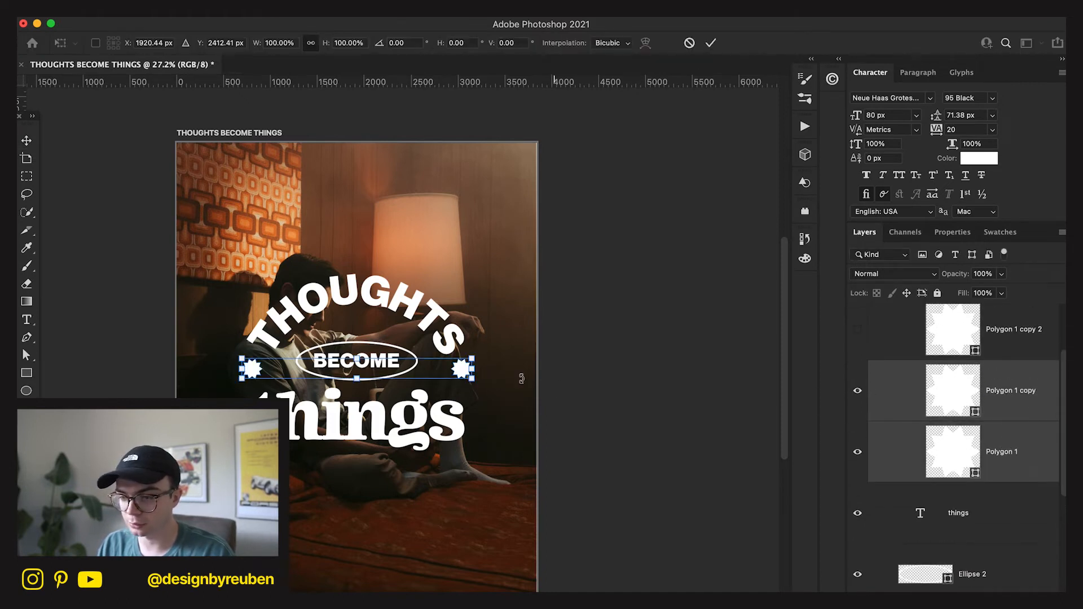
left_click_drag(478, 371, 419, 370)
left_click(710, 43)
- Move the right star outward so it clears the ellipse and mirrors the left star's spacing
left_click(907, 377)
left_click_drag(462, 523, 499, 524)
key("super+z")
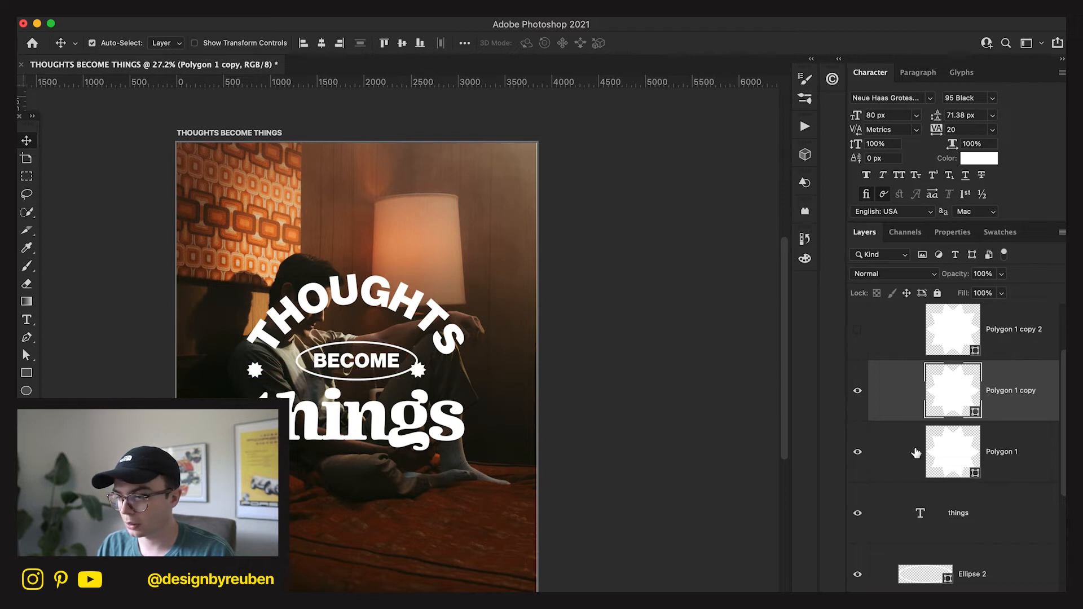
left_click_drag(451, 473, 480, 471)
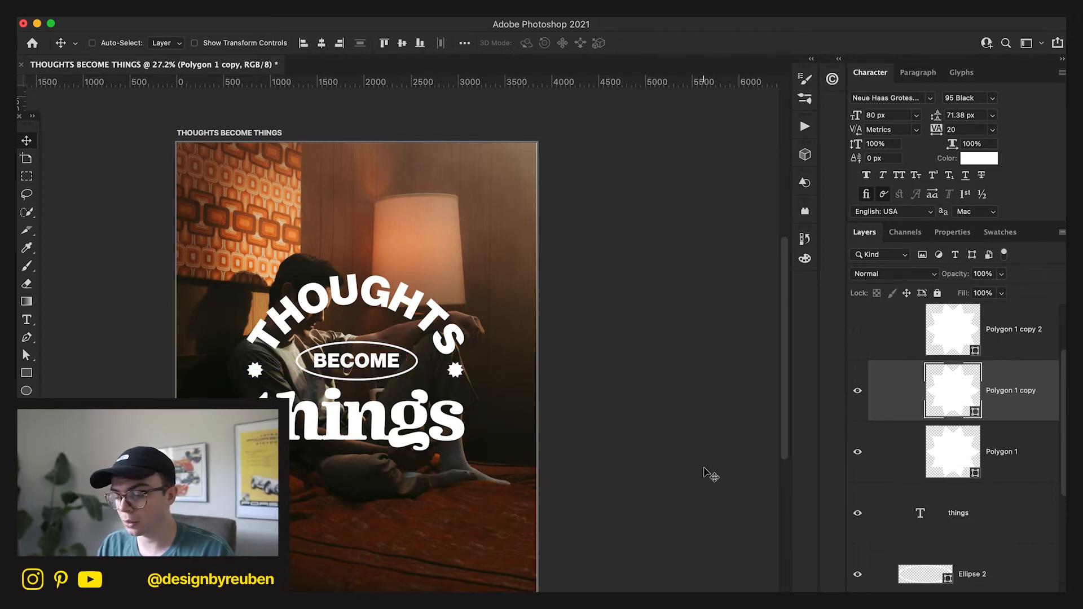
- Show the centre star again, shrink it and move it up closer to the THOUGHTS arch
left_click(857, 330)
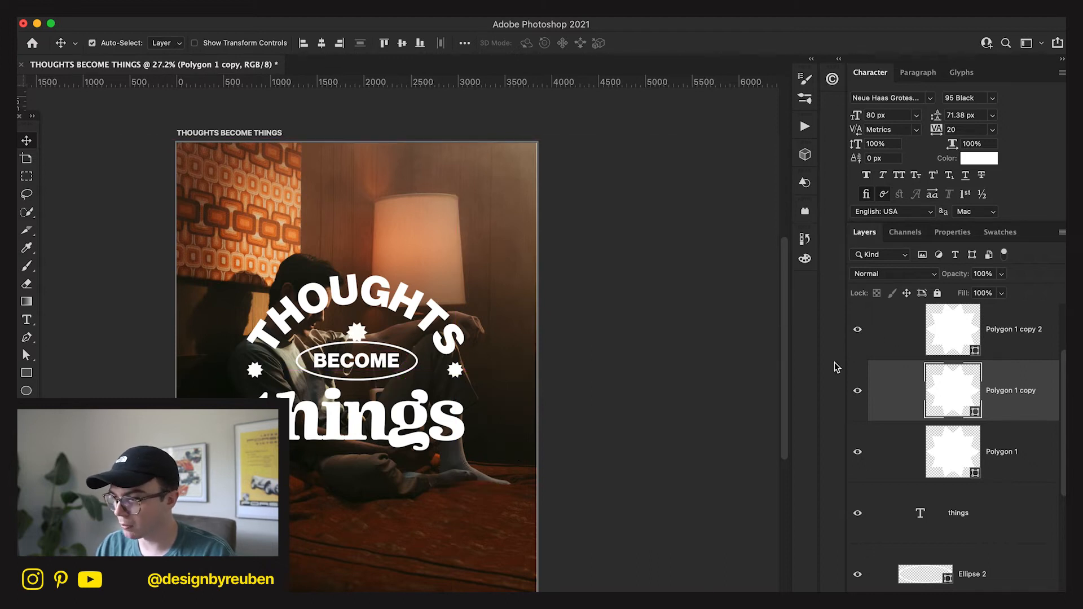
left_click(979, 334)
key("Delete")
key("ctrl+z")
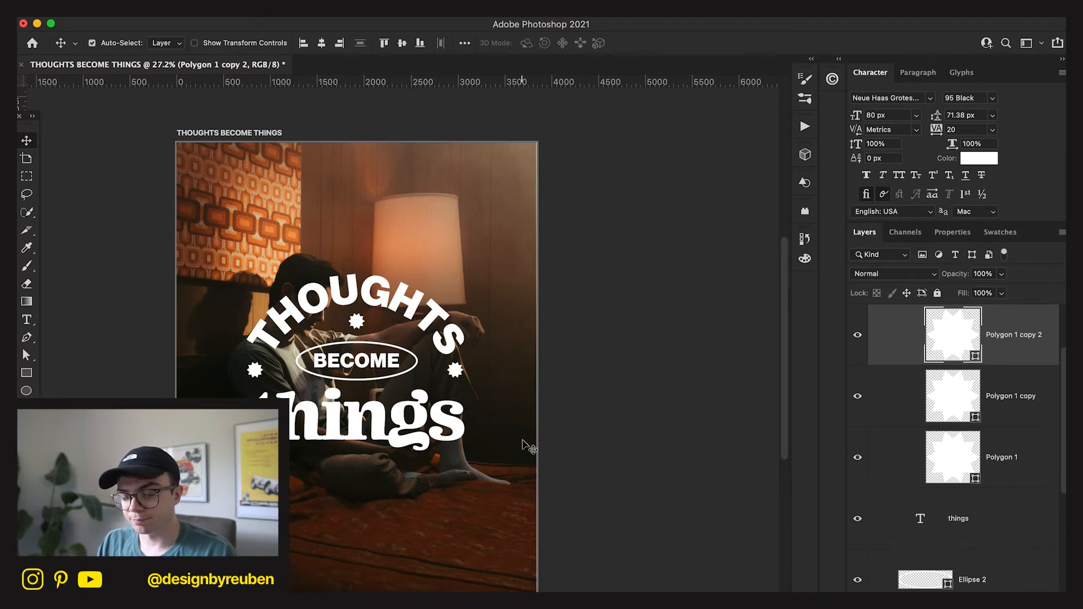
- Add a new layer directly above the hidden THOUGHTS BECOME THINGS text layer and set the foreground colour to black
scroll(524, 445, "down", 3)
scroll(1030, 527, "down", 10)
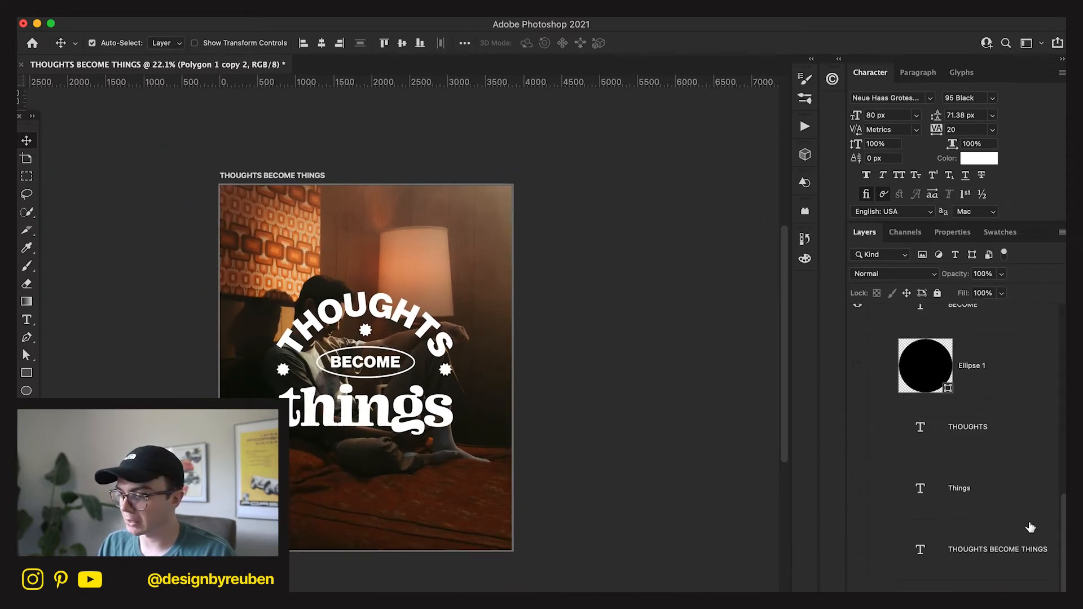
left_click(981, 564)
key("ctrl+shift+alt+n")
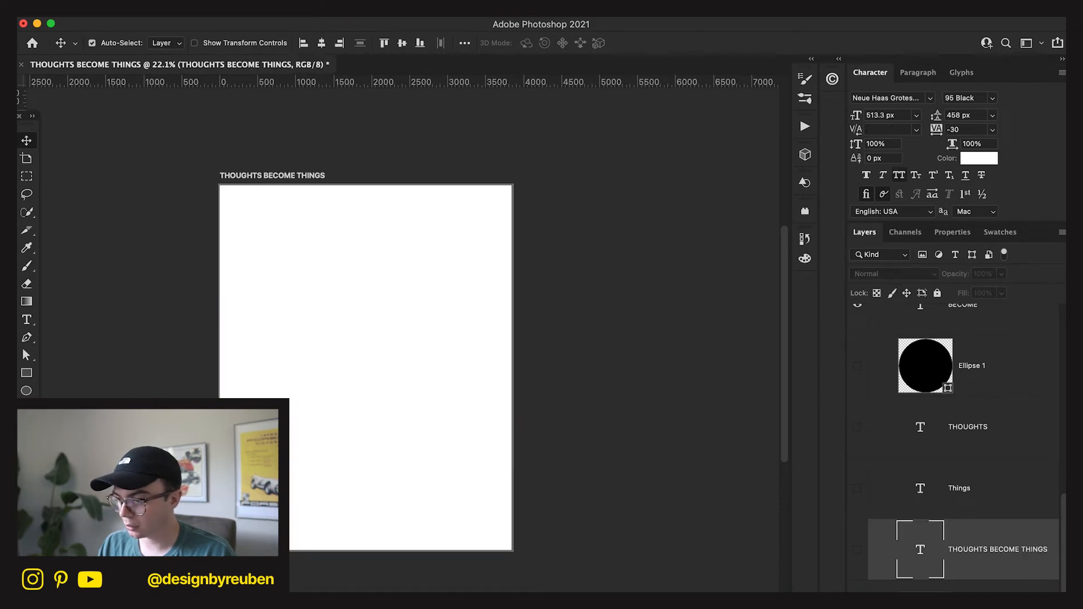
left_click(25, 468)
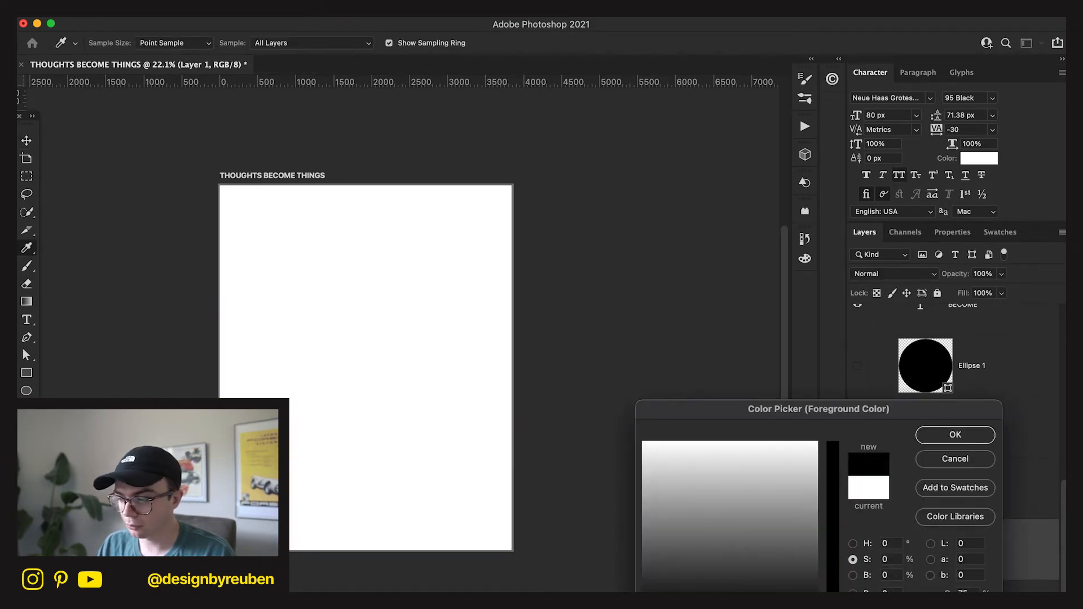
left_click(929, 440)
- Fill the new background layer with black using the Paint Bucket tool
key("u")
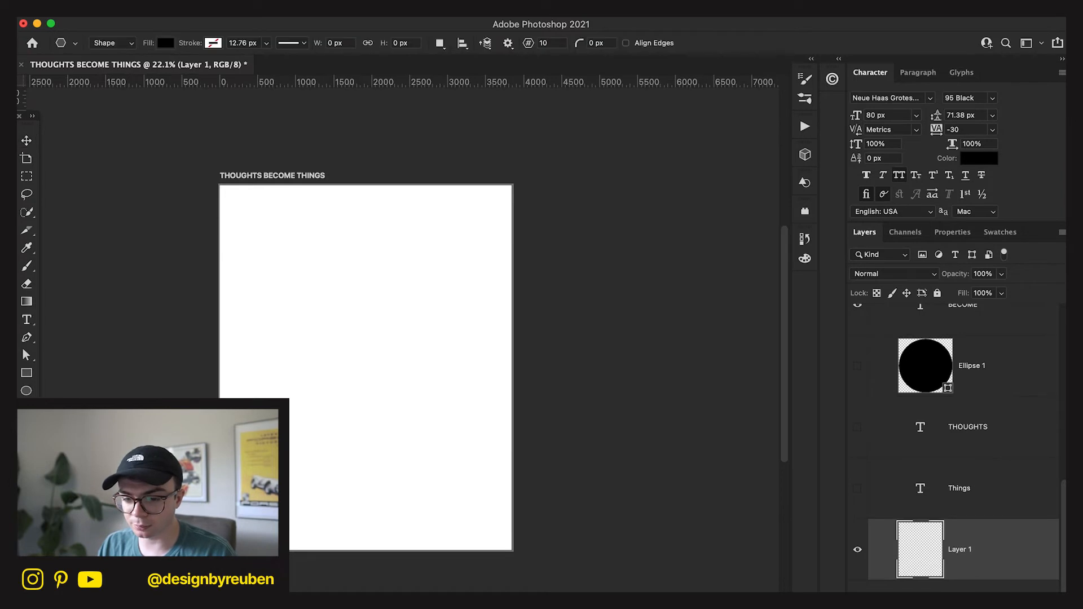
left_click(26, 448)
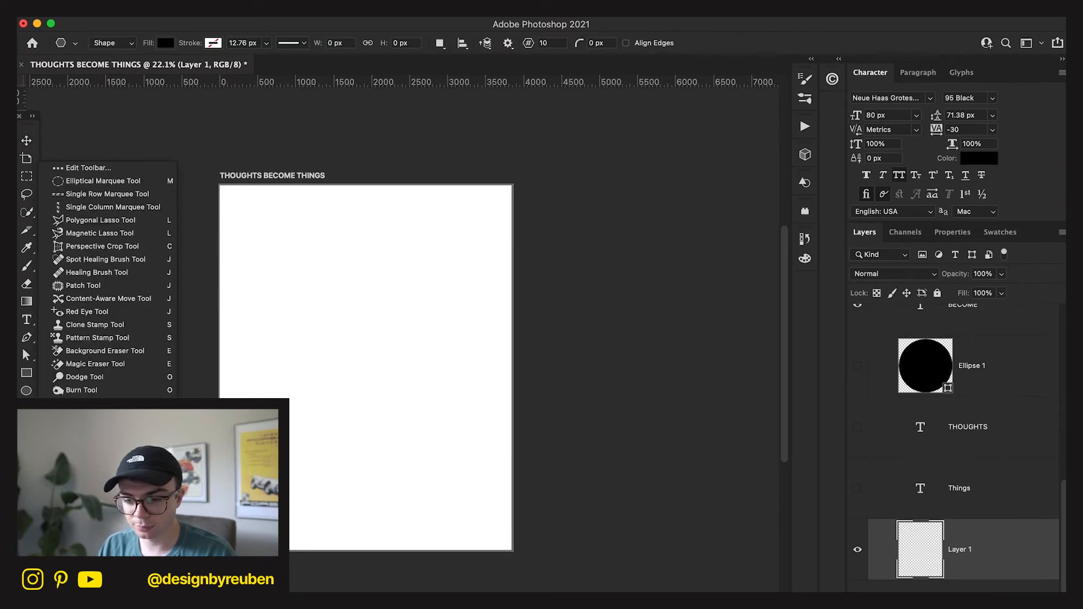
key("g")
left_click(333, 493)
left_click(26, 141)
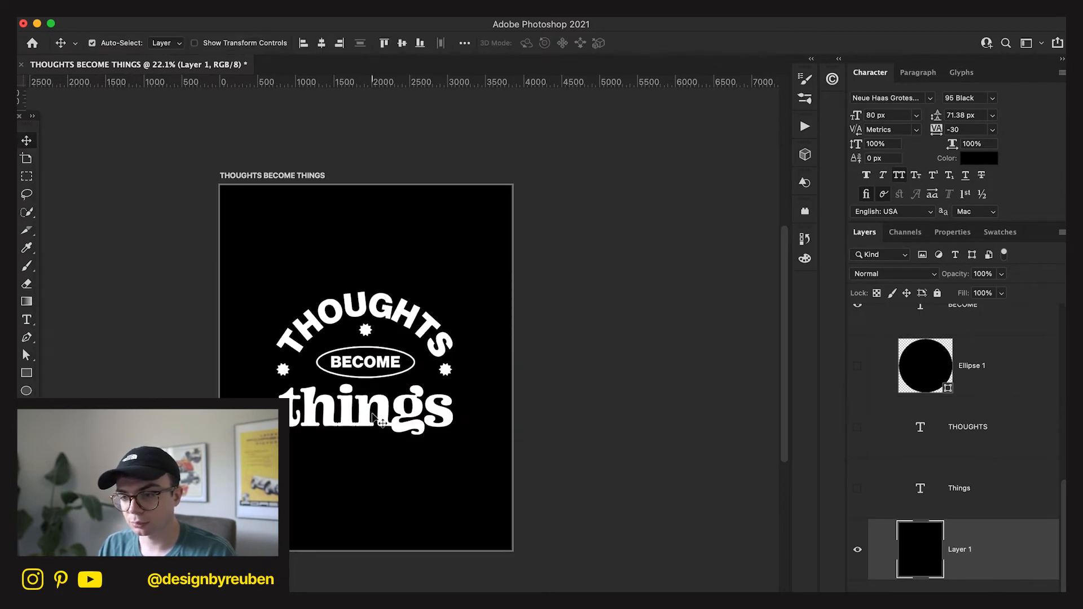
- Delete the centre star between the THOUGHTS arch and BECOME
scroll(1004, 464, "up", 10)
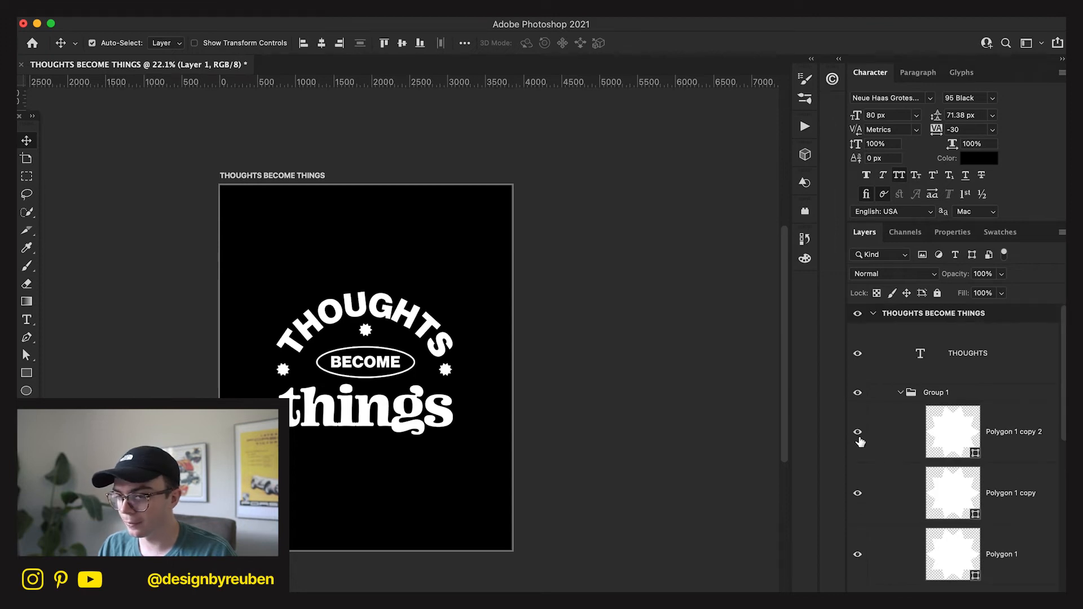
left_click(1021, 447)
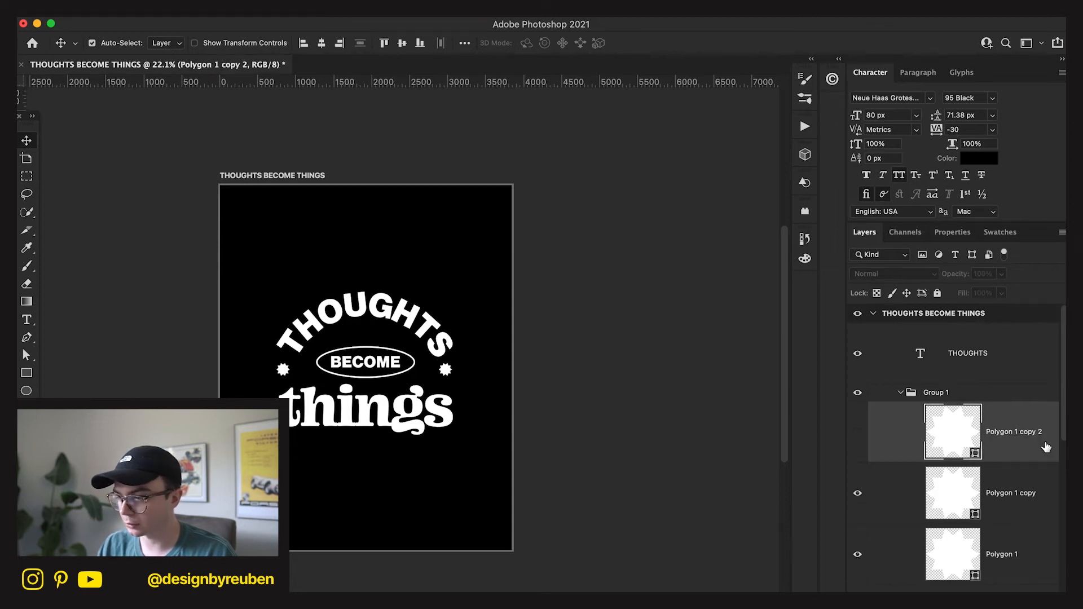
key("Delete")
- Move the ellipse and the BECOME text together slightly up toward the THOUGHTS arch
scroll(1014, 423, "down", 5)
left_click(1014, 423)
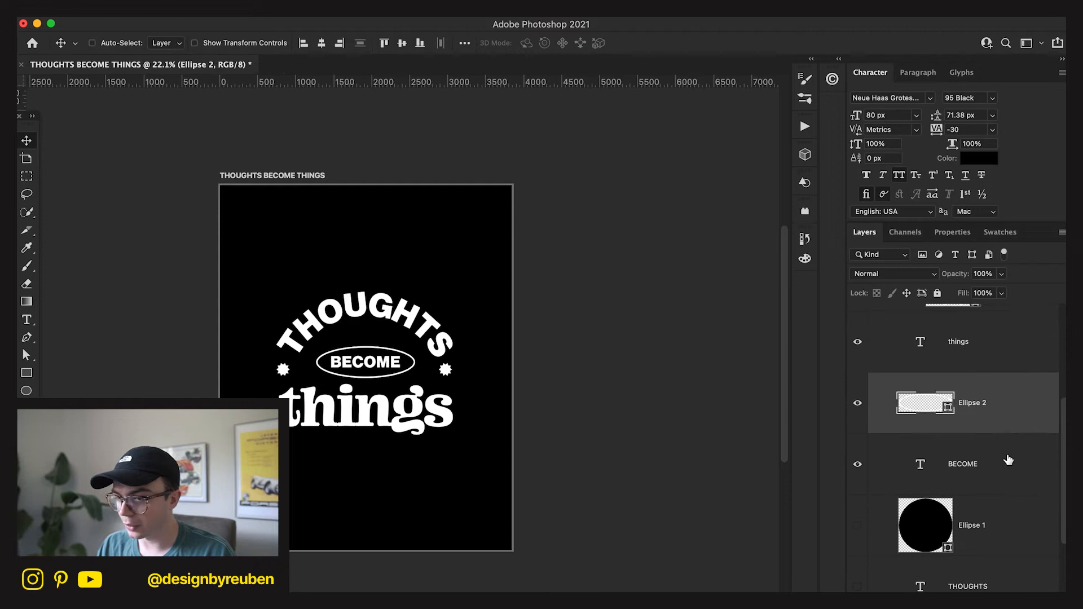
left_click(1009, 464, "shift")
left_click_drag(458, 515, 457, 510)
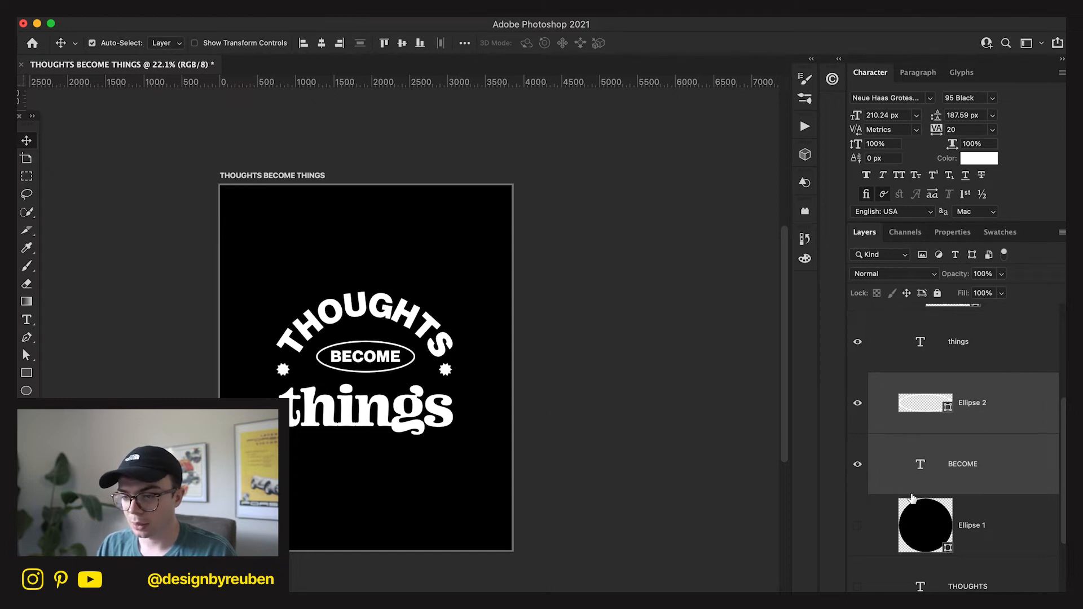
- Draw a rectangle bar about 2232 by 124 px beneath "things", centre it horizontally, and open its fill colour options
scroll(478, 460, "up", 2)
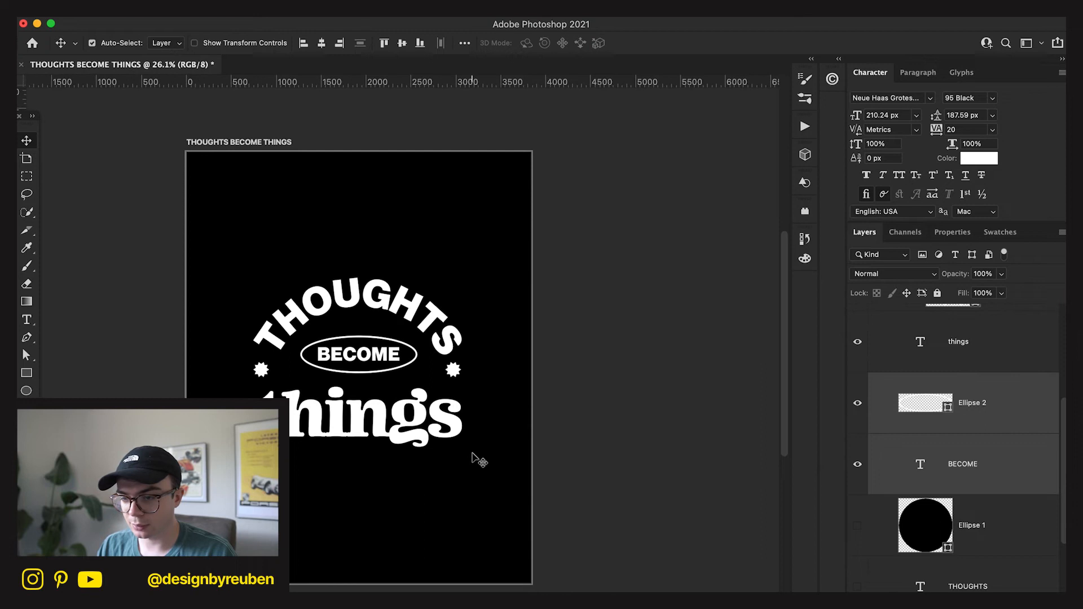
left_click(26, 376)
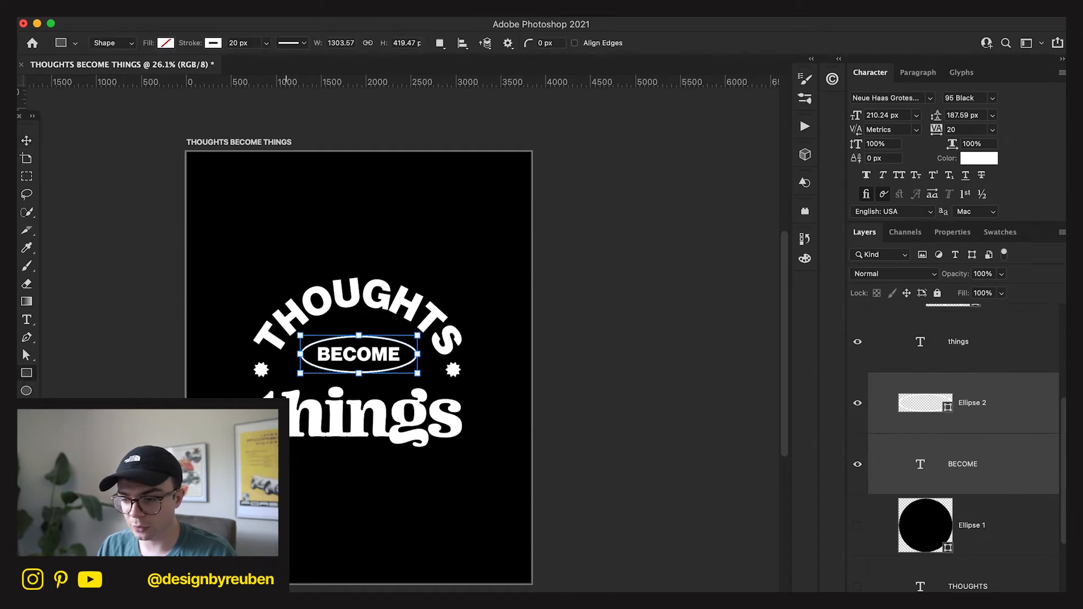
scroll(1027, 415, "up", 3)
left_click(991, 494)
left_click_drag(136, 446, 465, 456)
left_click(26, 141)
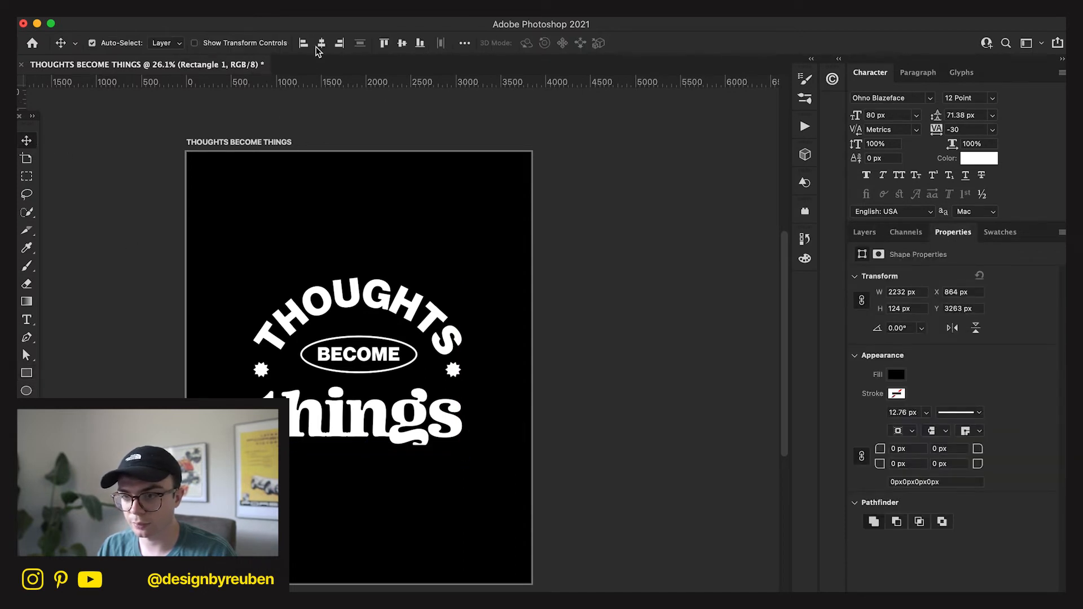
left_click(897, 374)
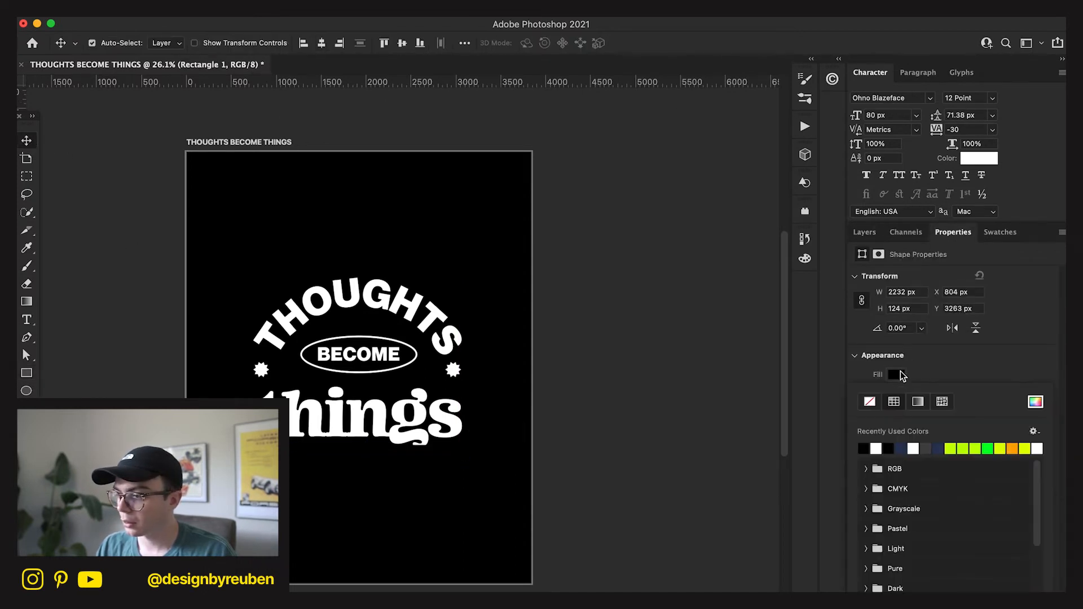
- Fill the rectangle with white, place it beneath the word things, and widen it to about 2316 px
left_click(876, 448)
left_click_drag(467, 484, 470, 491)
key("super+t")
left_click_drag(258, 462, 252, 461)
left_click_drag(459, 463, 462, 462)
left_click(711, 43)
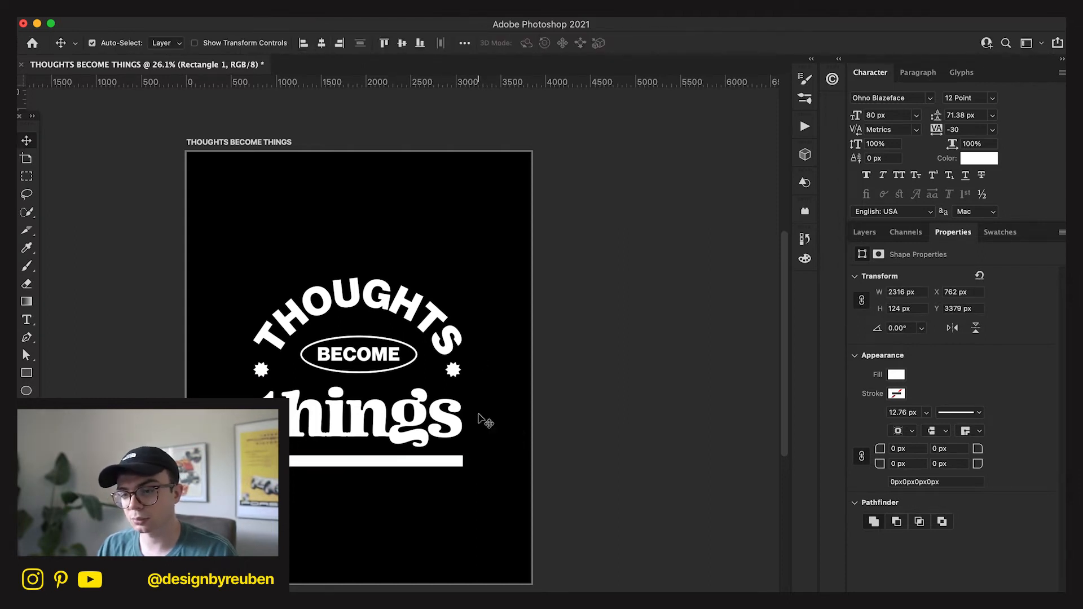
- Thin the white bar beneath the word things to a height of about 47 px
scroll(484, 420, "down", 5)
scroll(484, 420, "up", 3)
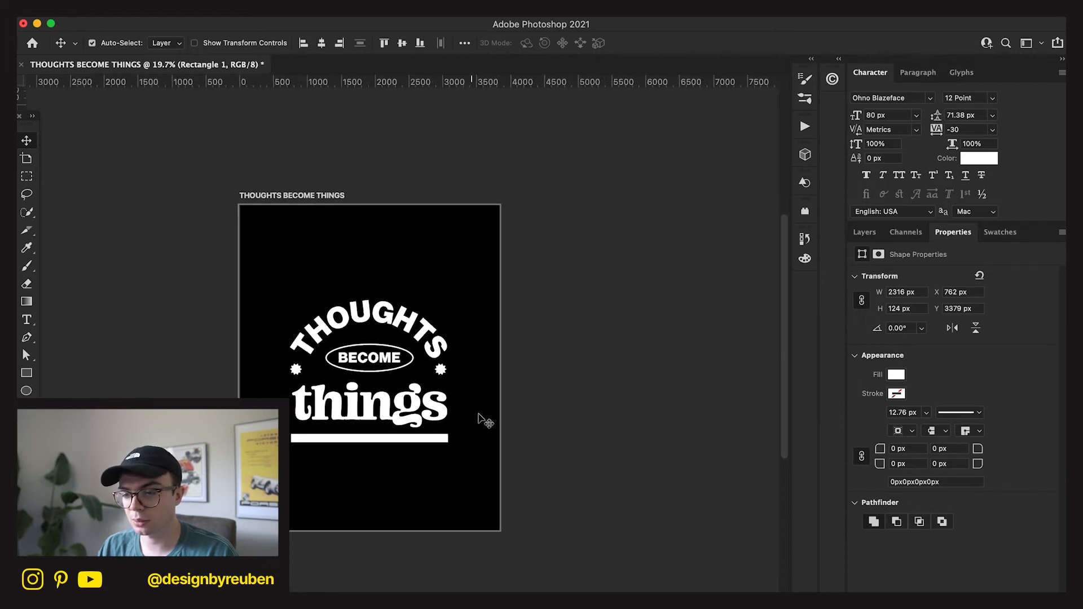
scroll(484, 420, "up", 2)
key("super+t")
left_click_drag(364, 463, 363, 451)
left_click(710, 42)
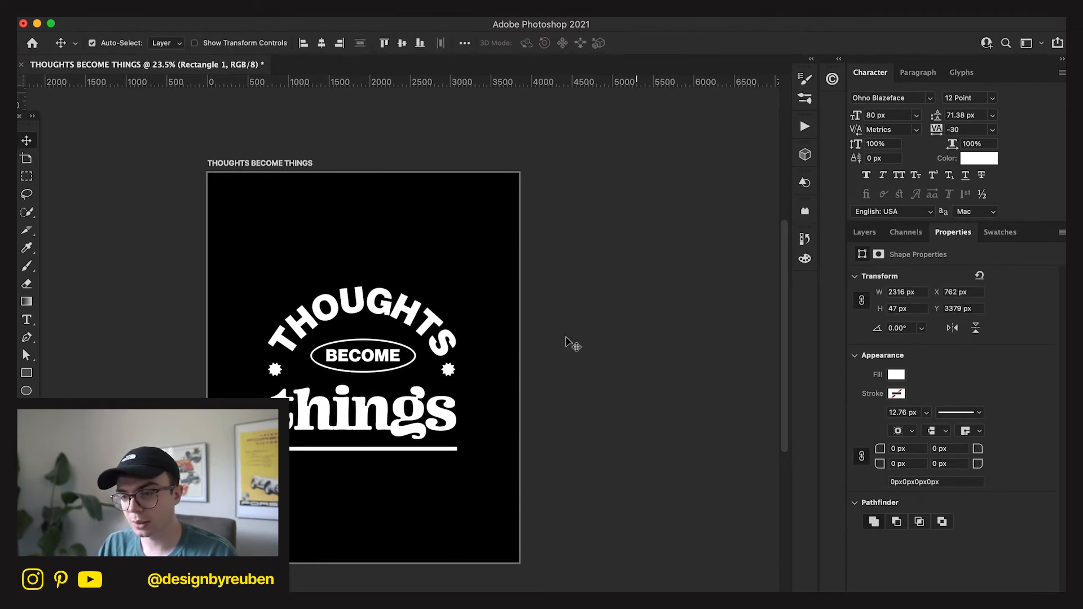
scroll(462, 437, "down", 4)
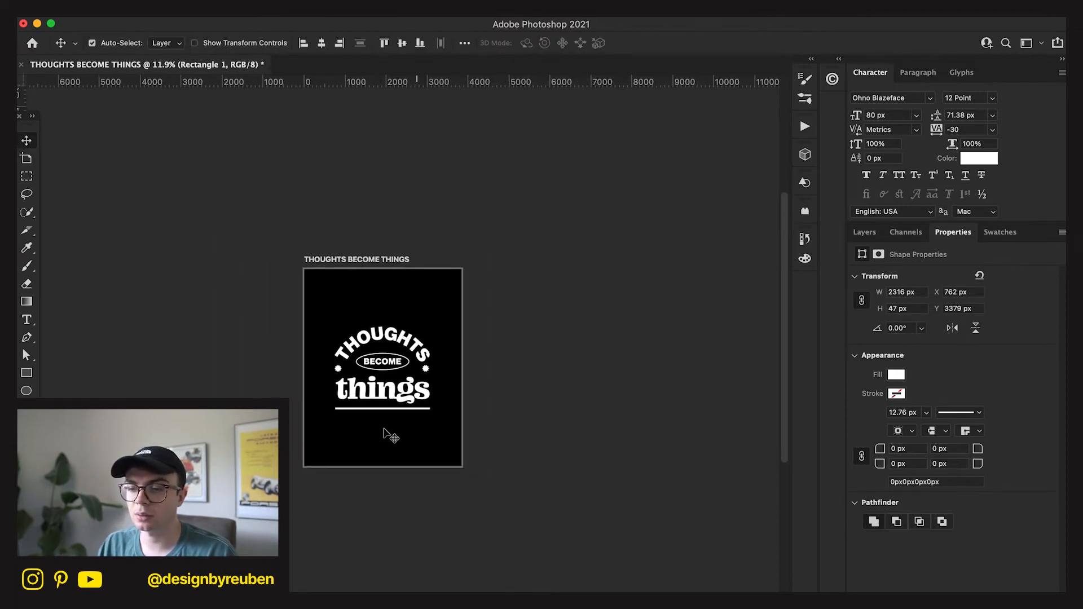
scroll(384, 430, "up", 5)
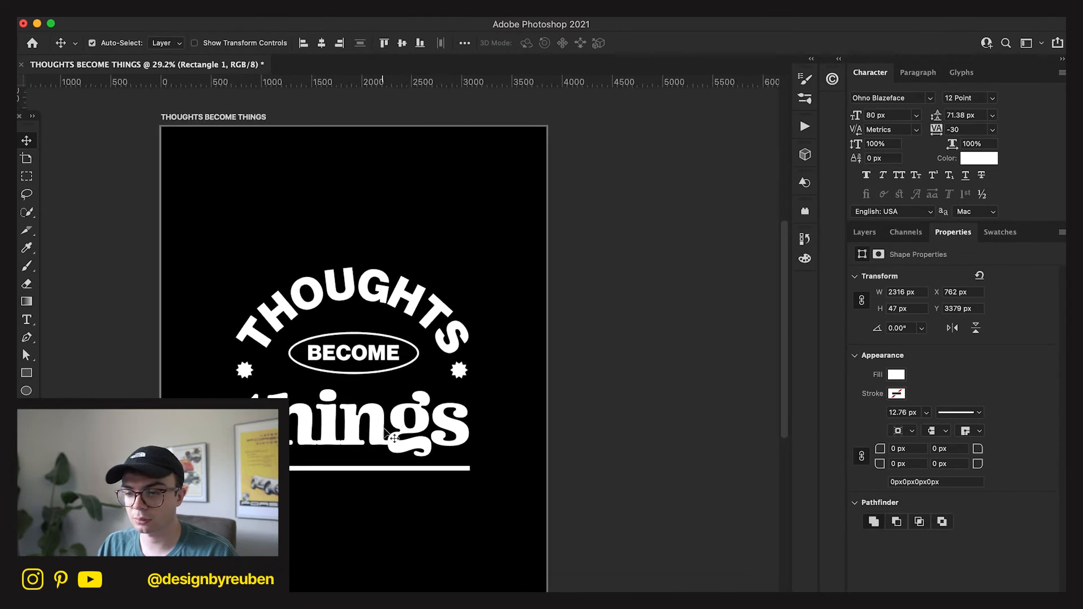
scroll(389, 437, "up", 1)
- Delete the Rectangle 1 layer
left_click(864, 231)
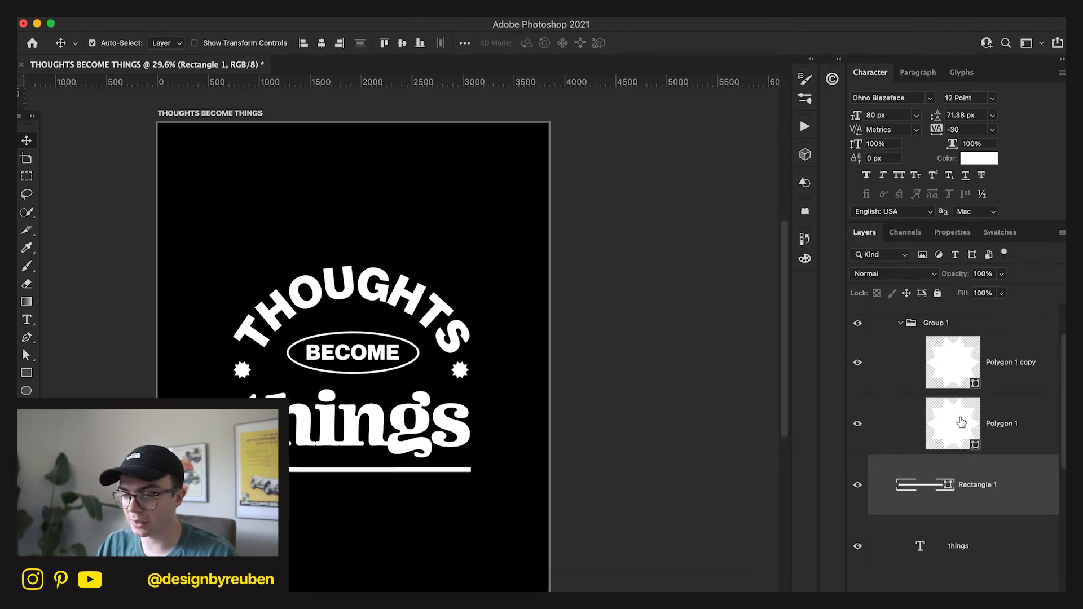
key("Delete")
scroll(963, 400, "up", 2)
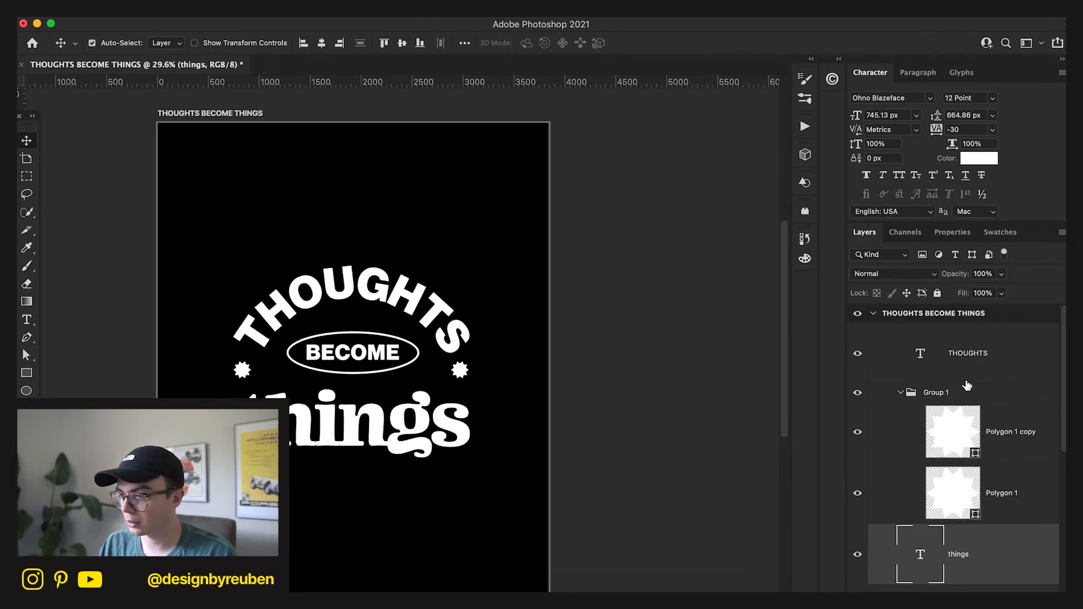
- Duplicate the BECOME text layer, bring the copy to the top of the artboard's layers, and place it beneath the word things
left_click(994, 361)
key("t")
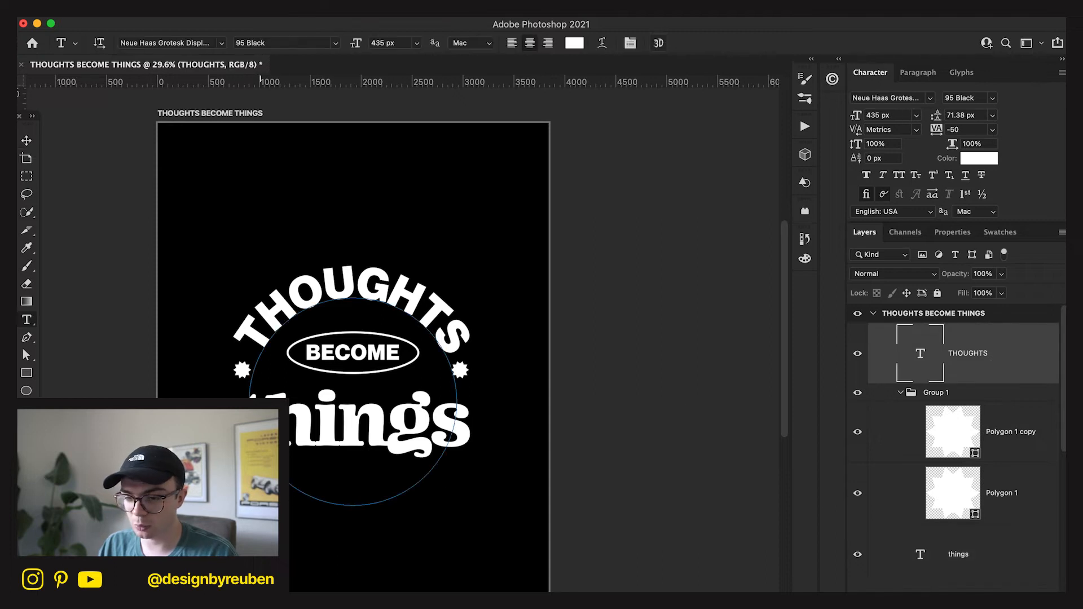
left_click(962, 540)
scroll(989, 566, "down", 3)
left_click(989, 561)
key("super+j")
left_click_drag(988, 547, 965, 333)
key("v")
left_click_drag(542, 346, 462, 467)
- Set the font style of the duplicated BECOME text to 65 Medium
key("t")
double_click(385, 478)
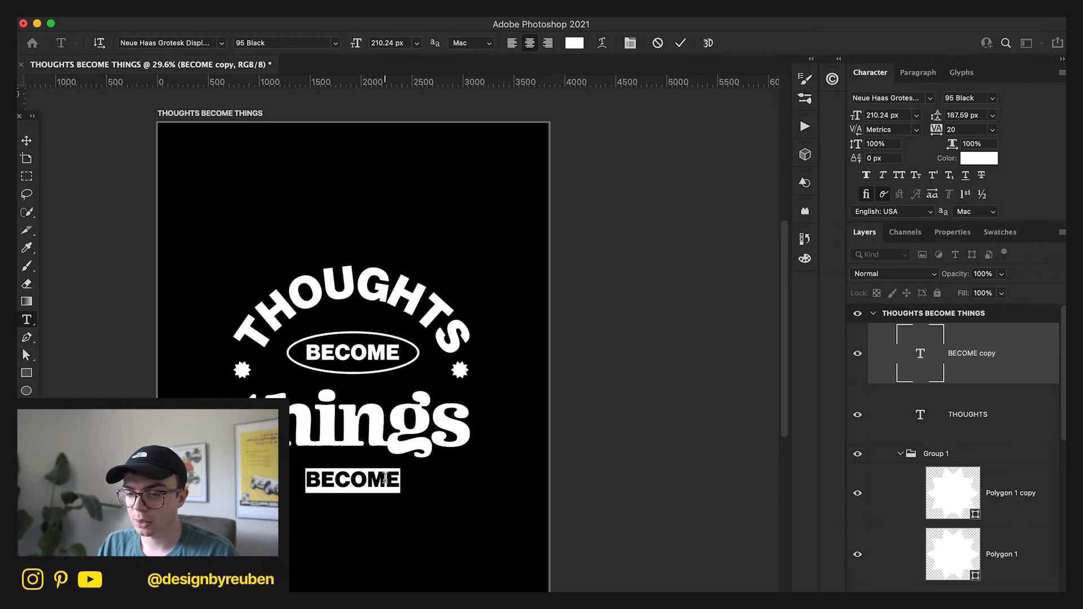
left_click(27, 141)
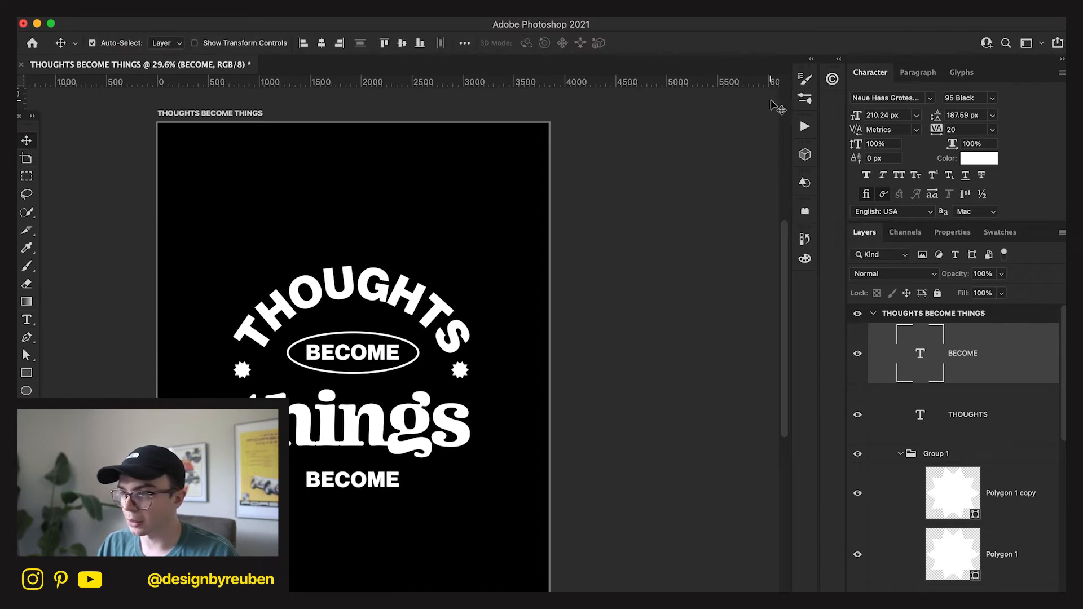
left_click(994, 99)
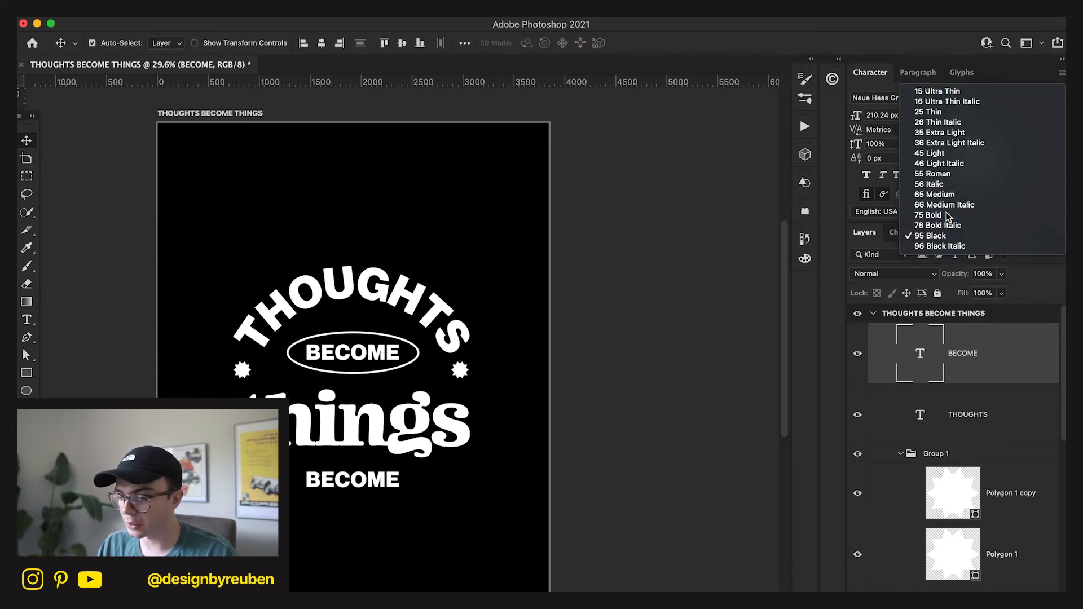
left_click(1010, 223)
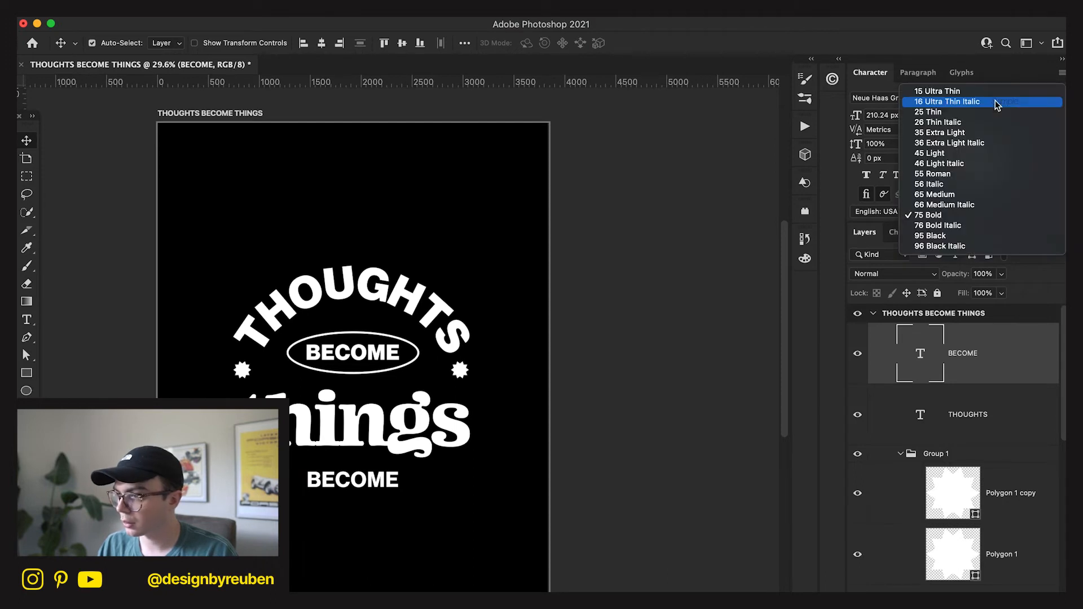
left_click(991, 99)
left_click(946, 179)
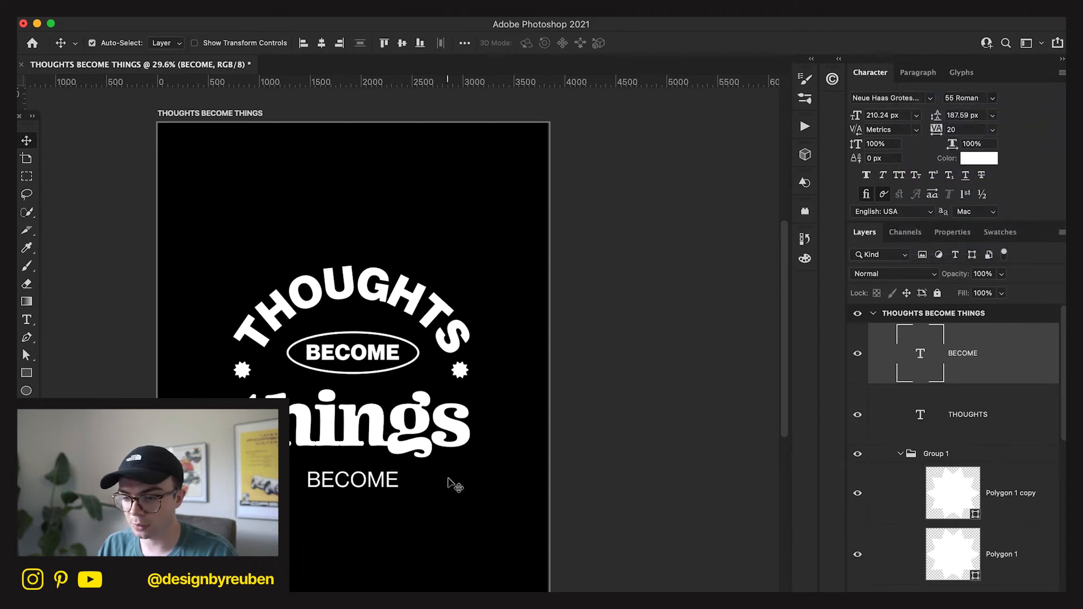
left_click(990, 106)
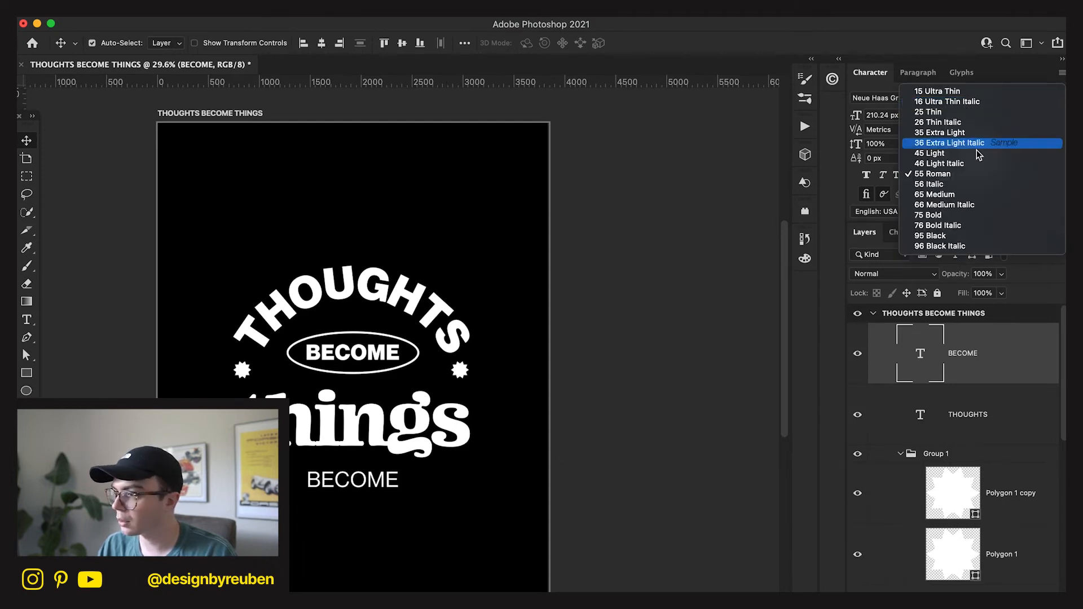
left_click(960, 195)
- Scale the duplicated BECOME text down to about 122.3 px and move it under the start of the word things
key("super+t")
left_click_drag(400, 480, 351, 492)
left_click(711, 43)
key("t")
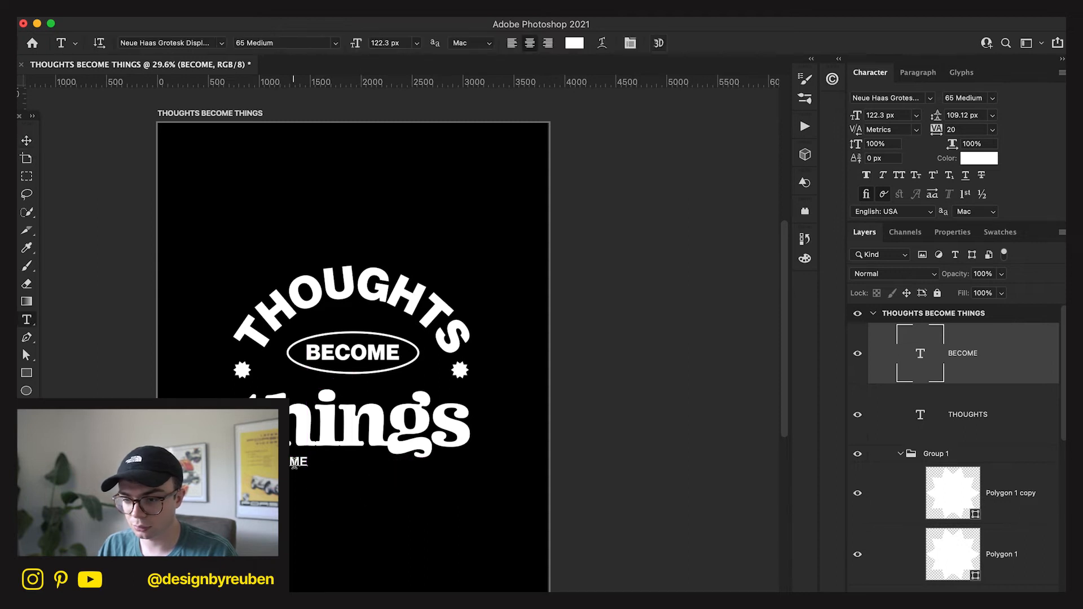
left_click(22, 142)
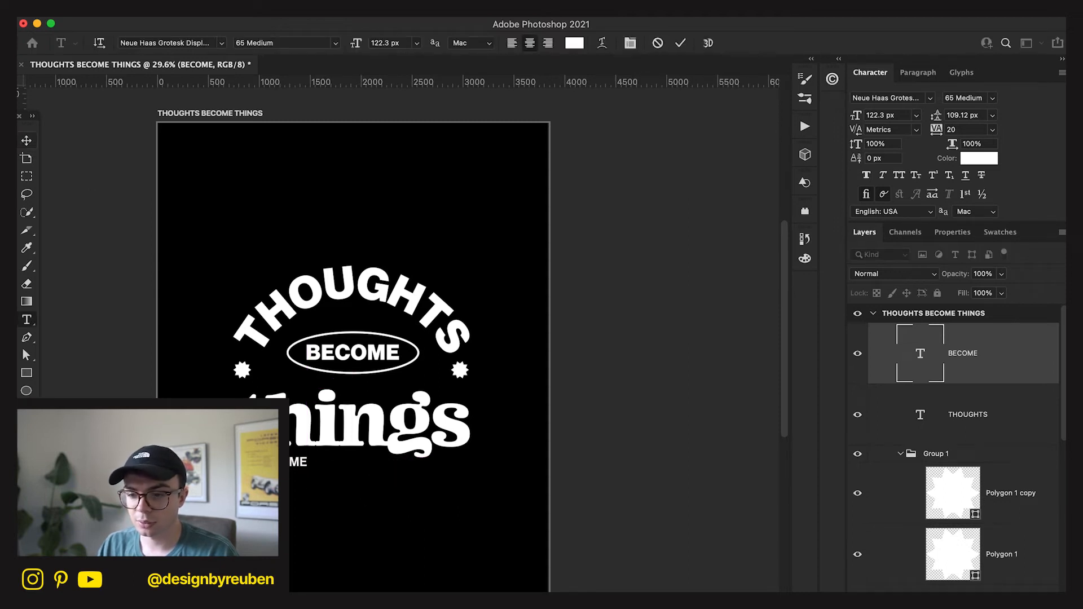
key("t")
left_click(265, 417)
left_click(657, 43)
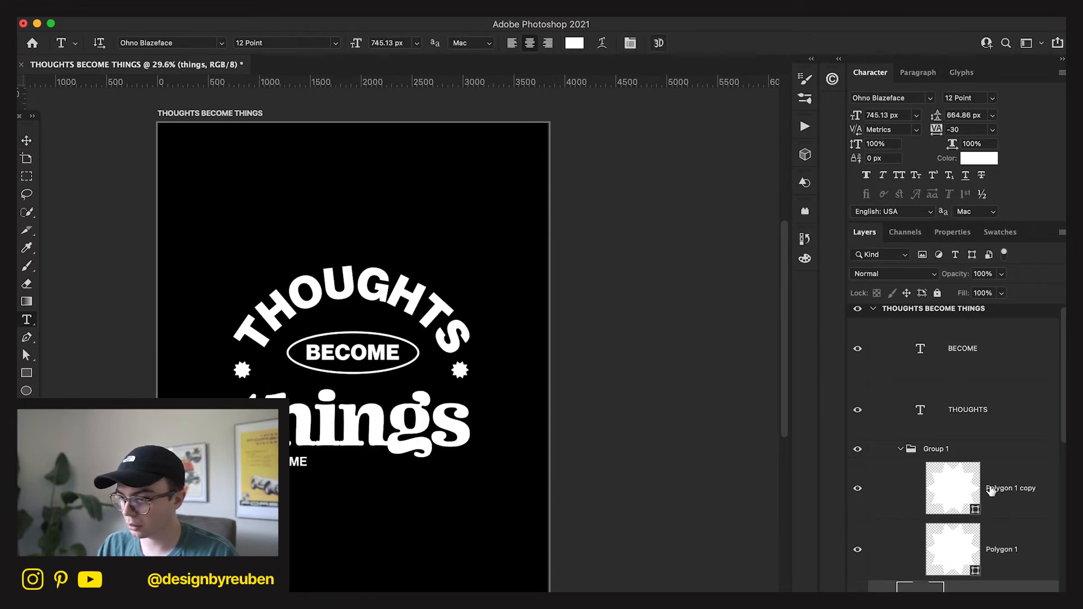
left_click(985, 575)
scroll(981, 567, "down", 1)
left_click(982, 566)
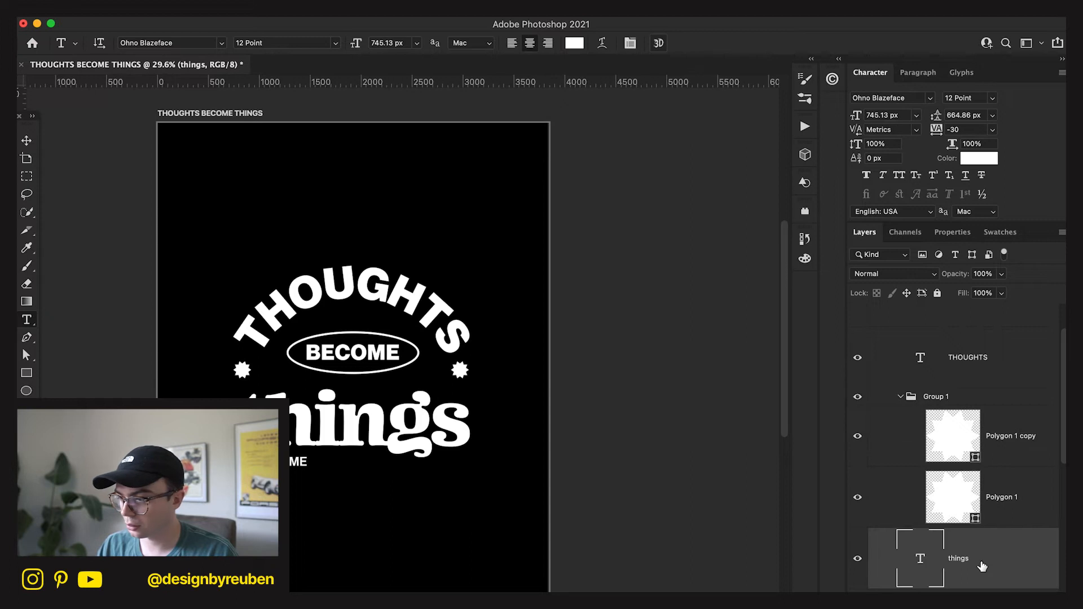
scroll(982, 558, "up", 1)
- Replace the small duplicated BECOME text with "DON'T BELIEVE EVERYTHING YOU THINK"
double_click(920, 356)
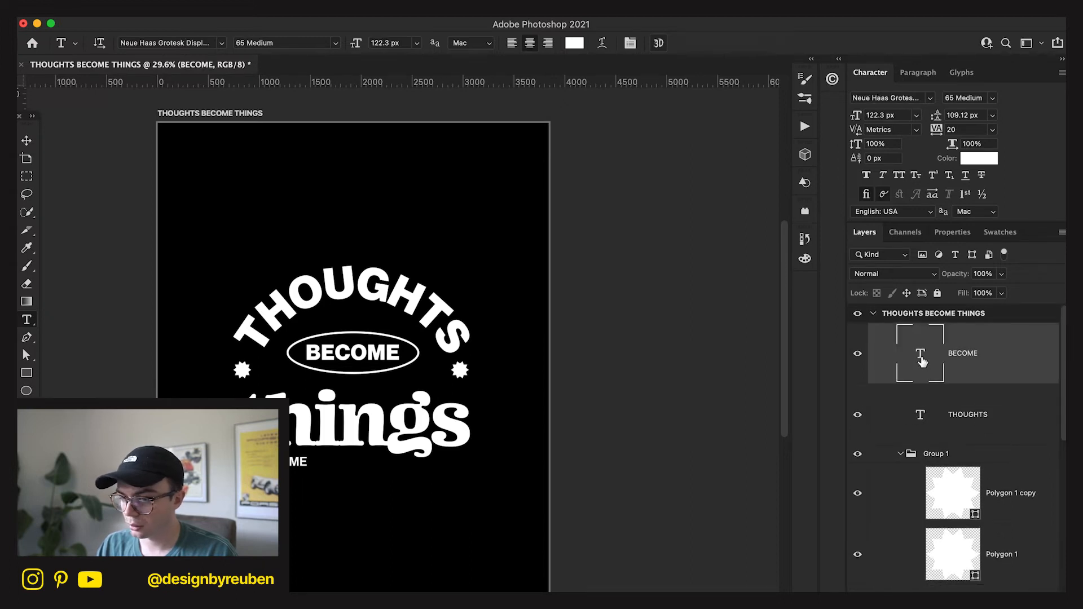
type("EB")
type("ELIEVE ")
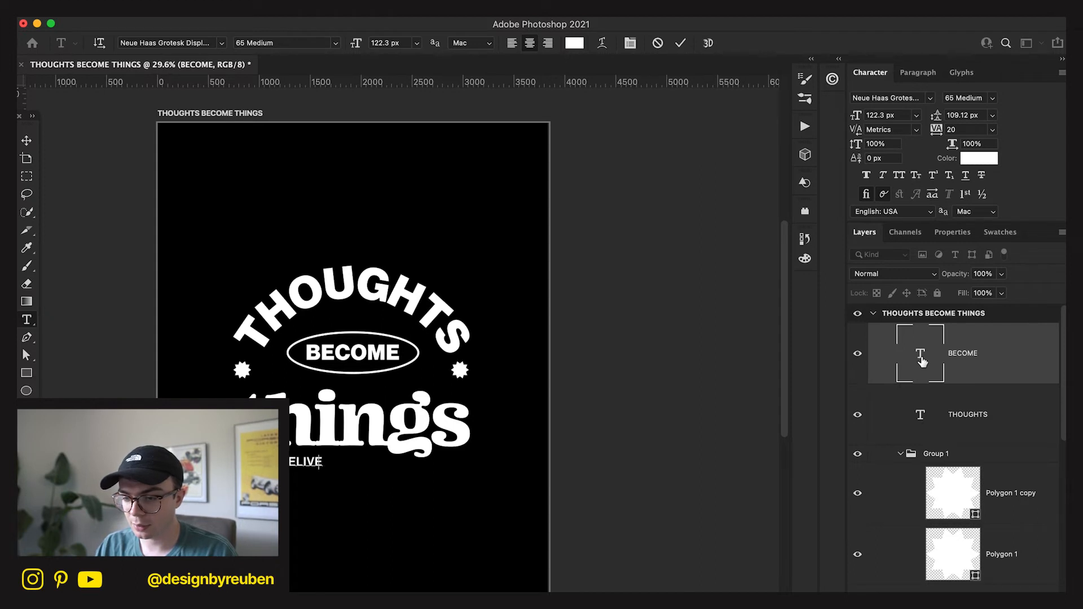
type("EVERYTHI")
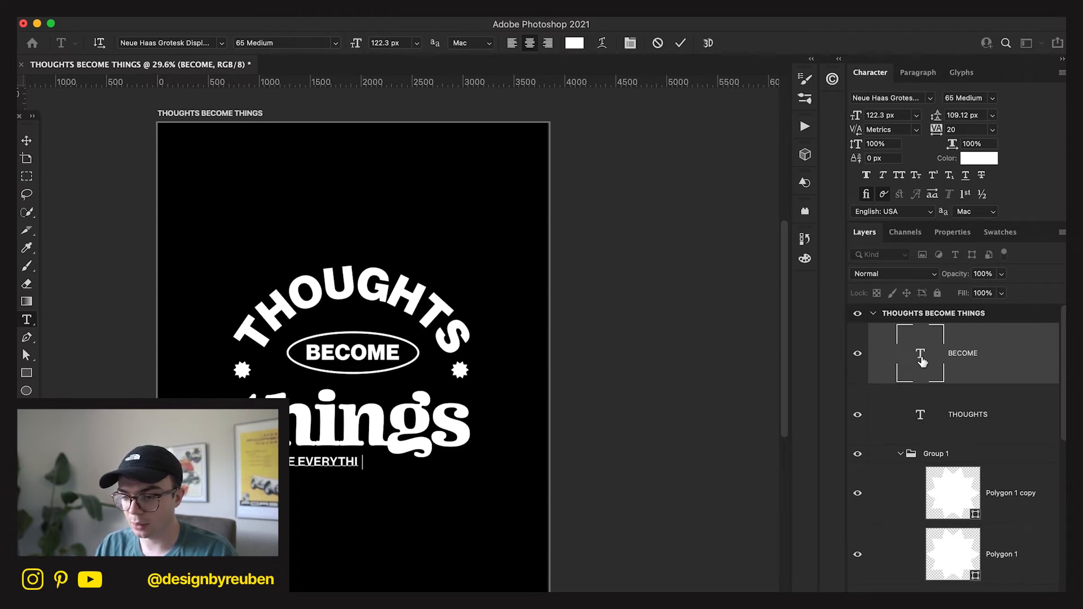
type("NG YOU THINK")
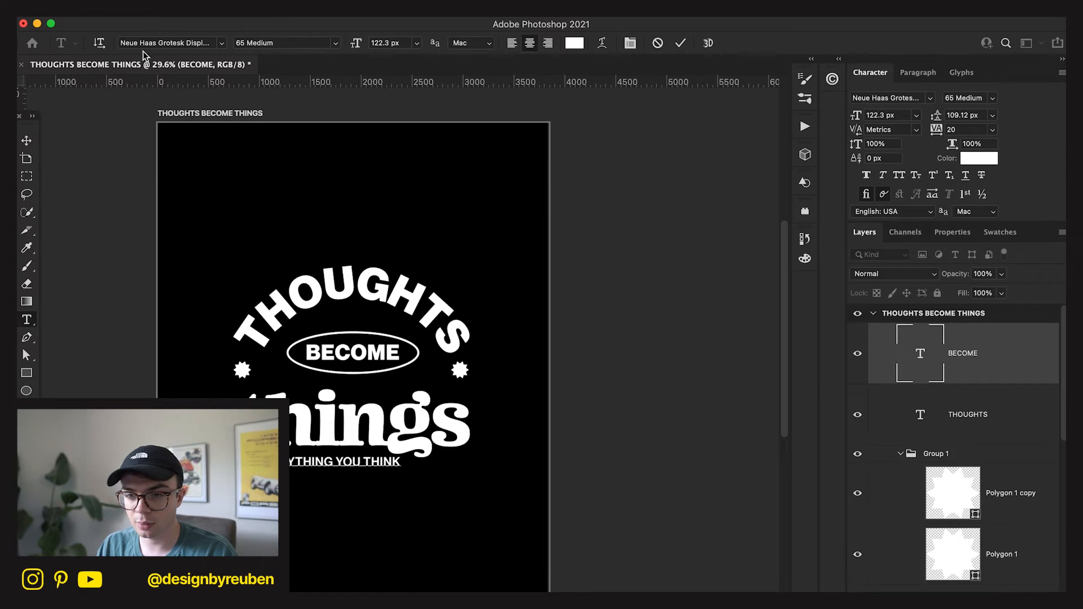
- Align the tagline beneath the word things and scale it to the word's width, at a text size of about 120.74 px
left_click(26, 141)
left_click_drag(345, 500, 413, 505)
key("super+t")
left_click_drag(472, 472, 475, 471)
left_click(709, 43)
left_click_drag(509, 411, 509, 419)
scroll(509, 420, "down", 3)
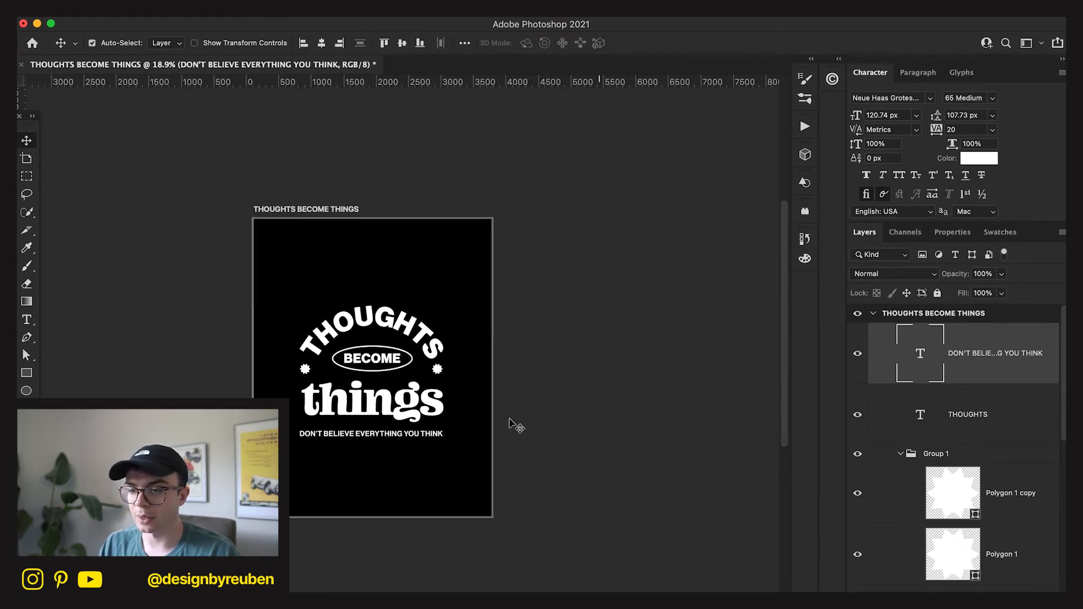
scroll(511, 424, "up", 5)
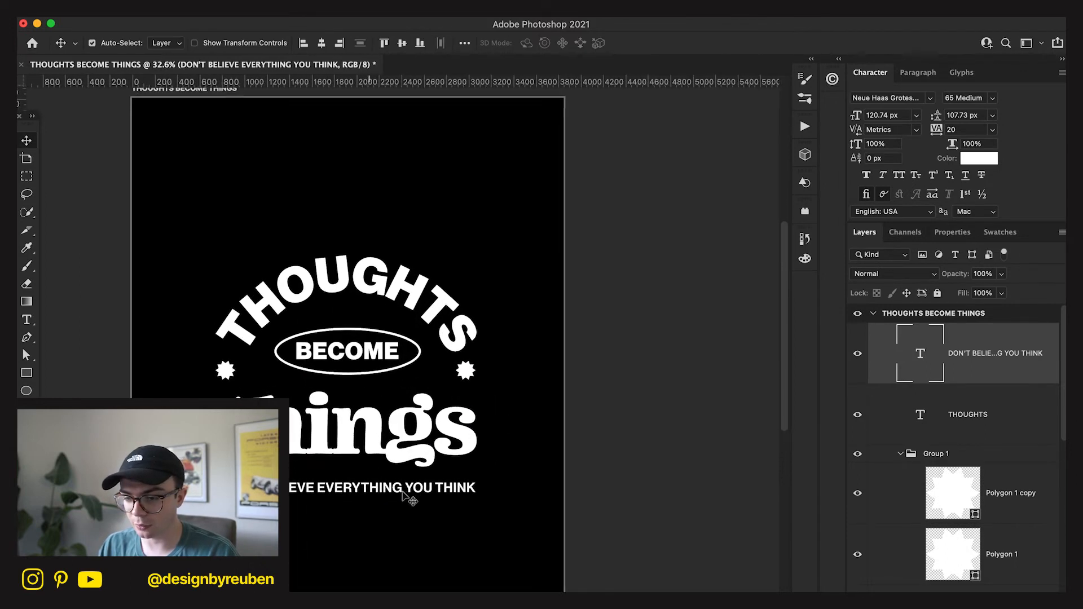
- Break the tagline after EVERYTHING so that YOU THINK sits on a second line
key("t")
scroll(406, 502, "down", 2)
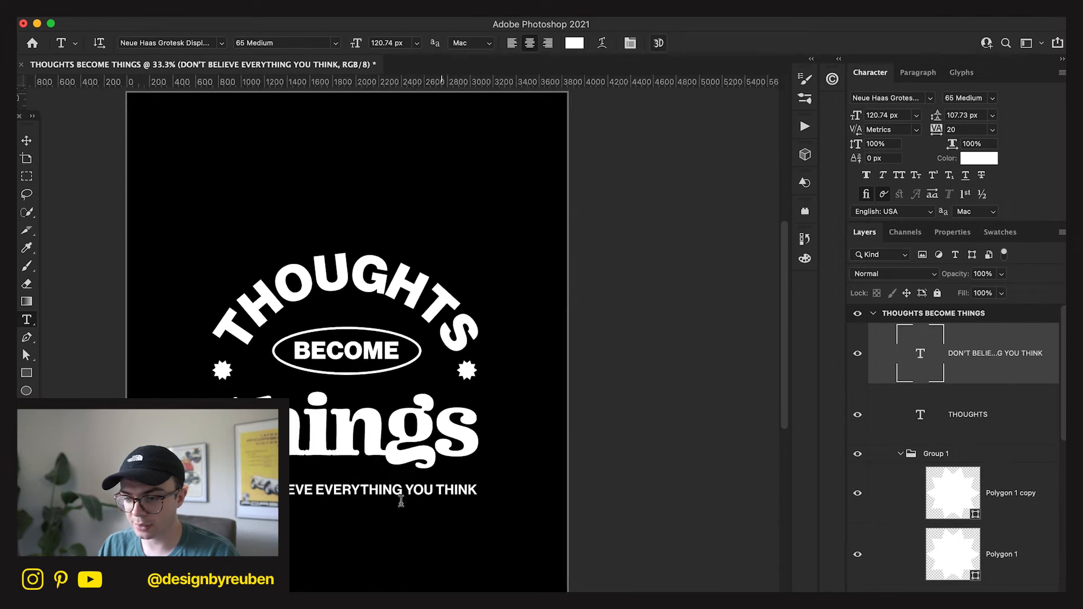
left_click(401, 489)
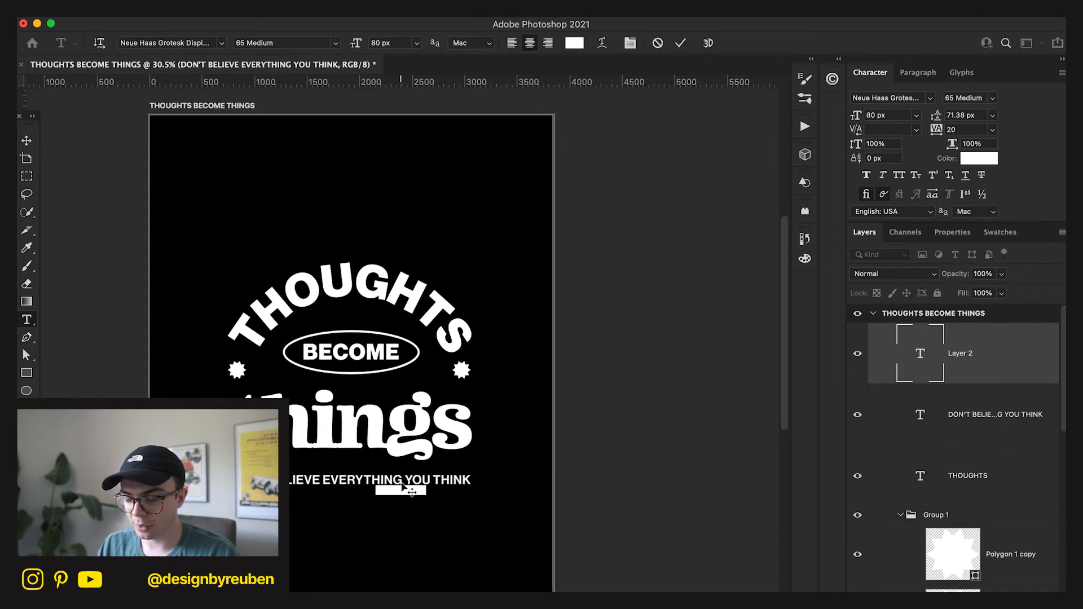
left_click(657, 43)
left_click(400, 478)
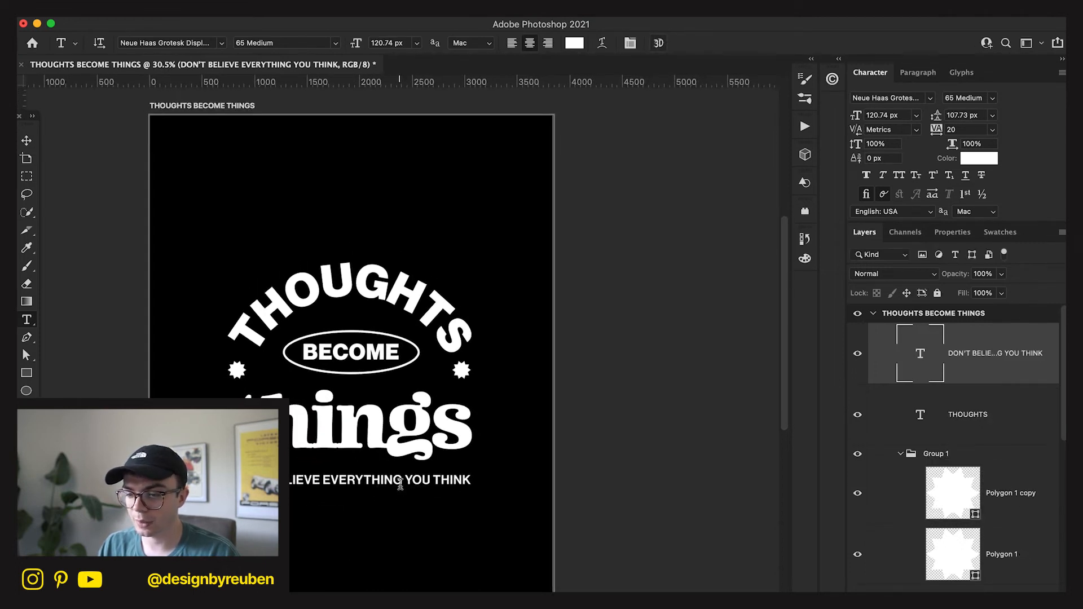
key("Return")
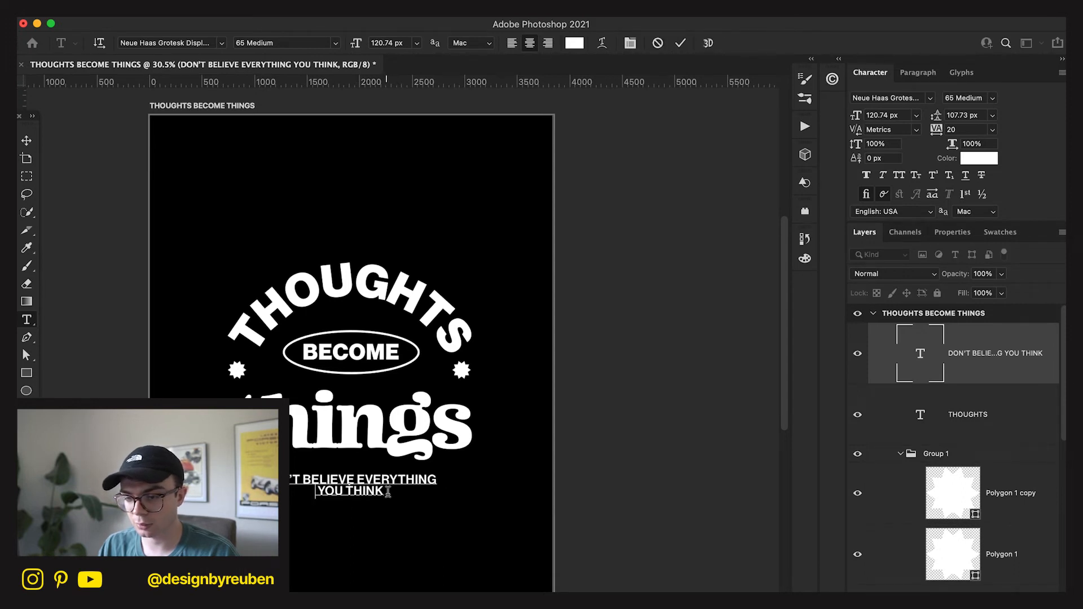
- Set the leading of the whole tagline to 128 px
key("super+a")
key("Return")
left_click_drag(940, 119, 958, 120)
left_click(34, 139)
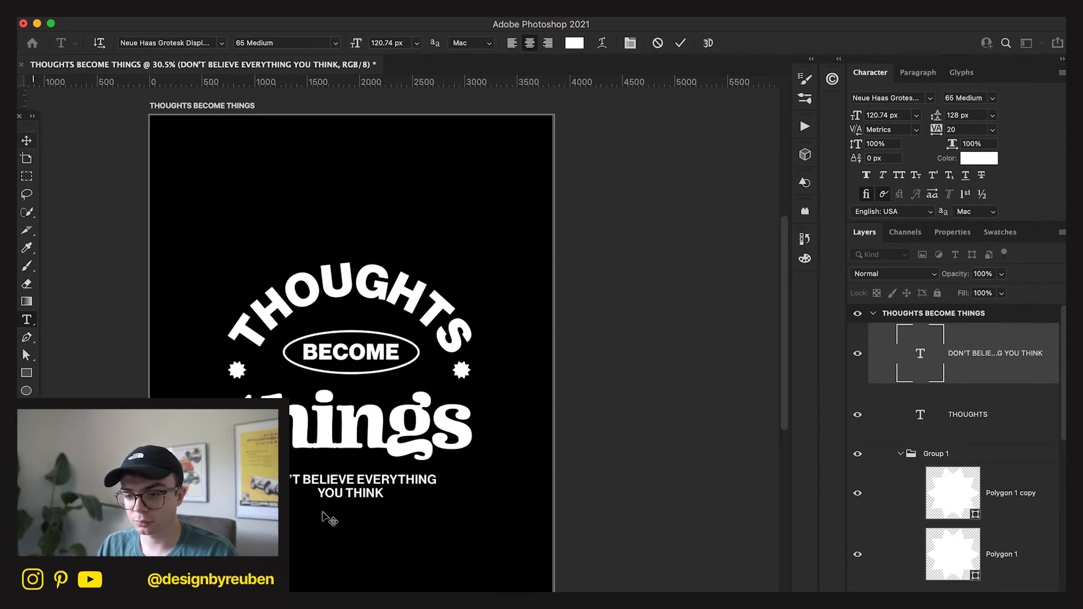
- Nudge the two-line tagline slightly upward, closer to the word things
left_click_drag(482, 575, 482, 573)
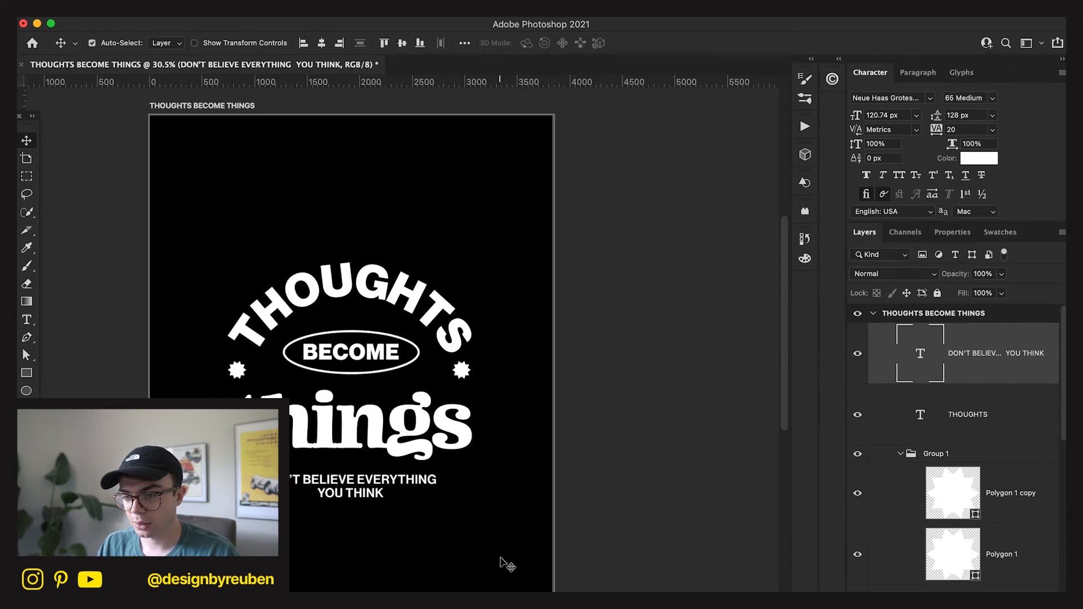
key("Up")
key("Up")
key("Up")
key("Up")
key("Up")
key("Up")
key("Up")
key("Up")
key("Up")
key("Up")
key("Up")
key("Up")
key("Up")
key("Up")
key("Up")
key("Up")
key("Up")
key("Up")
key("Up")
key("Up")
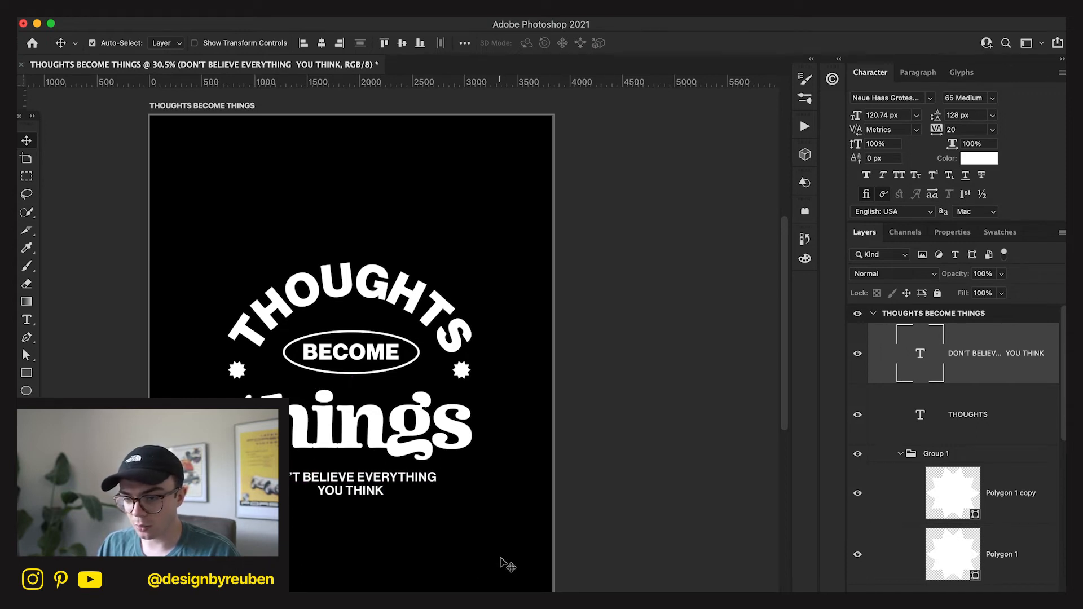
- Set the word EVERYTHING in the tagline to the 66 Medium Italic style
key("t")
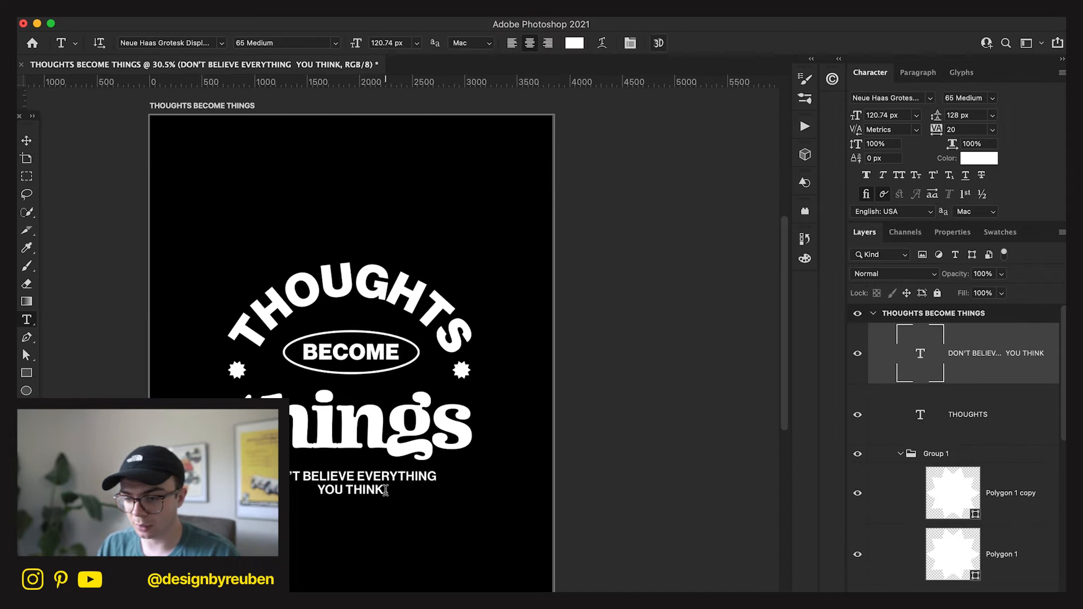
left_click(343, 490)
double_click(379, 489)
left_click_drag(332, 490, 372, 490)
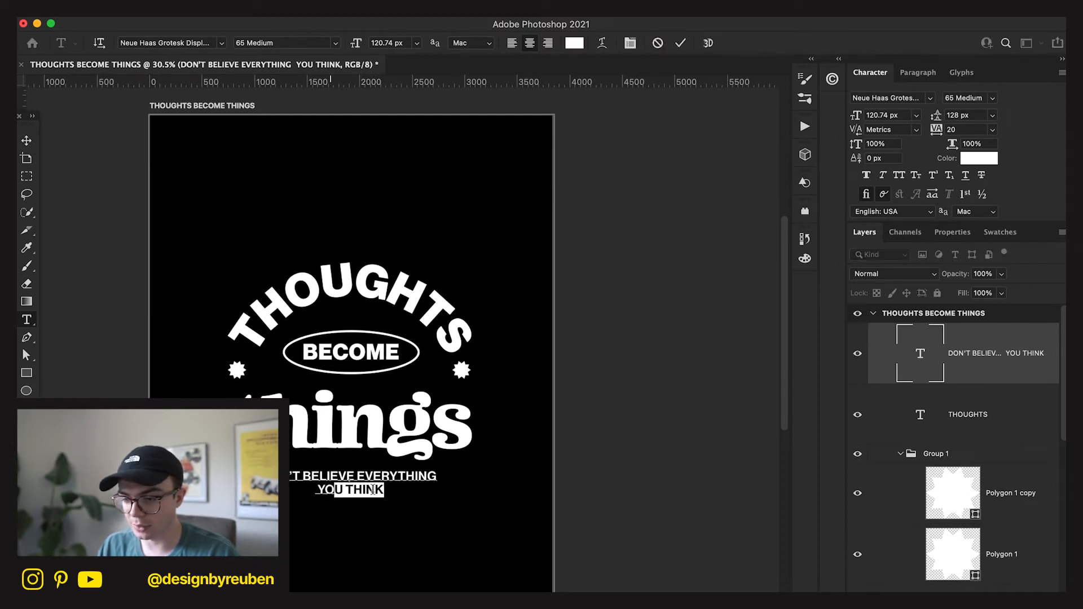
double_click(359, 480)
left_click_drag(357, 475, 456, 476)
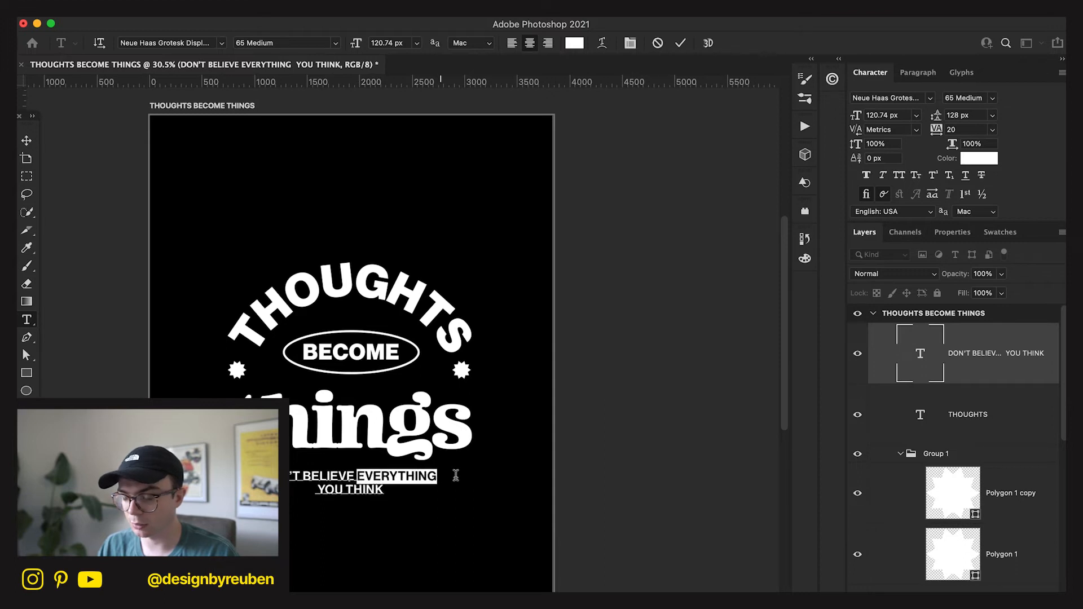
left_click(992, 100)
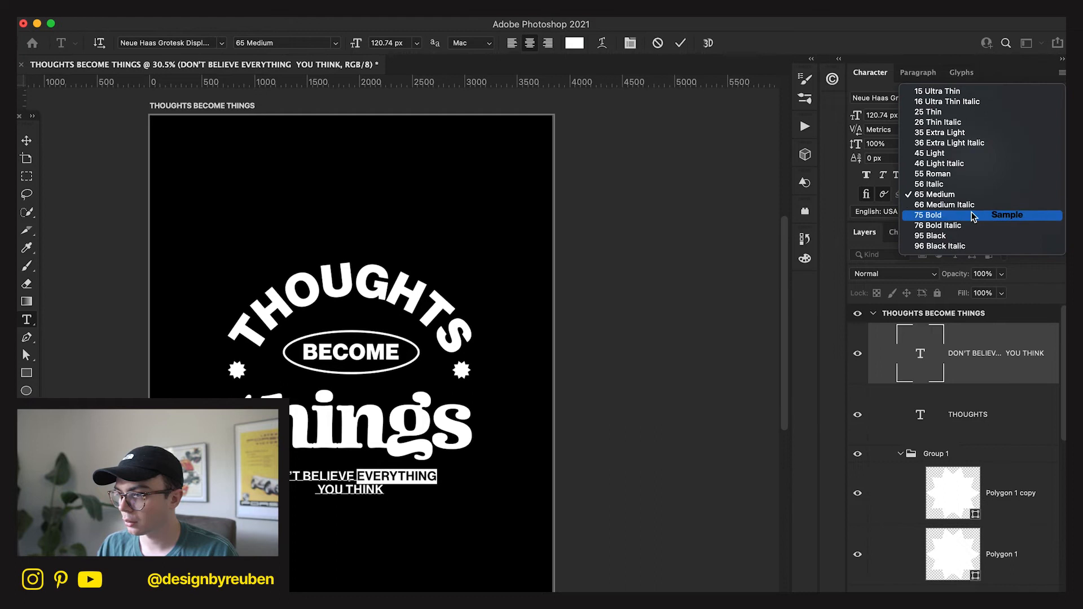
key("Down")
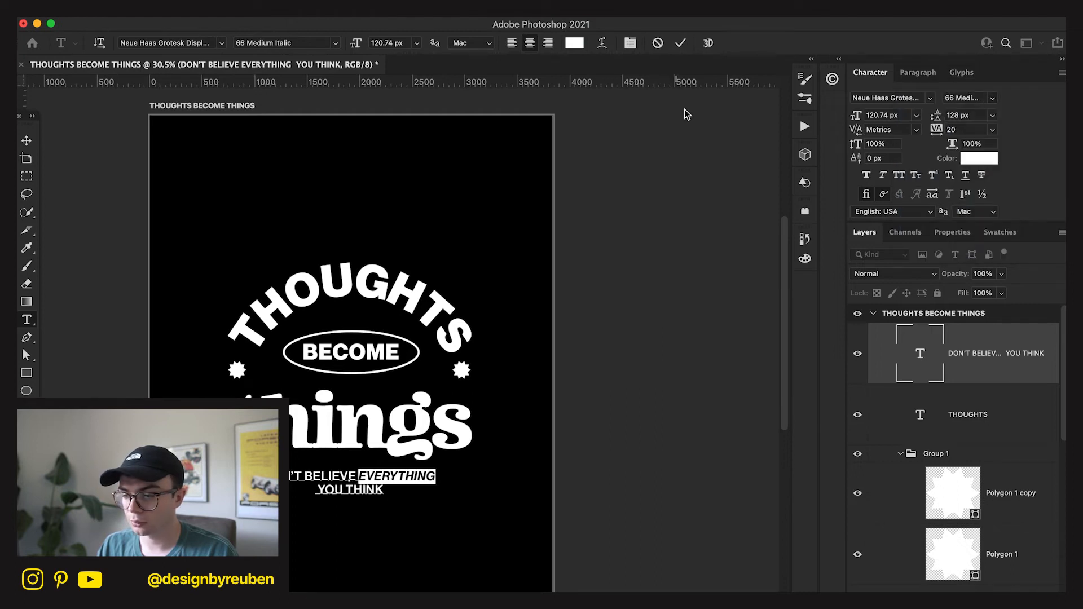
left_click(681, 43)
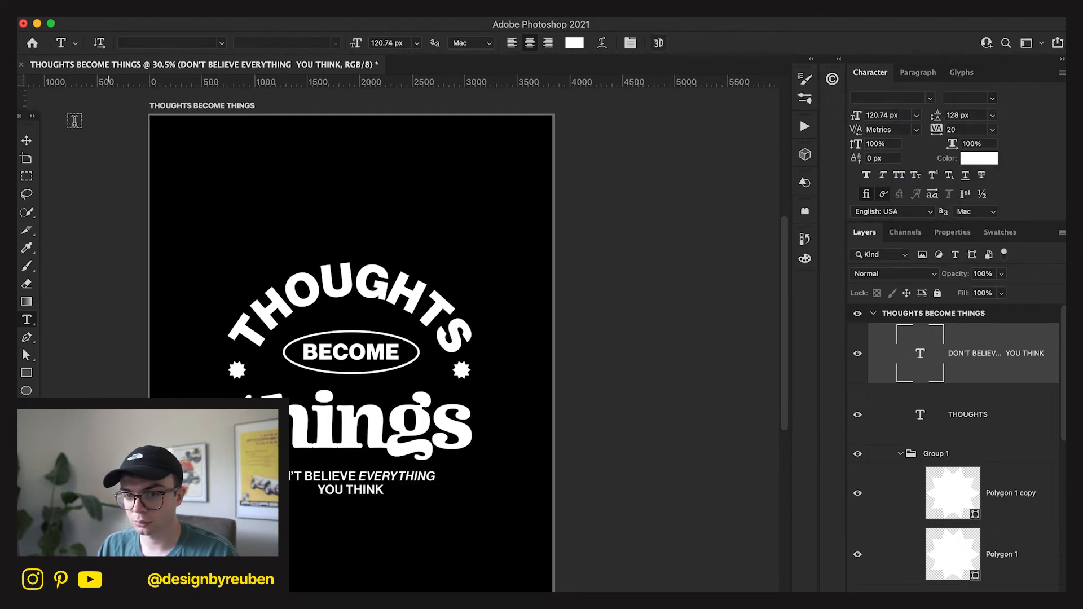
- Set the whole tagline's leading to 150 px and nudge the text slightly upward
left_click(30, 140)
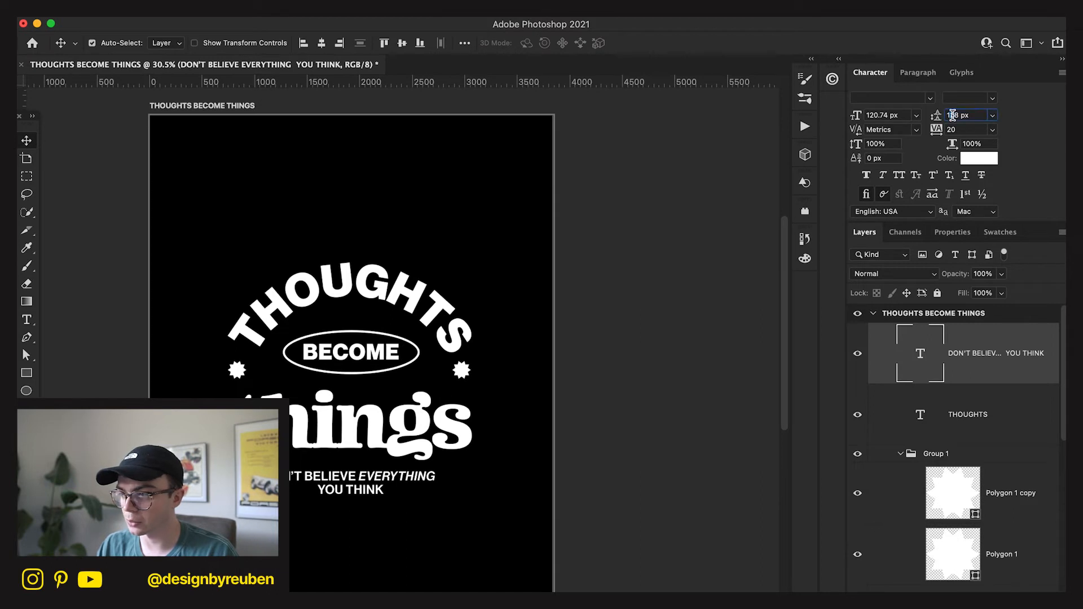
key("BackSpace")
type("150")
key("Return")
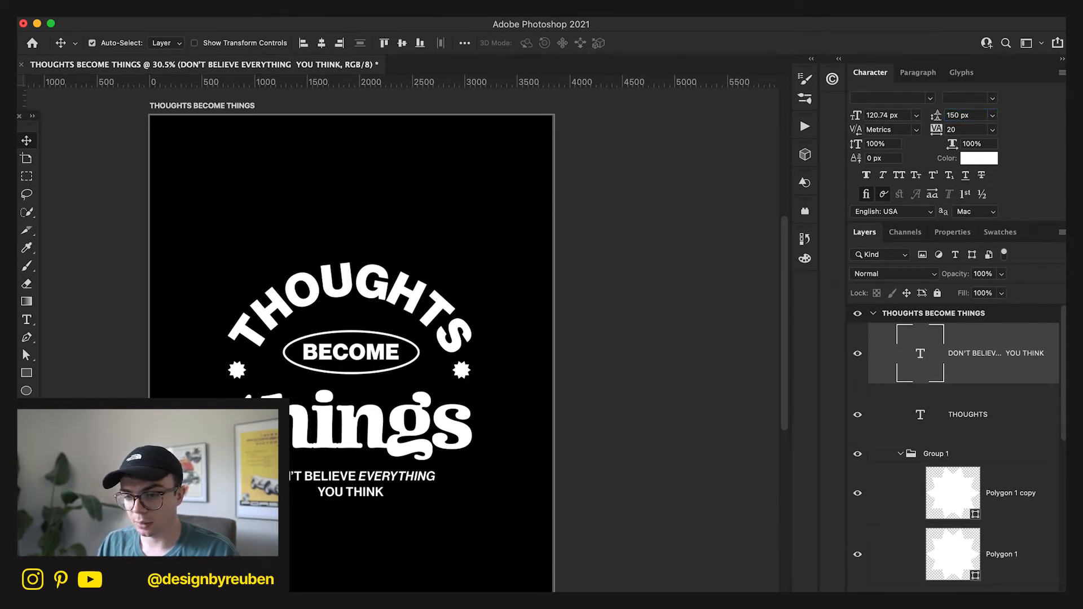
scroll(444, 413, "down", 2)
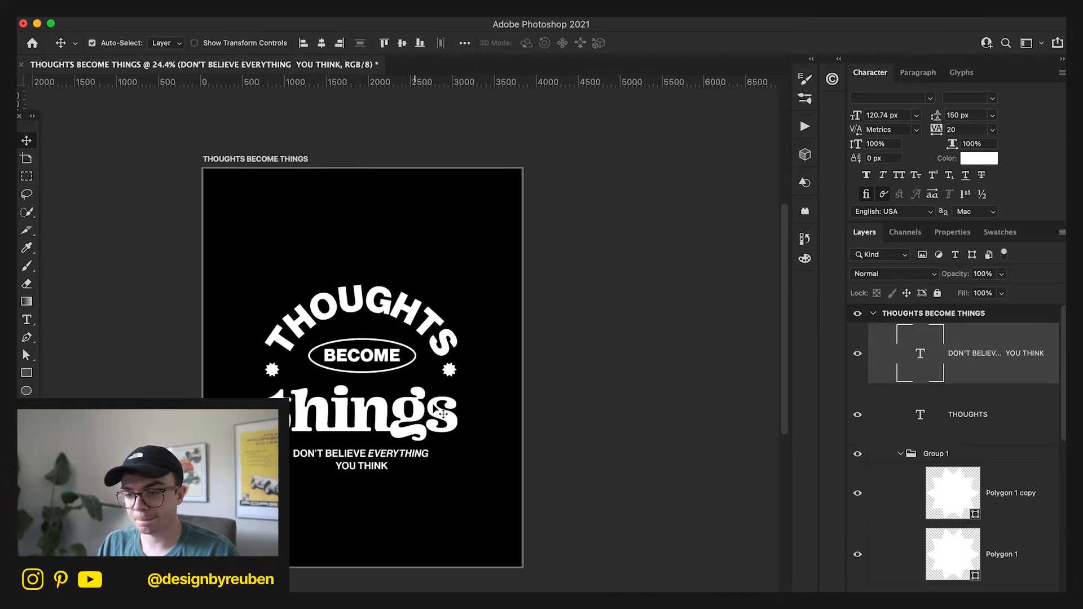
scroll(444, 413, "down", 1)
key("shift+Up")
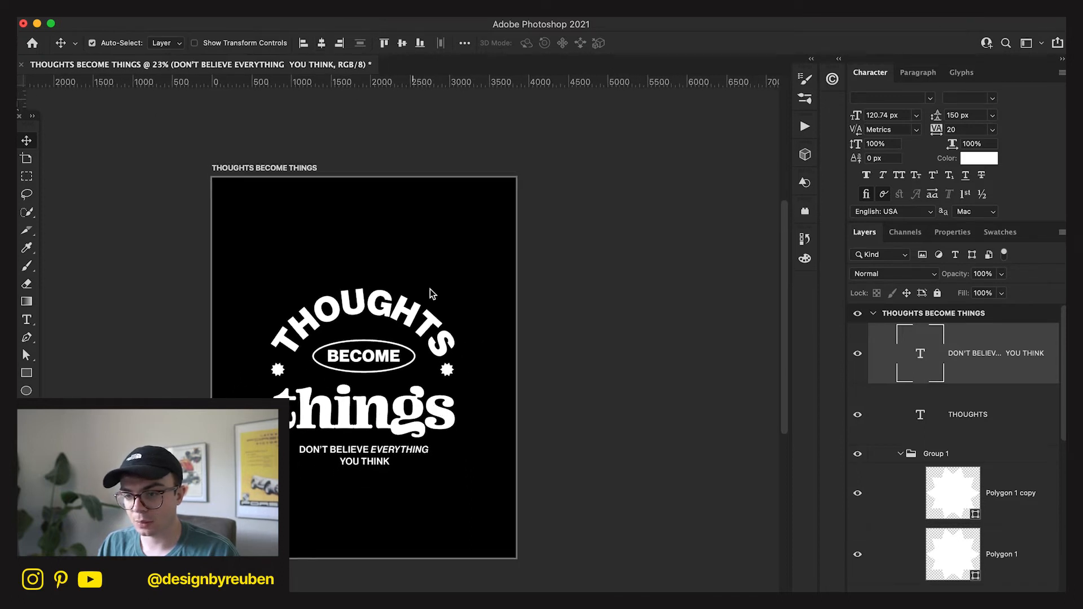
- Group all visible lettering and shape layers above the black background and Ellipse 1, and name the group TEXT
scroll(446, 330, "up", 1)
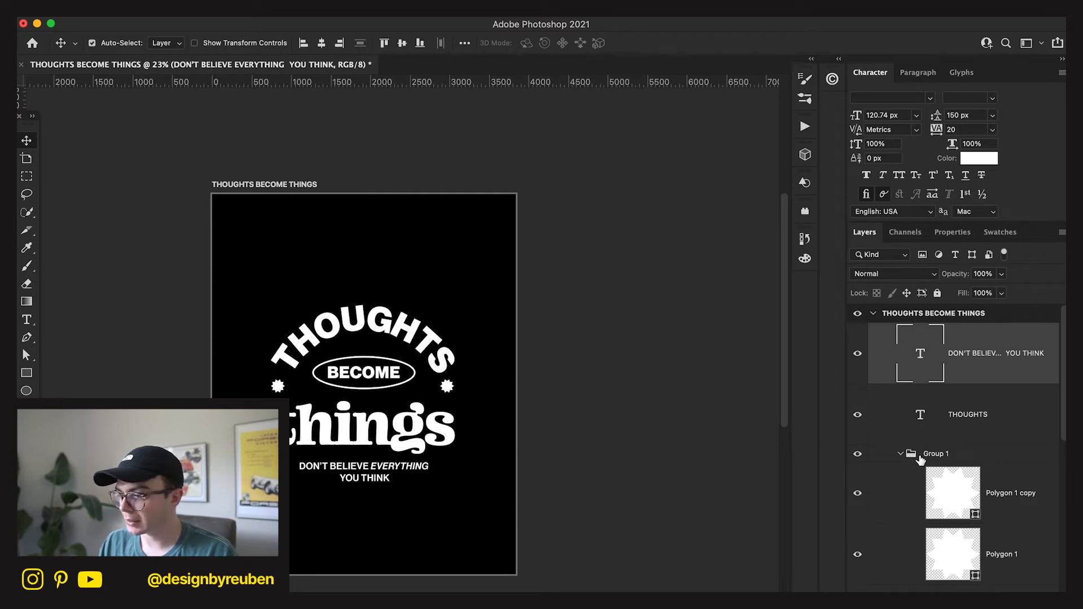
left_click(901, 454)
scroll(959, 531, "down", 5)
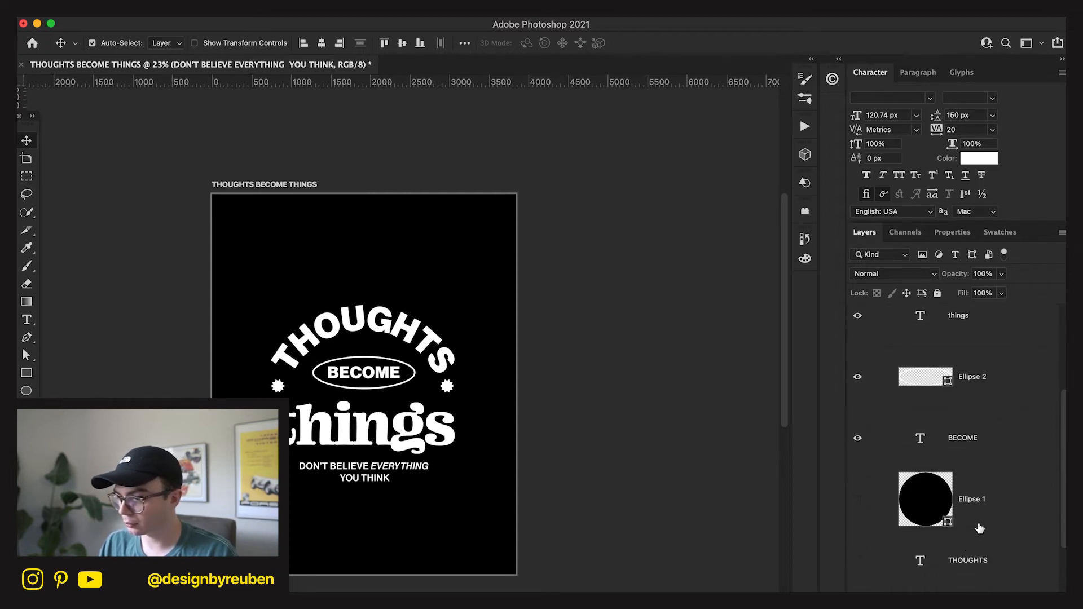
scroll(987, 456, "down", 3)
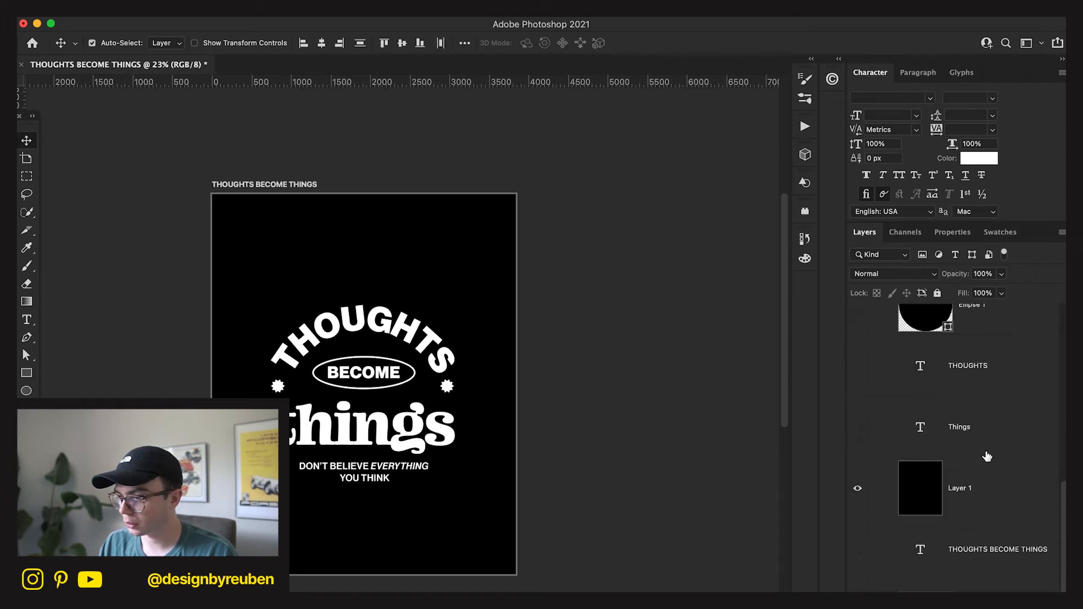
scroll(987, 457, "up", 8)
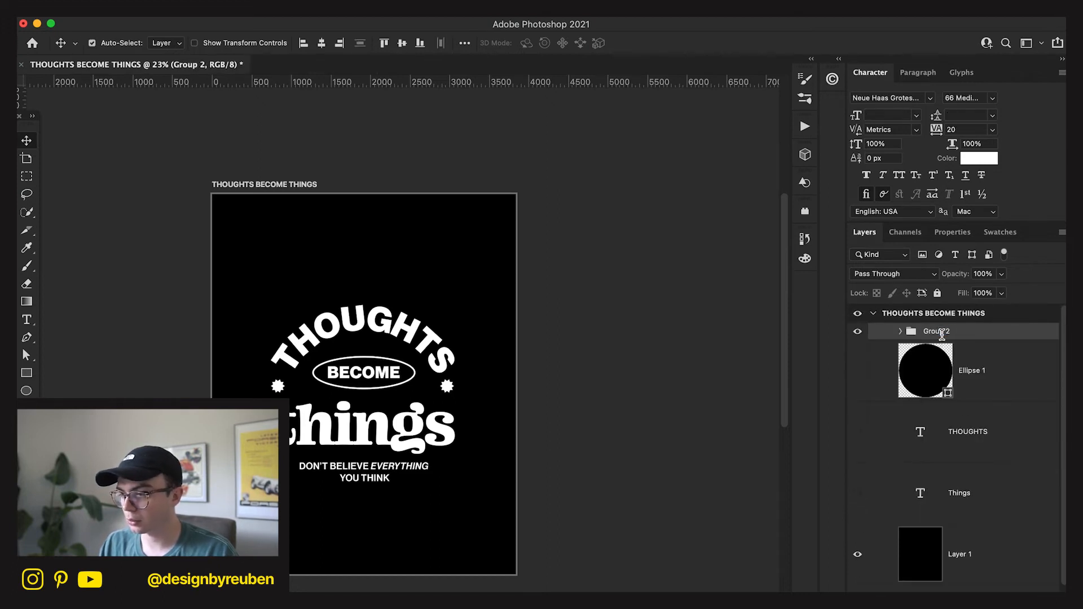
double_click(936, 332)
type("TEXT")
key("Return")
- Centre the TEXT group vertically on the artboard and scale it proportionally to about 111.38%
left_click(401, 43)
key("ctrl+t")
mouse_move(463, 393)
left_mouse_down()
mouse_move(472, 372)
mouse_move(469, 388)
left_mouse_up()
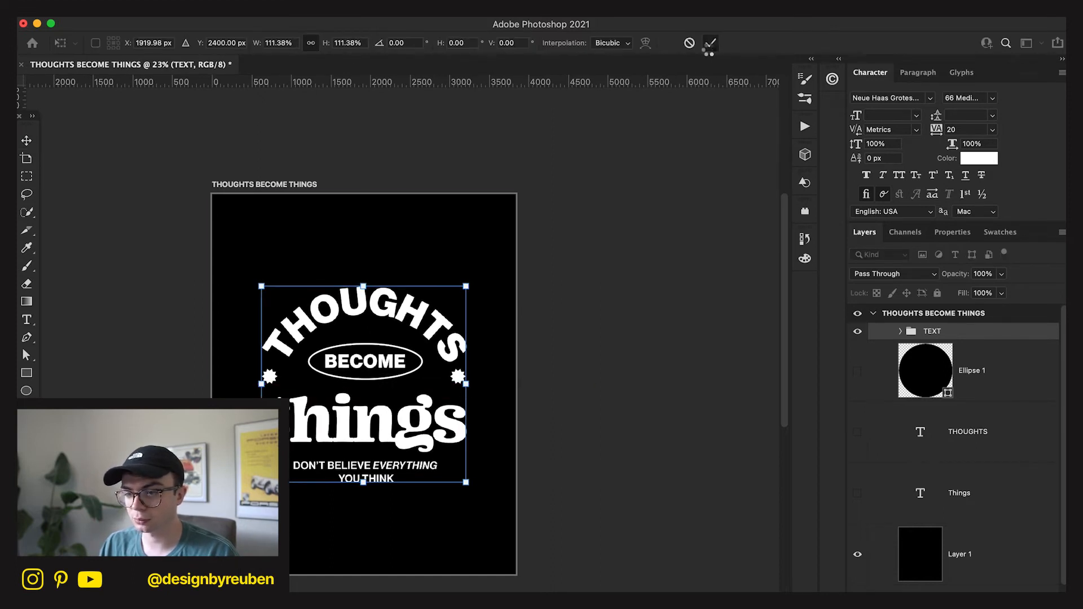
left_click(710, 44)
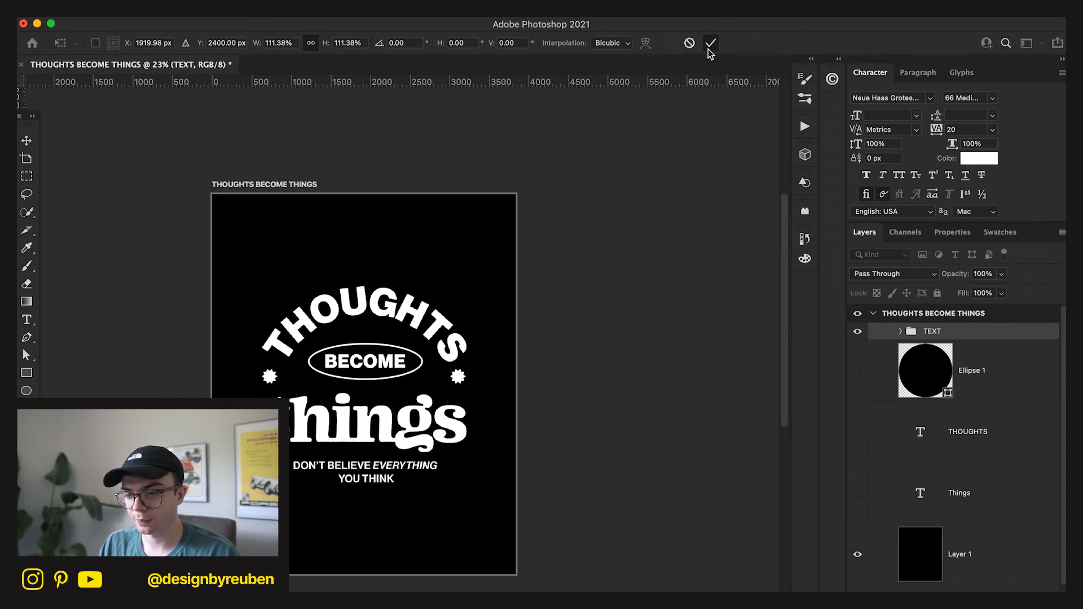
- Convert the TEXT group to a smart object and delete the leftover layers between it and the hidden photo
right_click(940, 333)
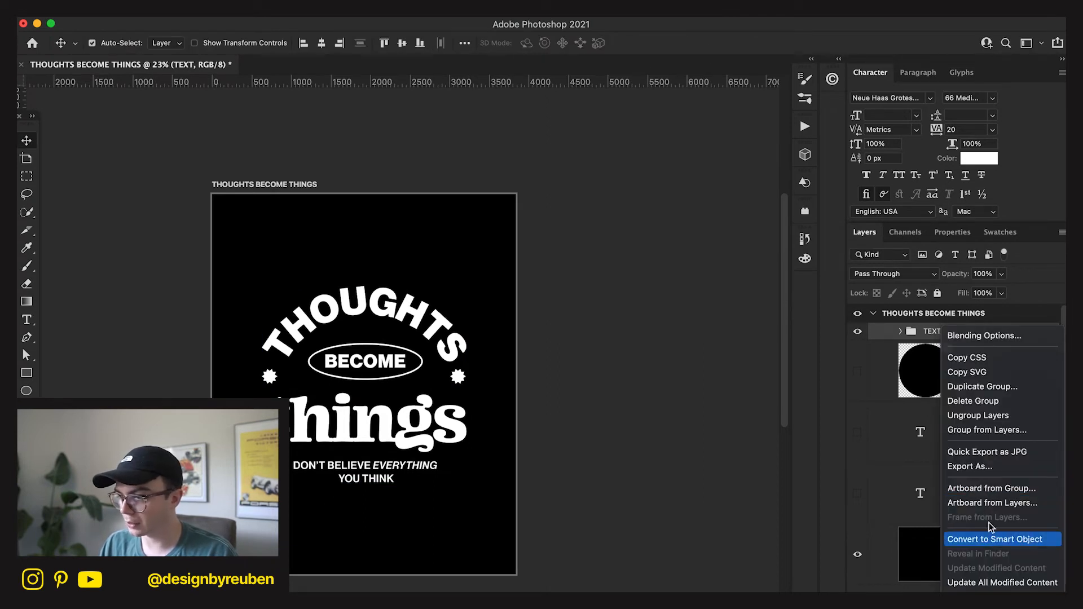
left_click(990, 538)
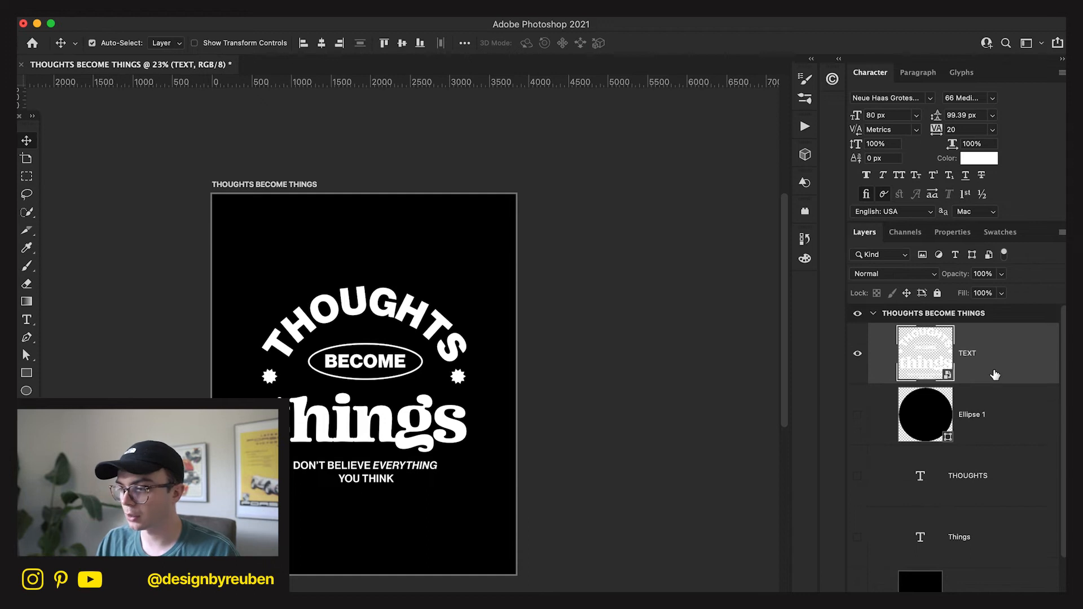
left_click(994, 432)
key("BackSpace")
key("BackSpace")
key("BackSpace")
key("BackSpace")
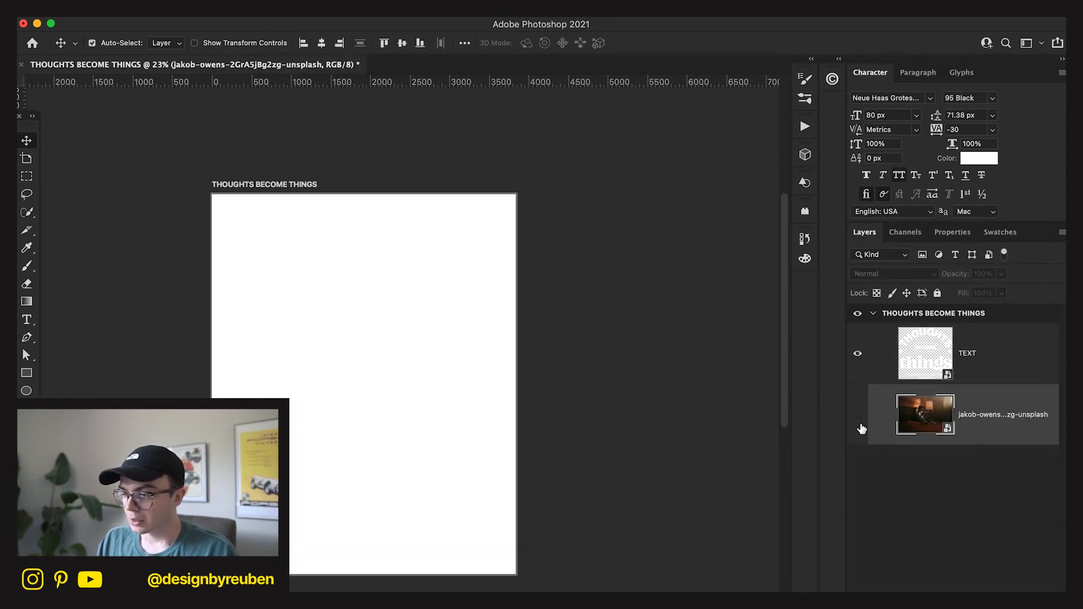
- Show the hidden photo layer and scale the photo proportionally to about 134.35% behind the lettering
left_click(857, 415)
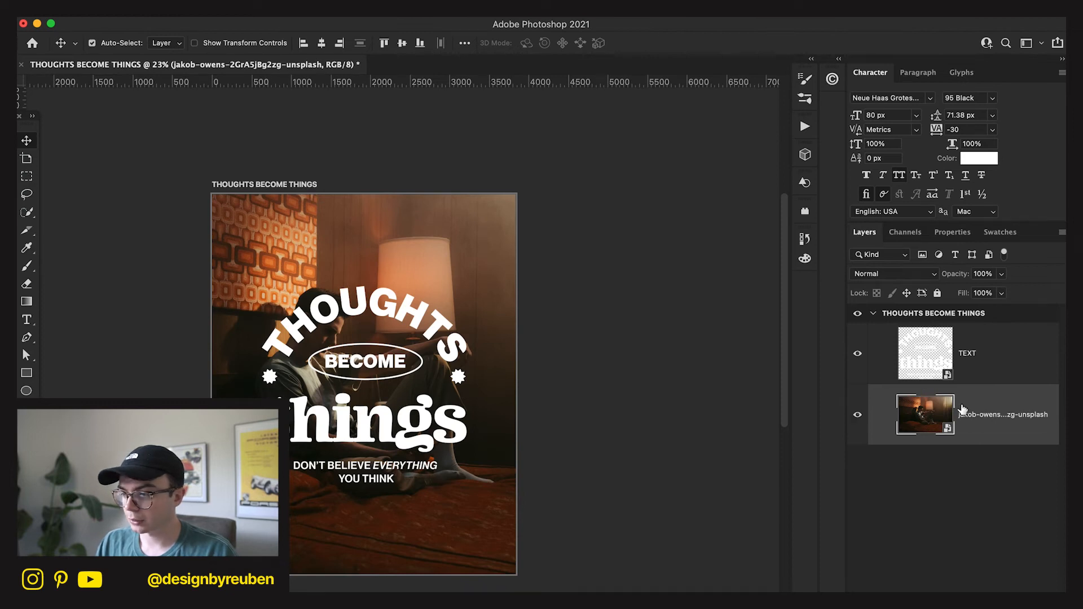
key("super+t")
left_click_drag(663, 383, 689, 382)
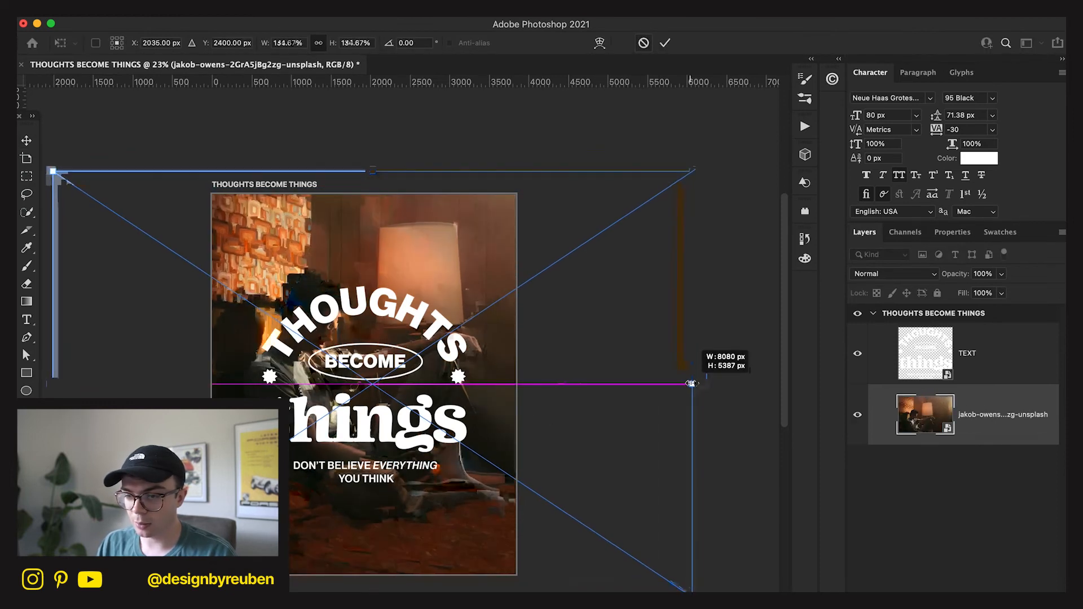
left_click_drag(551, 474, 554, 502)
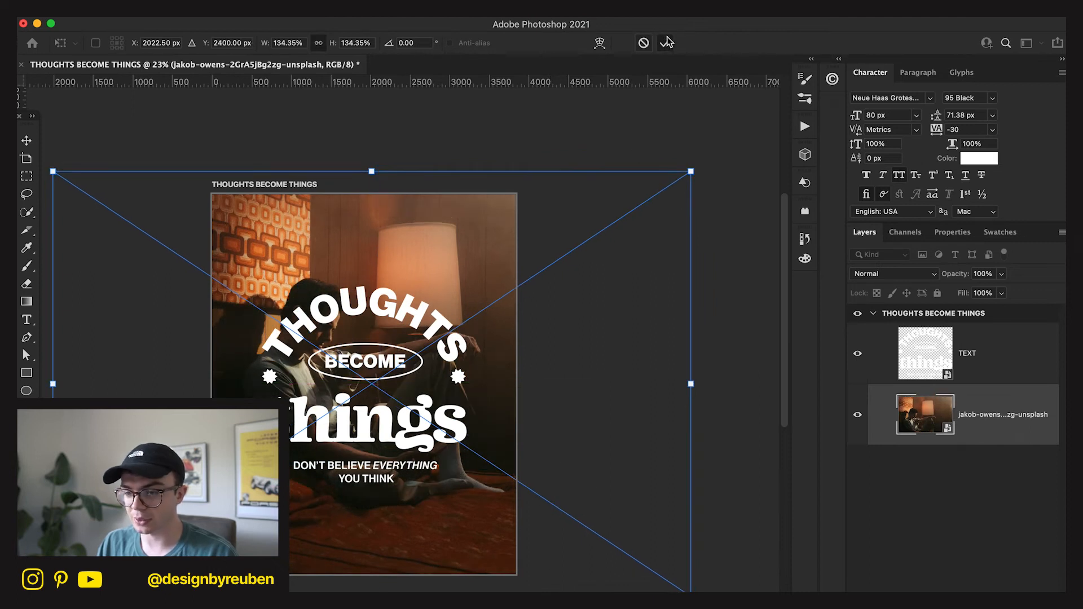
key("Return")
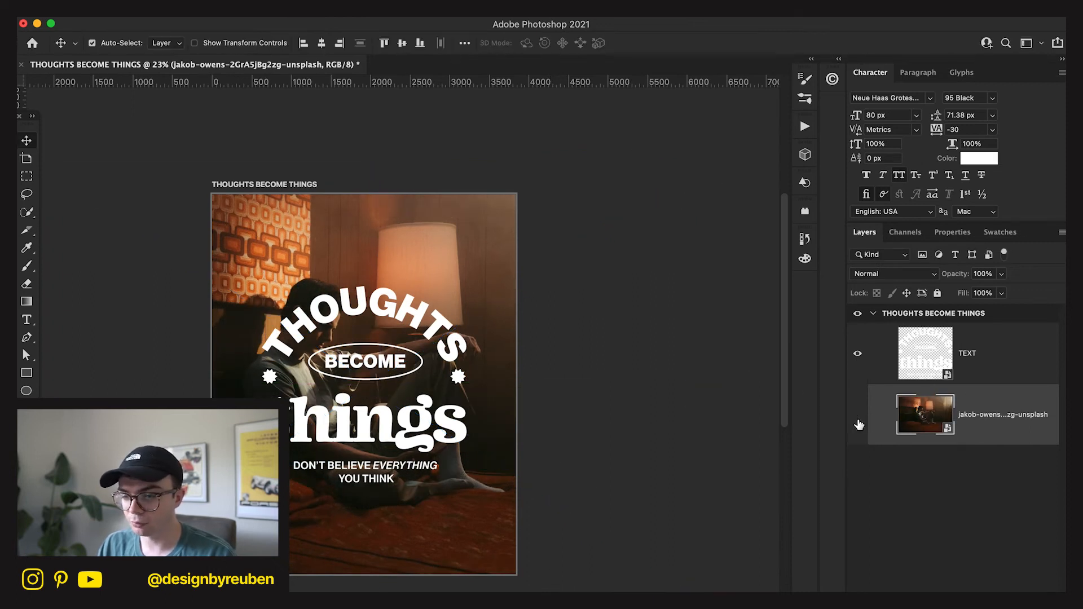
- Hide the photo layer, switch to Unsplash in the browser and download the photo of the seated man beside the lamp and orange patterned wall
left_click(857, 414)
left_click(899, 513)
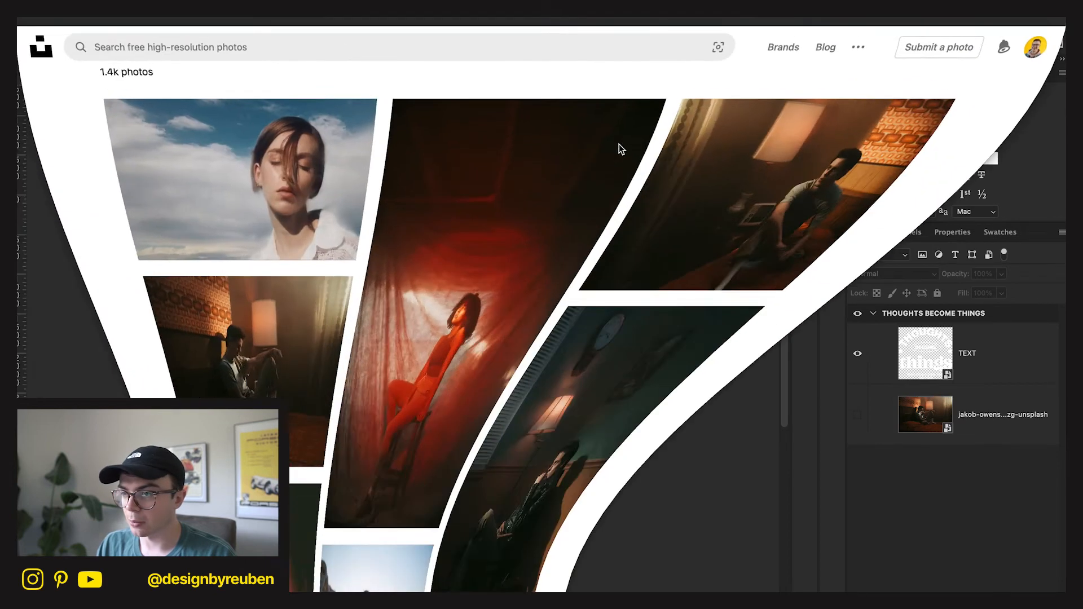
scroll(908, 306, "up", 1)
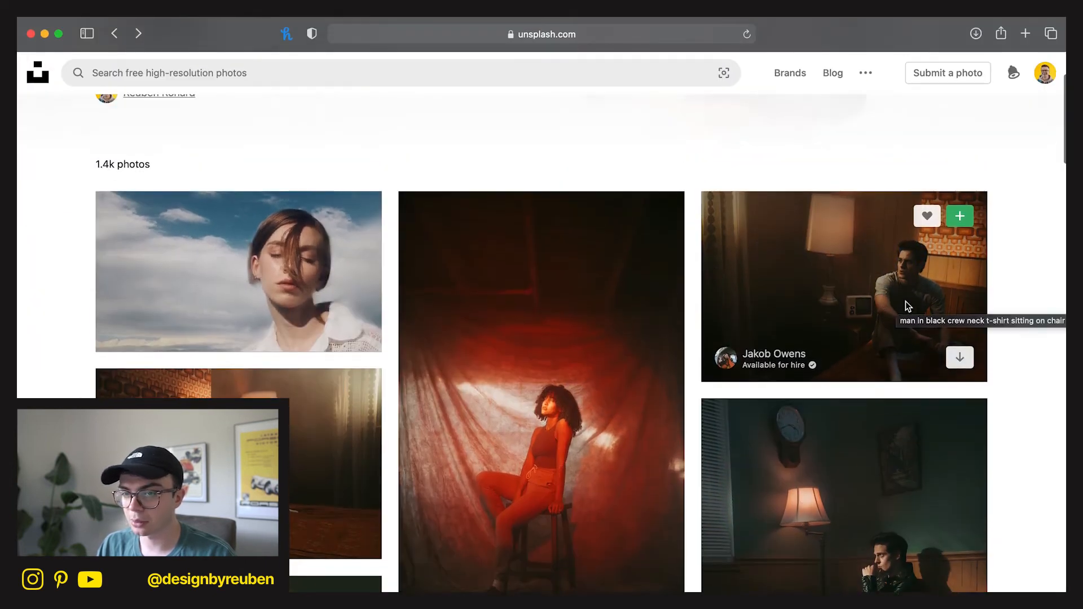
scroll(909, 313, "down", 2)
left_click(960, 315)
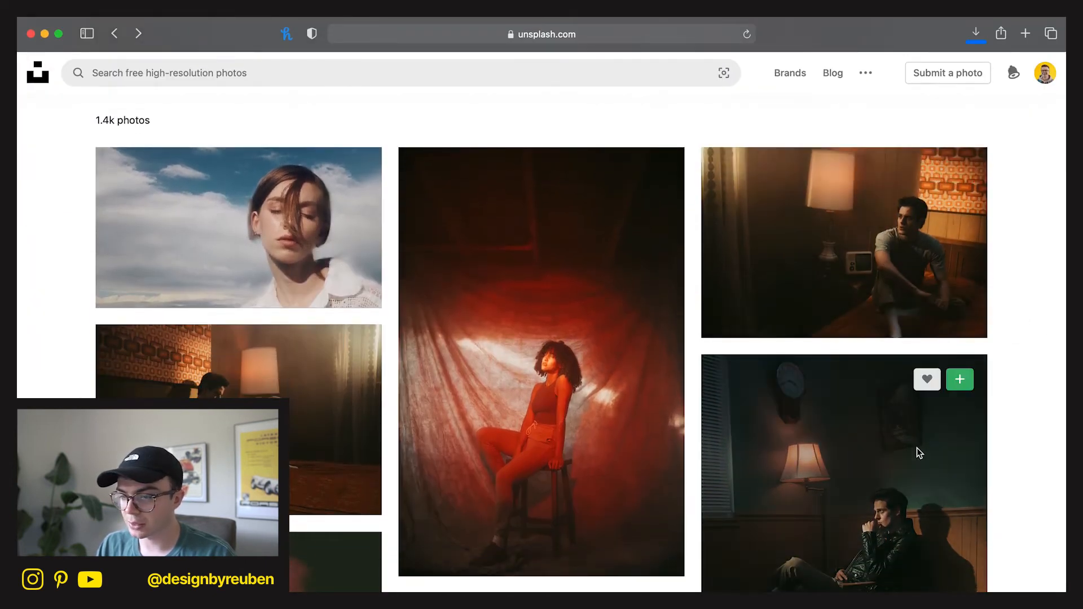
scroll(918, 452, "down", 3)
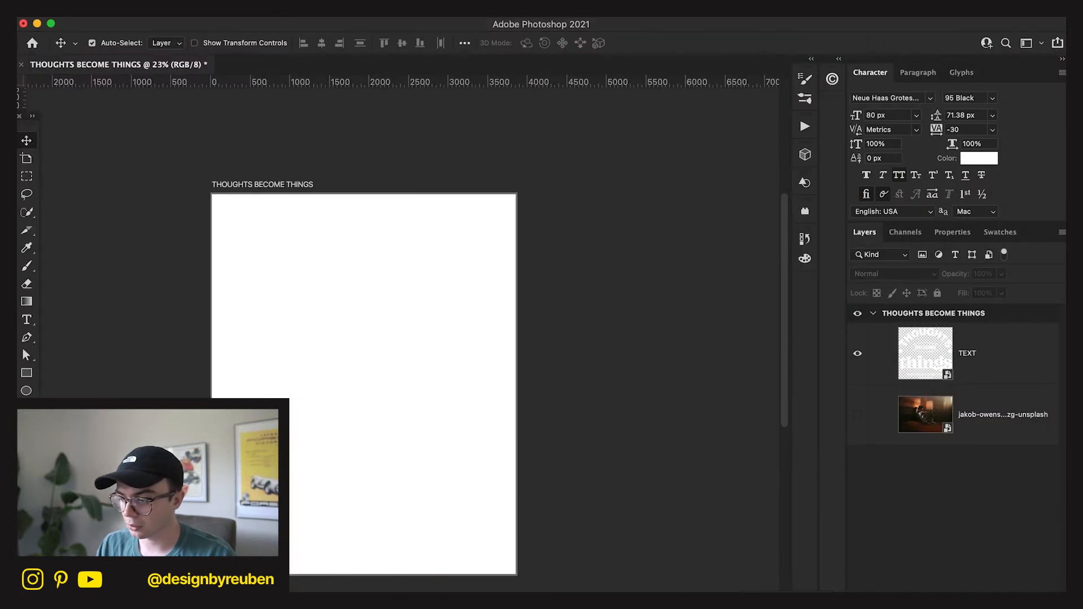
- Place the newly downloaded photo from the downloads into the poster document
left_click(837, 600)
left_click_drag(840, 546, 544, 532)
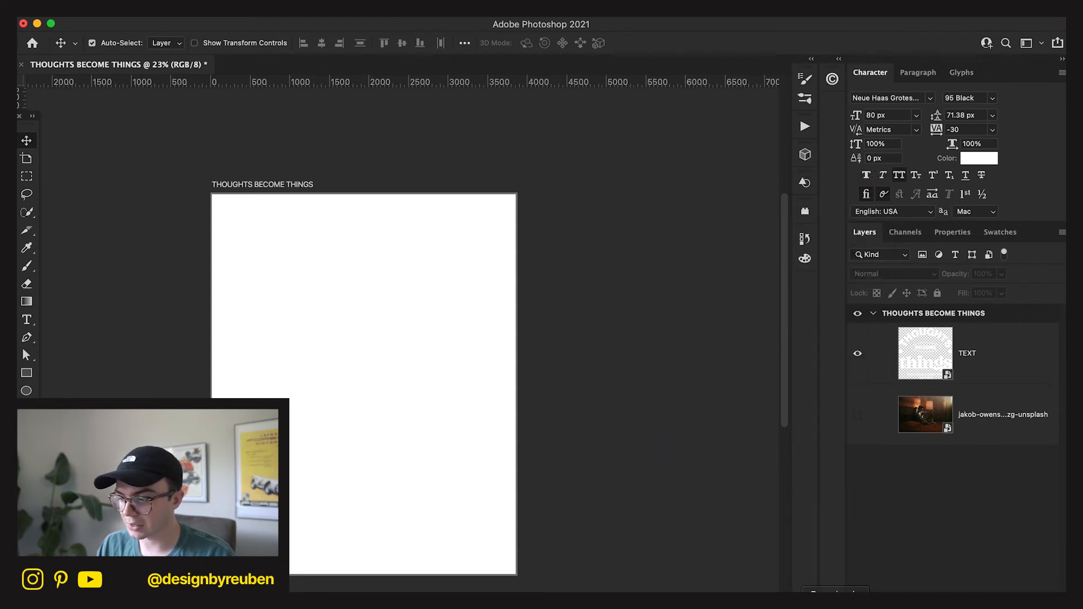
left_click(837, 601)
left_click_drag(840, 546, 377, 478)
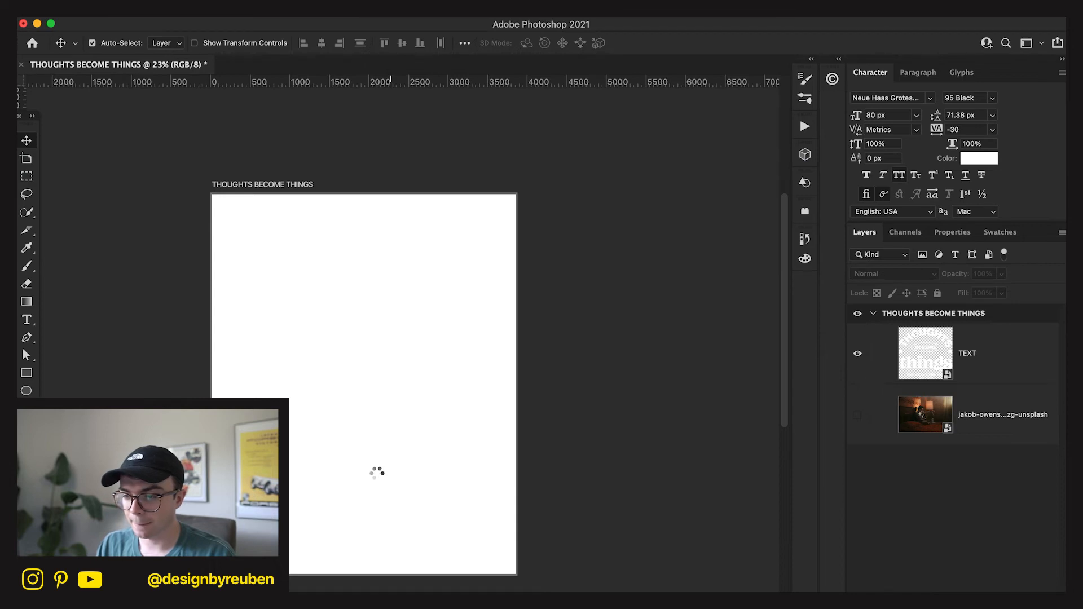
- Enlarge the placed photo to cover the artboard with the man behind the lettering, and move its layer below TEXT
left_click_drag(598, 380, 729, 384)
left_click(665, 44)
left_click_drag(563, 418, 416, 424)
left_click_drag(969, 368, 970, 446)
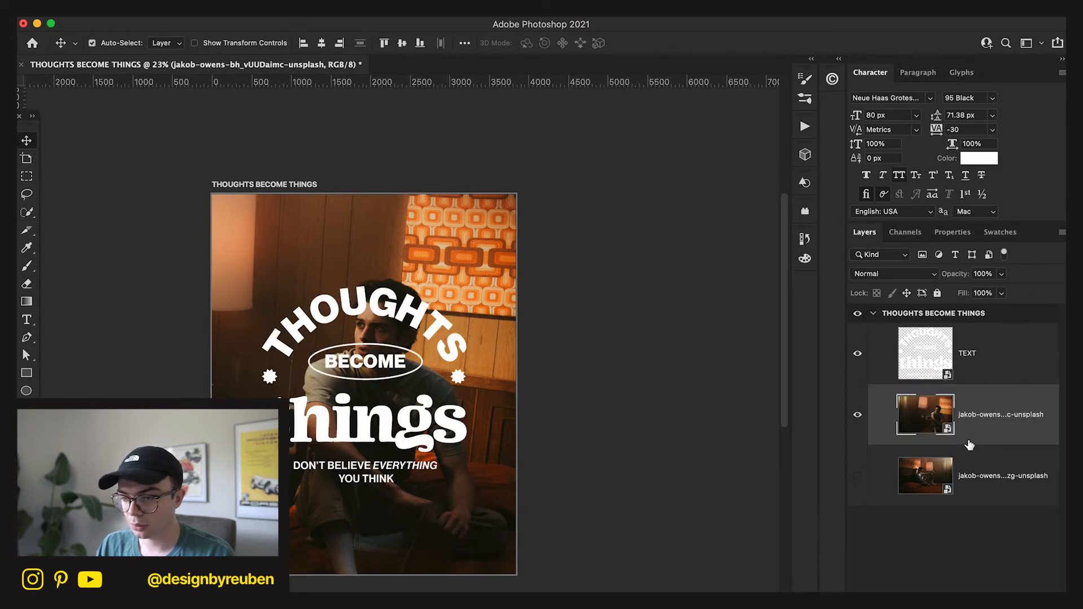
- Reposition the new photo and scale it proportionally to about 133.17%, keeping the artboard covered
left_click(996, 374)
left_click(925, 415)
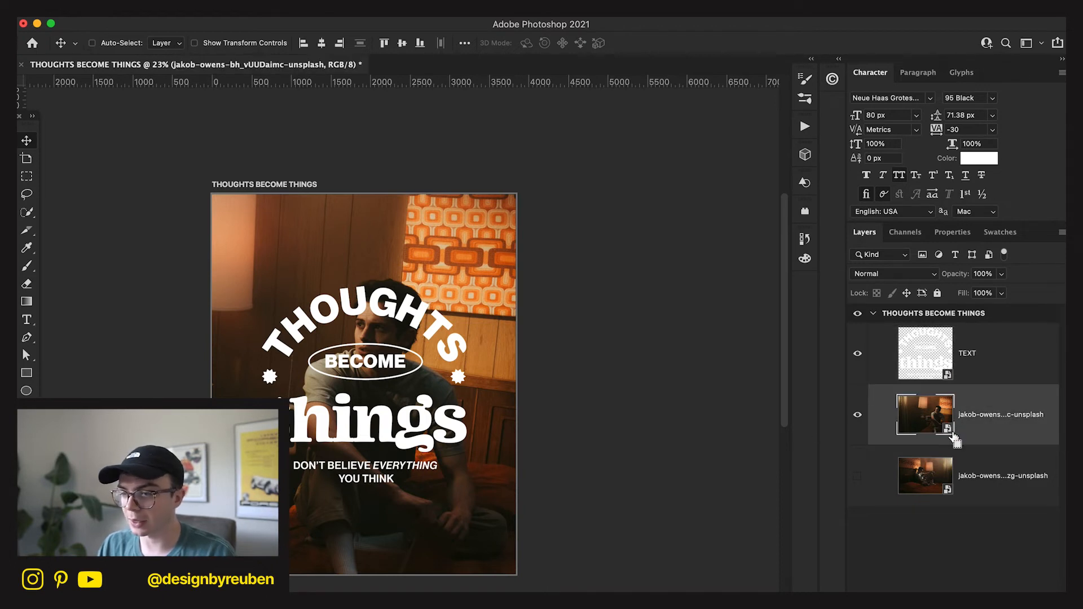
key("super+t")
left_click_drag(549, 385, 542, 385)
left_click_drag(475, 437, 486, 437)
left_click_drag(554, 178, 539, 178)
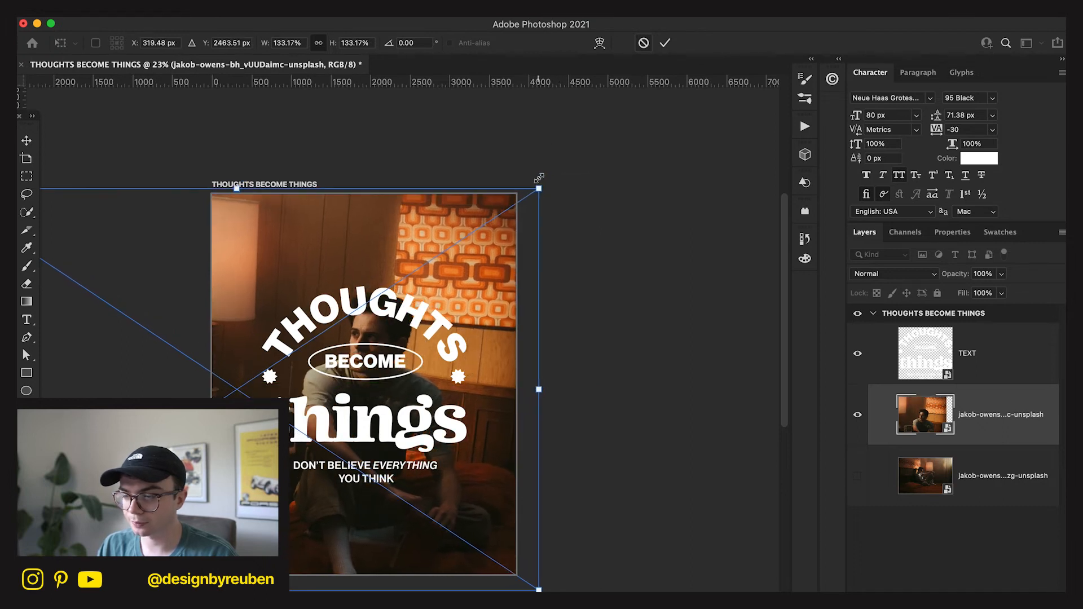
left_click(666, 42)
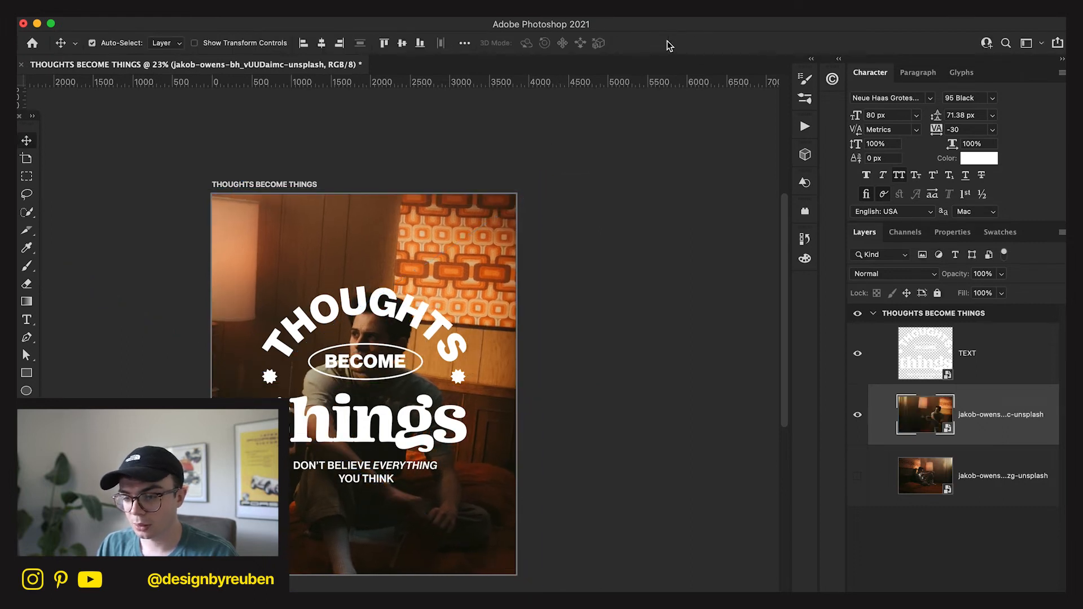
- Delete the older hidden photo layer below the current one
left_click(999, 366)
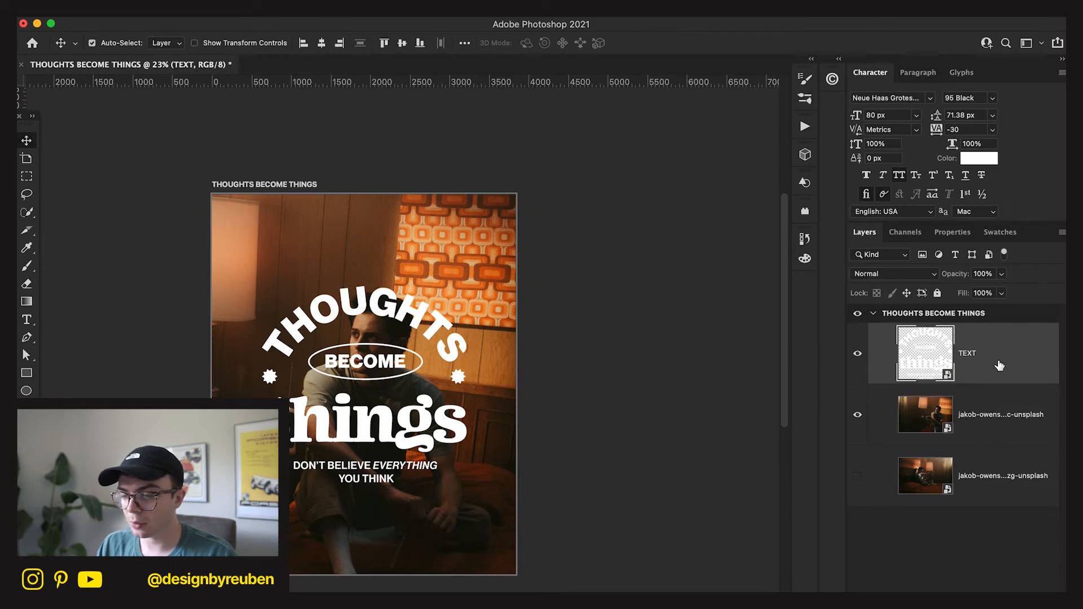
left_click(981, 438)
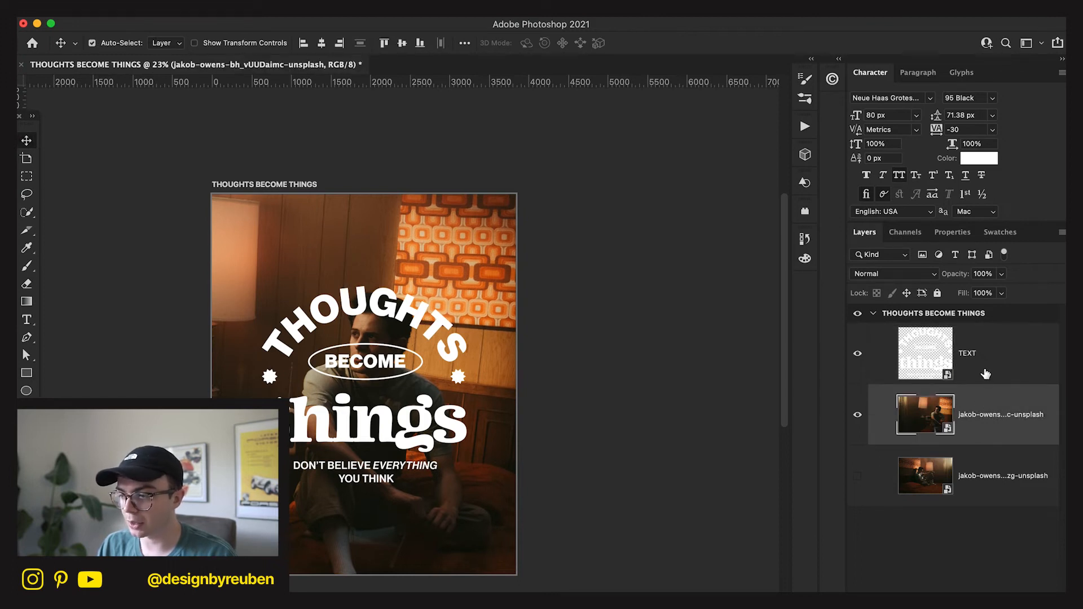
left_click(983, 494)
key("Delete")
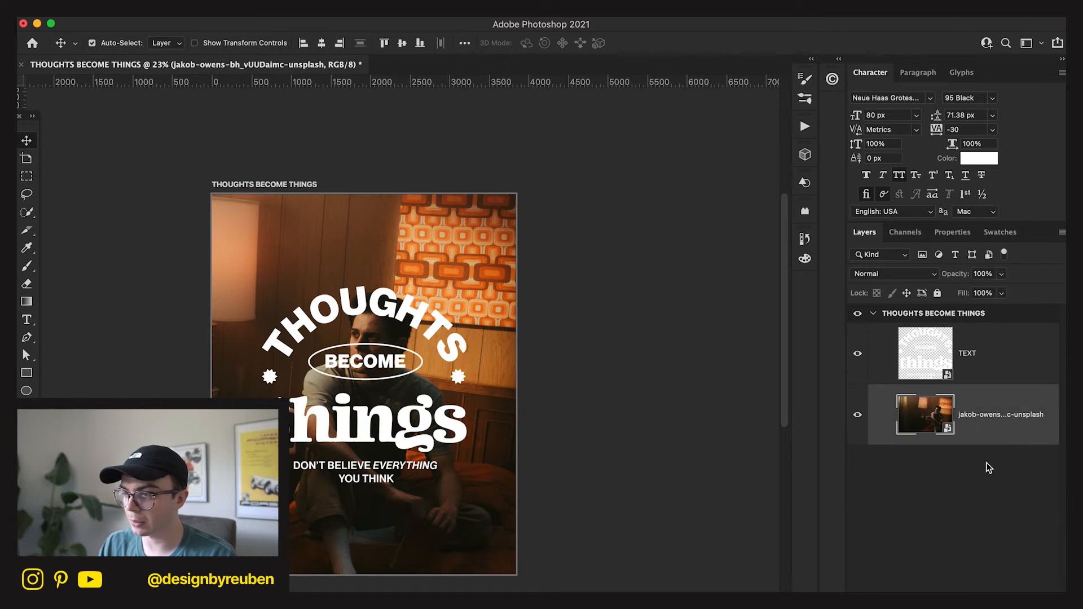
- Try Inklab's 4-Color Process from BLKMARKET Connect at size 6, Selection target, with both the TEXT and photo layers selected
left_click(977, 366)
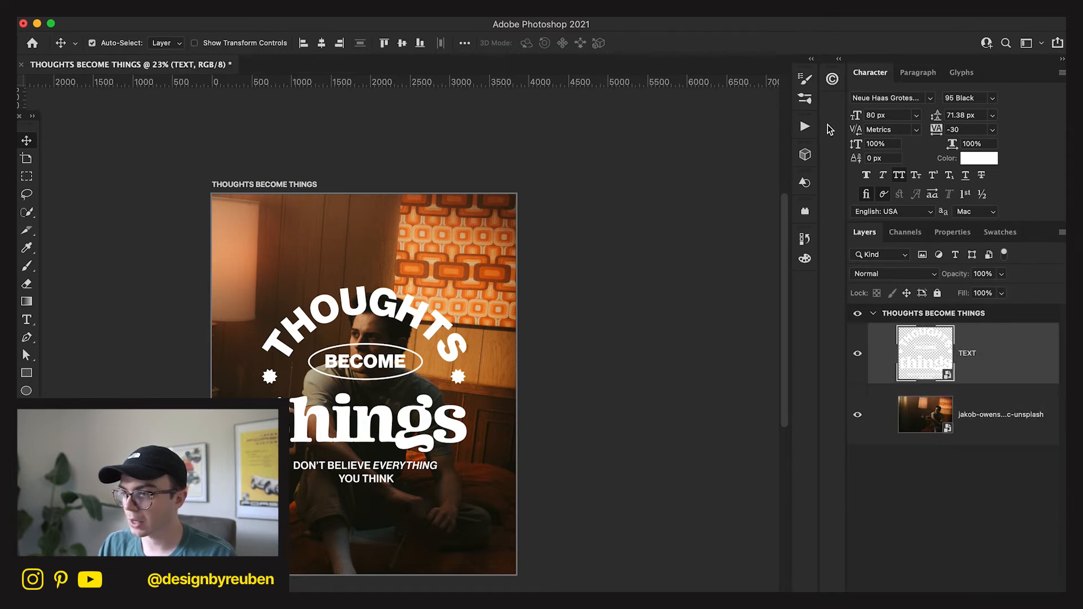
left_click(833, 79)
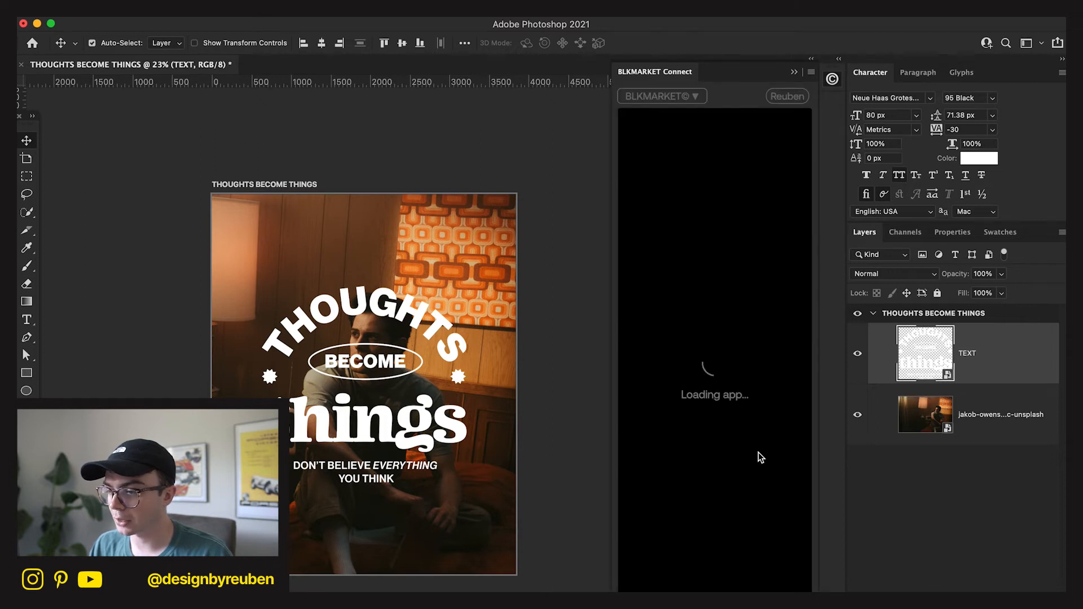
left_click(756, 219)
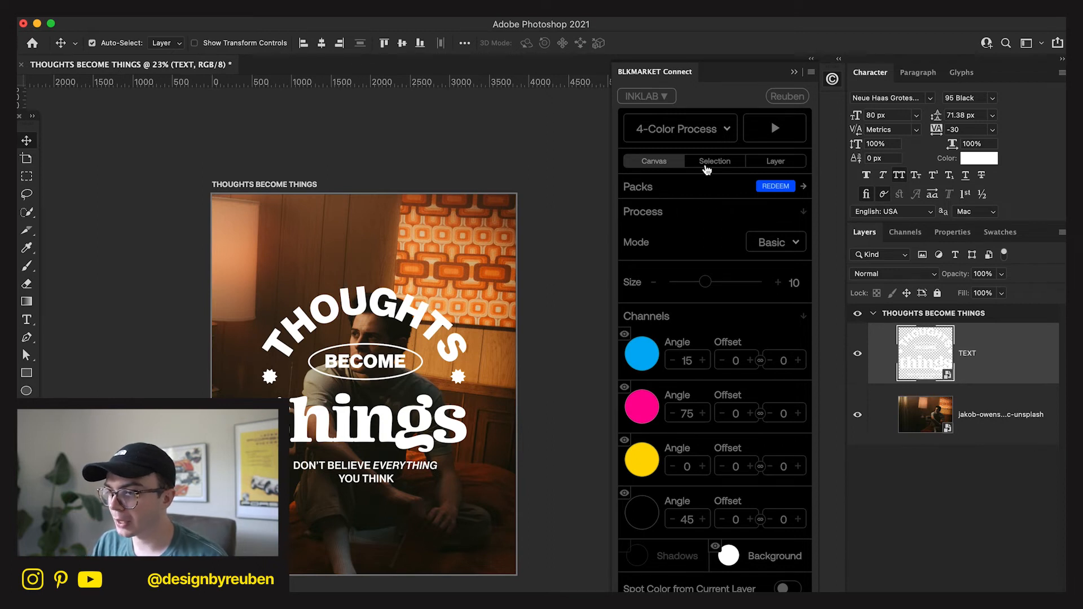
left_click(731, 167)
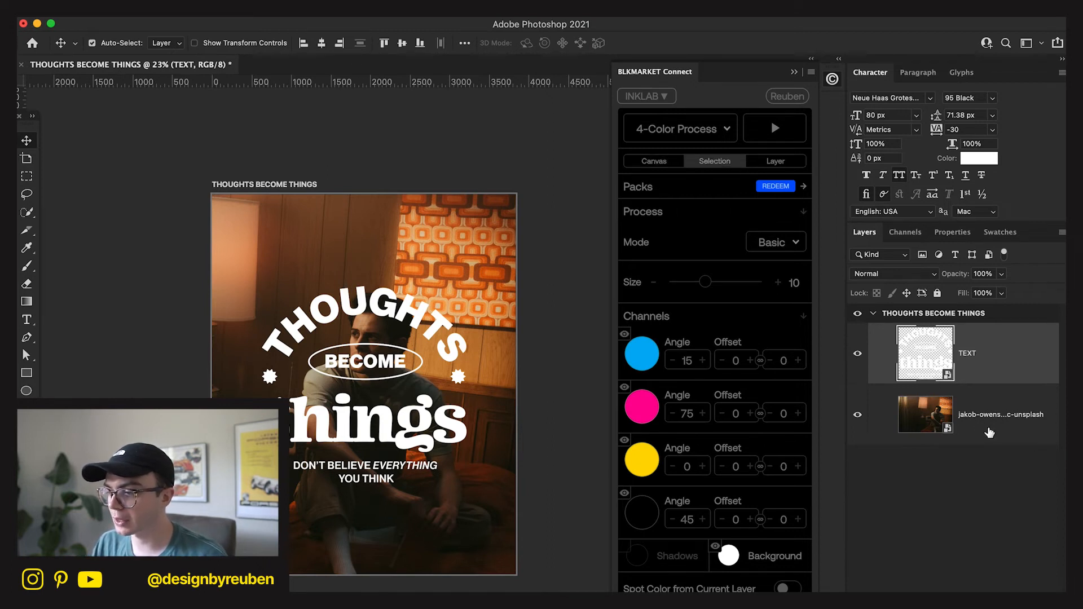
left_click(989, 432, "shift")
scroll(710, 248, "down", 2)
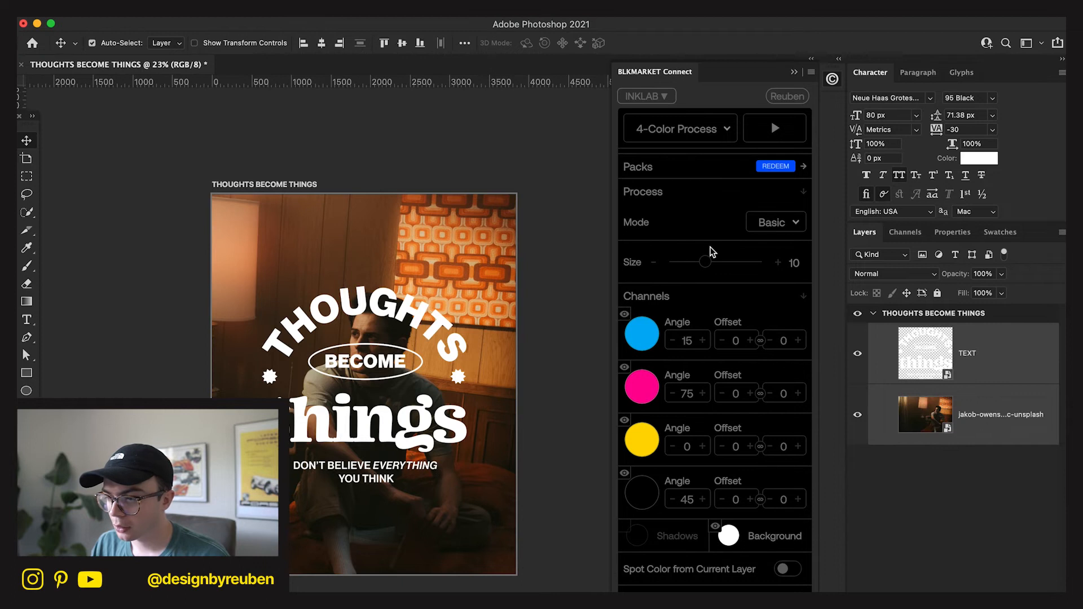
left_click_drag(705, 262, 685, 263)
left_click(776, 129)
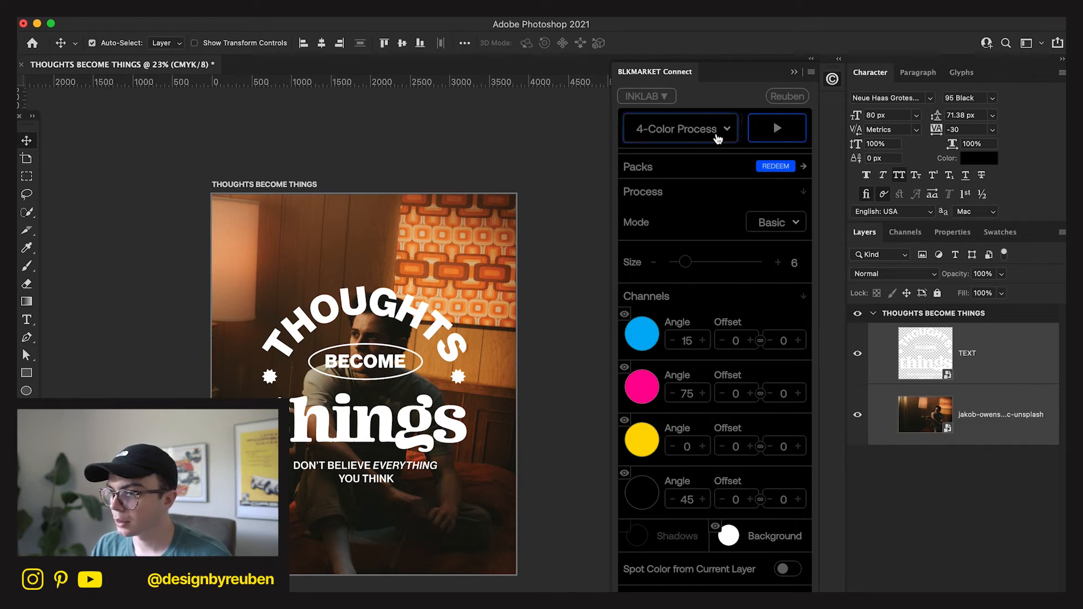
- Run the basic 4-Color Process at size 6 on the whole canvas and inspect the halftone result
scroll(740, 187, "up", 1)
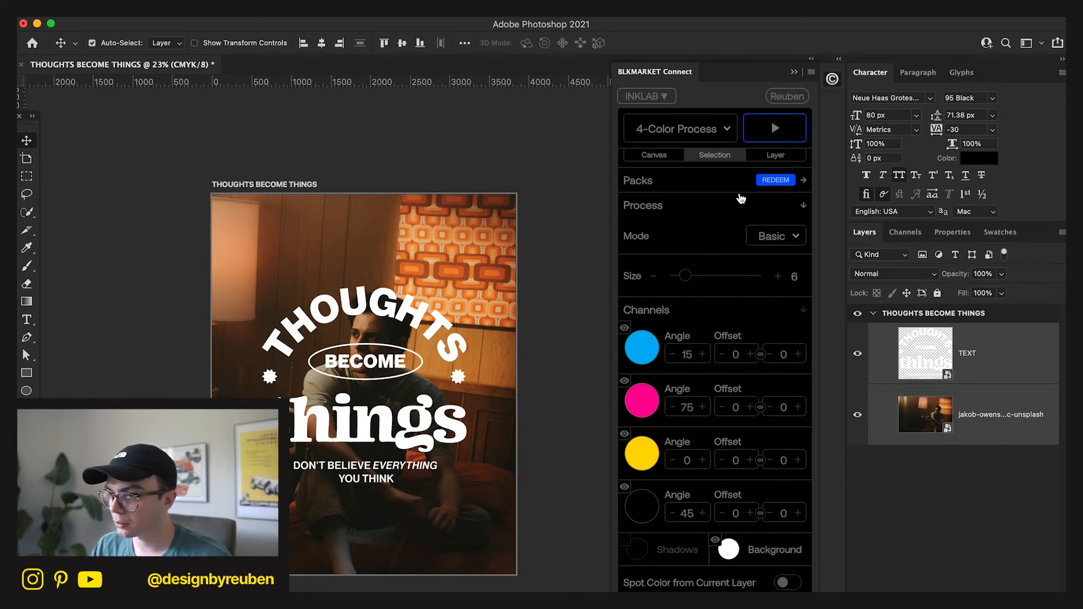
left_click(775, 166)
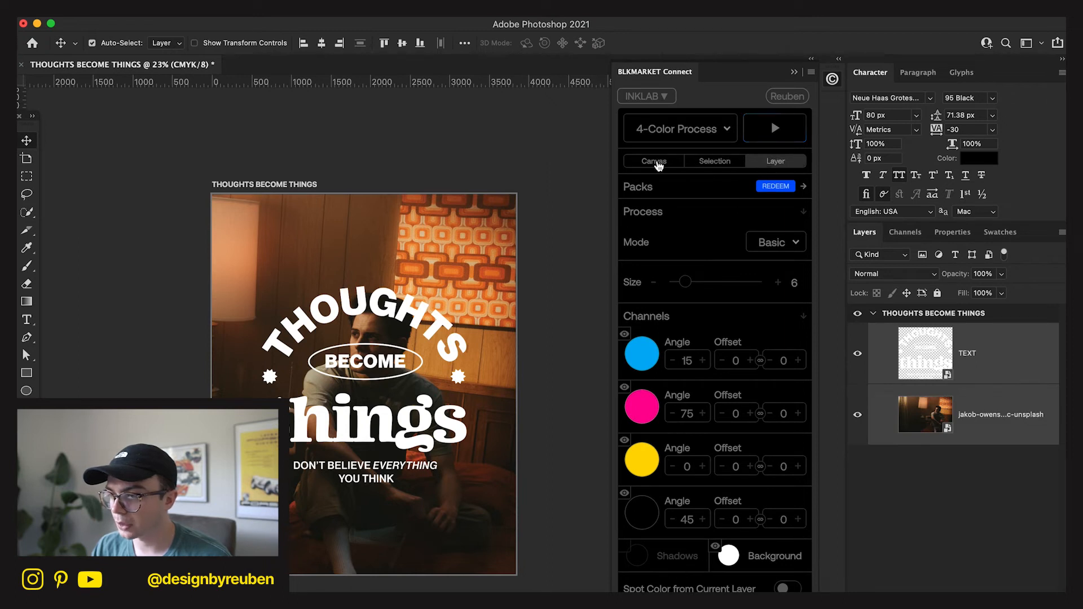
left_click(657, 164)
left_click(775, 129)
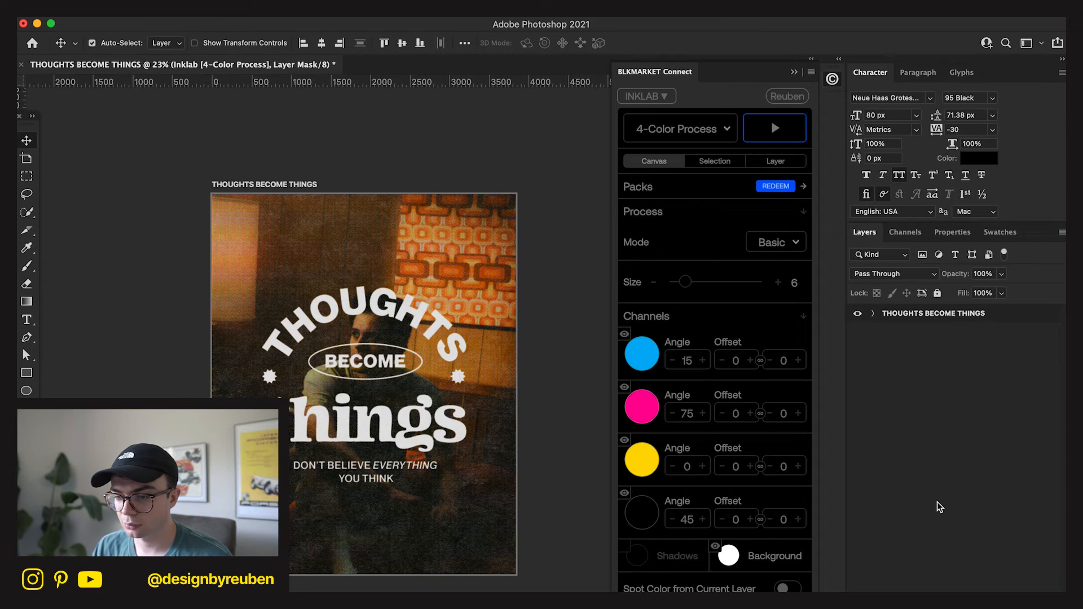
scroll(938, 325, "up", 2)
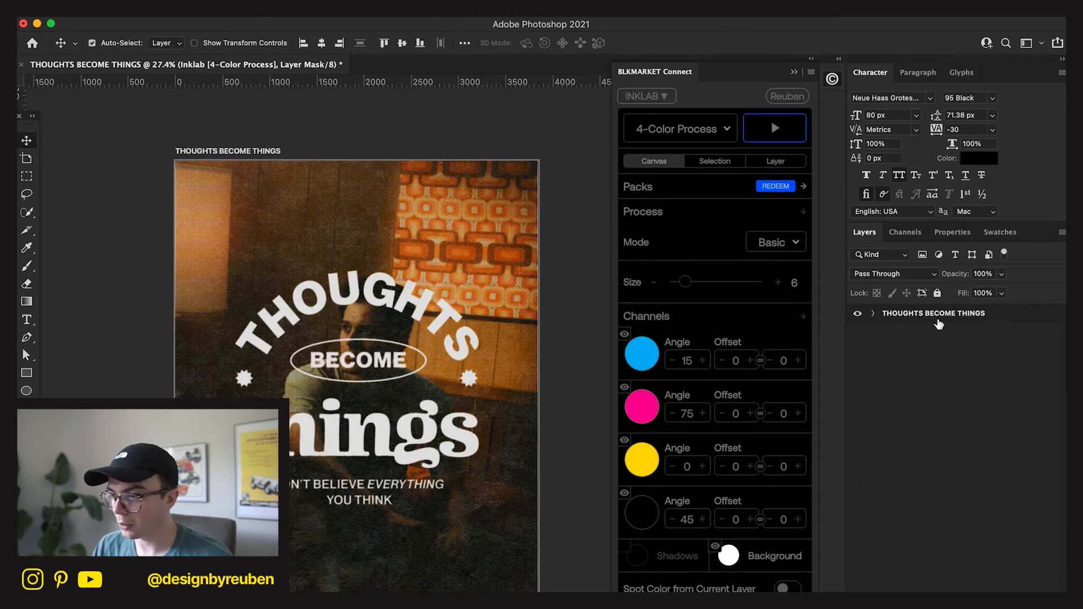
left_click(872, 313)
- Undo the 4-Color Process result and close BLKMARKET Connect
left_click(1017, 364)
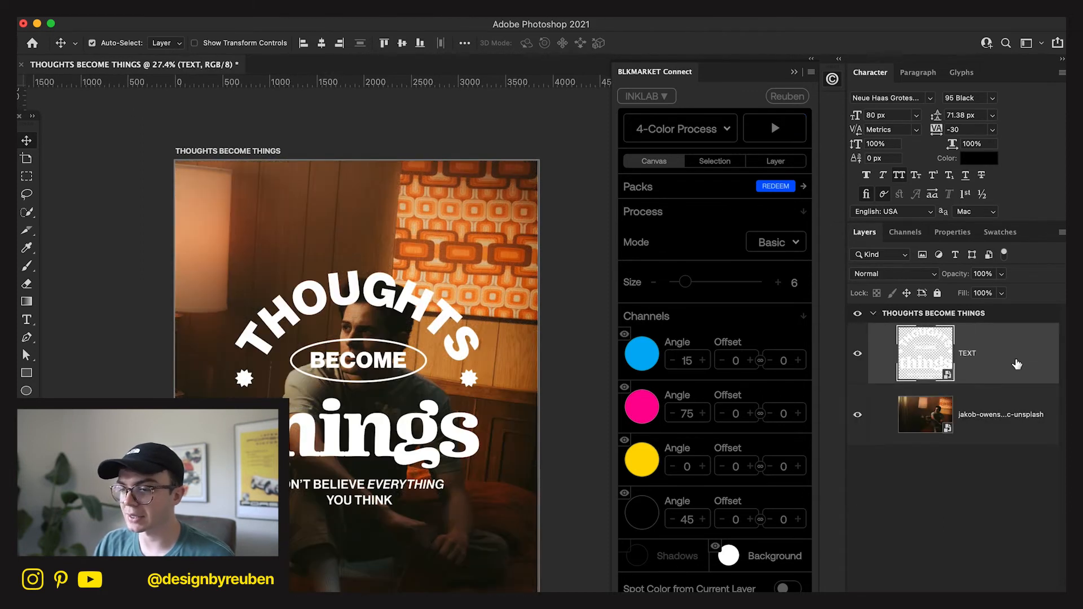
left_click(975, 415)
left_click(978, 371)
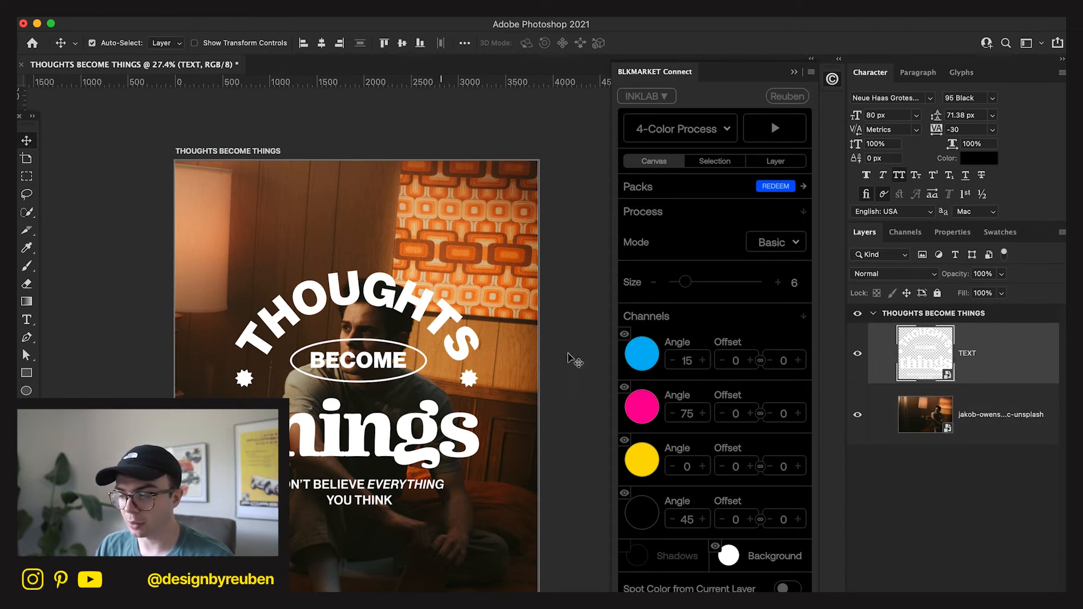
left_click(977, 417)
left_click(795, 75)
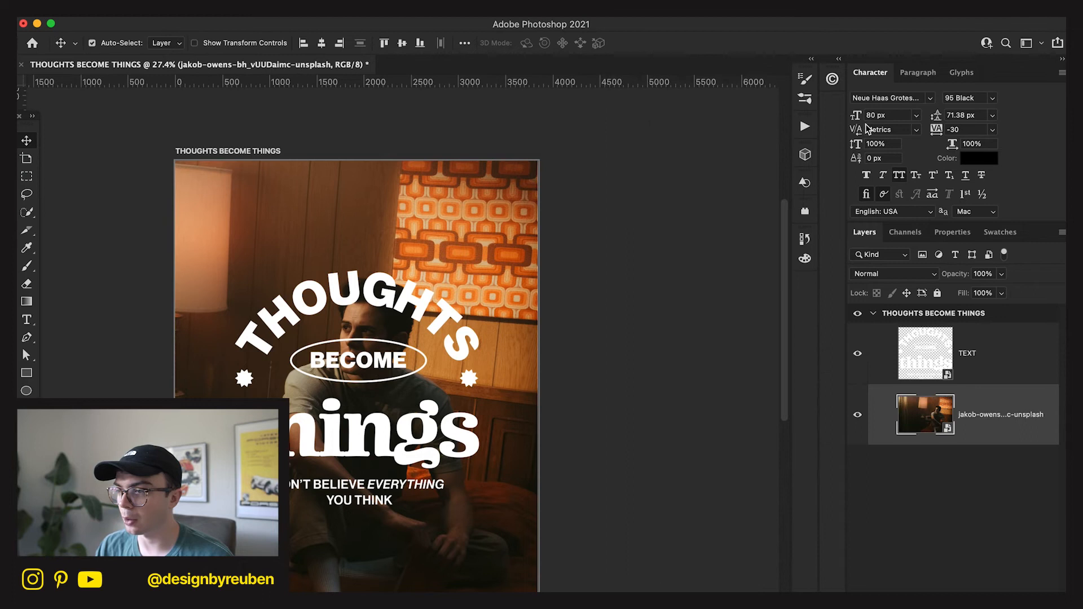
- Create a new layer above TEXT and fill it with black
left_click(996, 379)
key("super+shift+alt+n")
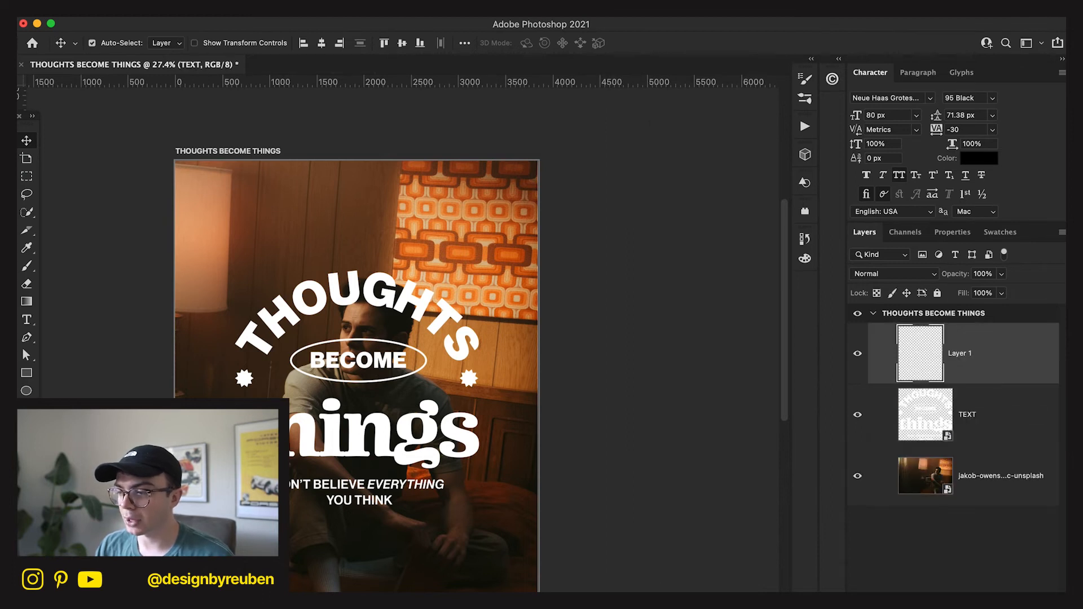
key("g")
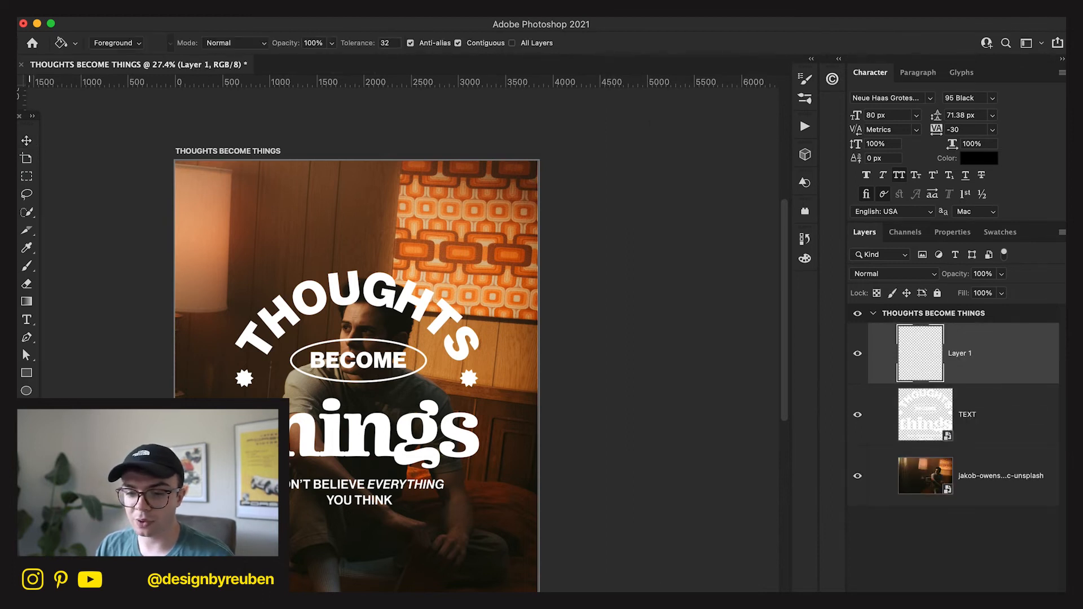
left_click(307, 531)
key("v")
- Try uniform, monochromatic noise on the black layer and preview lighter blend modes such as Linear Dodge (Add)
left_click(330, 8)
mouse_move(425, 252)
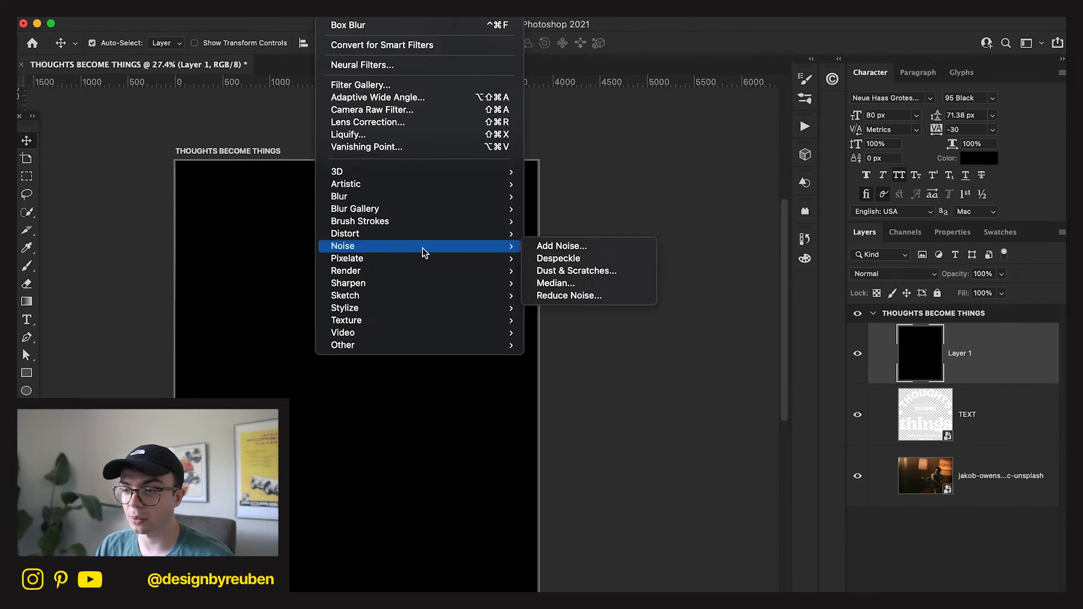
left_click(607, 249)
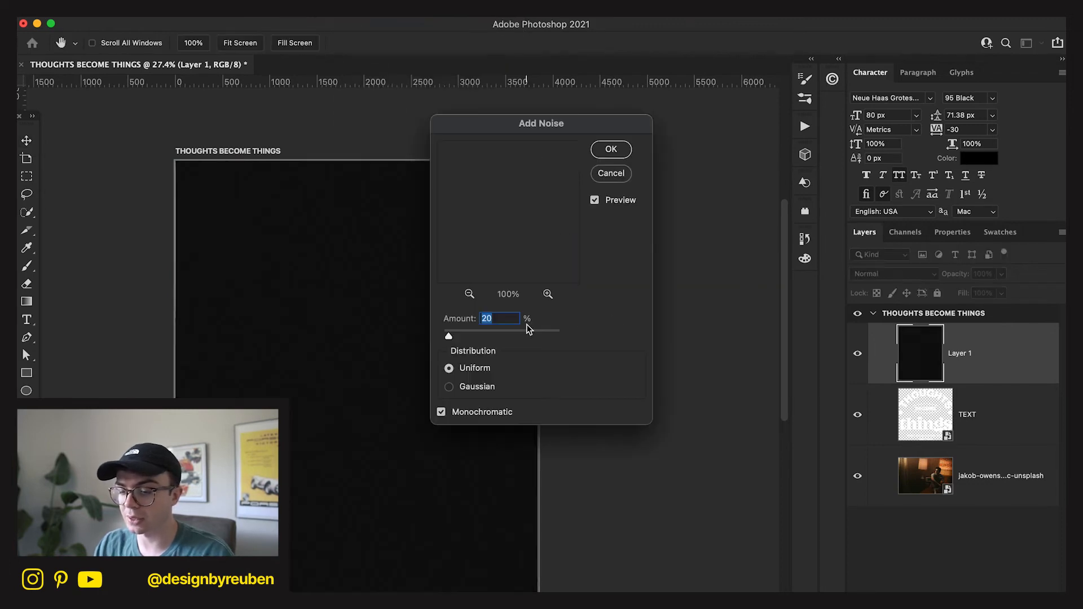
type("3")
key("Return")
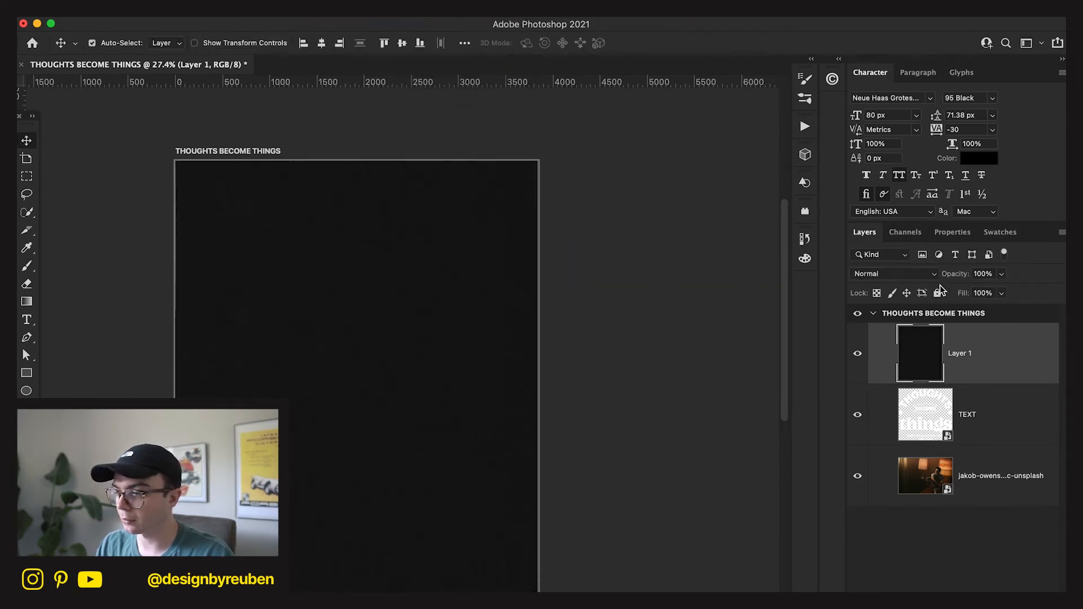
left_click(924, 274)
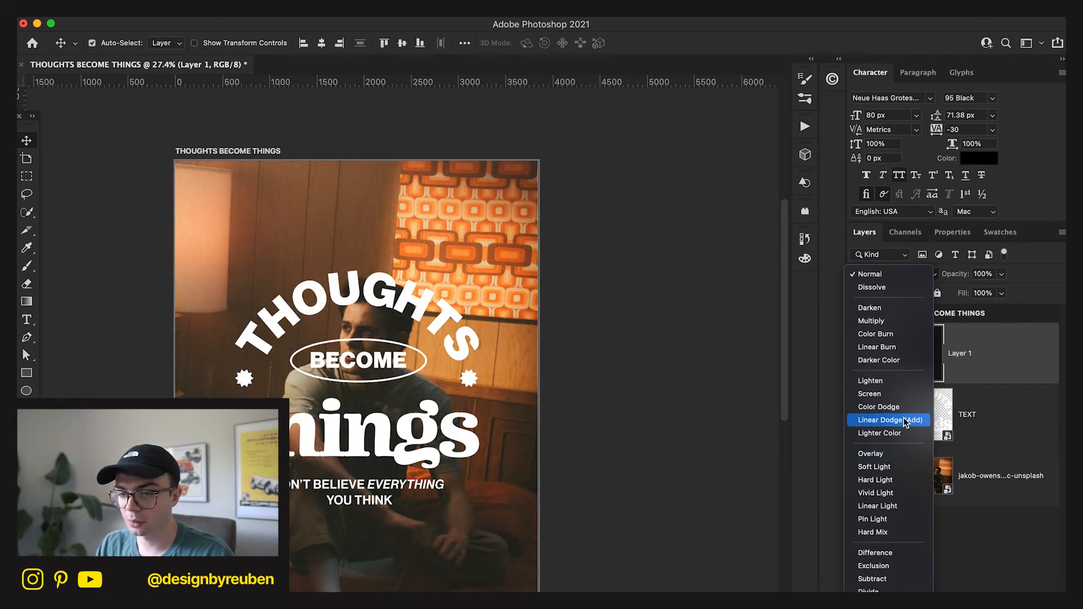
key("Escape")
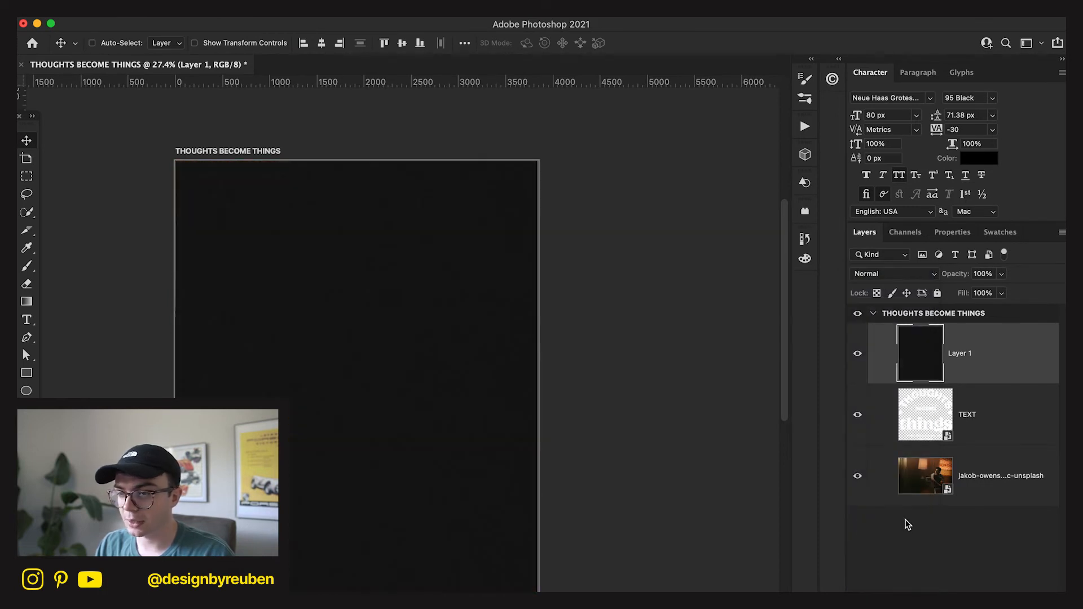
- Undo the black layer's first noise and apply Add Noise at 45%, uniform and monochromatic
left_click(360, 12)
left_click(539, 43)
left_click(330, 11)
mouse_move(369, 212)
mouse_move(373, 245)
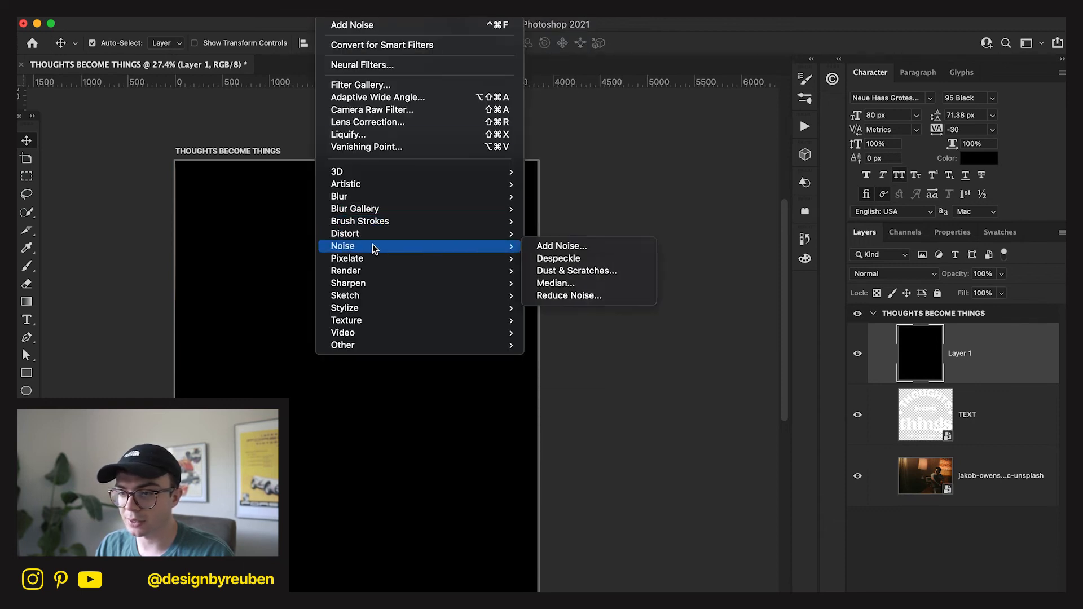
left_click(559, 246)
type("40")
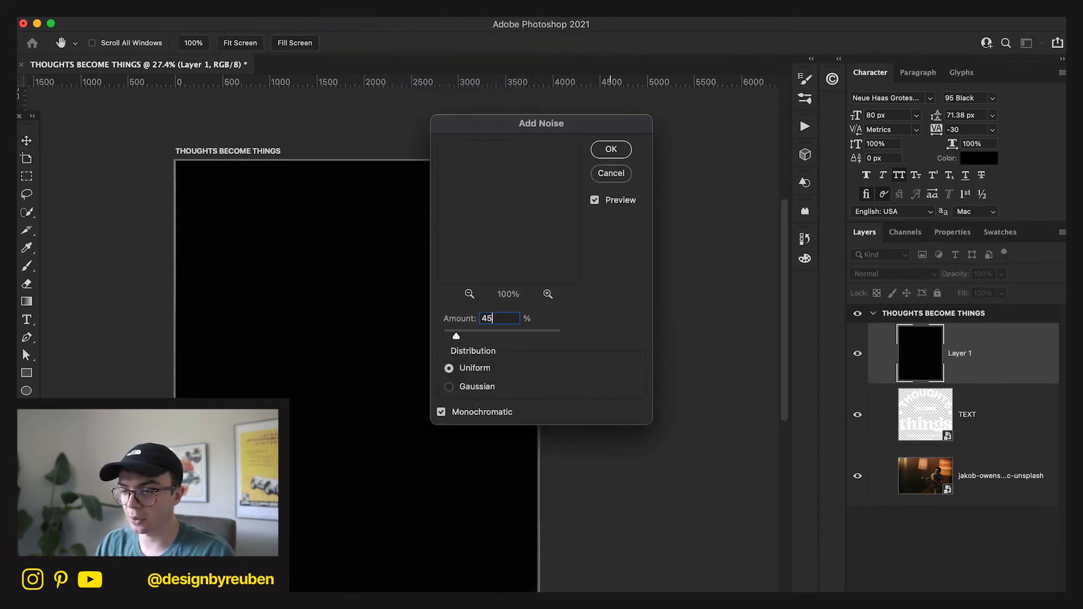
key("Return")
- Set the noise layer's blend mode to Color Dodge and rename the layer NOISE
left_click(885, 274)
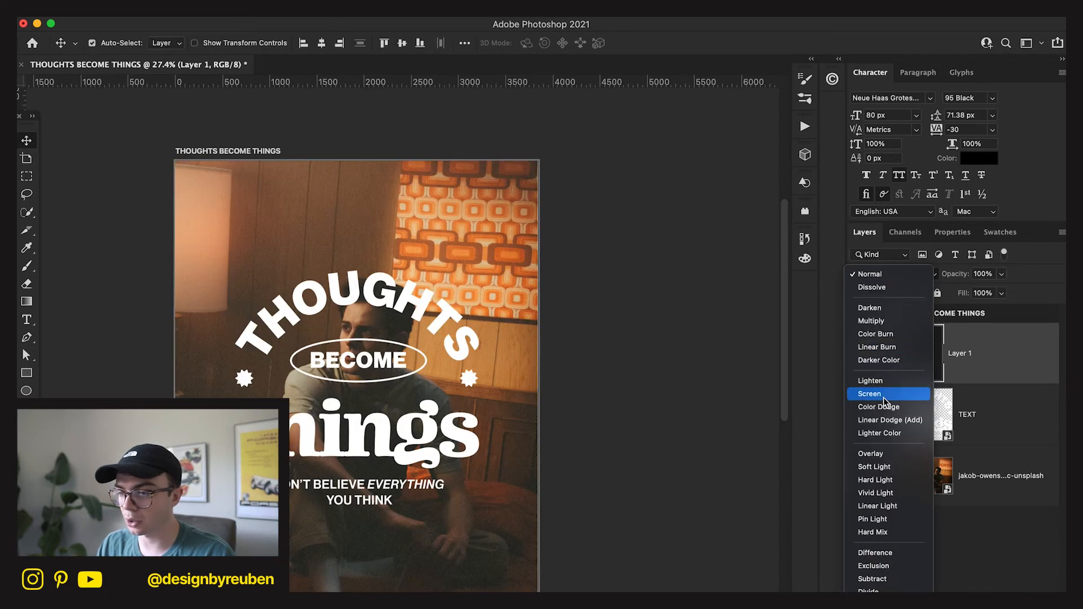
left_click(884, 407)
double_click(961, 354)
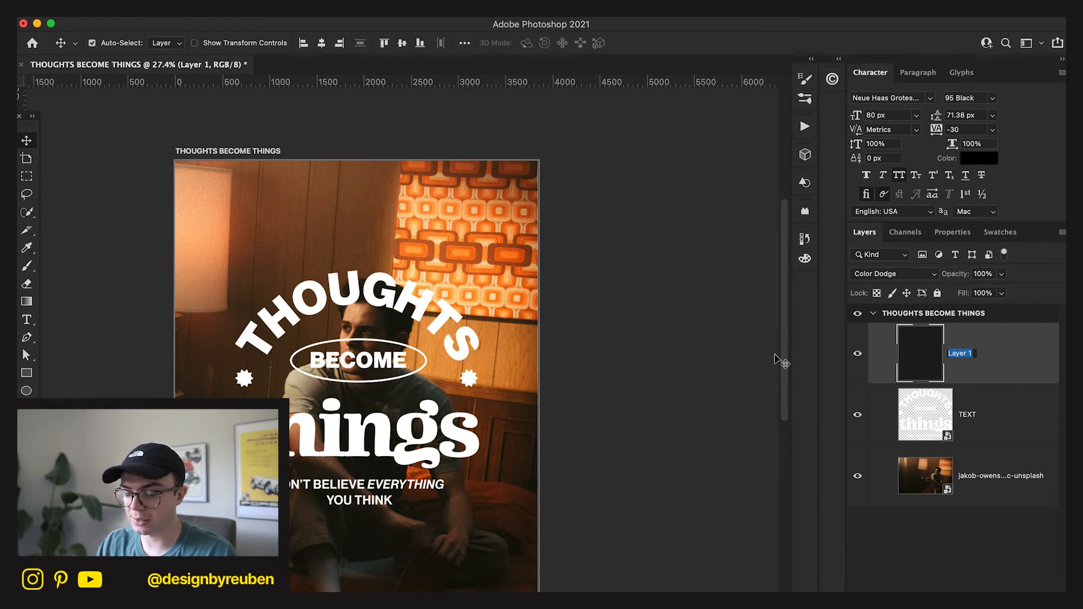
type("NOISE")
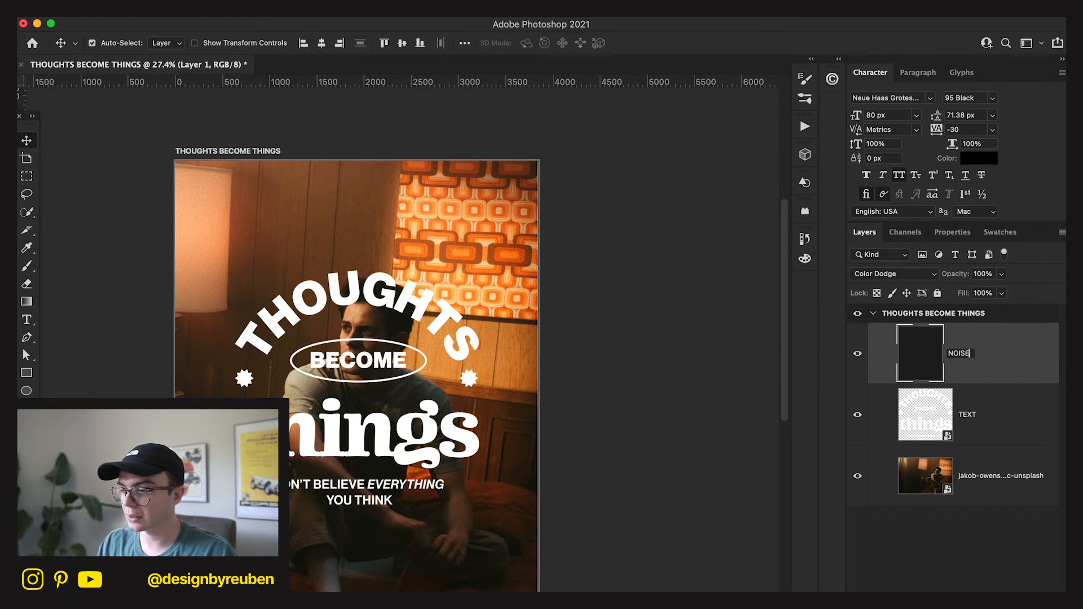
key("Return")
left_click(599, 475)
- Try an Inner Shadow layer style on the TEXT layer
left_click(991, 426)
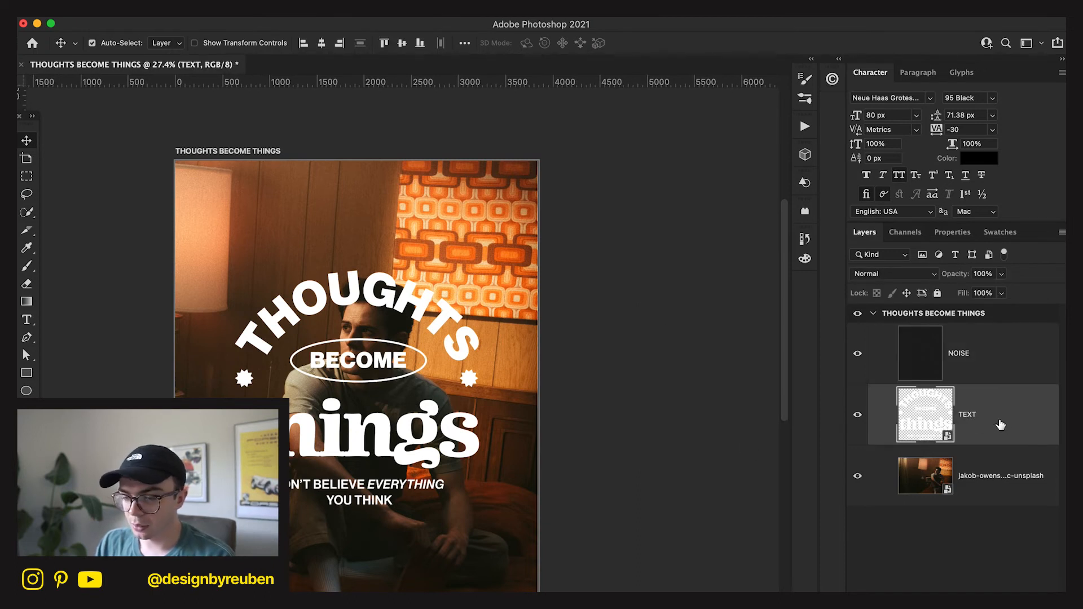
double_click(1000, 425)
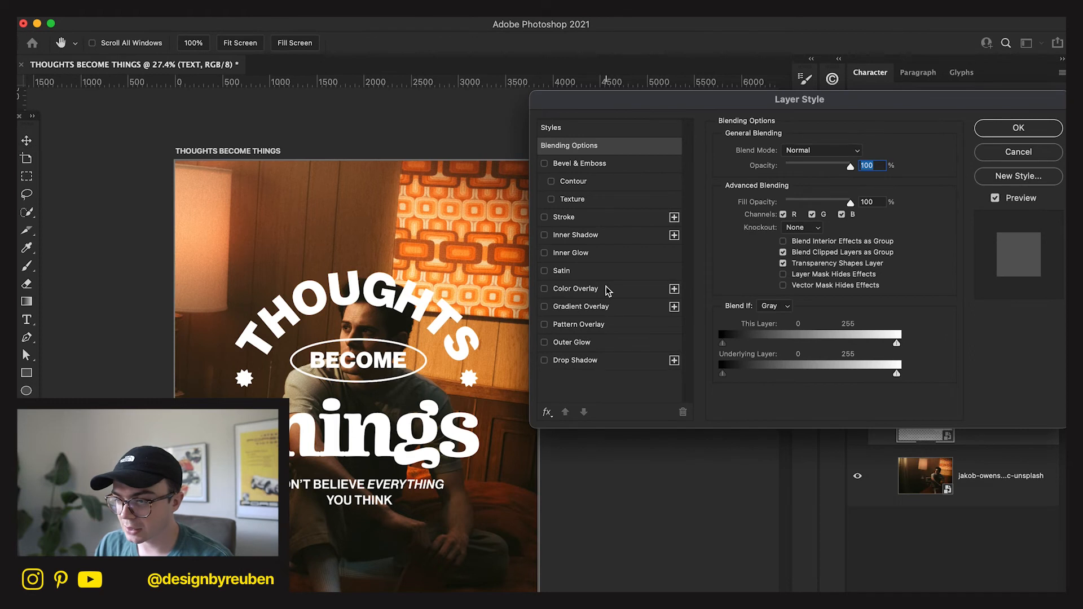
left_click(586, 235)
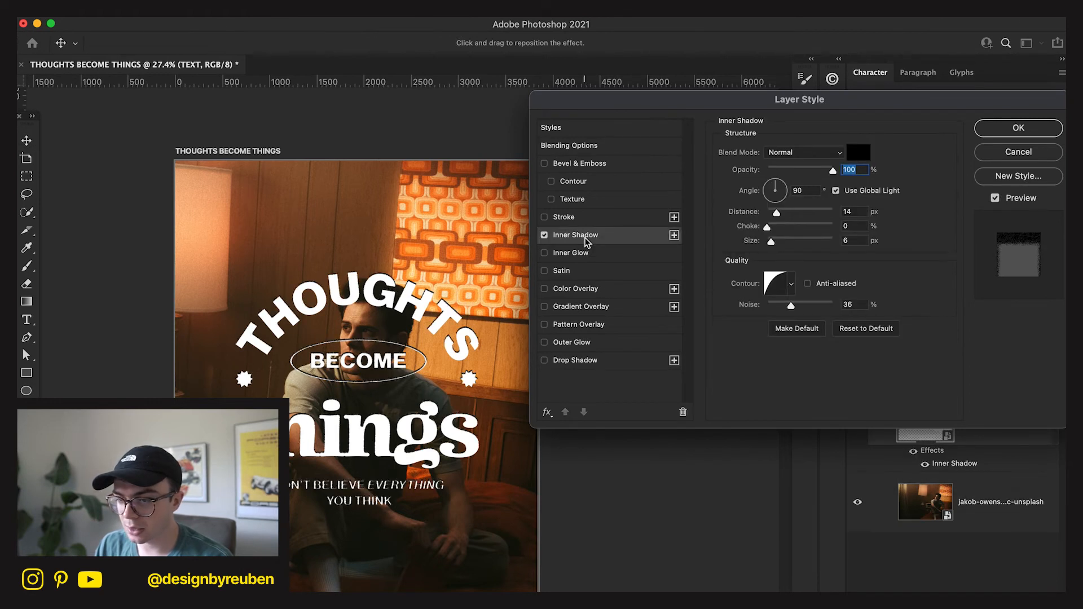
left_click(545, 236)
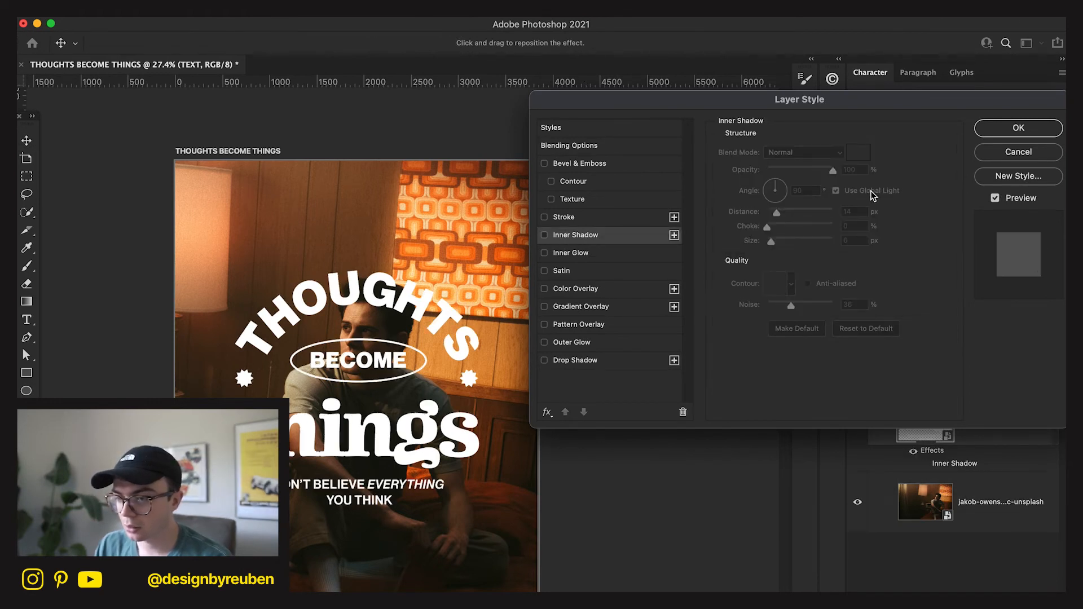
key("Escape")
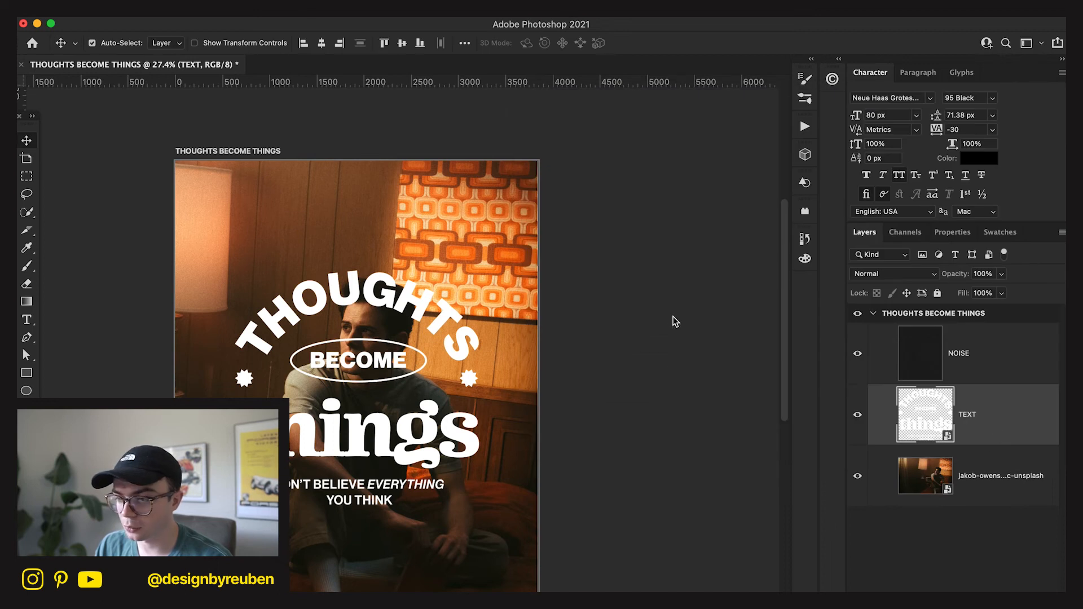
- Add a Color Overlay to the TEXT layer in a wallpaper-sampled cream, adjusted to hue 38°, saturation 22% and brightness 100%
left_click(578, 289)
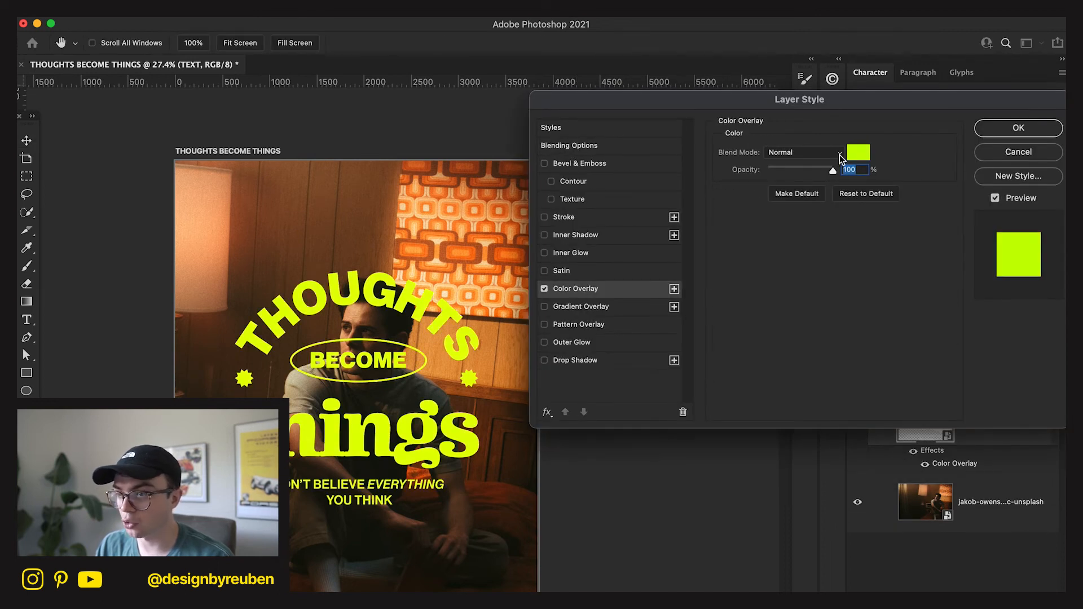
left_click(857, 152)
left_click(433, 215)
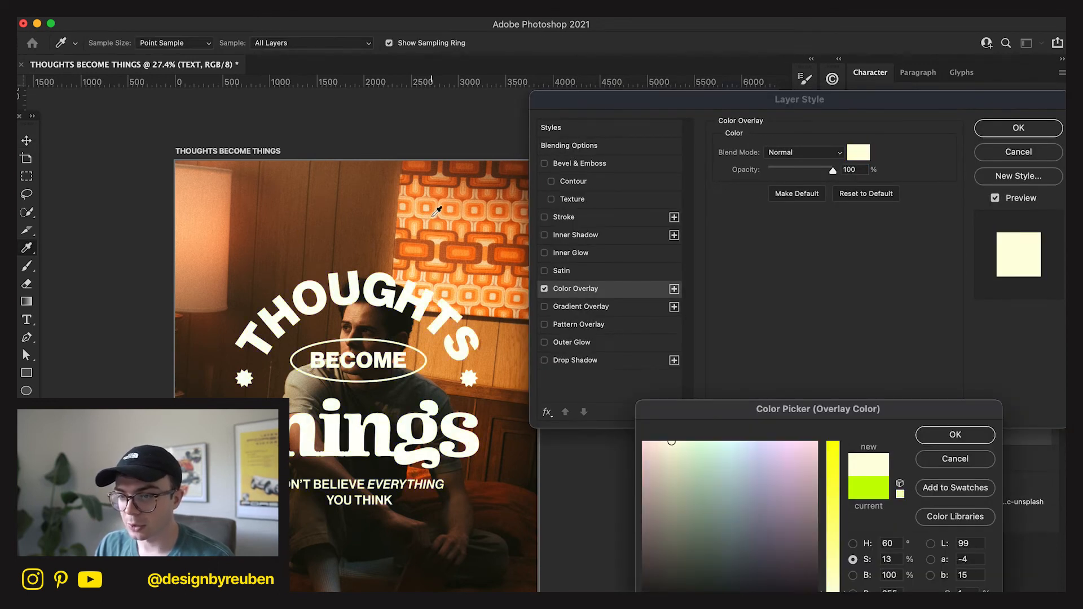
left_click(419, 213)
left_click(409, 218)
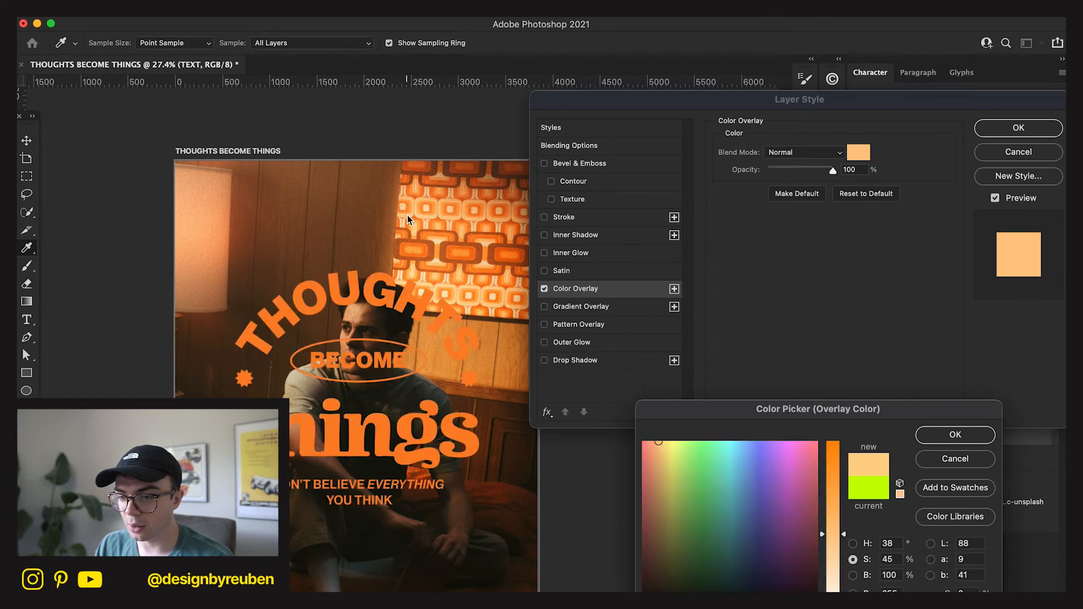
left_click_drag(833, 560, 833, 575)
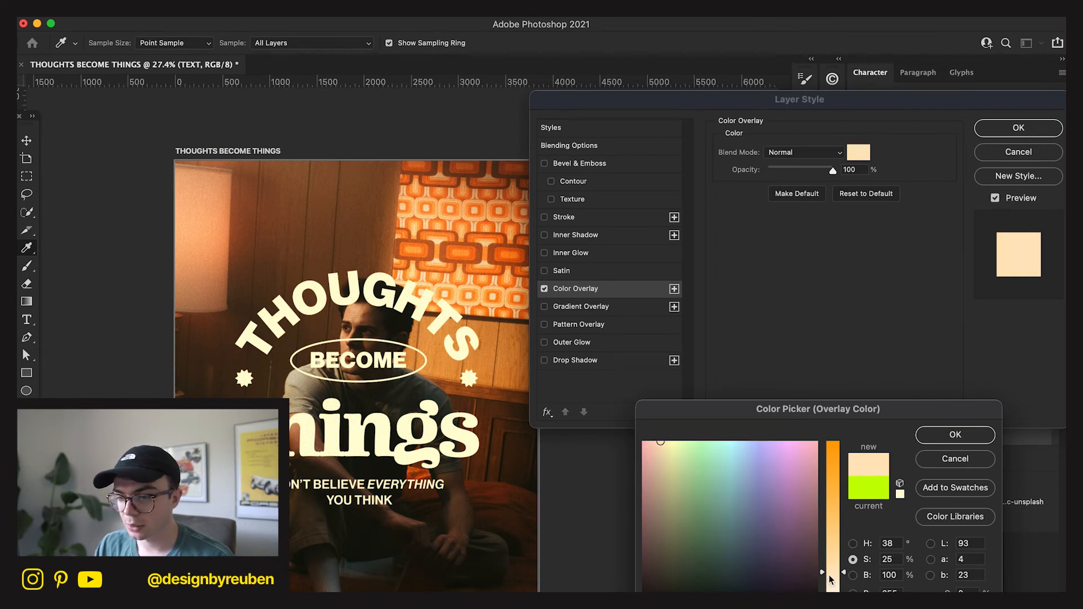
left_click_drag(830, 574, 832, 581)
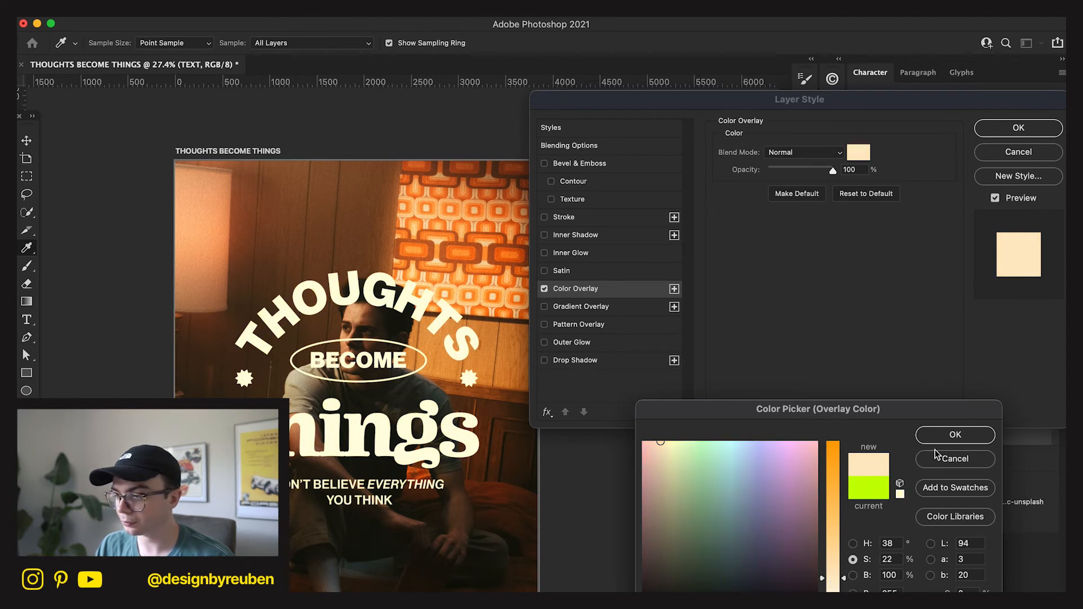
left_click(940, 436)
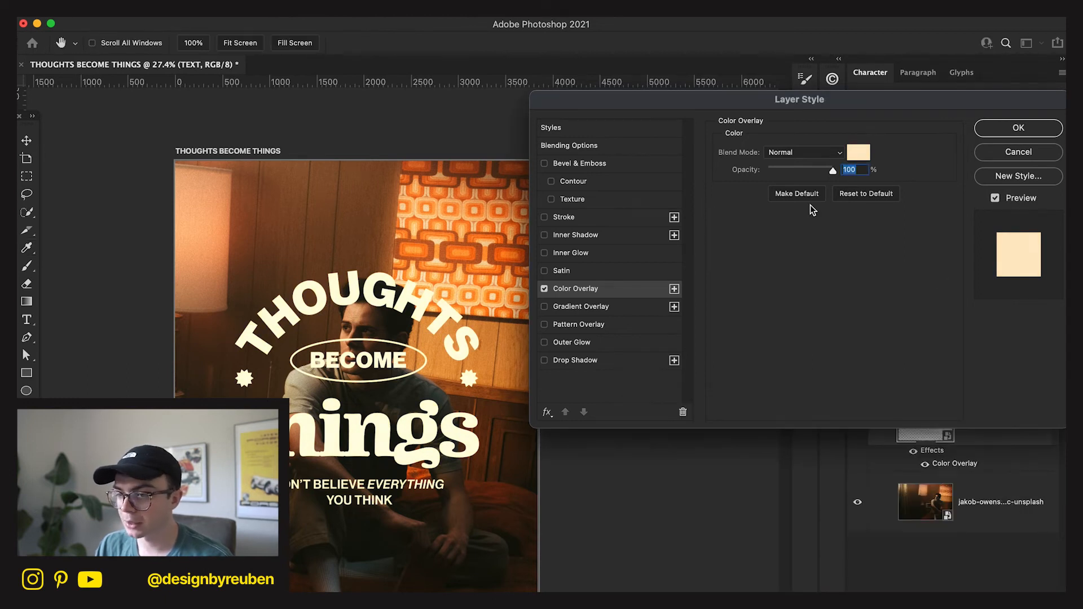
- Try an Inner Shadow, and instead an Inner Glow with 0% choke and 13 px size, on the TEXT layer
left_click(578, 236)
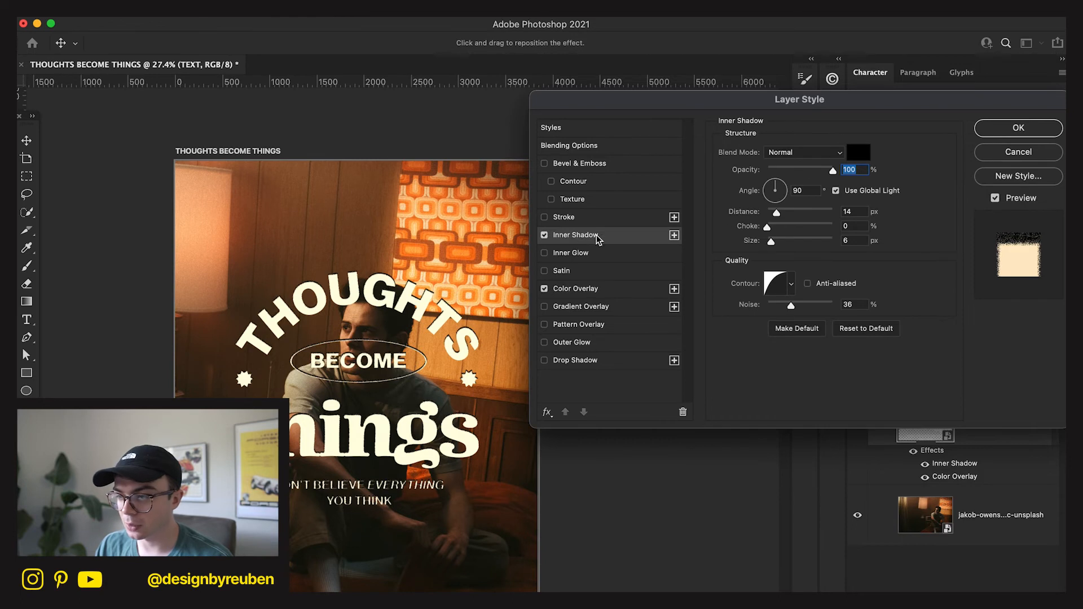
left_click(544, 235)
left_click(544, 253)
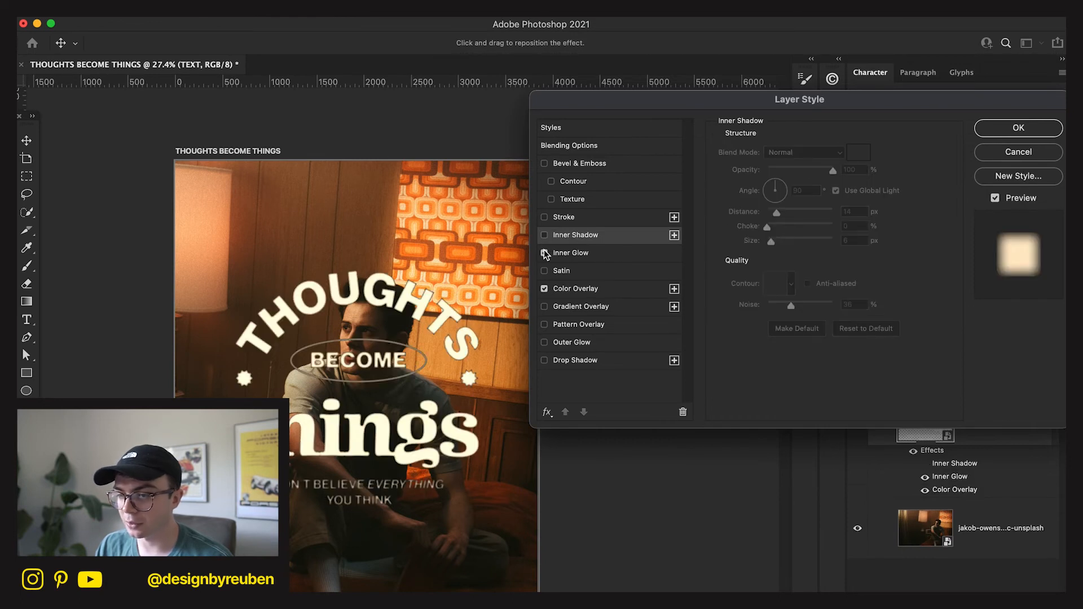
left_click(604, 254)
left_click_drag(777, 285, 772, 285)
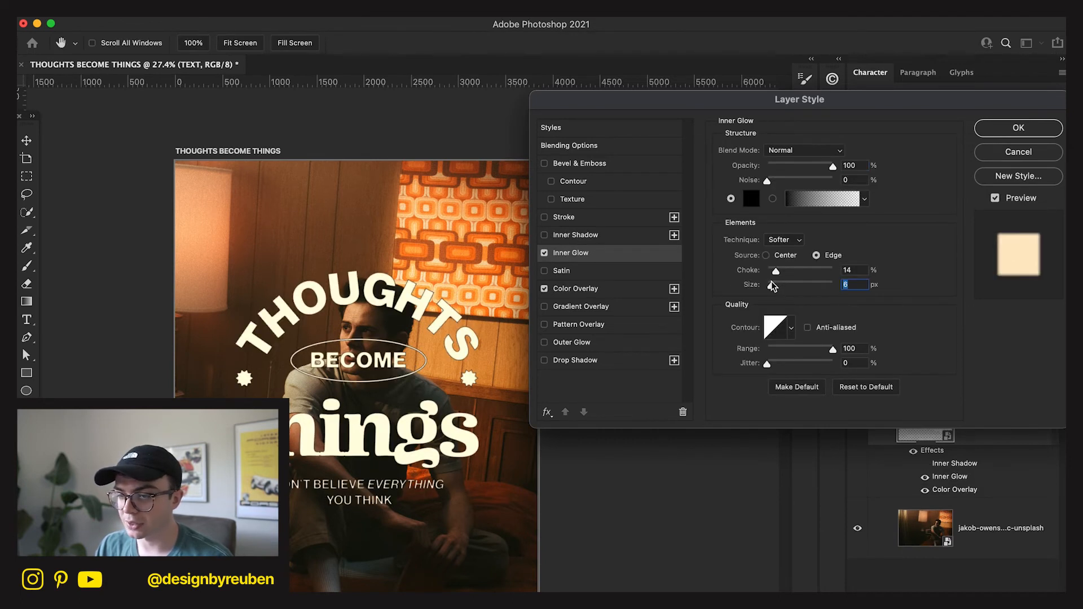
mouse_move(775, 273)
left_mouse_down()
mouse_move(799, 274)
mouse_move(762, 275)
mouse_move(777, 288)
left_mouse_up()
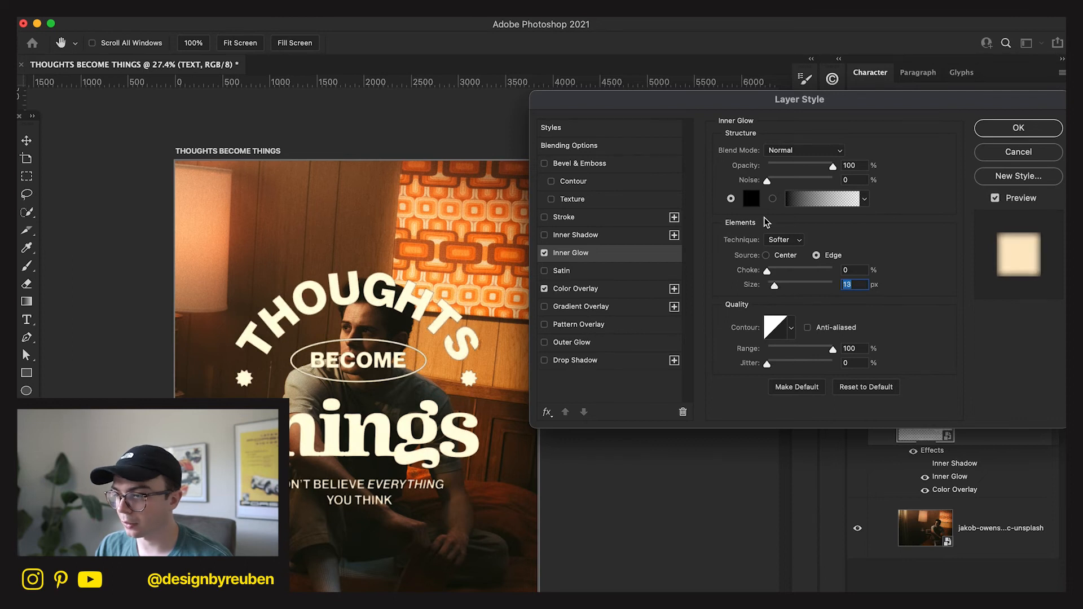
- Try wallpaper-sampled orange tones for the Inner Glow and preview an Outer Glow, turning both effects off
left_click(751, 199)
left_click(493, 260)
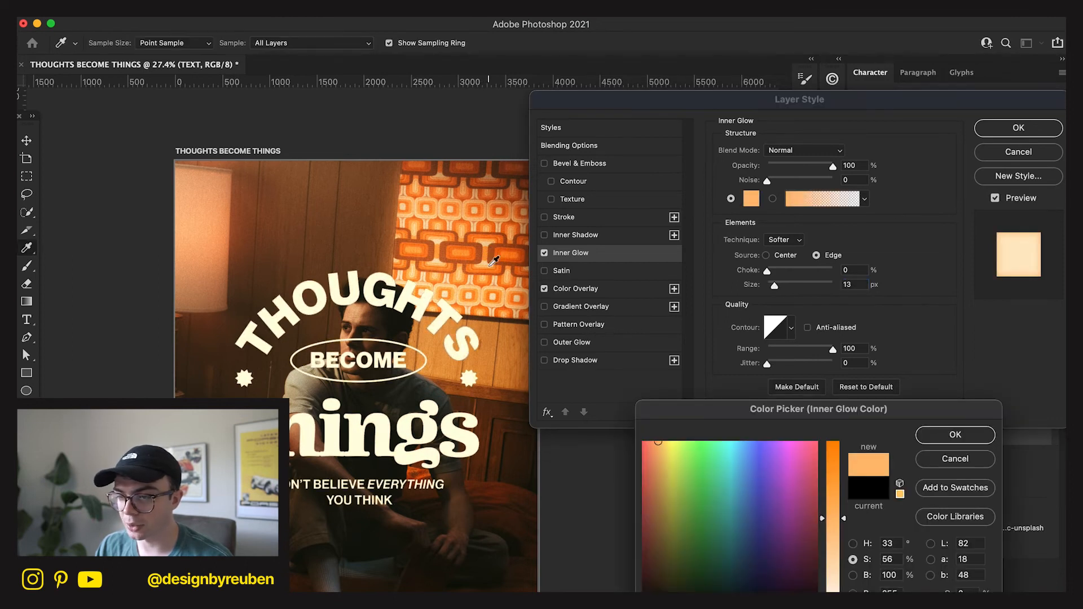
left_click(495, 262)
left_click(494, 277)
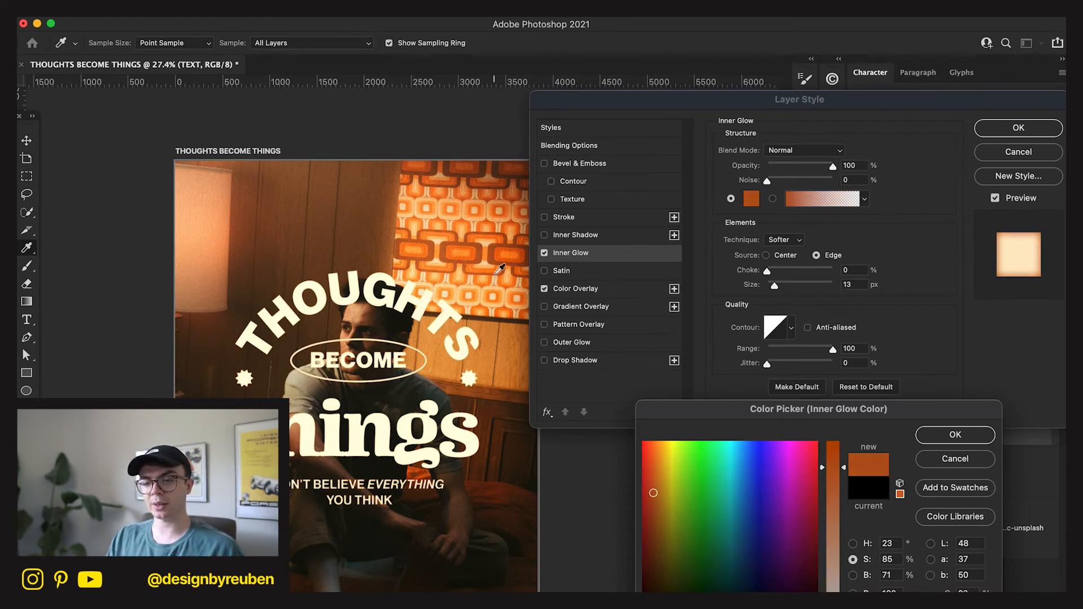
left_click(955, 459)
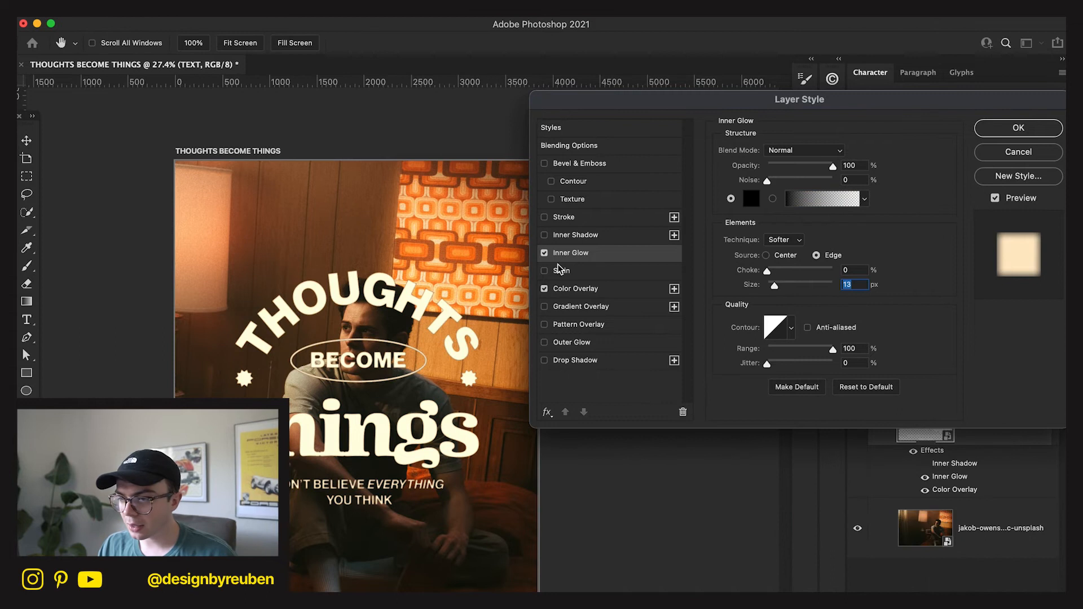
left_click(544, 254)
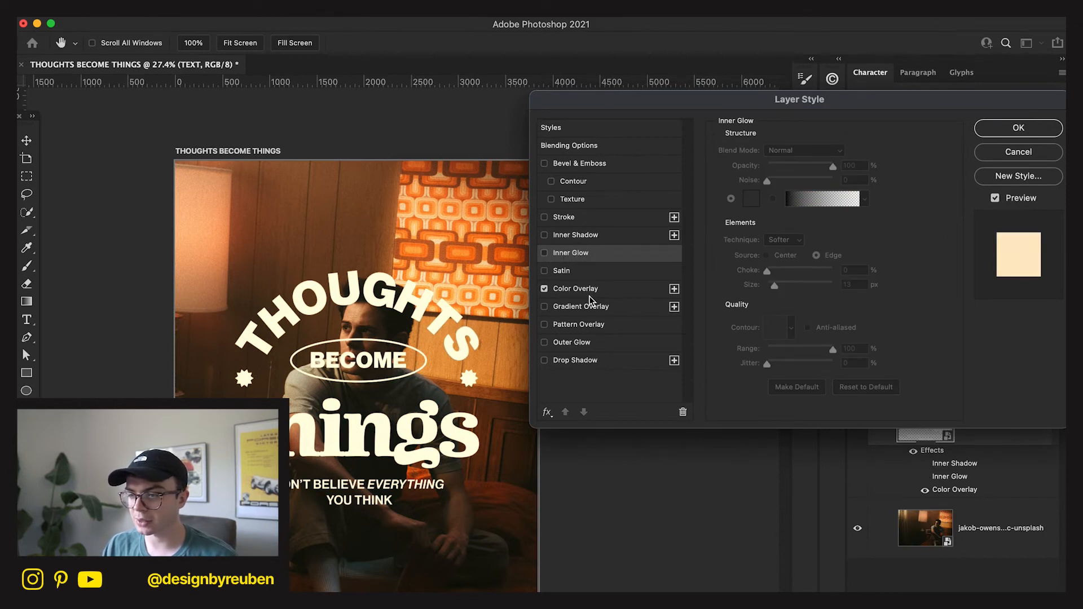
left_click(571, 342)
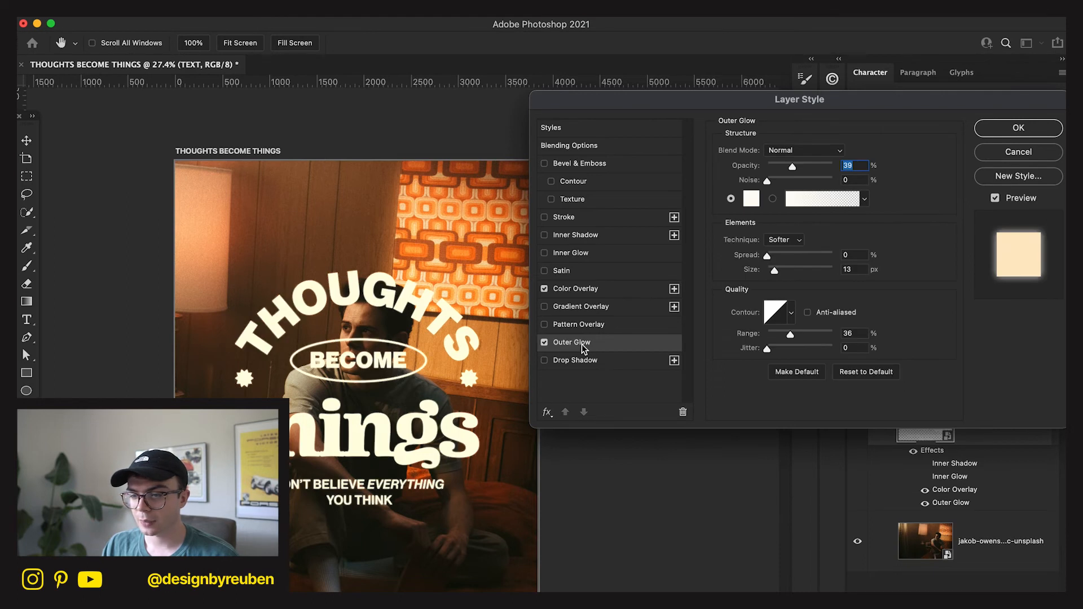
left_click(544, 342)
- Apply the layer style with only the Color Overlay enabled and convert the TEXT layer to a smart object
left_click(996, 129)
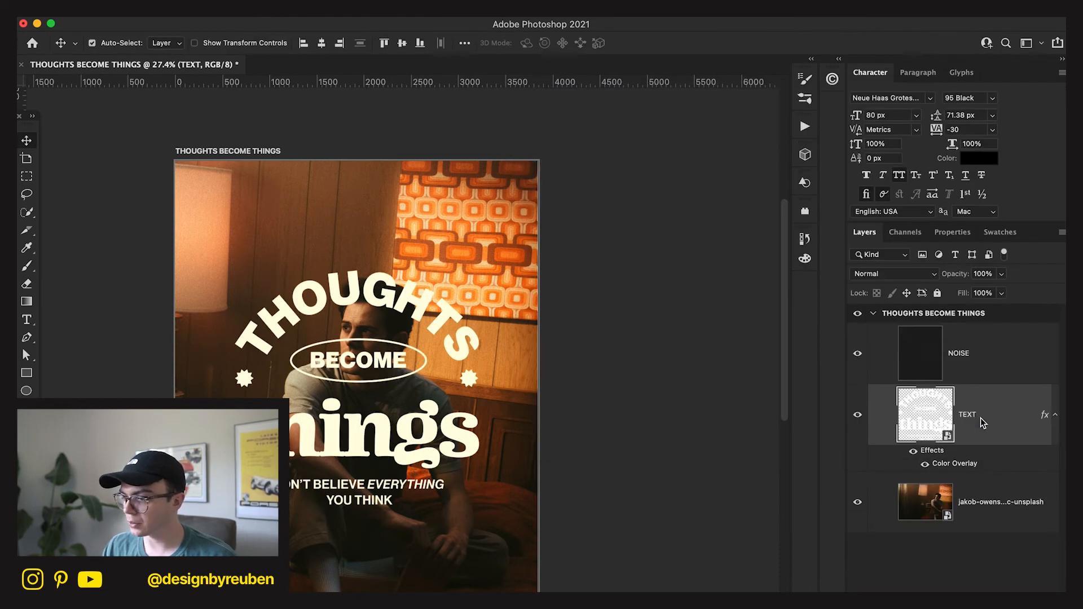
right_click(981, 418)
left_click(959, 571)
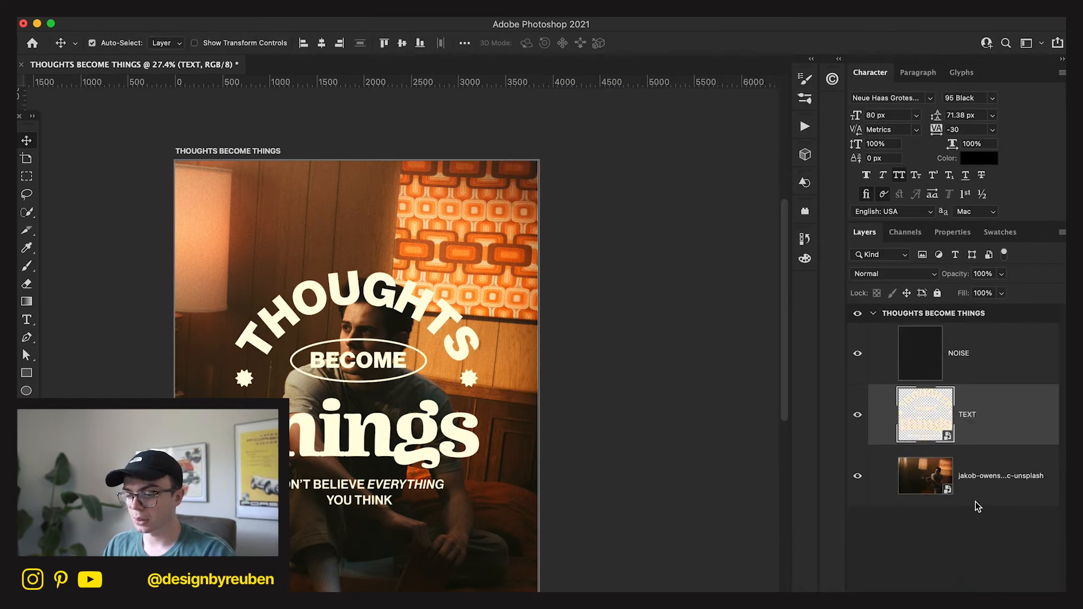
- Duplicate the TEXT layer and apply a Gaussian Blur with radius 10 to the copy
key("super+j")
left_click(333, 10)
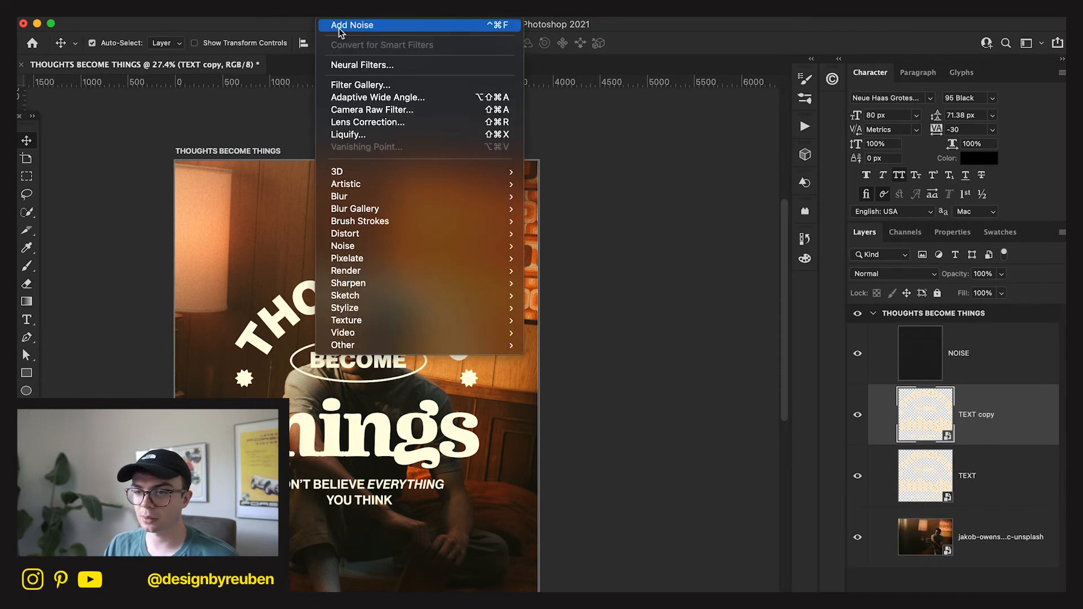
mouse_move(479, 196)
left_click(565, 245)
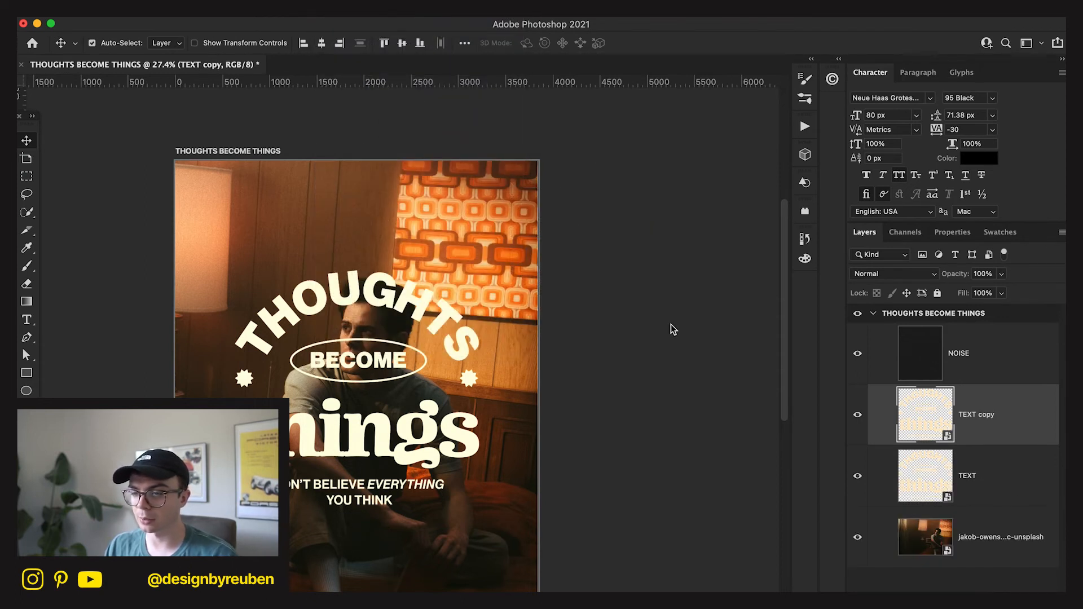
type("10")
key("Return")
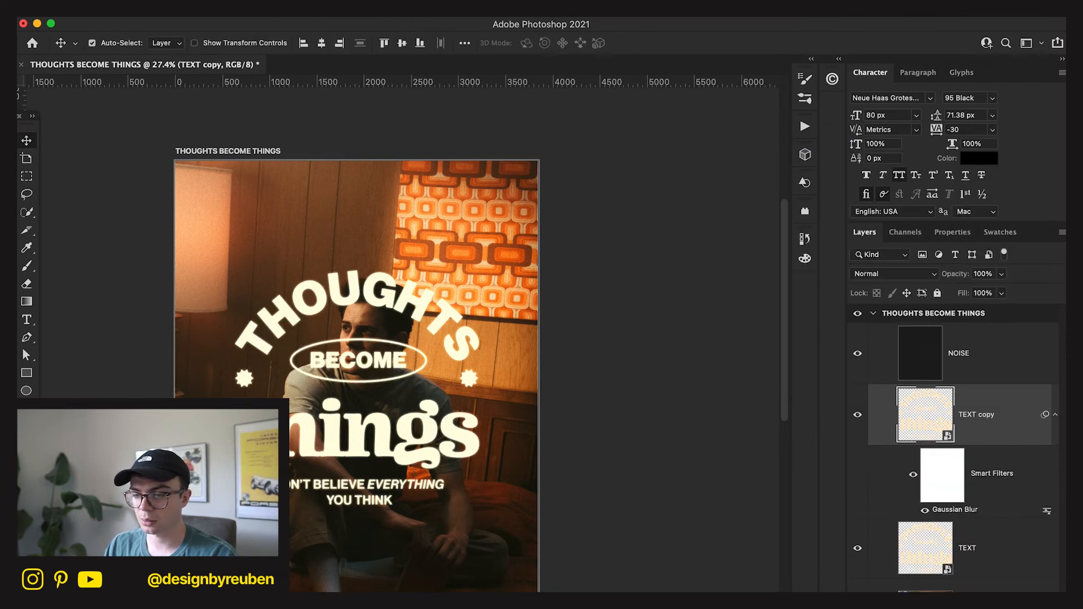
- Set the blurred TEXT copy layer's blend mode to Dissolve and its opacity to 20%
left_click(981, 542)
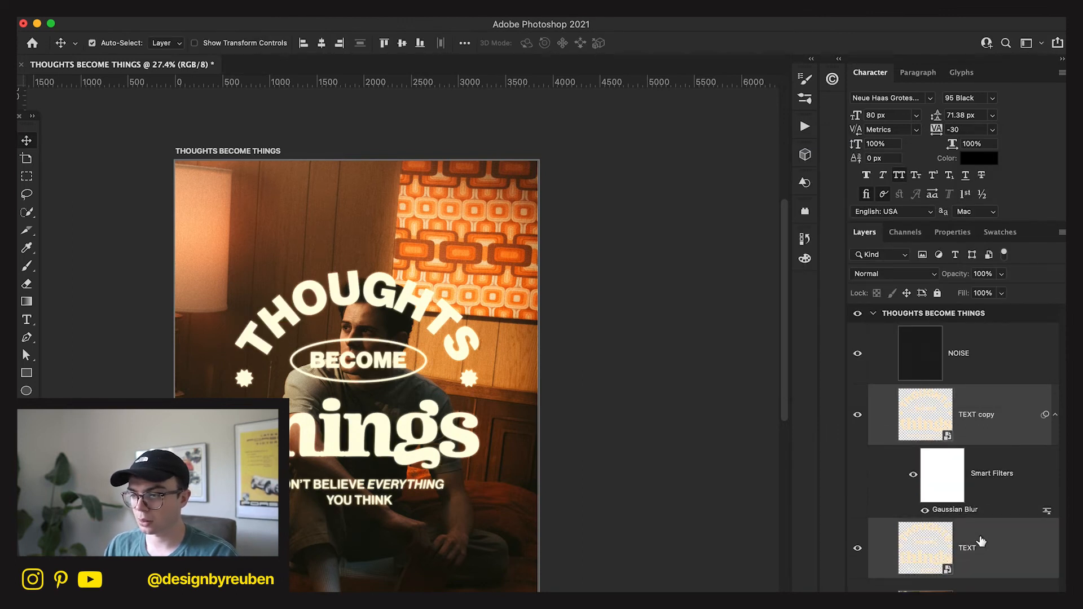
left_click(989, 388)
left_click(908, 275)
left_click(907, 287)
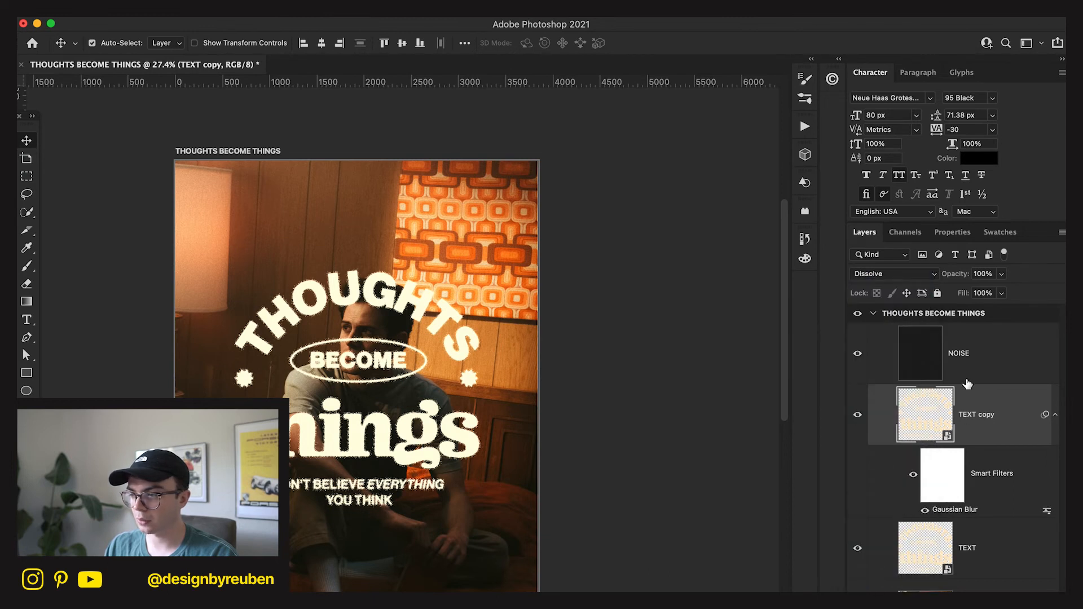
left_click(984, 273)
type("20")
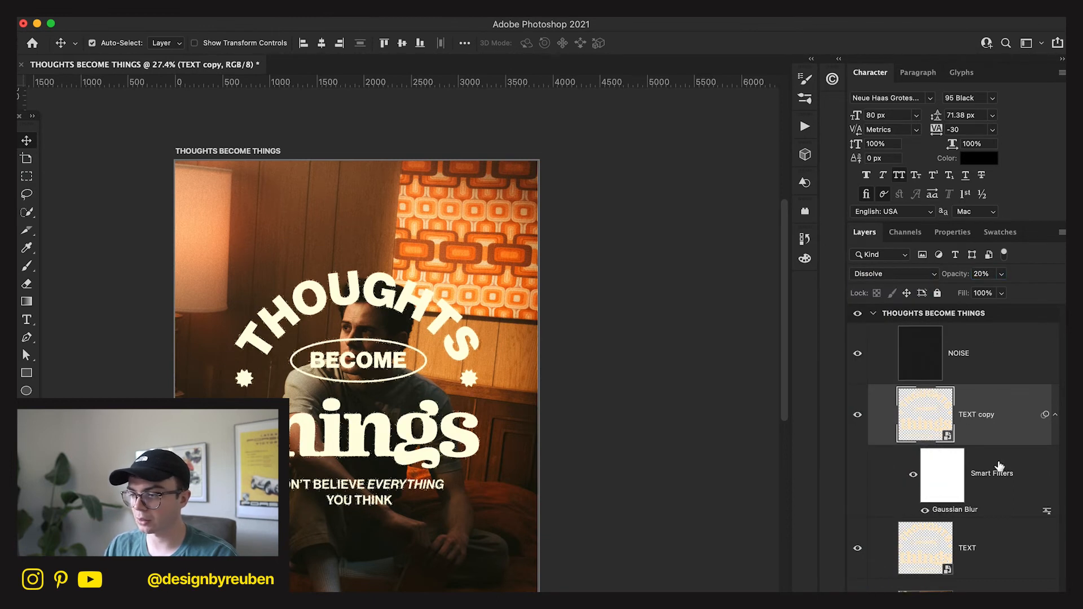
- Convert the TEXT copy and TEXT layers together into one smart object
left_click(997, 569, "shift")
right_click(997, 568)
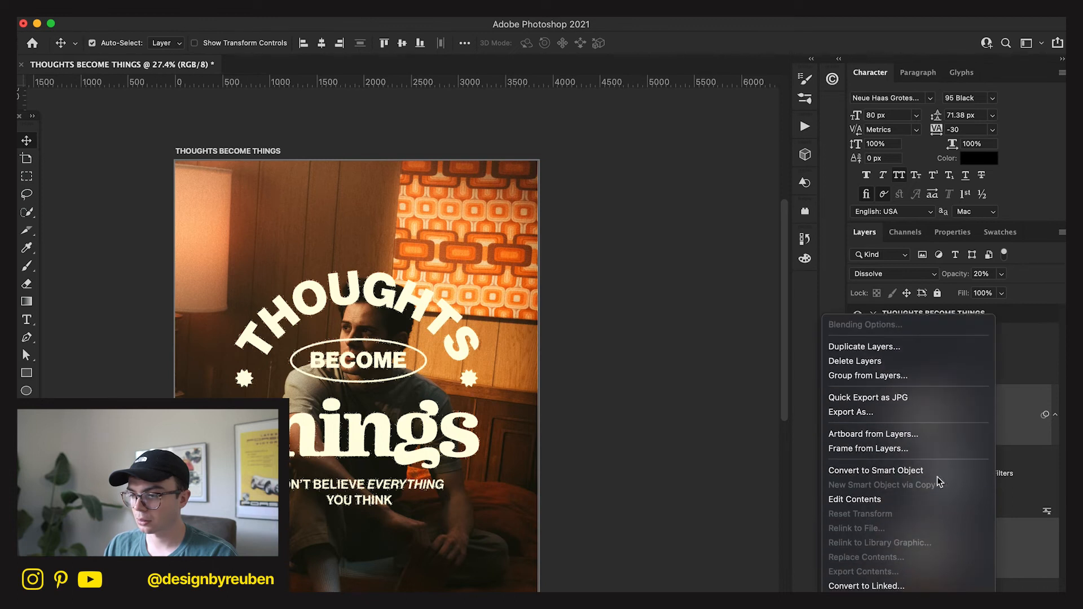
left_click(937, 477)
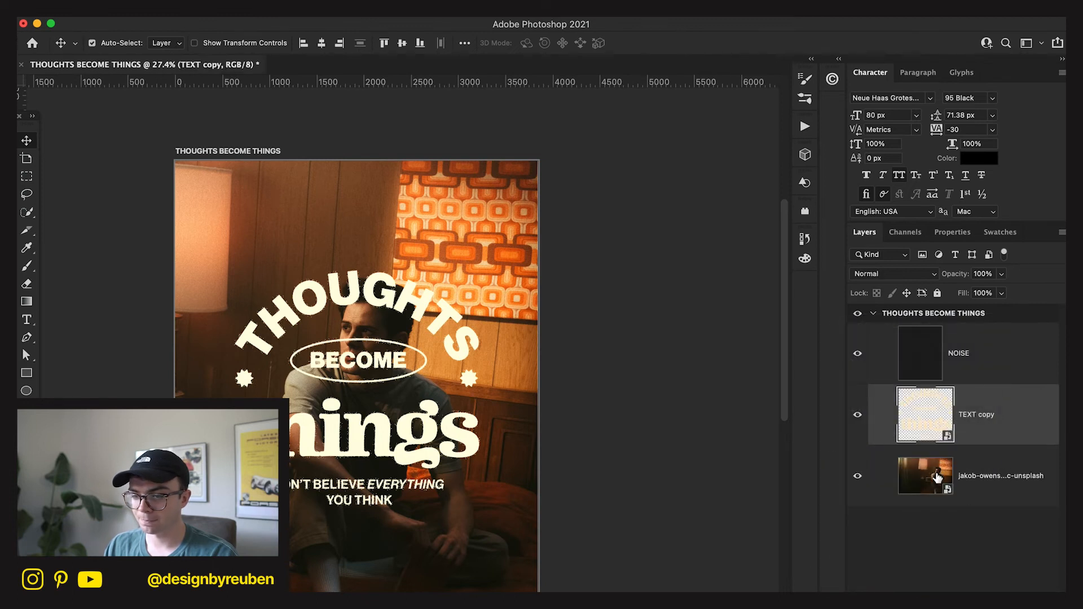
- Set the dissolved copy's opacity to 50% inside the combined smart object, then save and close its contents
scroll(576, 429, "up", 3)
scroll(575, 429, "up", 4)
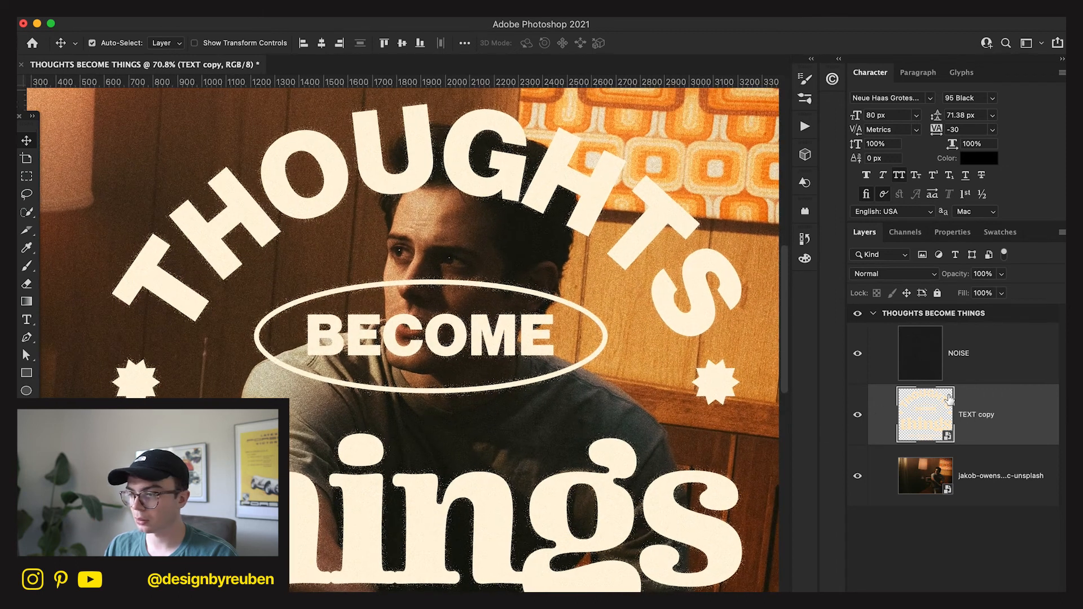
double_click(920, 416)
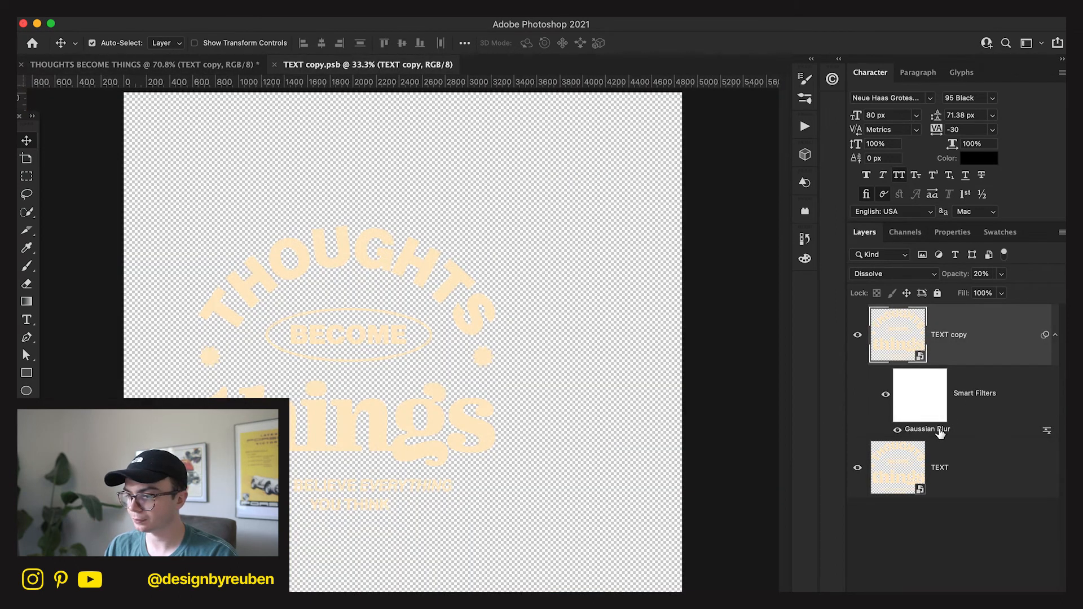
type("50")
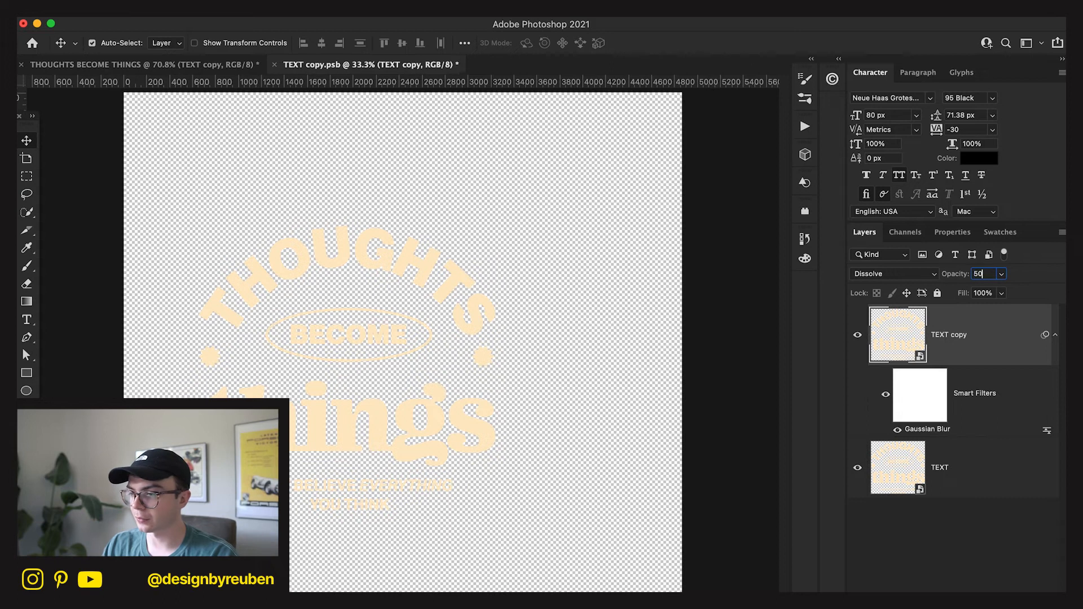
key("super+s")
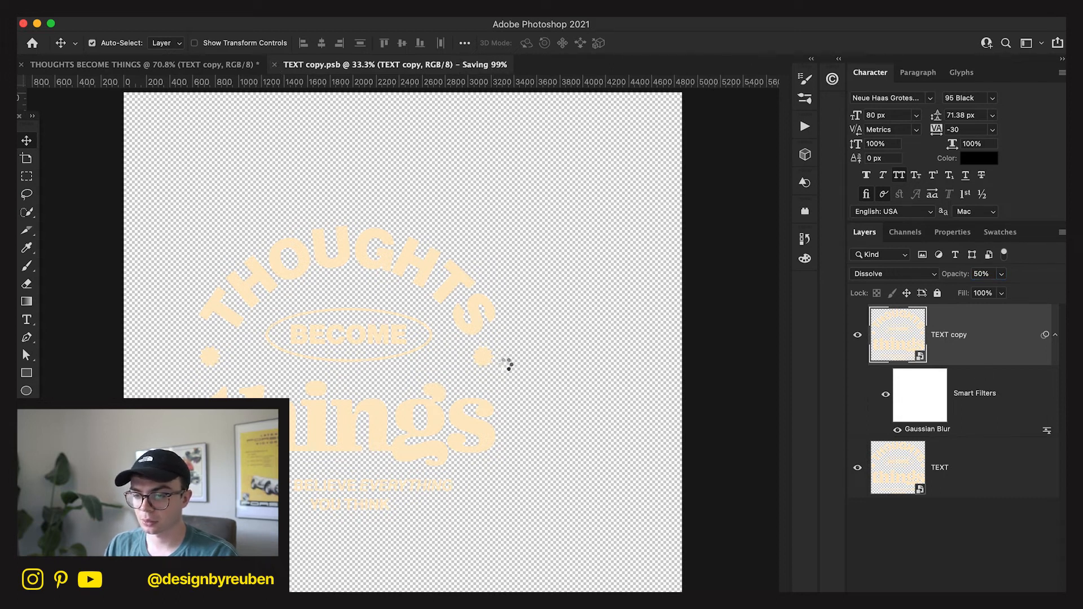
key("super+w")
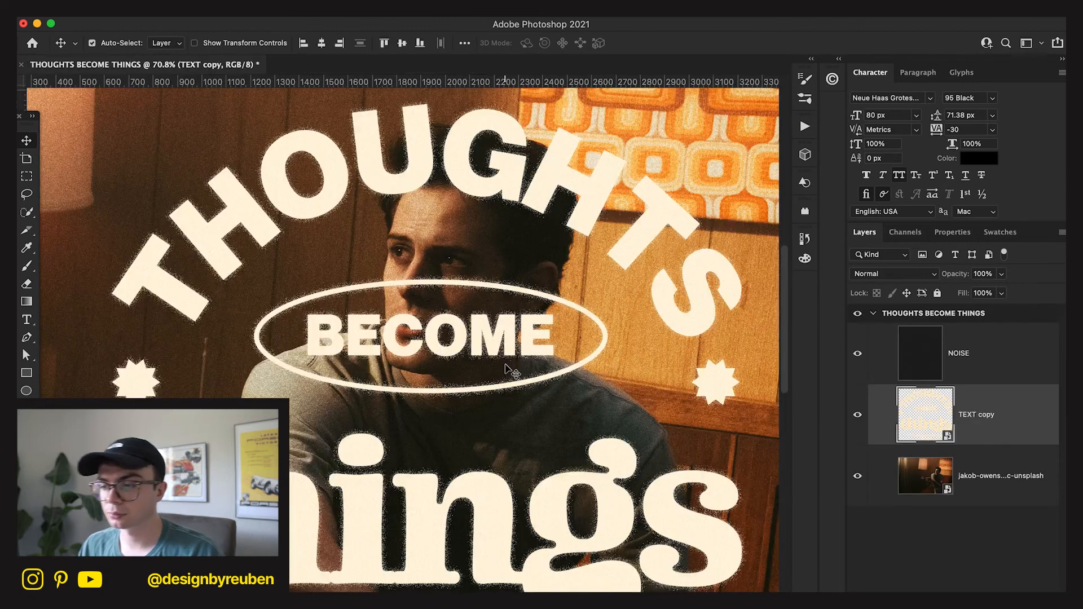
- Undo the combined smart object conversion and delete the dissolved TEXT copy layer
scroll(505, 368, "down", 5)
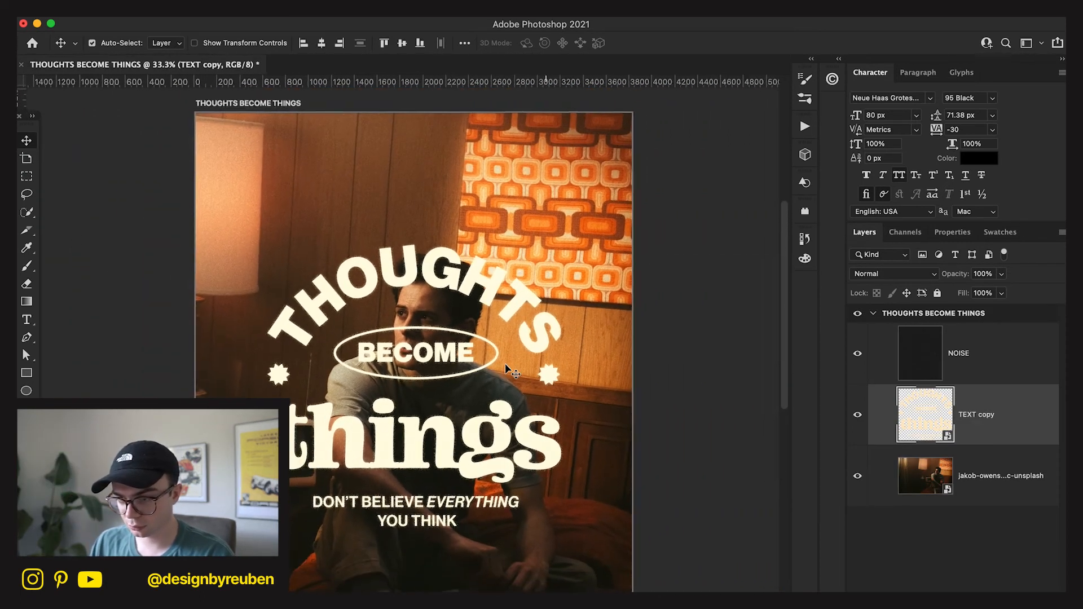
scroll(506, 367, "up", 2)
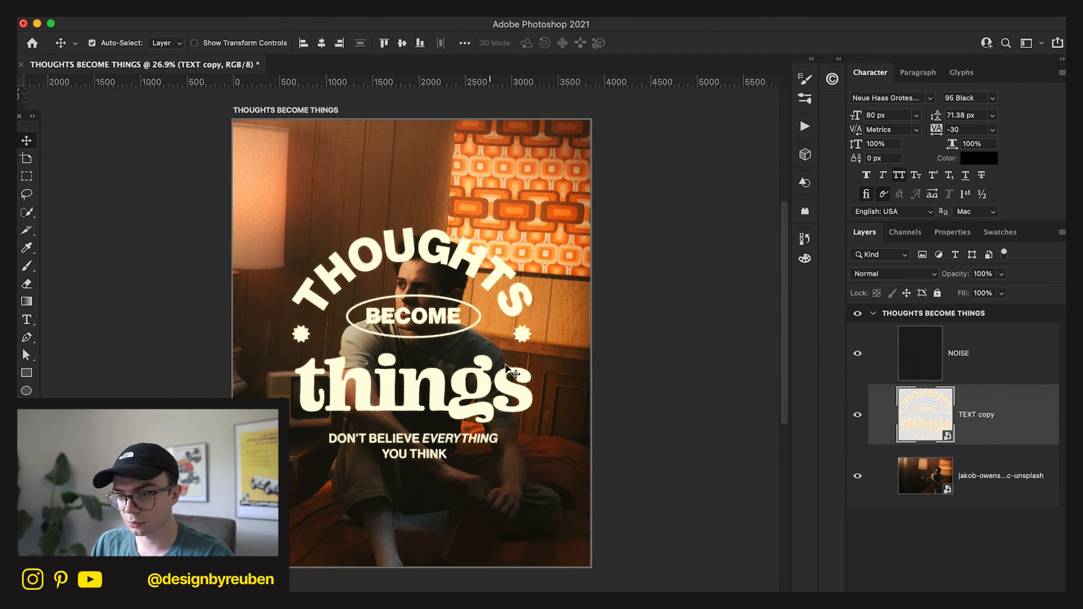
scroll(587, 391, "right", 1)
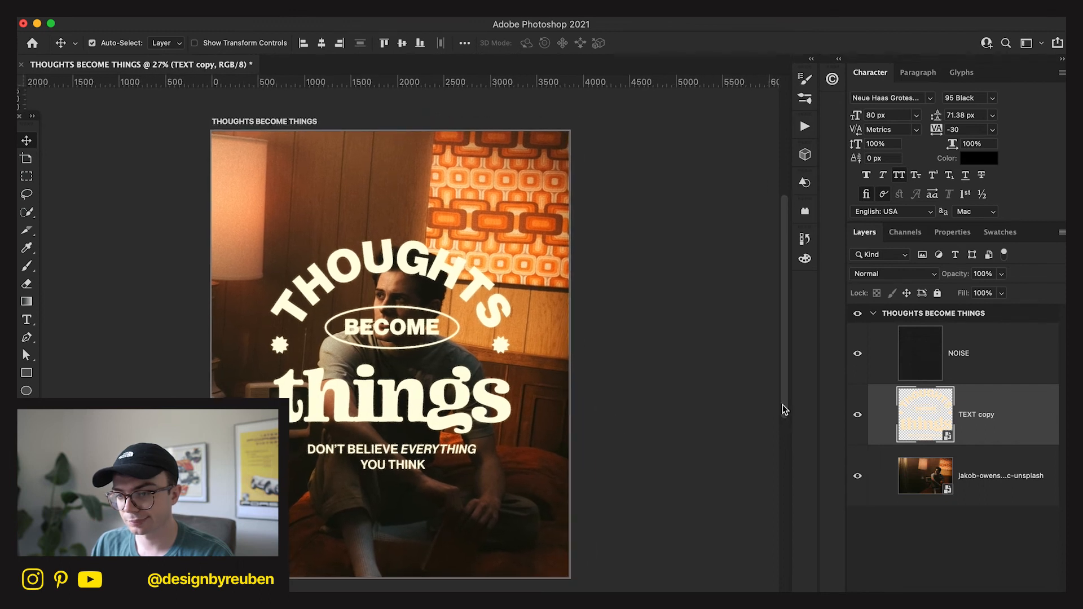
key("super")
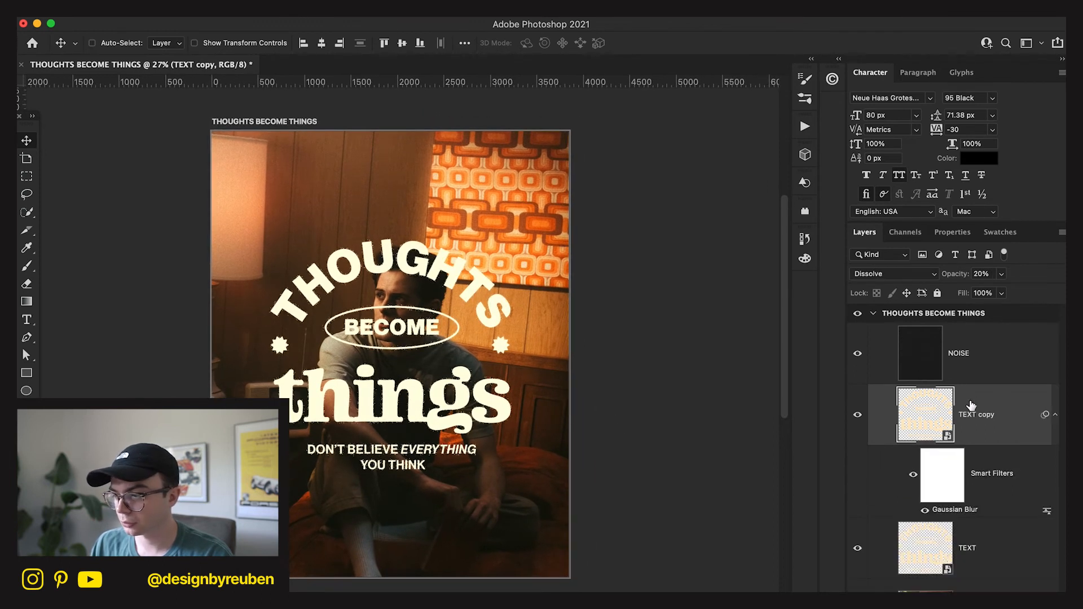
key("BackSpace")
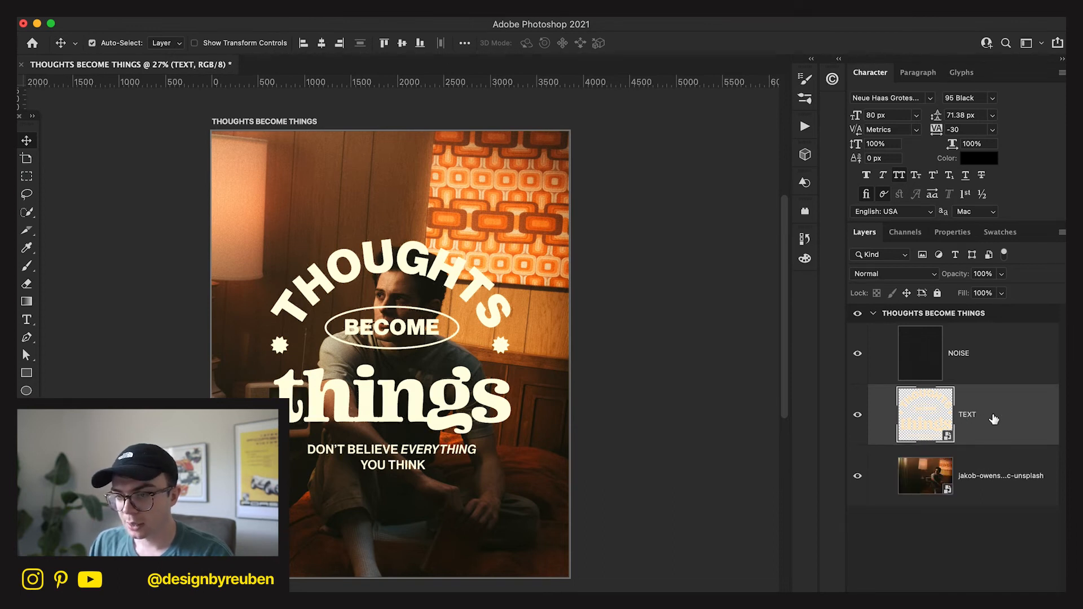
- Apply the Minimum filter to the TEXT layer with a 2-pixel radius, preserving Roundness
left_click(332, 10)
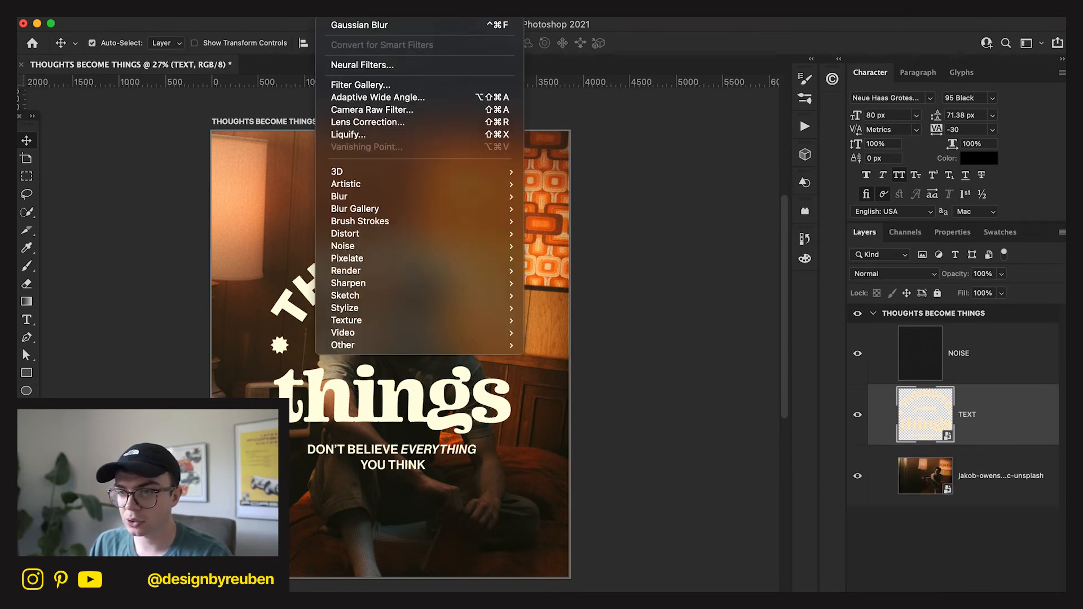
mouse_move(387, 345)
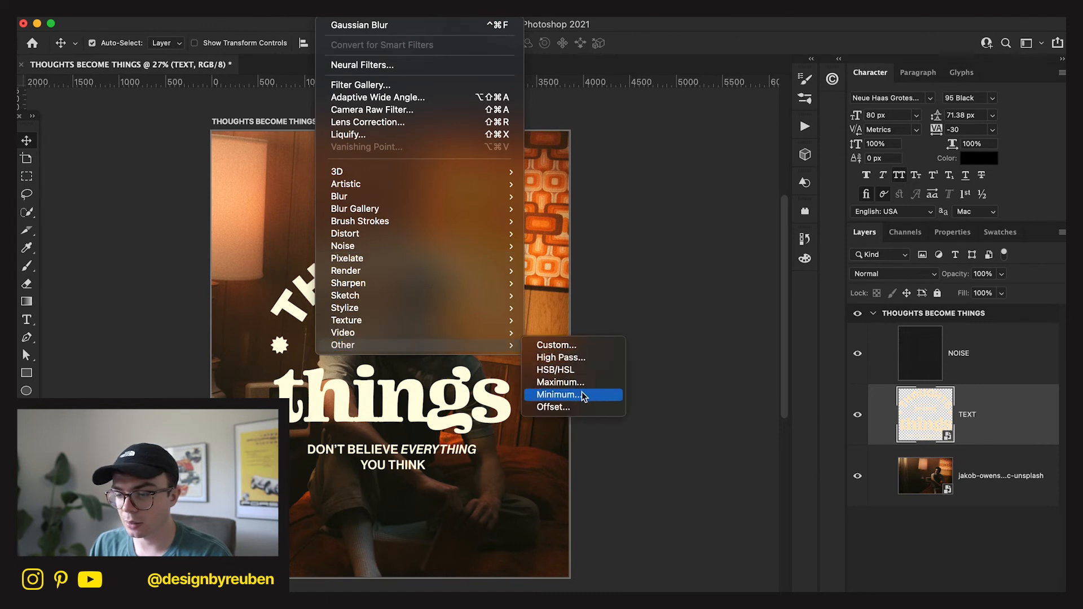
left_click(582, 395)
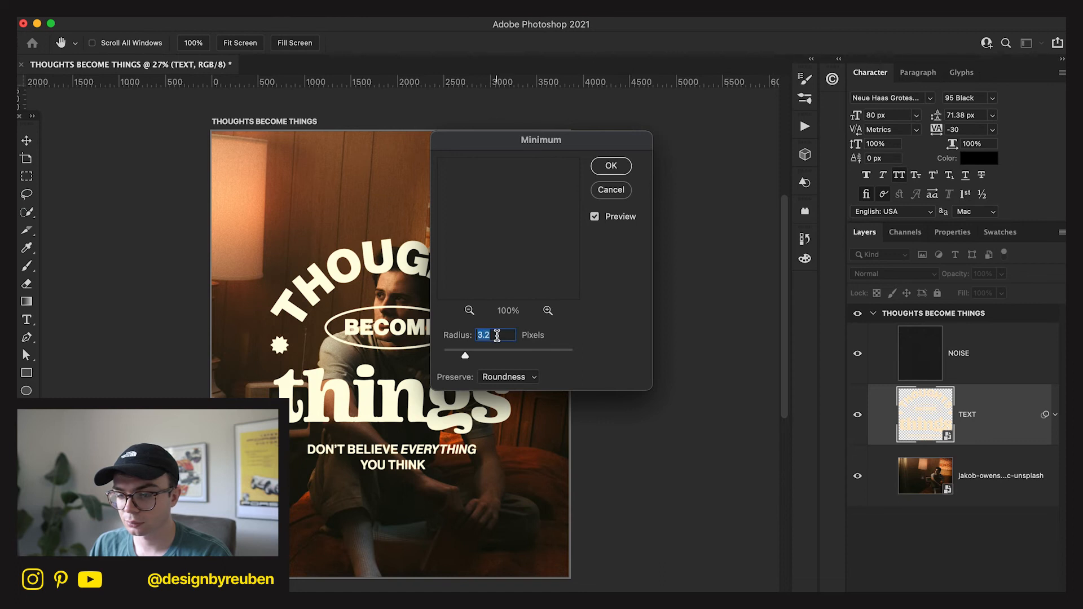
type("2")
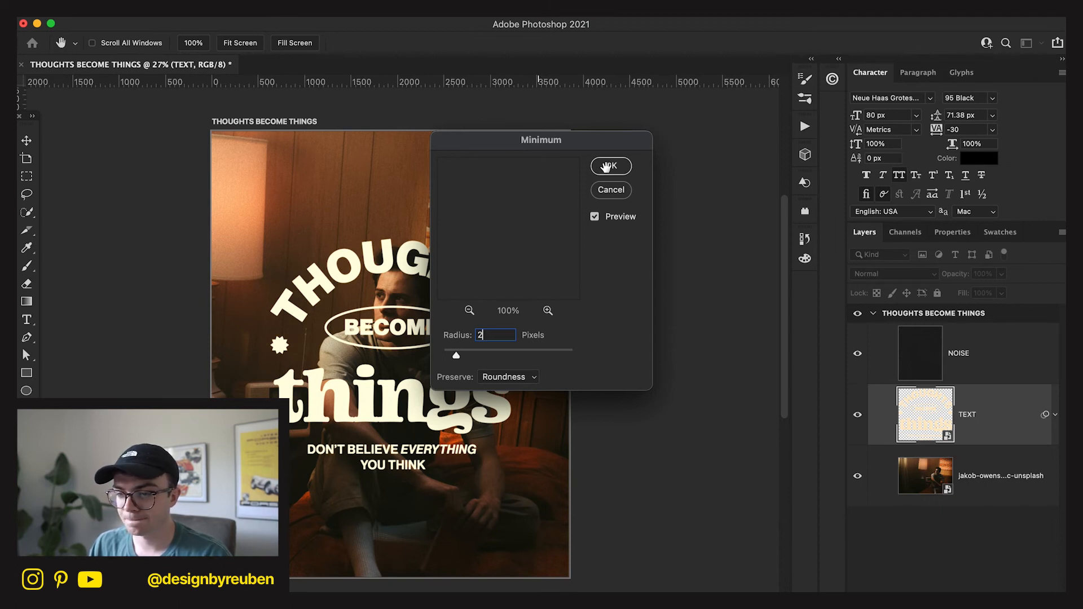
left_click(608, 166)
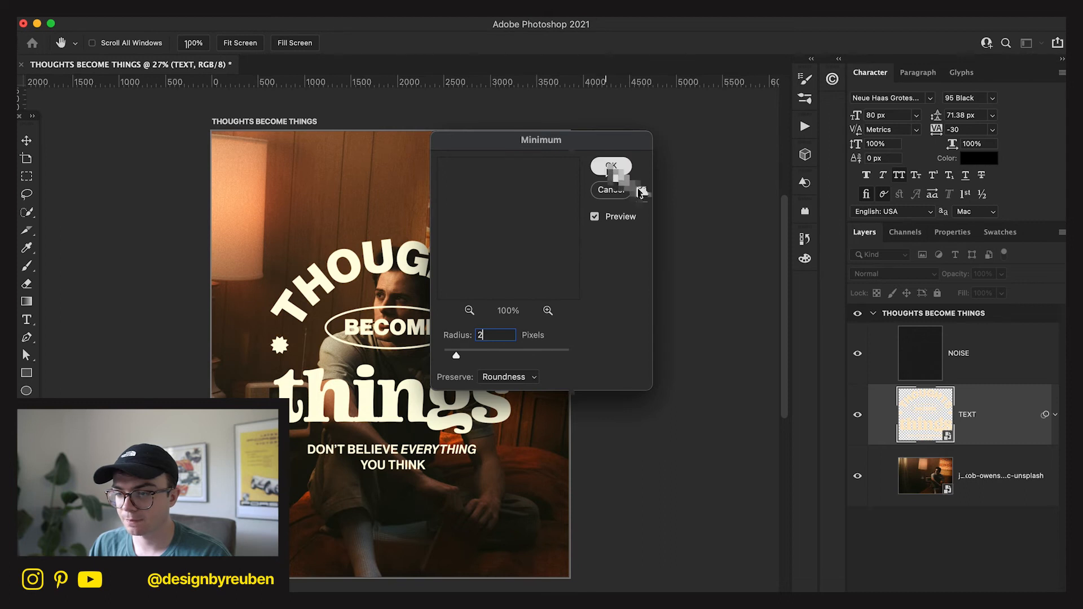
- Convert the filtered TEXT layer to a smart object and centre it horizontally and vertically on the artboard
right_click(959, 422)
left_click(922, 575)
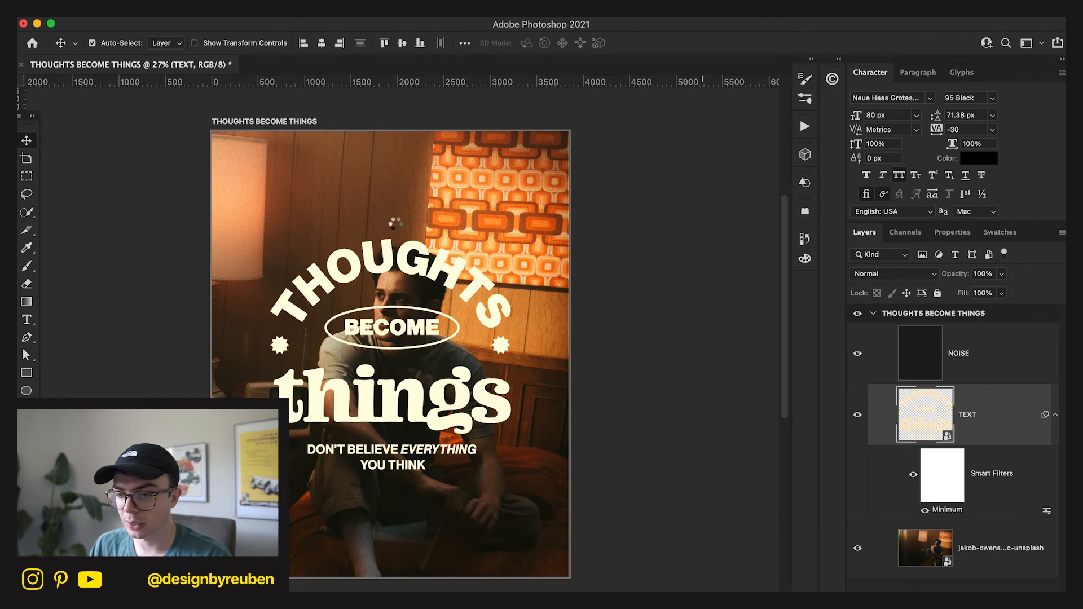
left_click(320, 45)
left_click(401, 44)
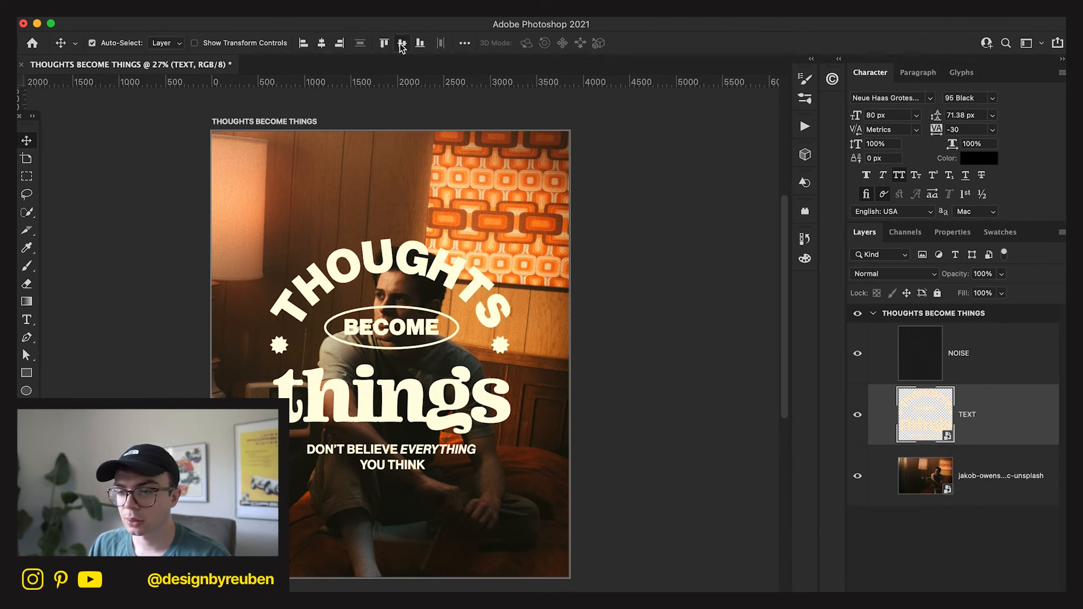
- Add an outer glow to the TEXT layer with 30% opacity, 35% noise and a colour sampled from the lettering
double_click(1011, 432)
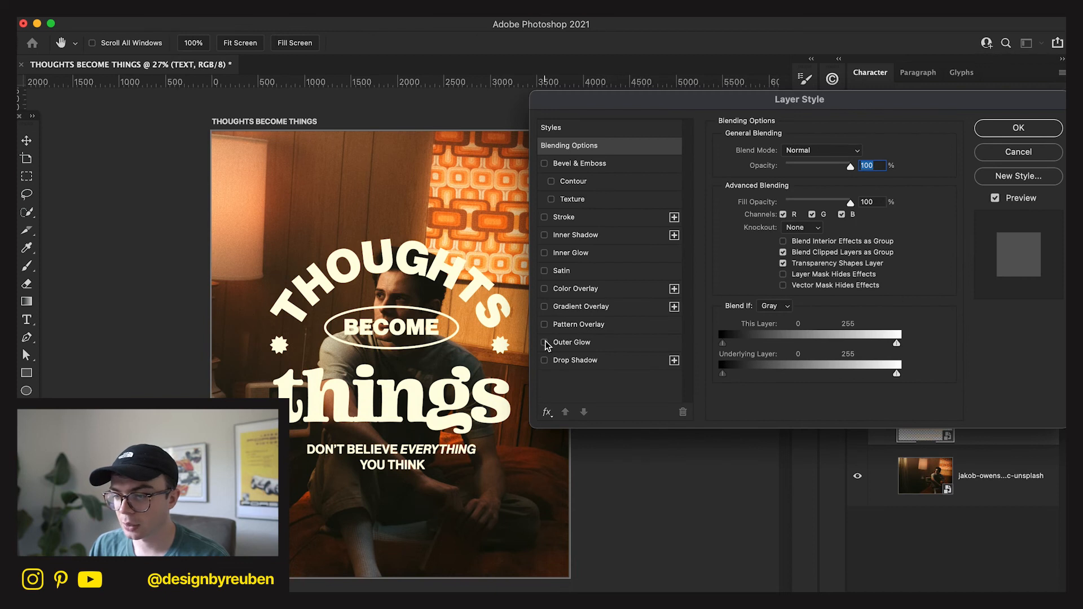
left_click(544, 343)
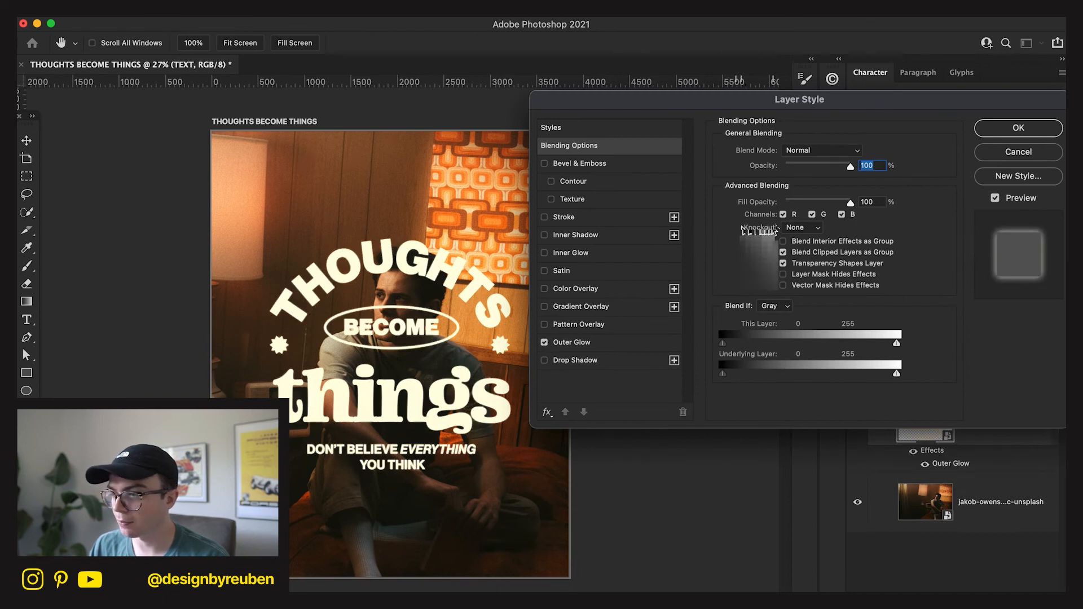
left_click(635, 346)
left_click_drag(792, 166, 788, 168)
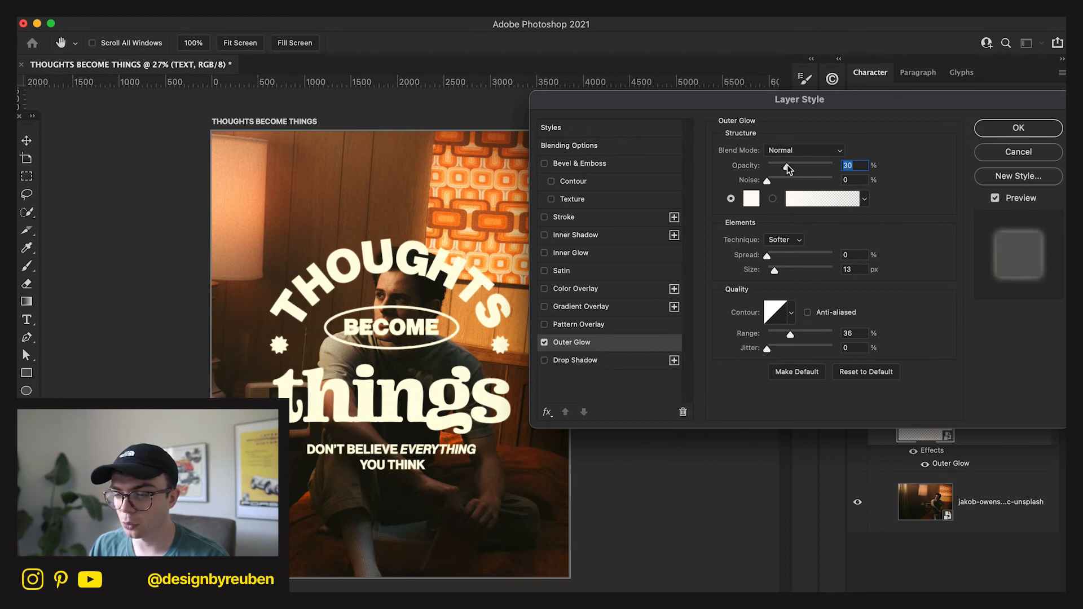
left_click_drag(781, 182, 807, 182)
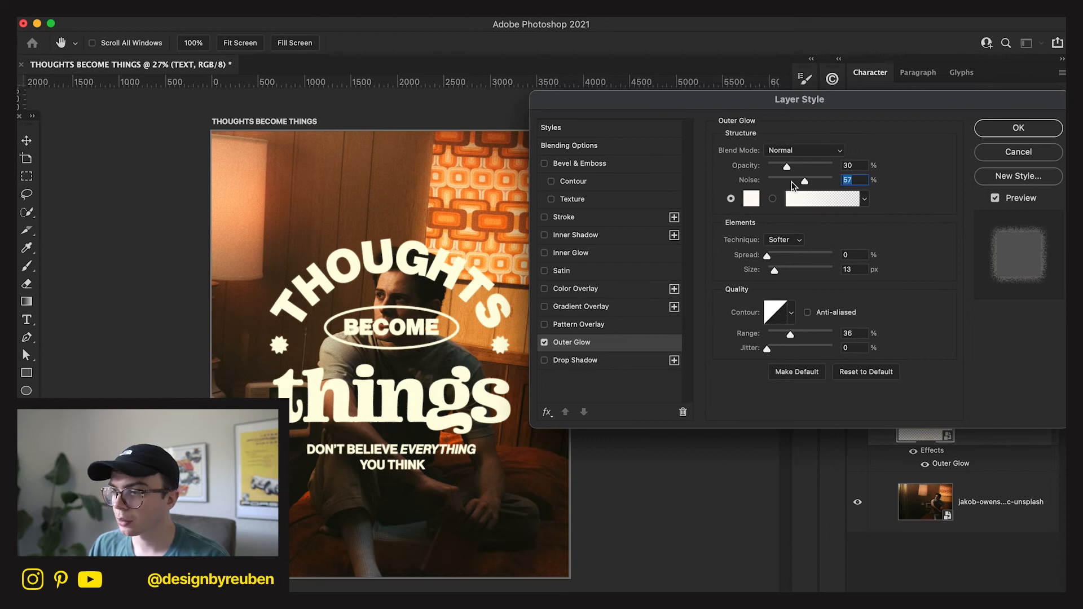
left_click_drag(804, 182, 792, 183)
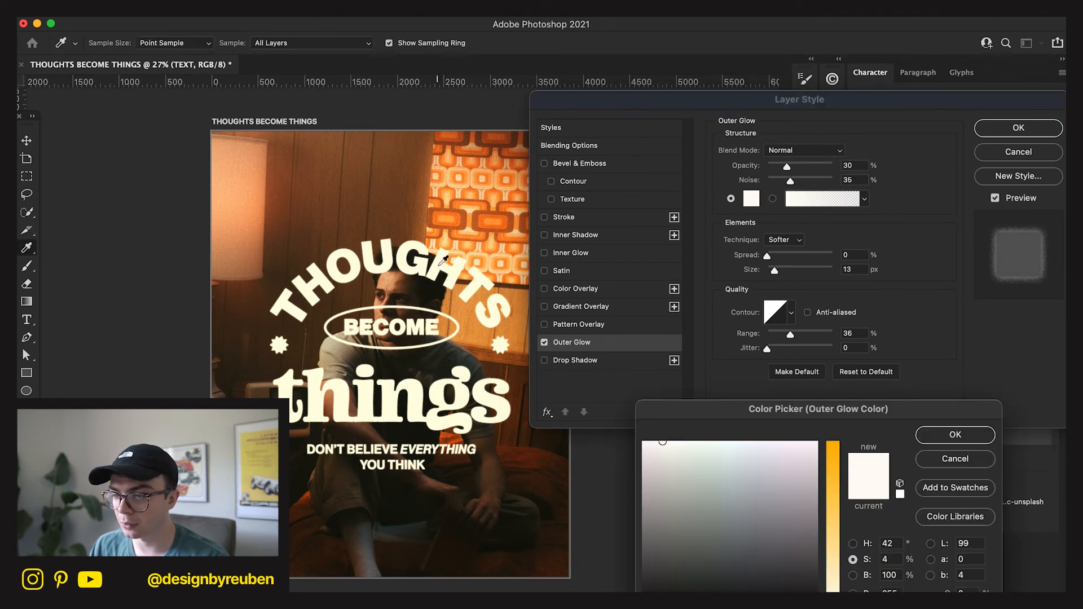
left_click(437, 277)
left_click(957, 436)
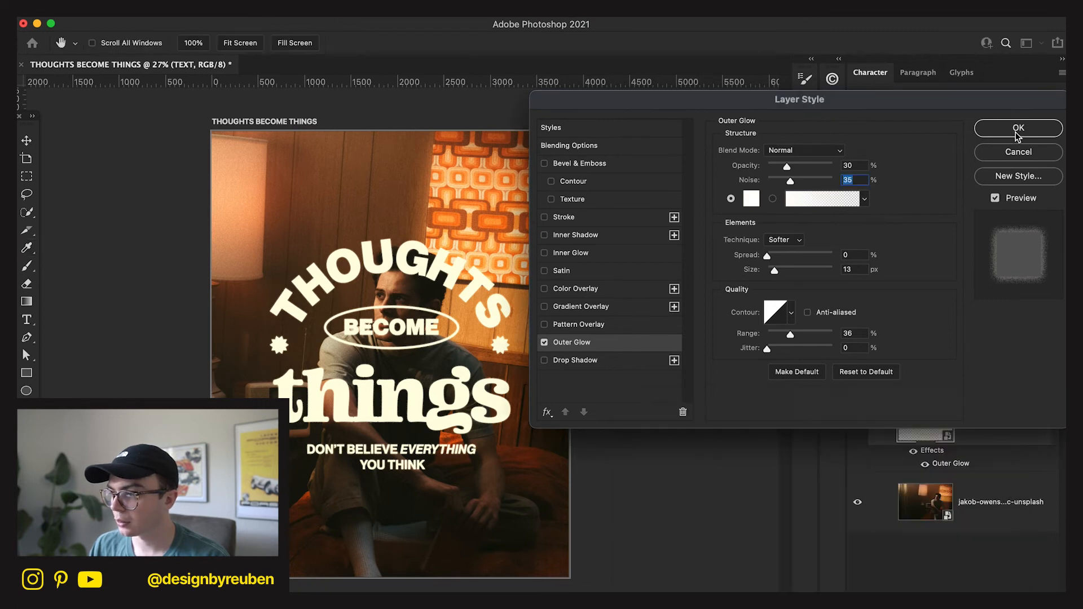
key("Return")
- Hide the NOISE layer to resample the outer glow colour from the cream lettering, and convert the TEXT layer to a smart object
left_click(856, 356)
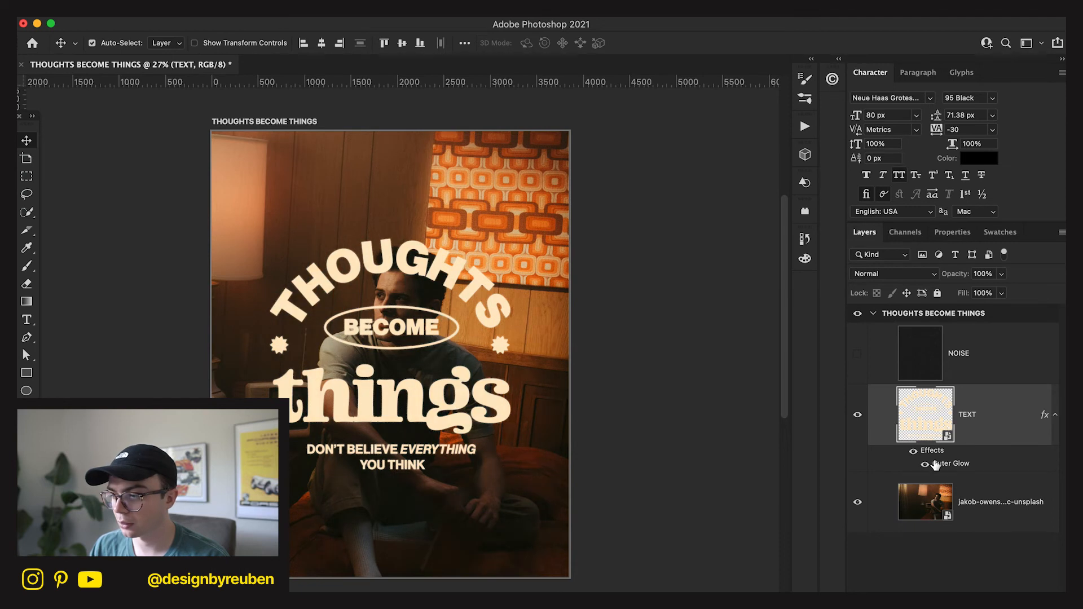
double_click(943, 468)
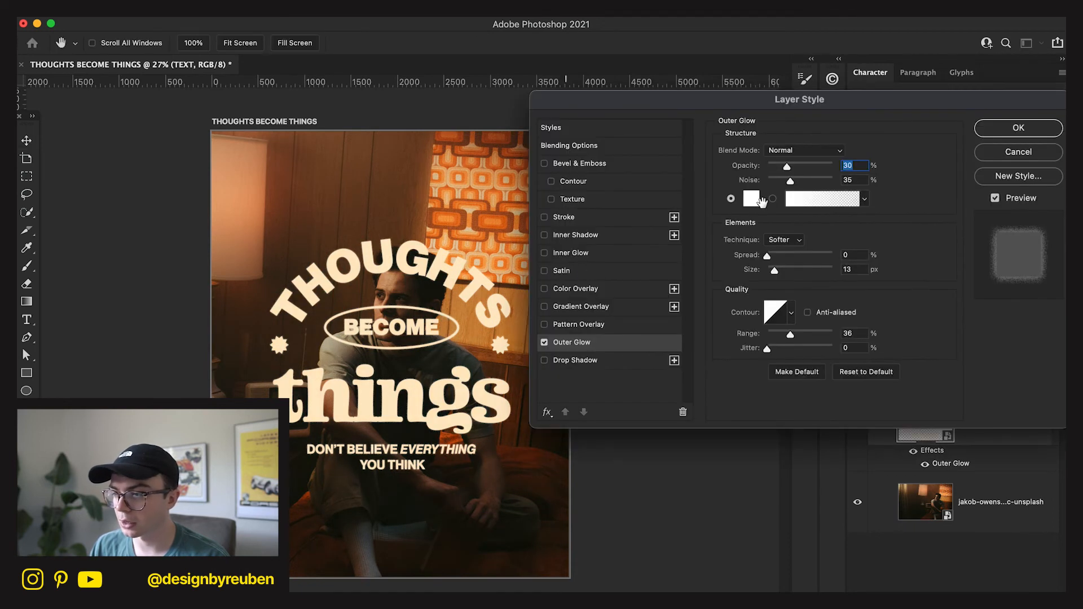
left_click(393, 261)
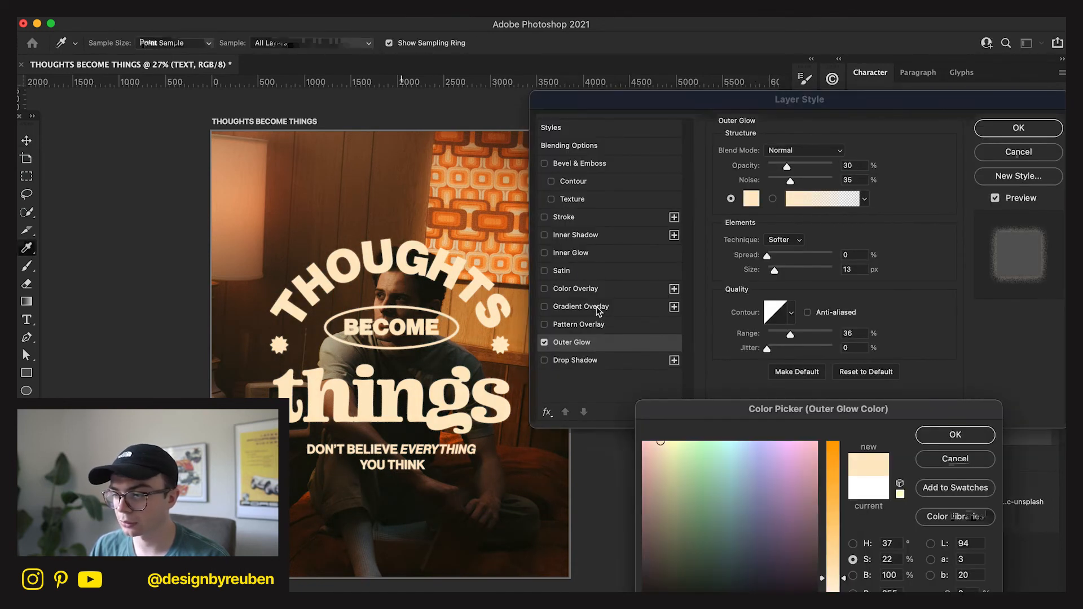
left_click(963, 438)
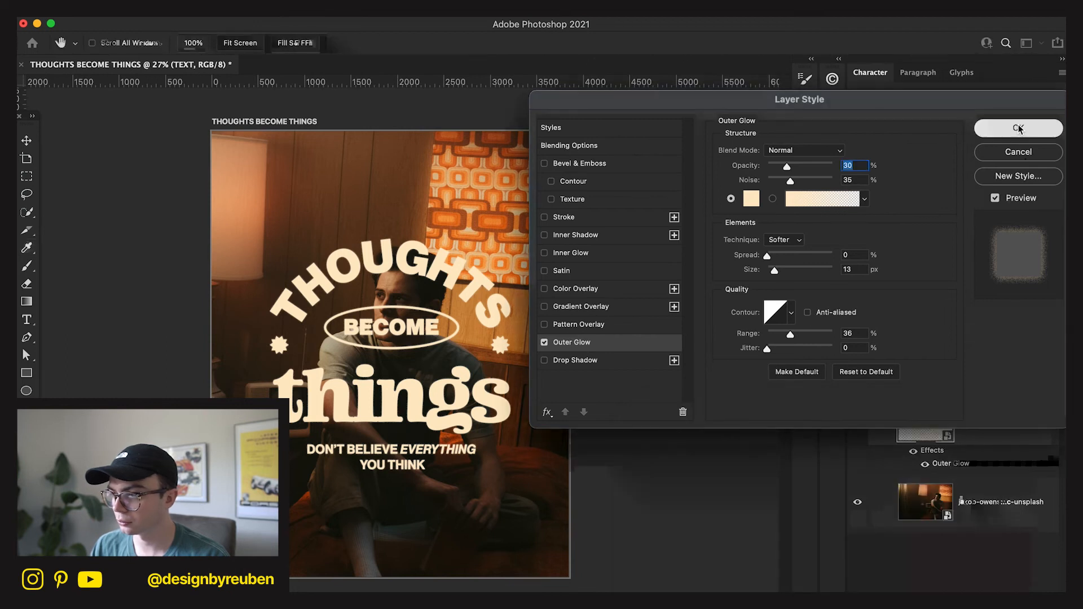
key("Return")
right_click(996, 430)
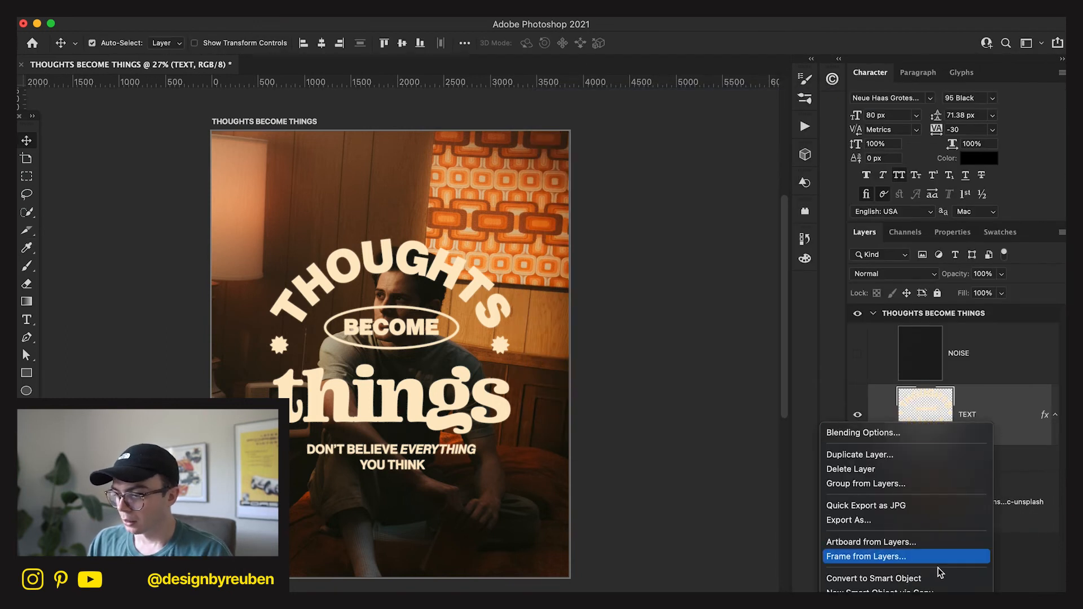
left_click(670, 365)
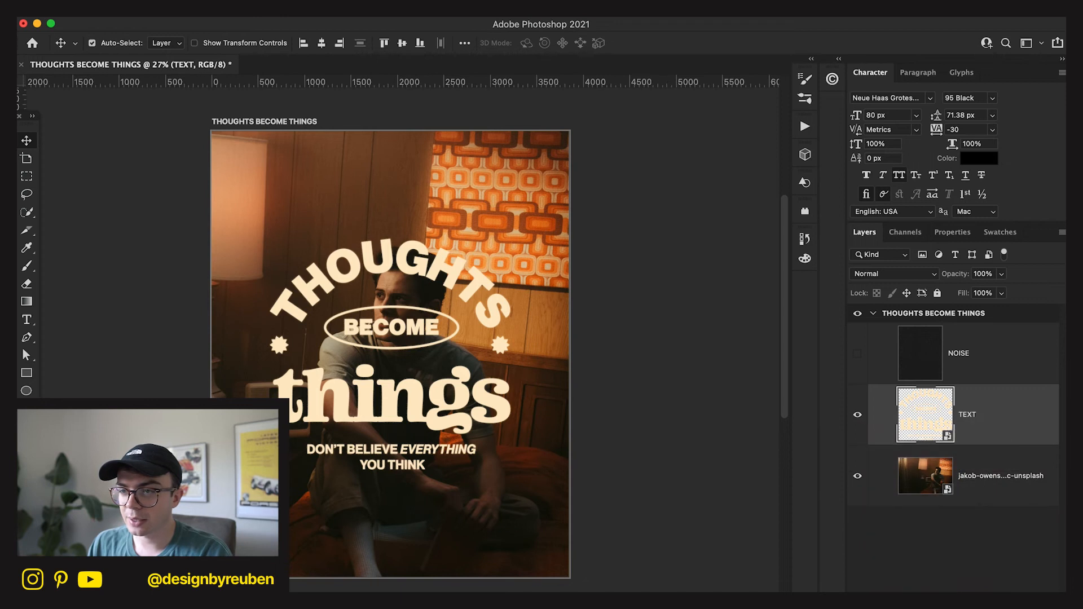
- Try the Filter Gallery's Stamp, Halftone Pattern, Ocean Ripple, Accented Edges and Spatter effects on the TEXT layer
left_click(332, 8)
left_click(357, 85)
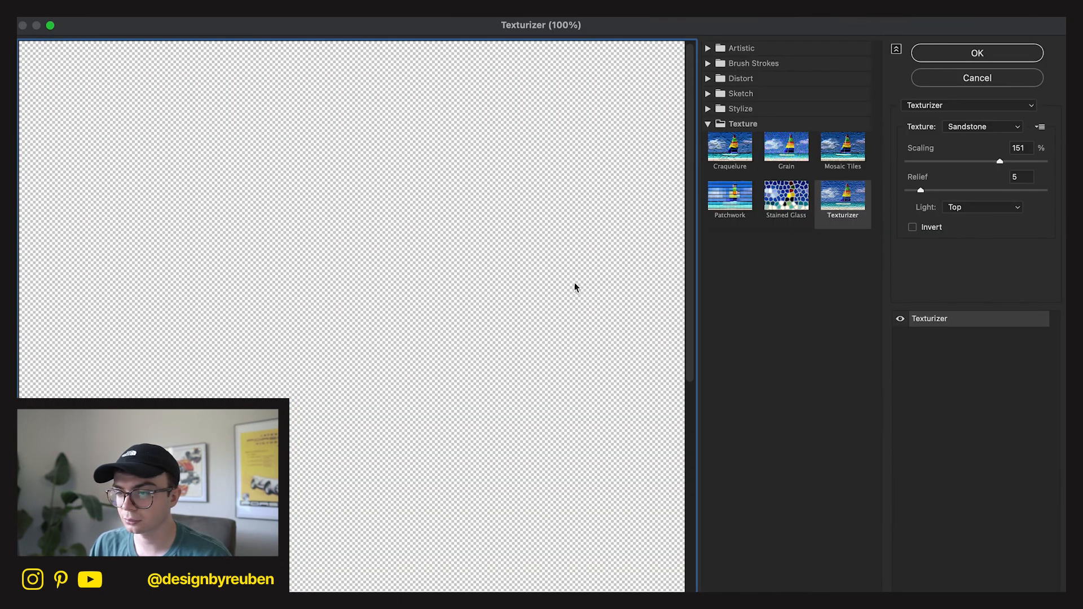
left_click(707, 123)
left_click(708, 108)
left_click(708, 107)
left_click(708, 95)
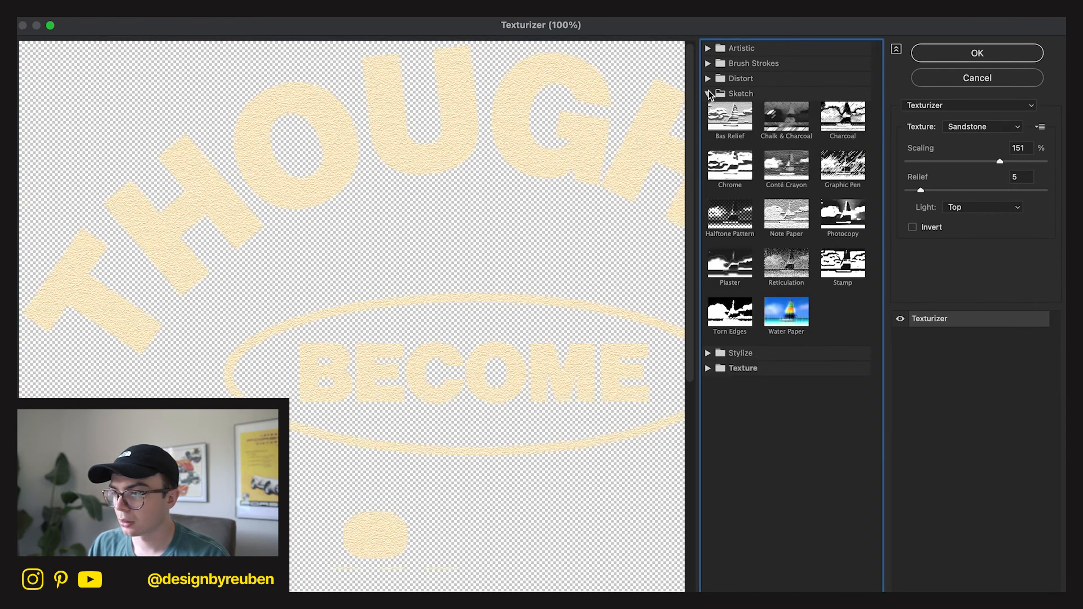
left_click(844, 271)
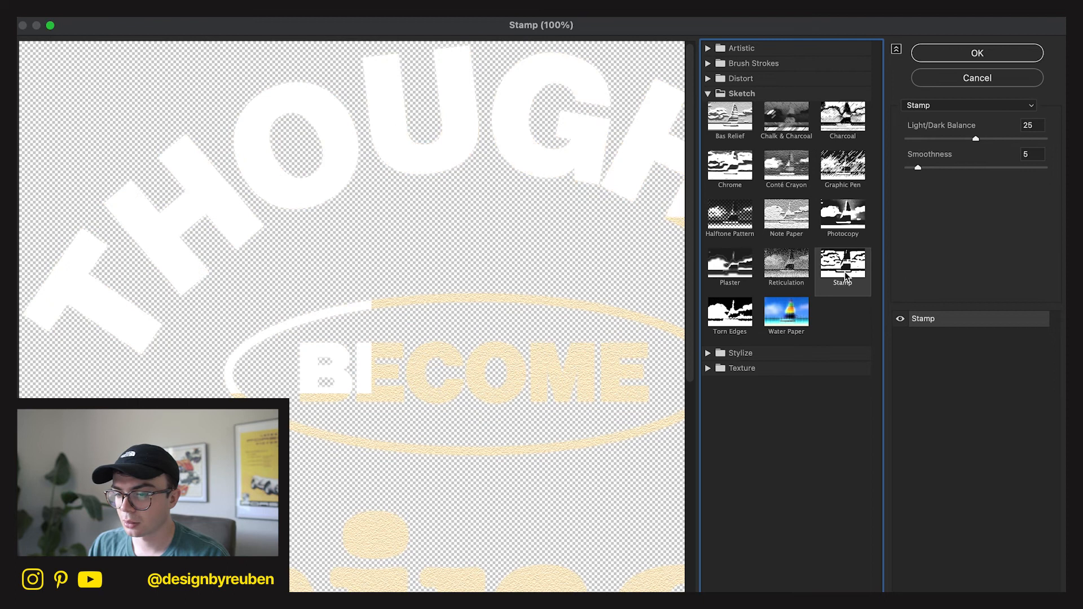
left_click(733, 217)
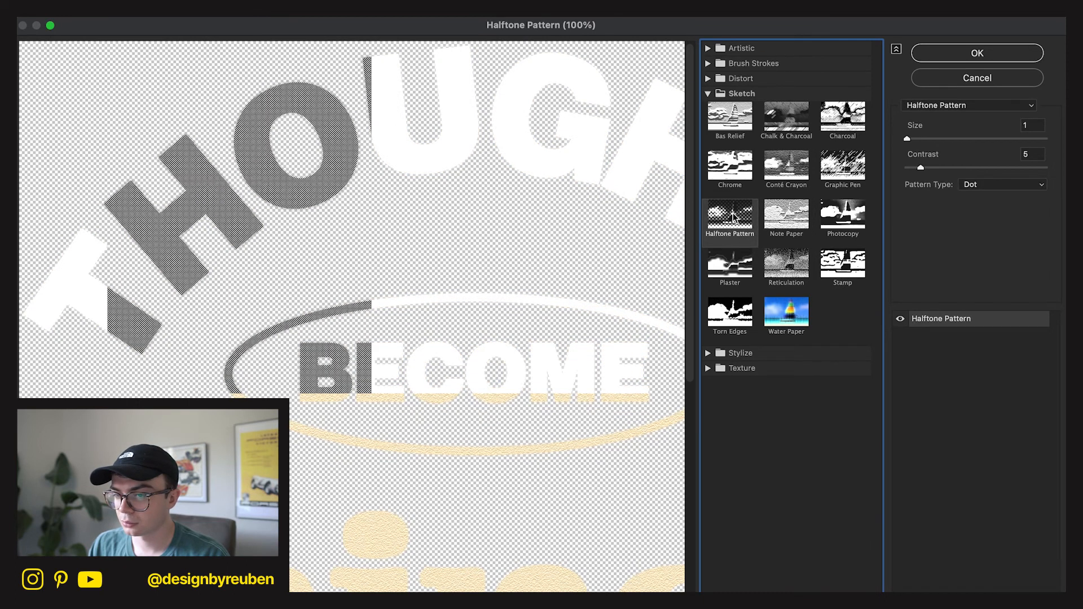
left_click(708, 78)
left_click(708, 64)
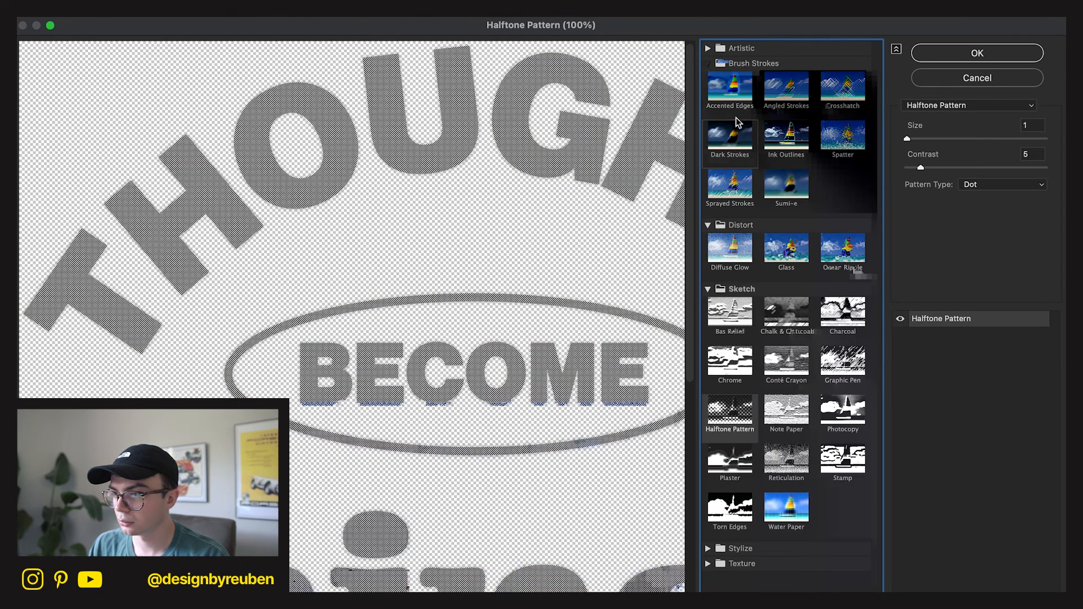
left_click(836, 250)
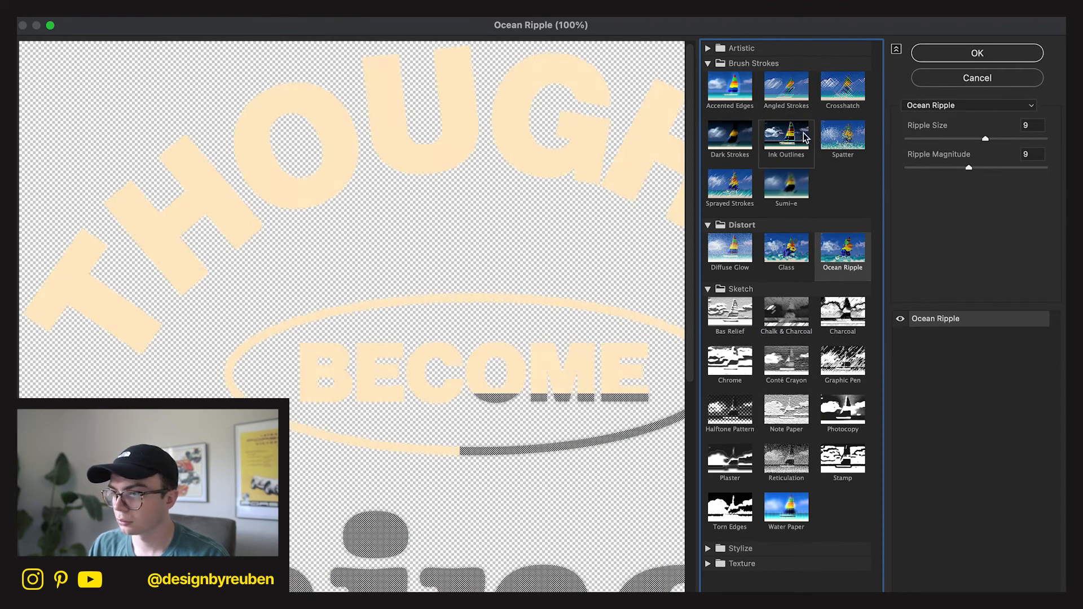
left_click(823, 138)
left_click(729, 88)
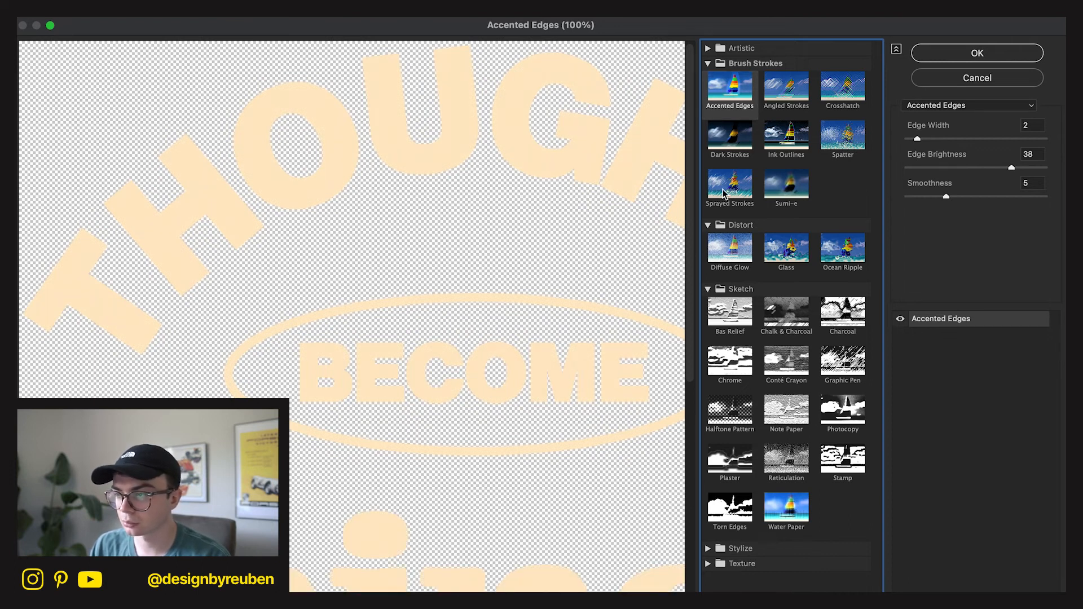
left_click(834, 144)
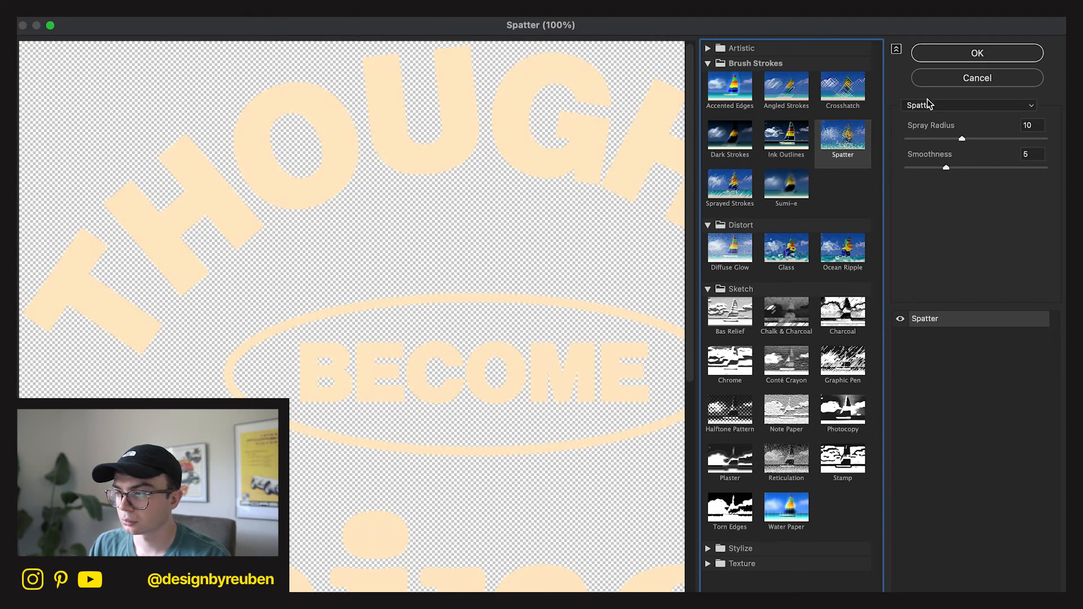
key("Escape")
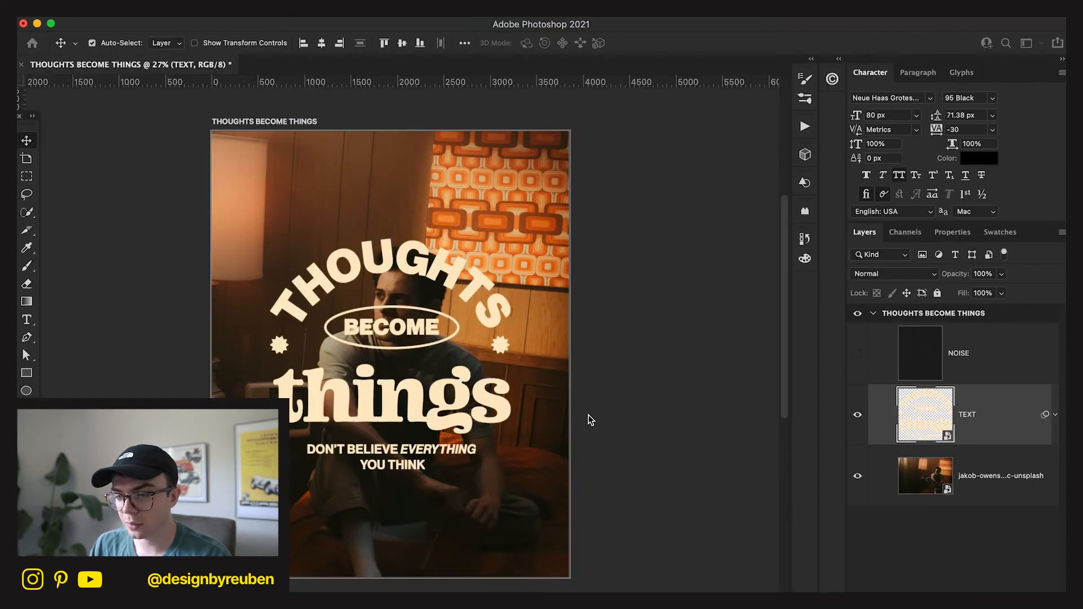
- Scale the TEXT lettering up proportionally from its centre to about 108%
key("super+t")
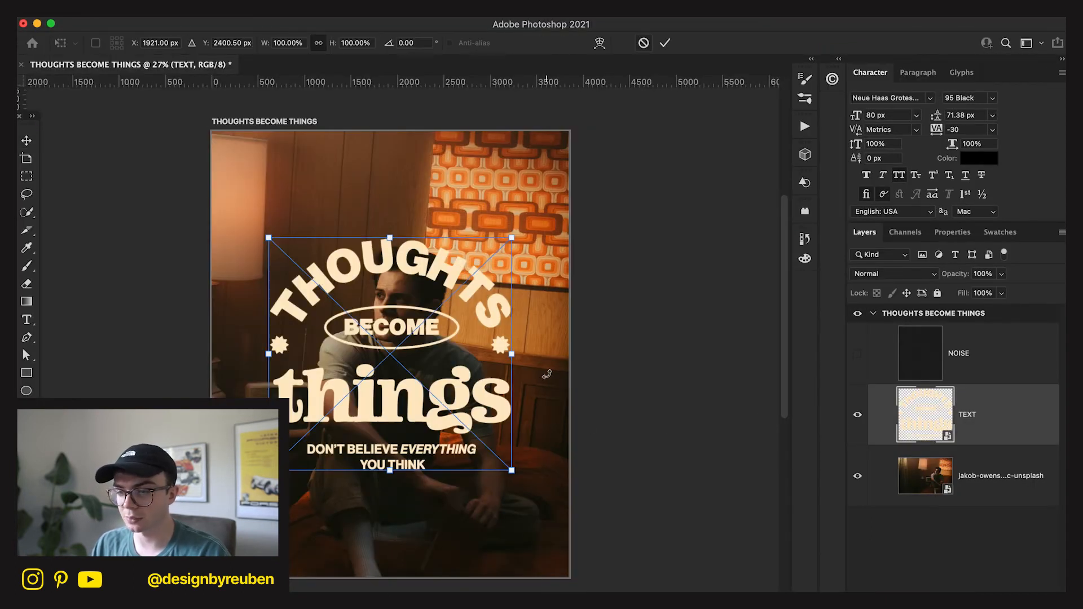
left_click_drag(521, 356, 525, 357)
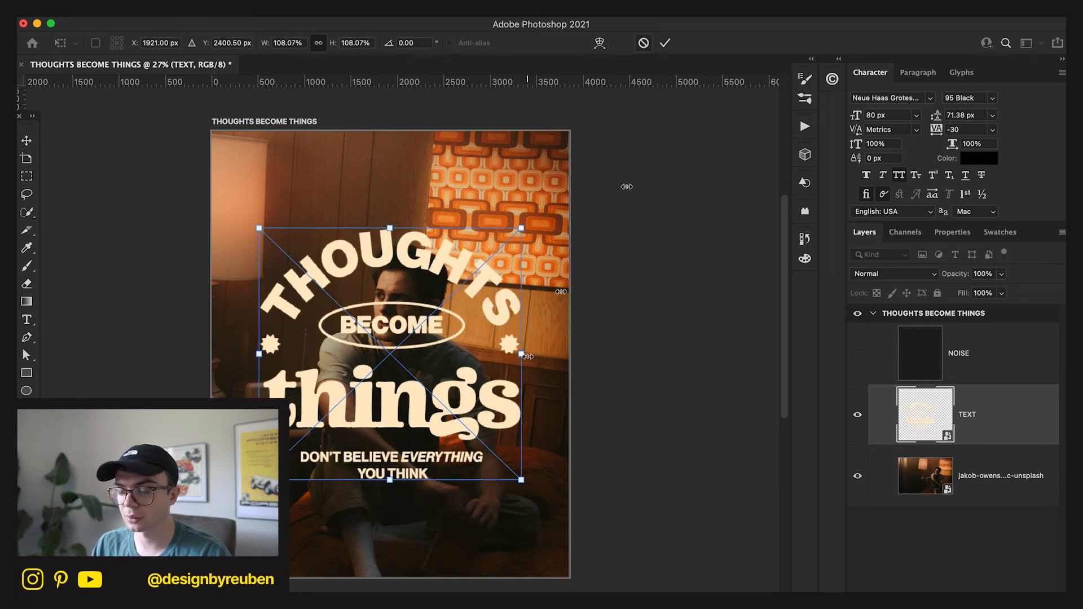
left_click(666, 43)
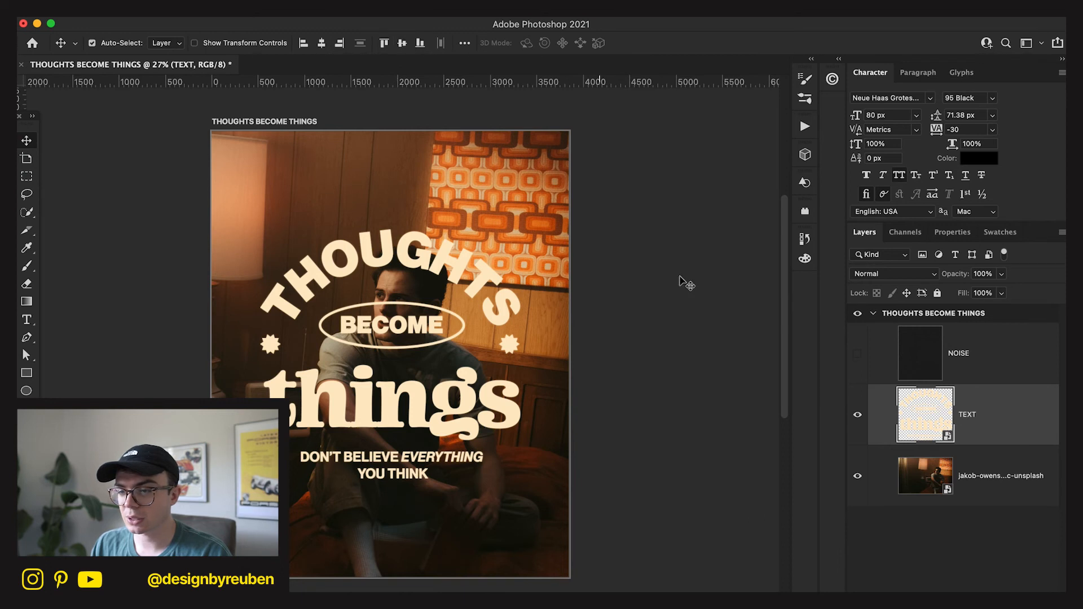
- Show the NOISE layer and try the Linear Dodge (Add) blend mode on it, and delete the layer
left_click(956, 364)
left_click(862, 366)
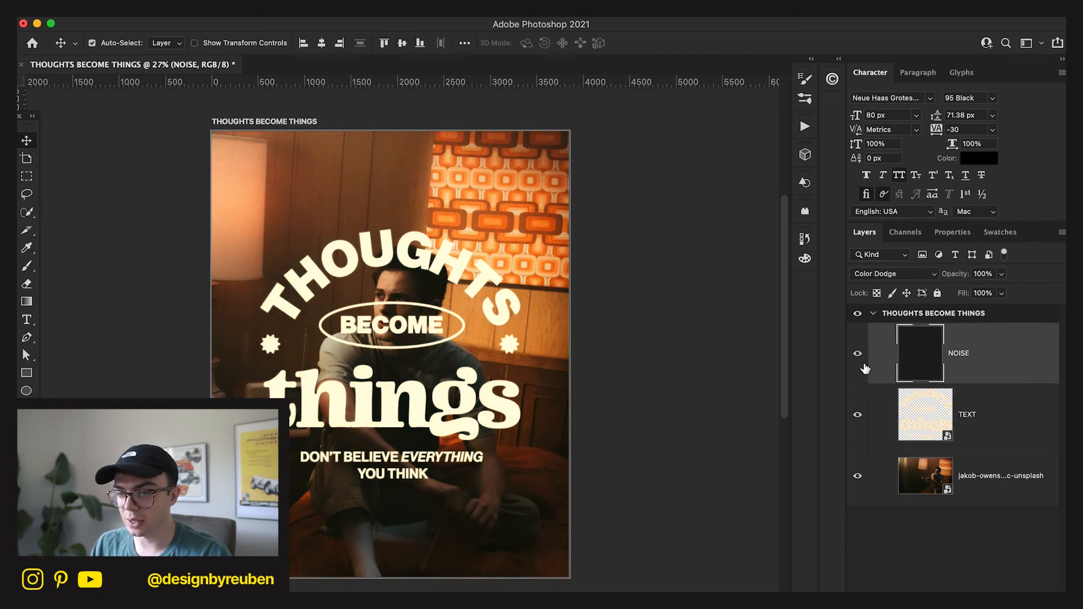
left_click(901, 273)
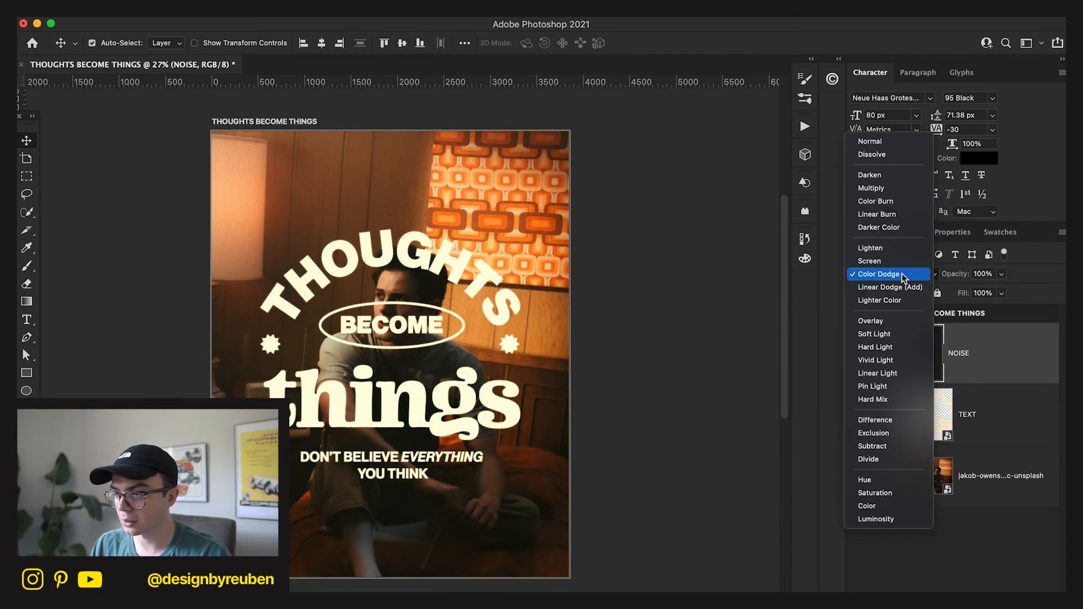
left_click(904, 288)
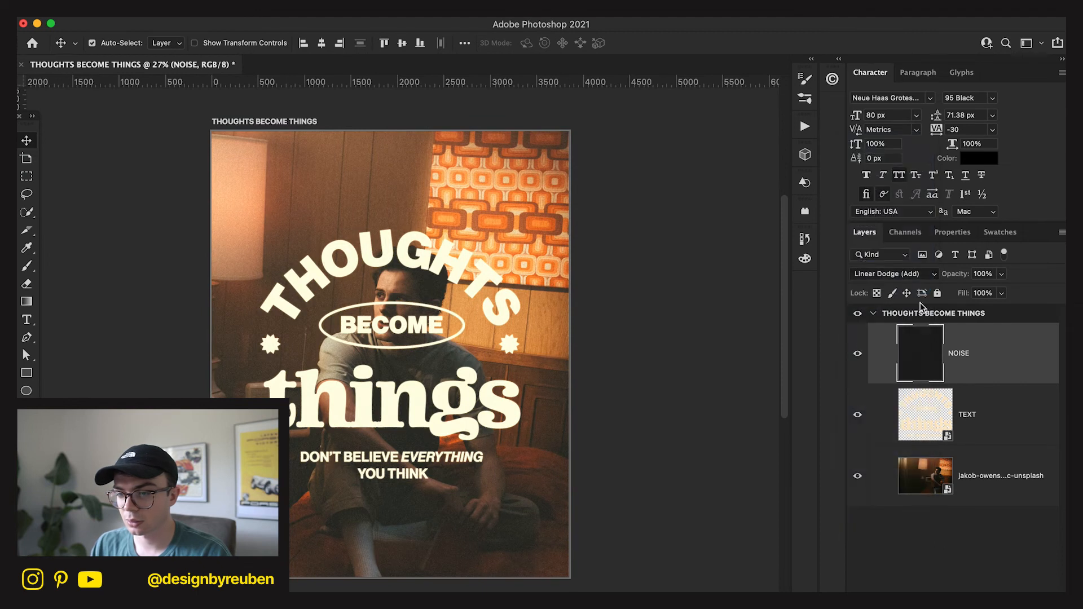
key("BackSpace")
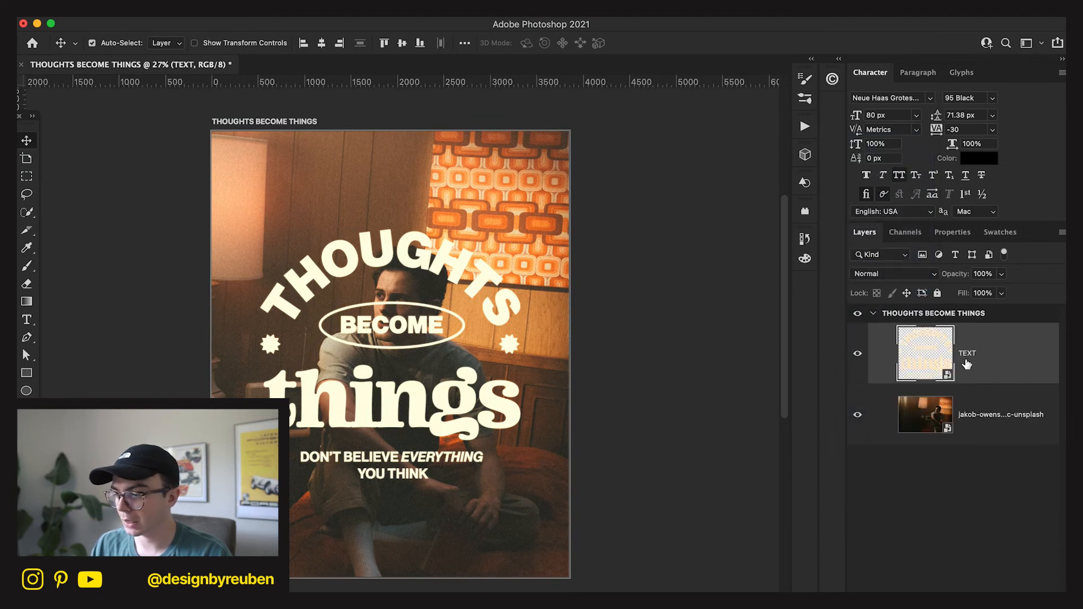
- Add a new layer above the TEXT layer and fill it with black
key("super+shift+alt+n")
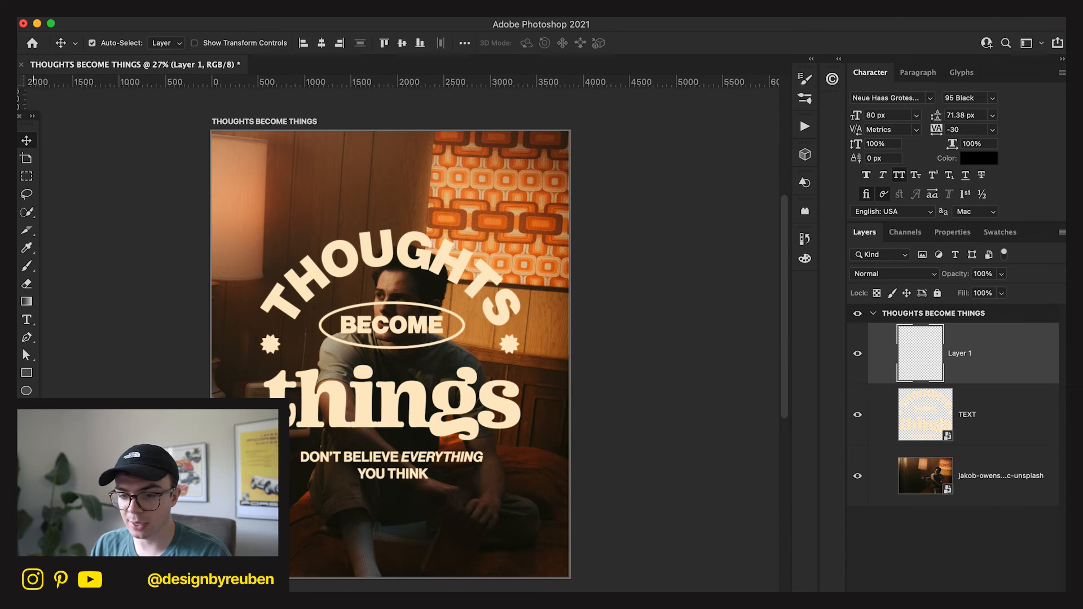
key("g")
left_click(302, 508)
left_click(27, 141)
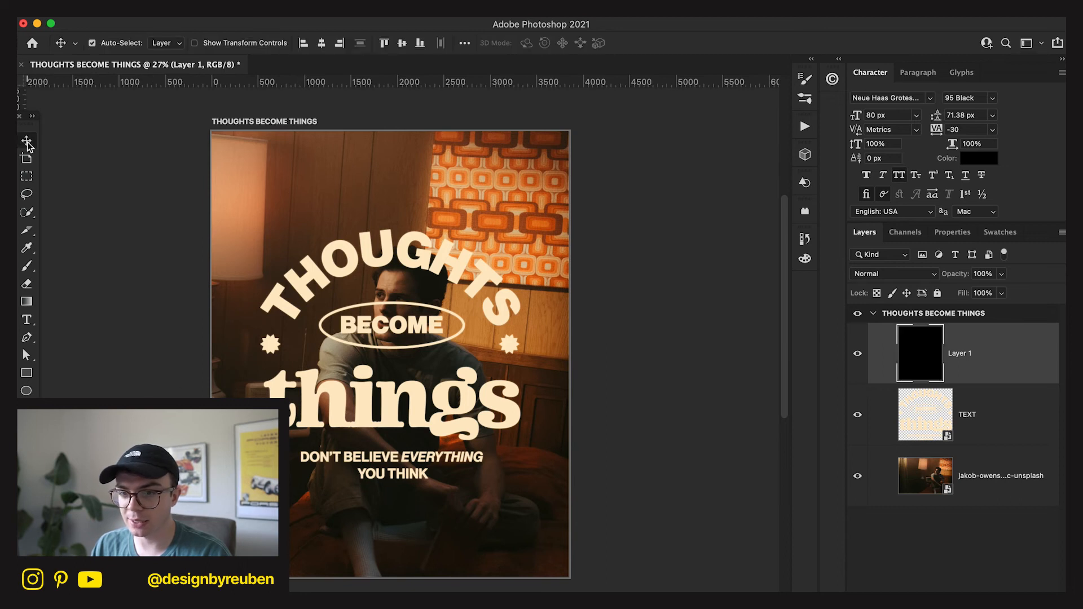
- Apply the Add Noise filter to the black layer with uniform distribution and monochromatic grain
left_click(333, 17)
mouse_move(361, 250)
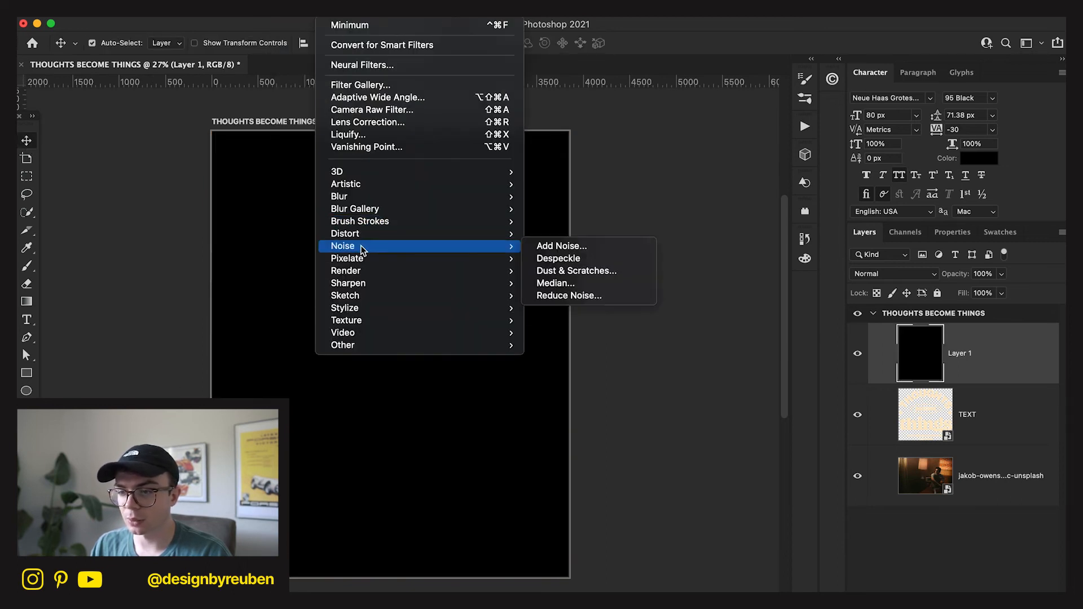
left_click(622, 242)
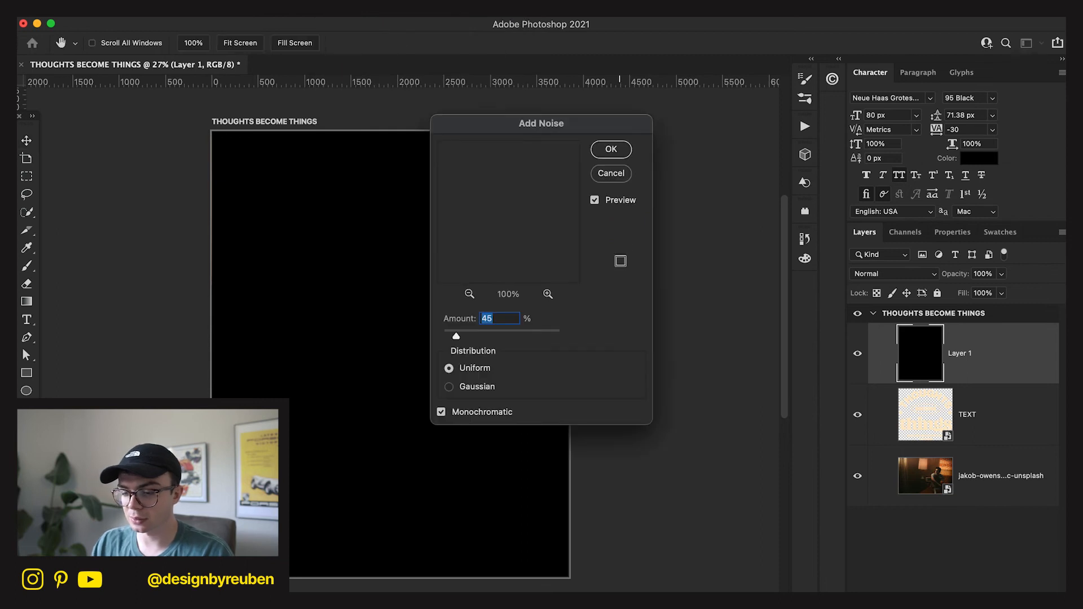
type("5")
left_click(609, 149)
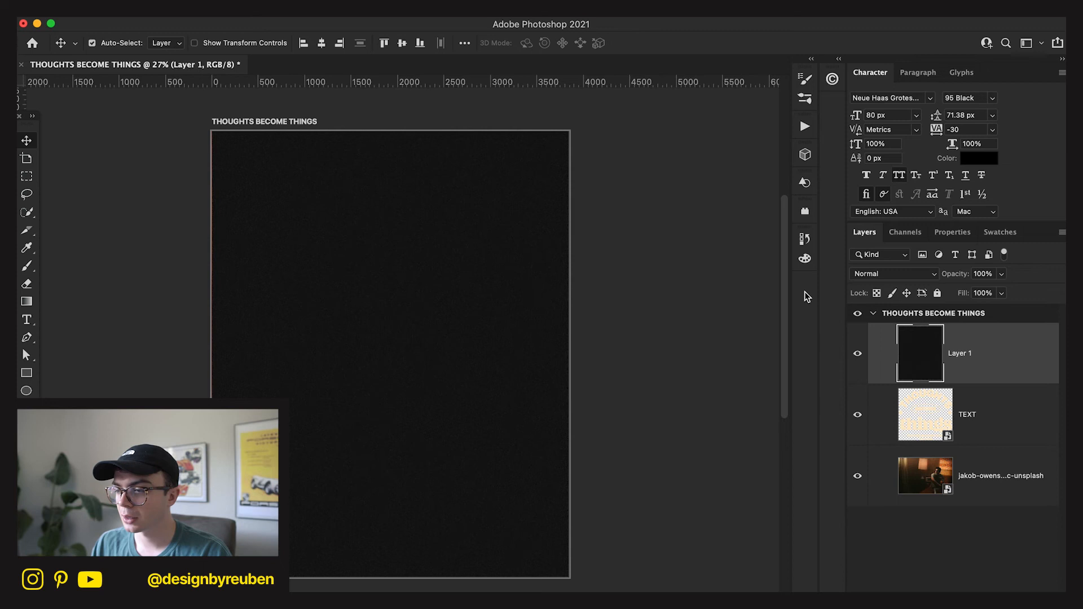
- Set the noise layer's blend mode to Linear Dodge (Add) at 70% opacity and rename it NOISE
left_click(877, 276)
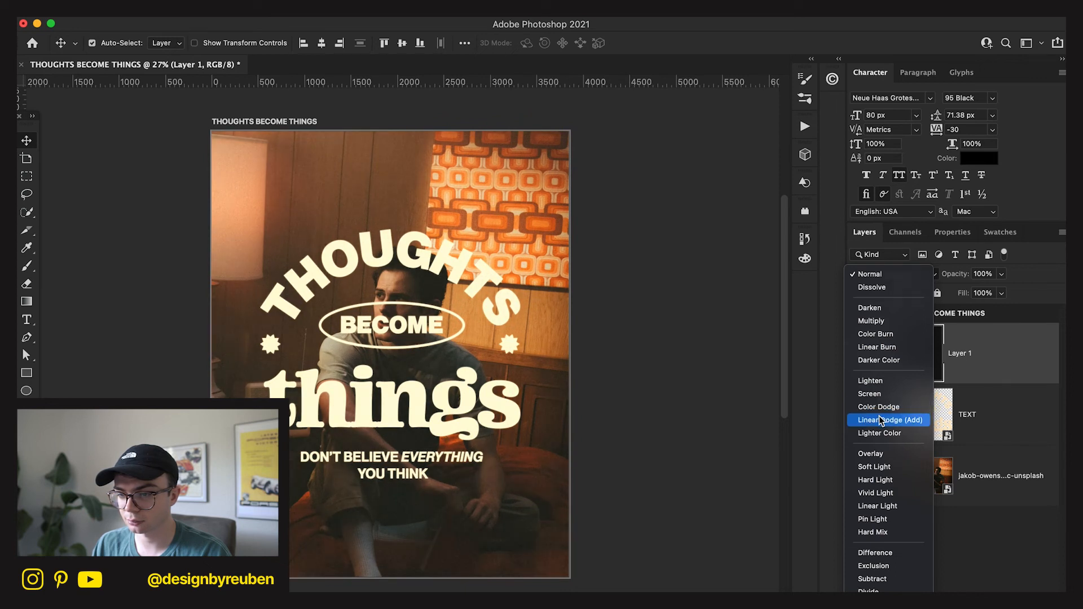
left_click(878, 420)
left_click(983, 274)
type("70")
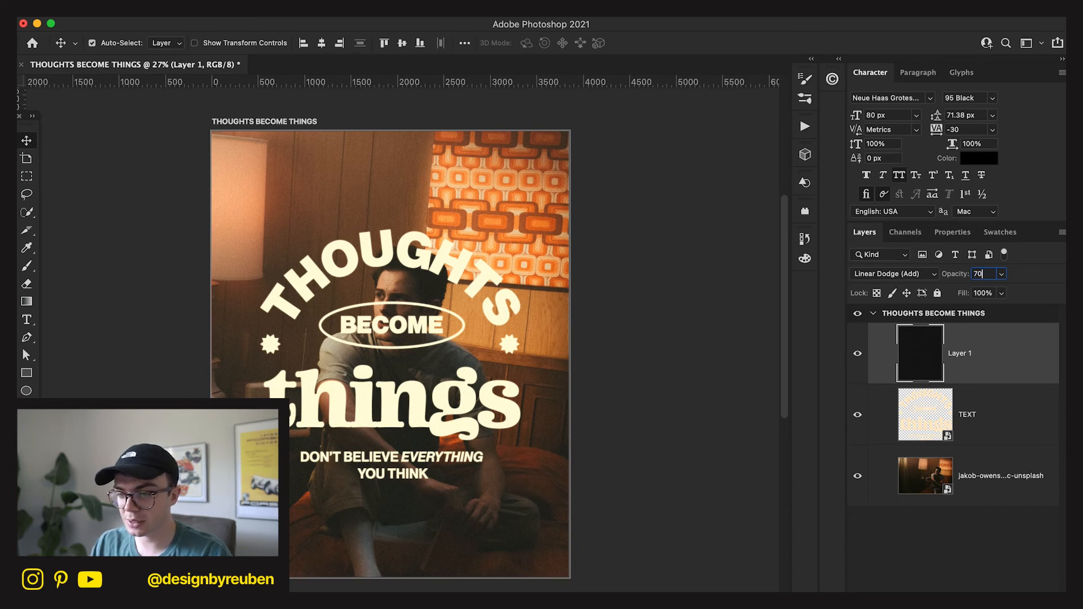
key("Return")
double_click(959, 353)
type("NOISE")
key("Return")
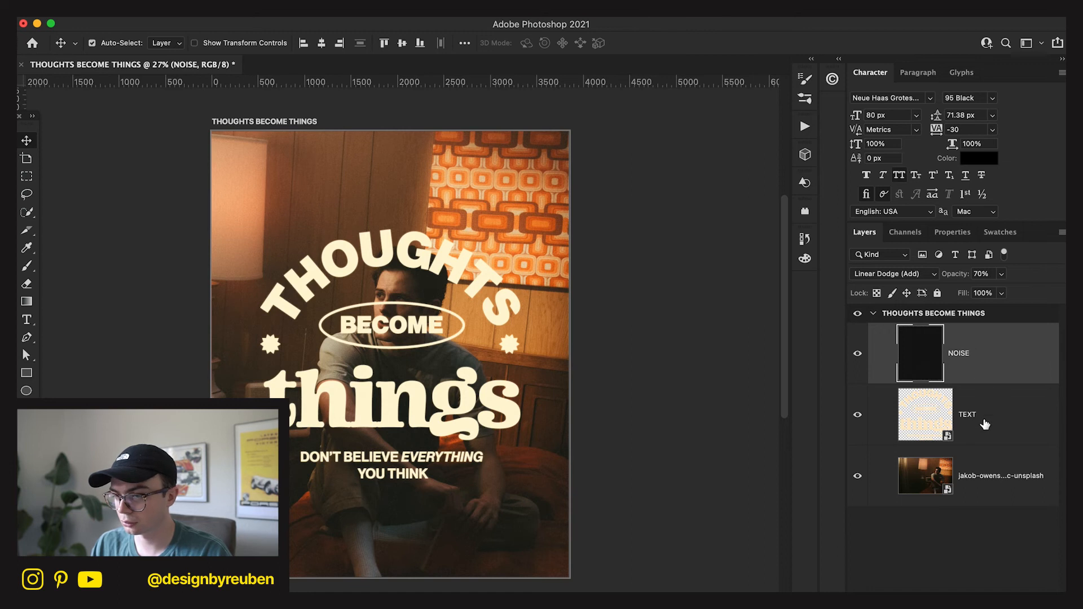
- Try Auto Color and Auto Tone on the photo layer, undoing each correction
left_click(973, 475)
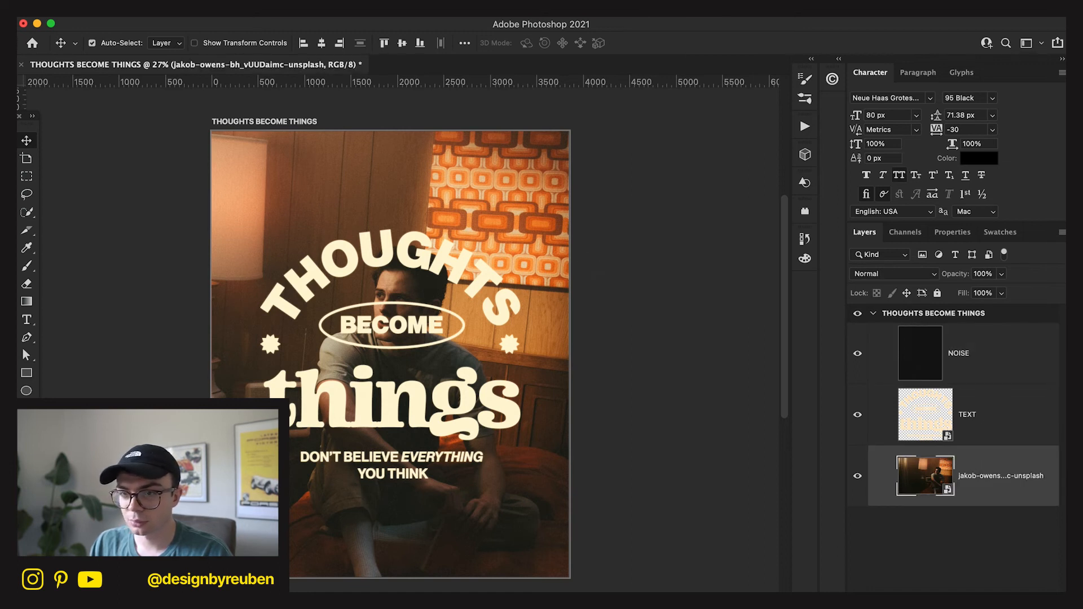
left_click(182, 8)
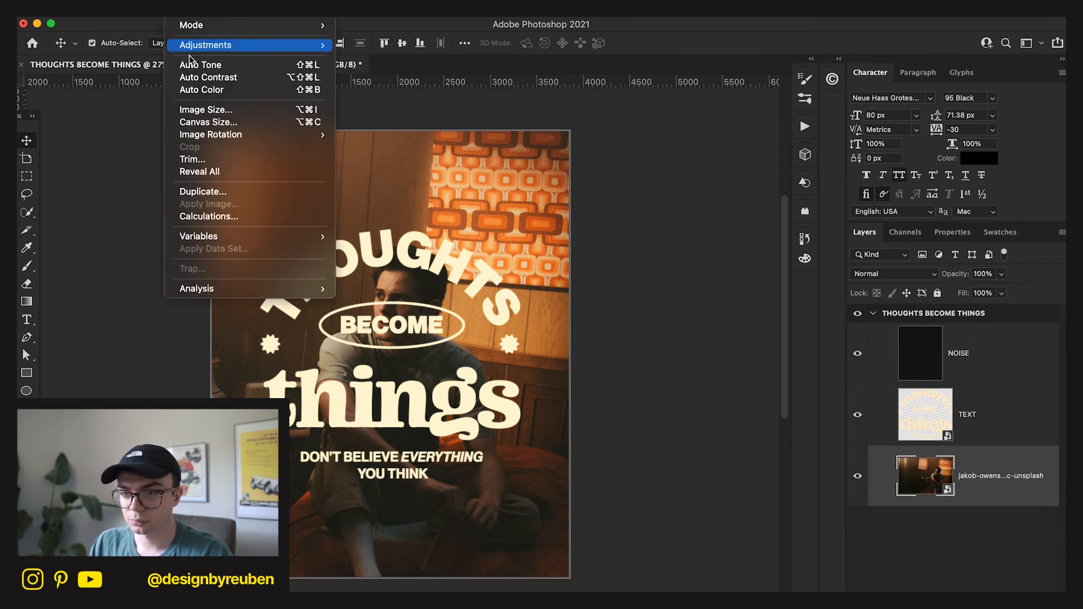
left_click(199, 93)
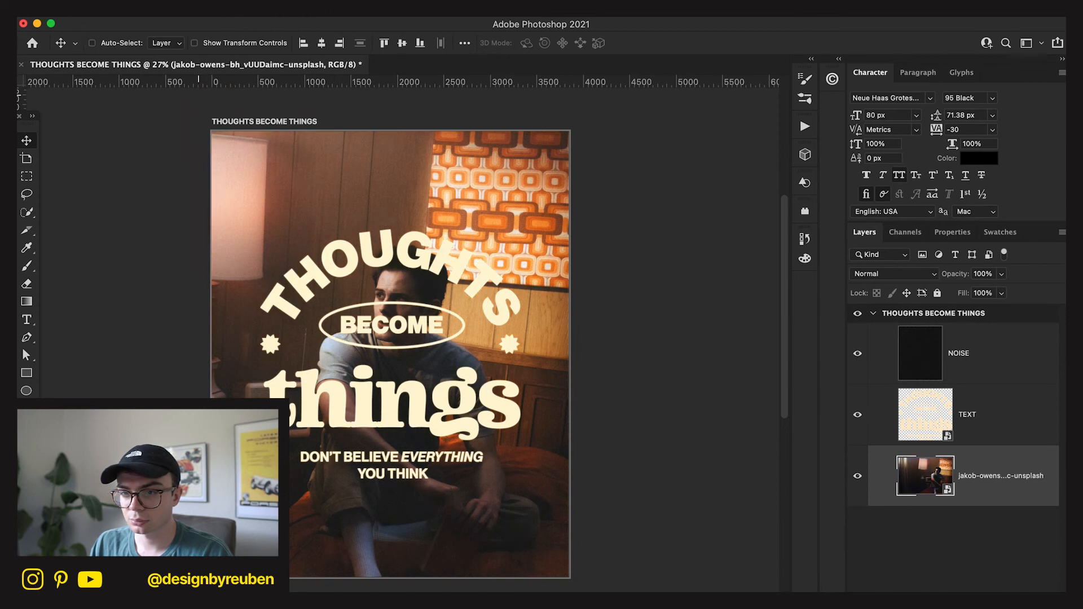
key("super+z")
left_click(182, 8)
left_click(194, 64)
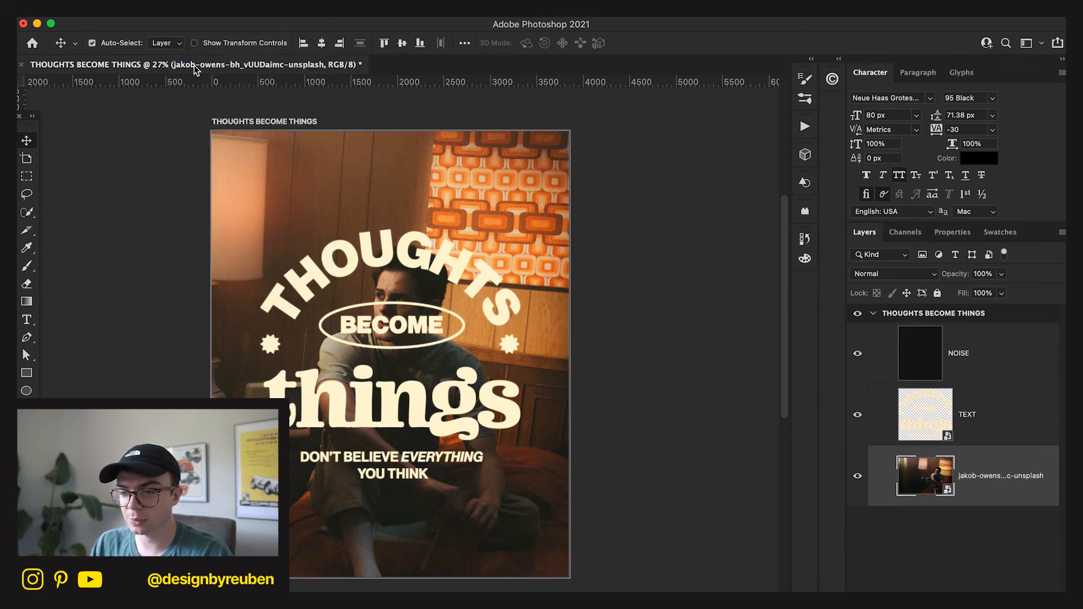
key("super+z")
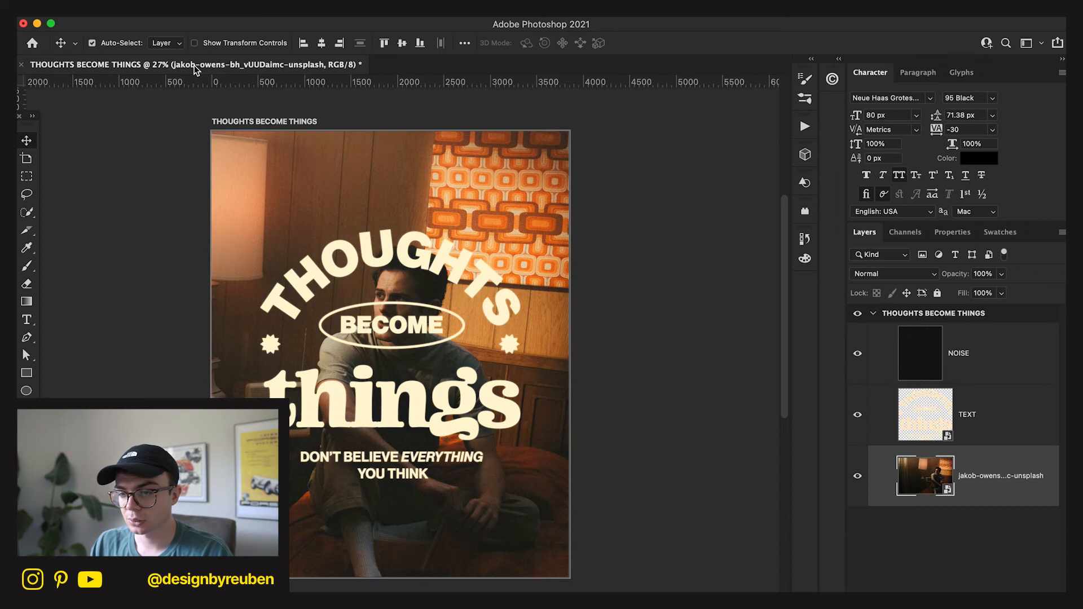
- Add an Exposure adjustment layer directly above the photo layer with exposure set to -0.46
left_click(975, 422)
left_click(925, 474)
left_click(978, 598)
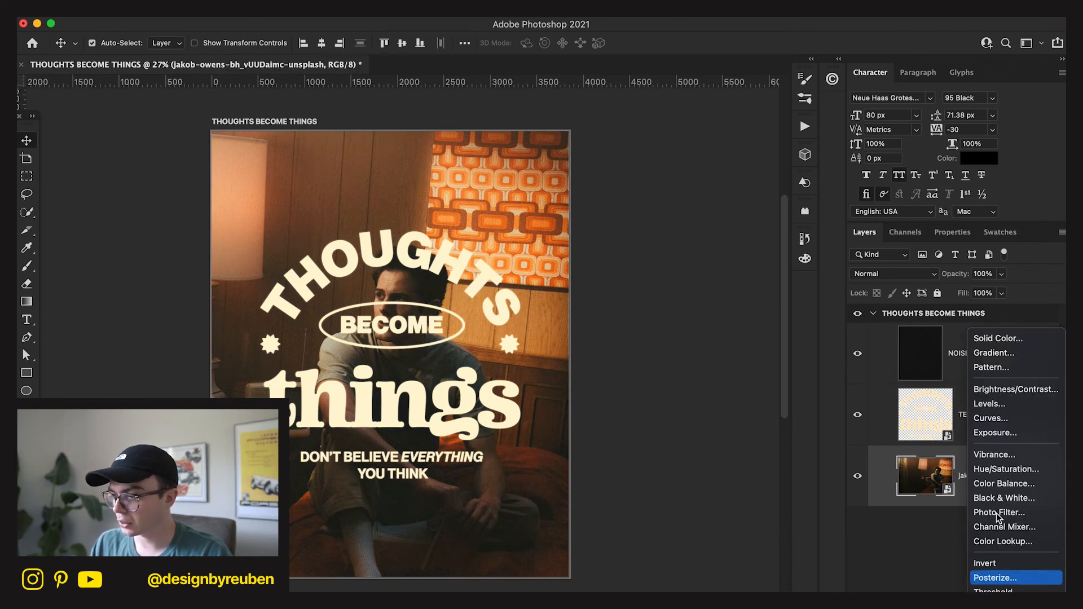
left_click(1000, 434)
left_click_drag(951, 308, 945, 308)
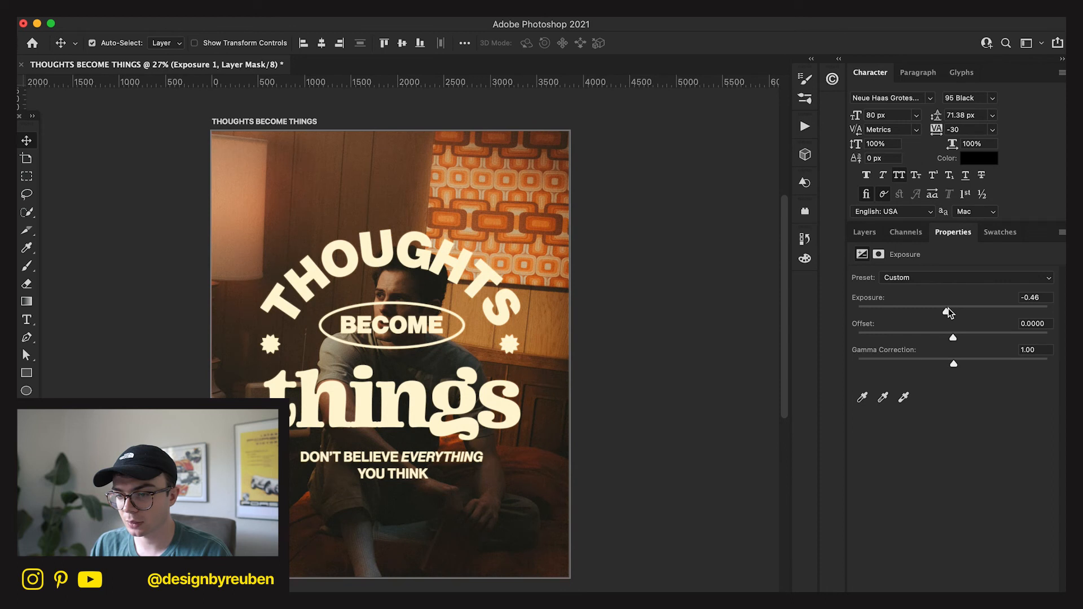
left_click(865, 235)
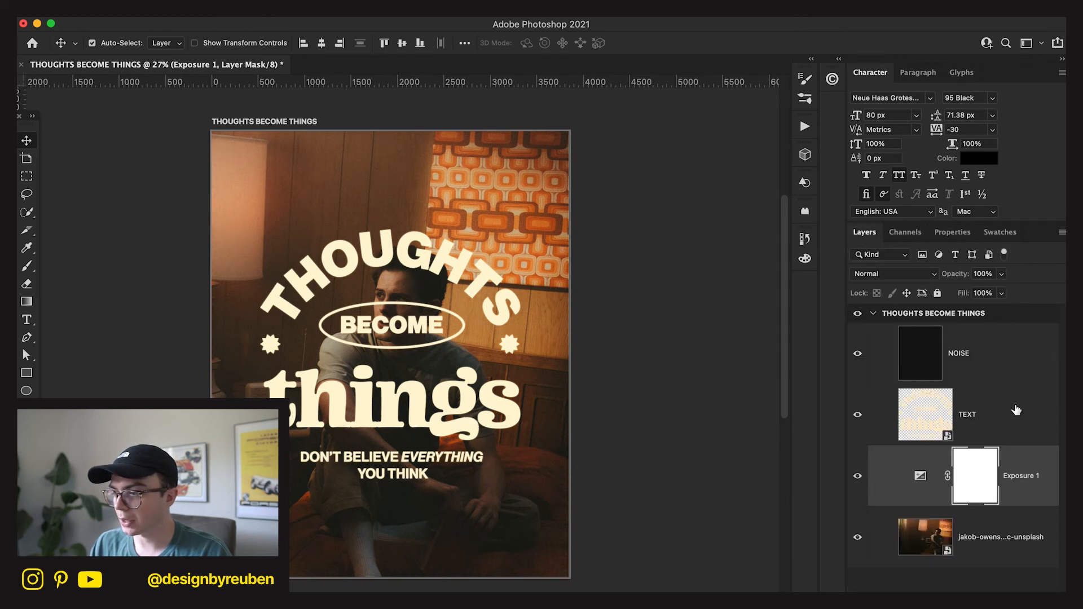
- Duplicate the NOISE layer and set the copy's blend mode to Color Dodge
left_click(1010, 375)
key("super+j")
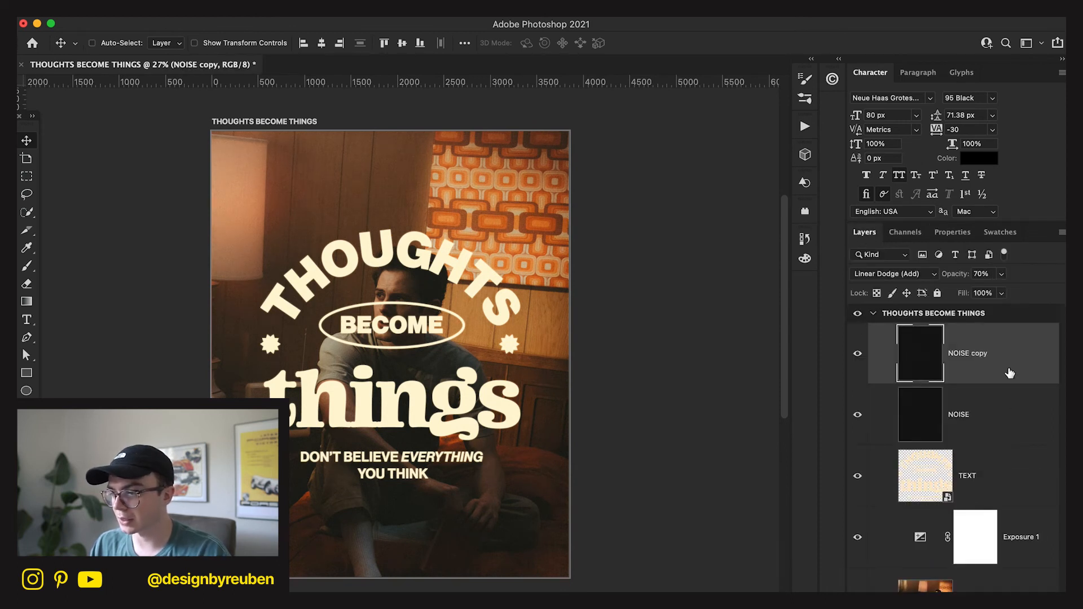
left_click(903, 273)
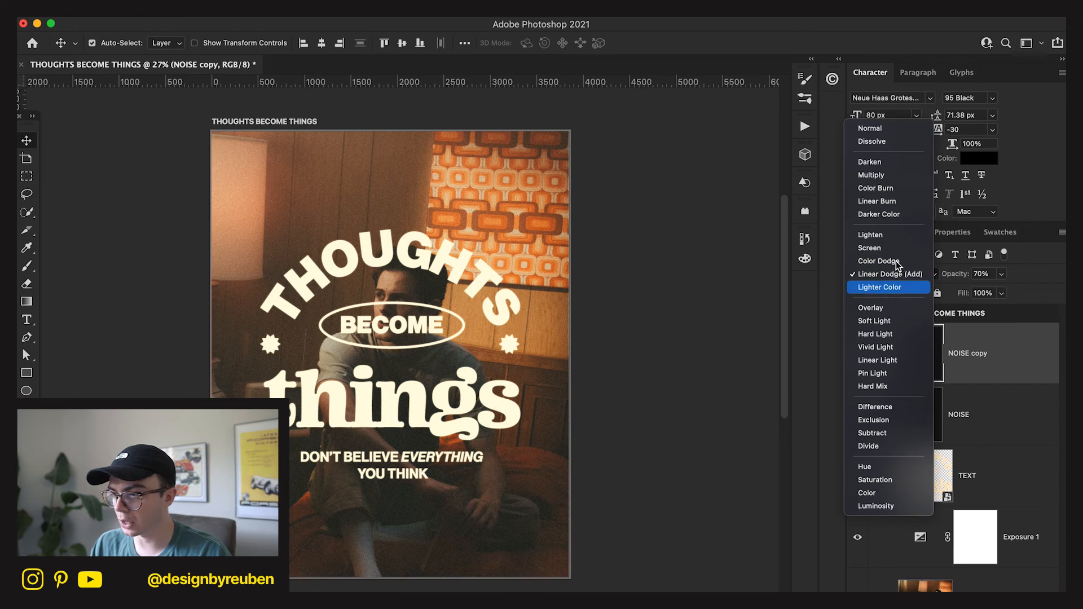
left_click(898, 262)
- Set the duplicated noise layer's opacity to 20% and rename it NOISE 2
left_click(977, 273)
type("70")
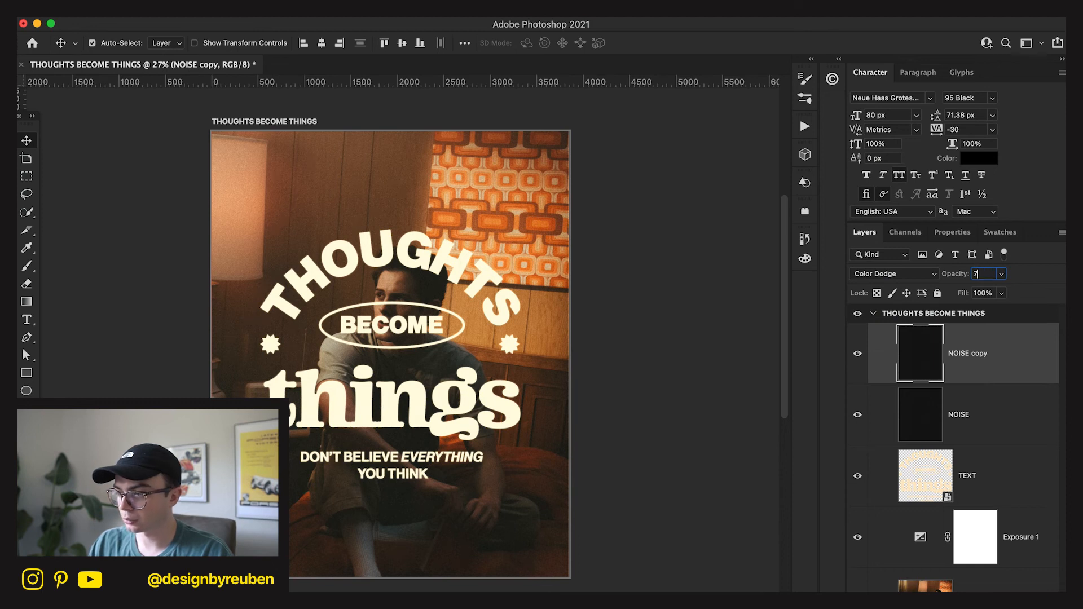
key("BackSpace")
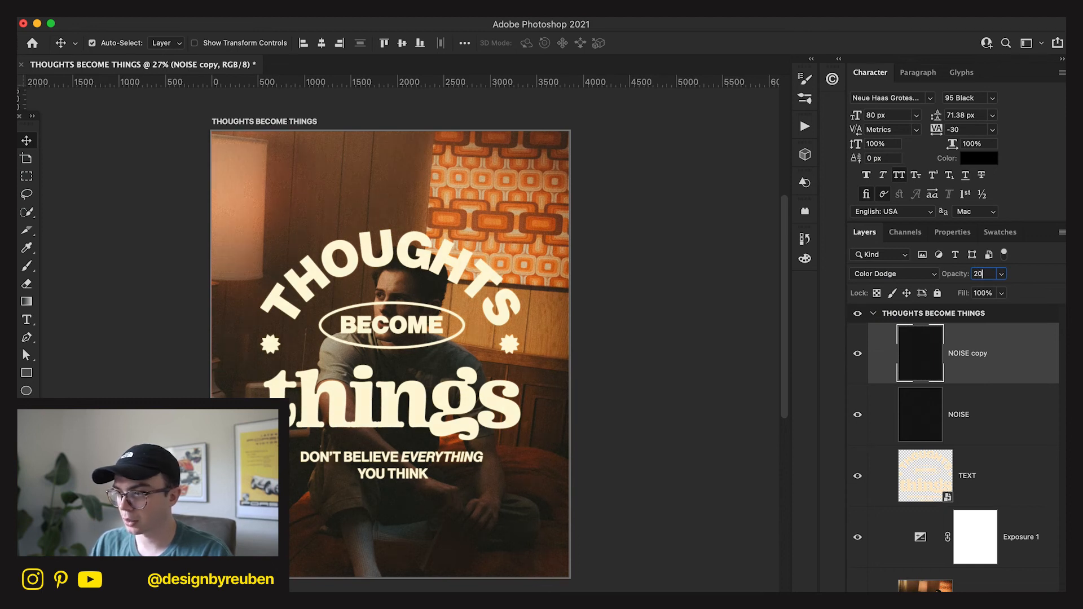
type("20")
key("Return")
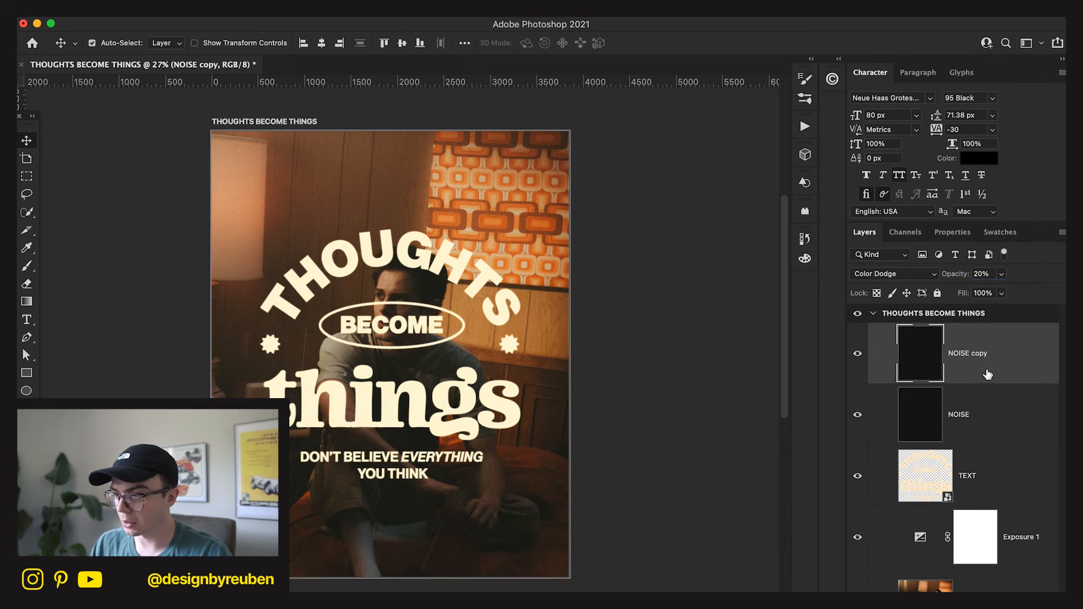
double_click(981, 359)
type("2")
key("Return")
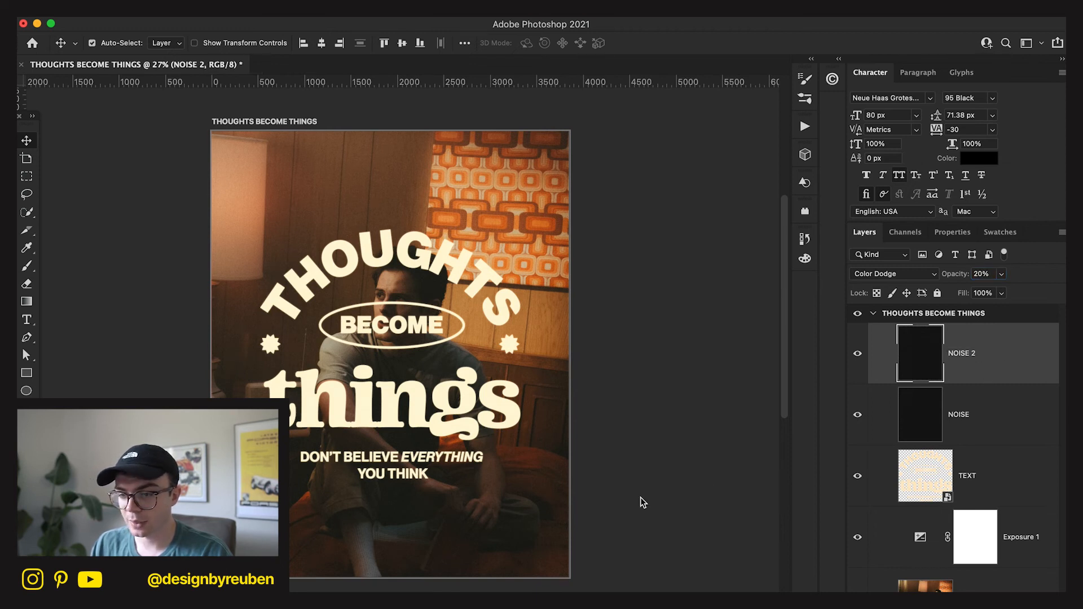
- Switch to Finder and open the PHOTOCOPY TEXTURES folder inside the personal Overlays & Textures assets
key("super+Tab")
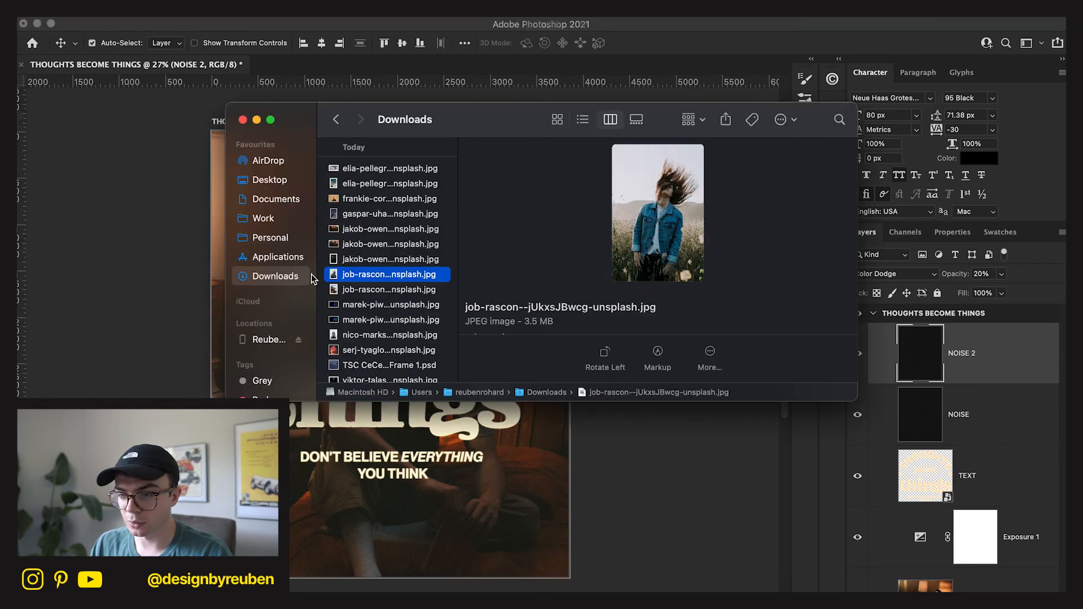
left_click(283, 232)
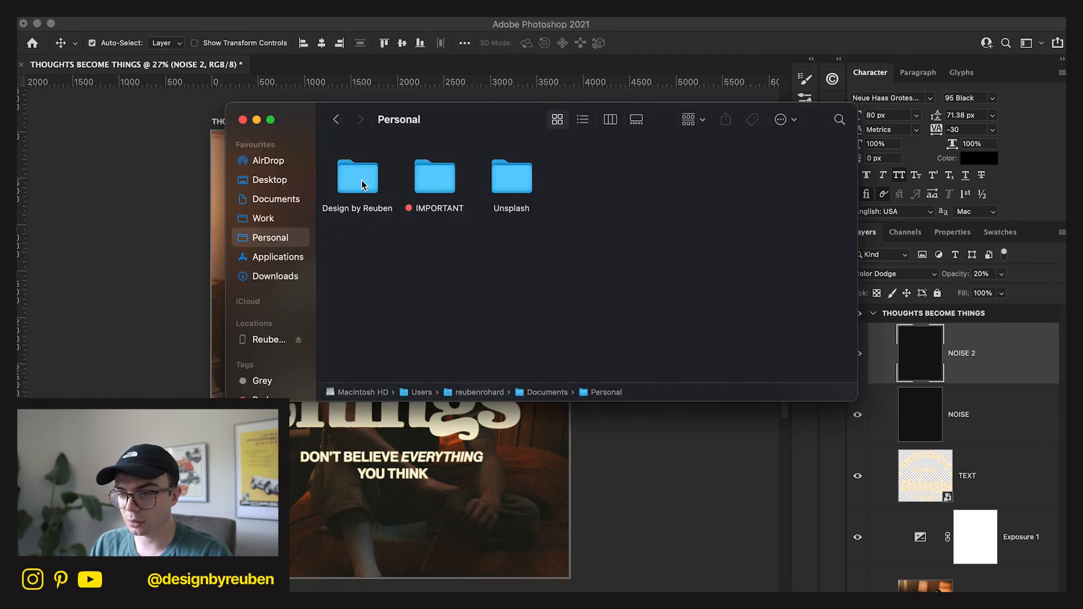
double_click(361, 180)
double_click(361, 181)
left_click(597, 190)
double_click(597, 190)
double_click(373, 307)
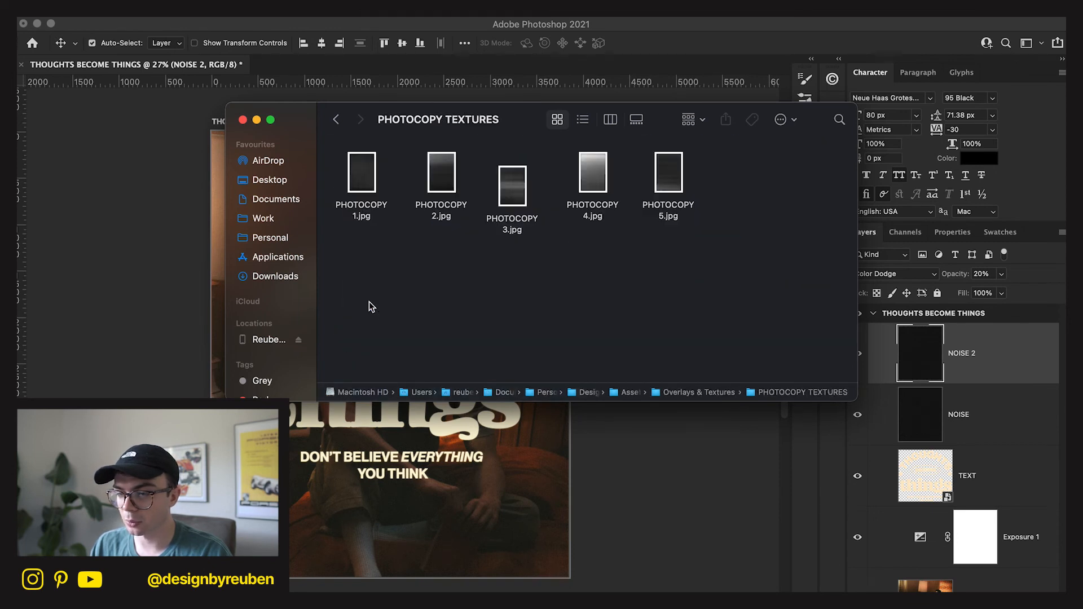
- Place PHOTOCOPY 1.jpg into the poster and scale it from its centre to 578.47% so it covers the artboard
left_click_drag(363, 174, 355, 515)
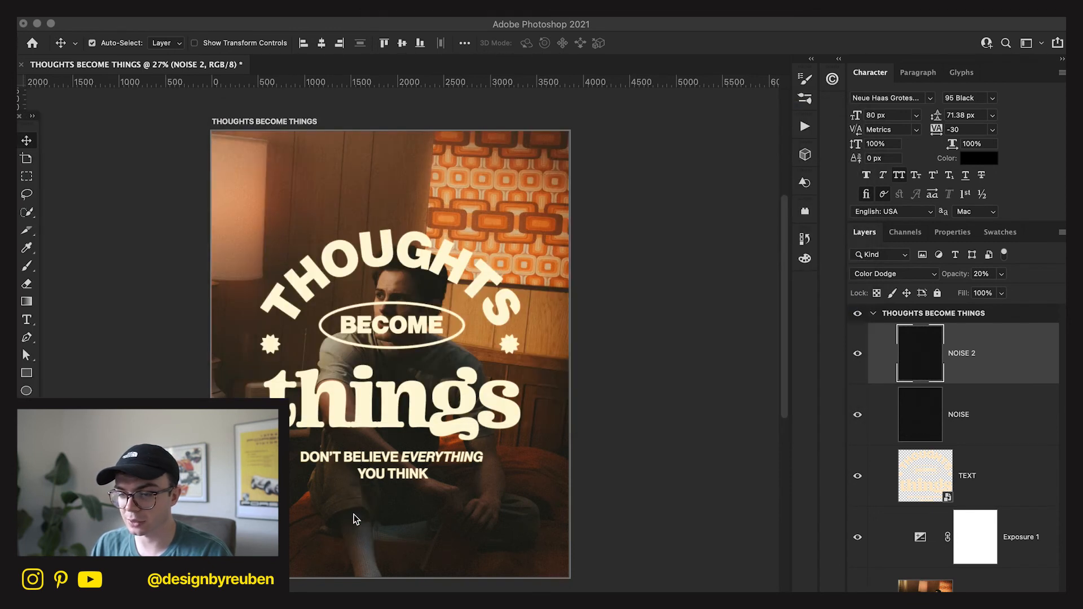
left_click_drag(426, 361, 586, 359)
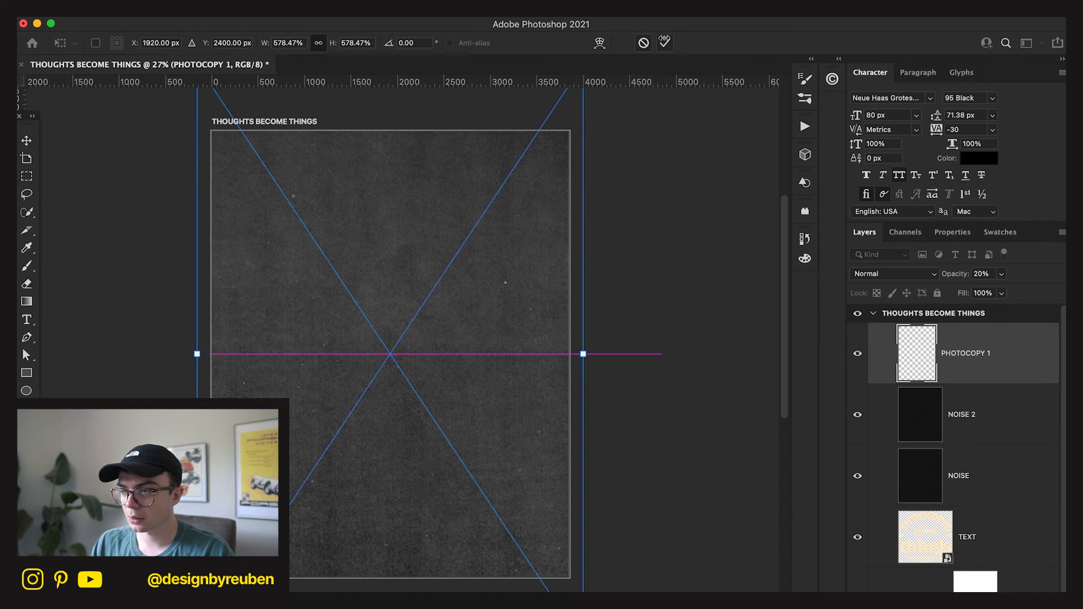
left_click(665, 41)
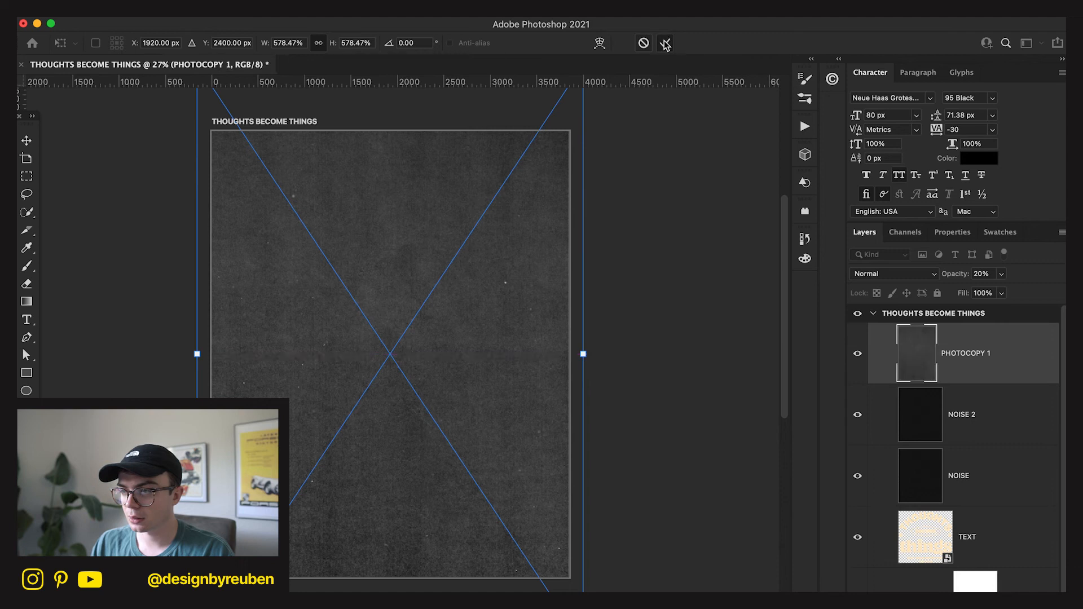
- Try Screen and other blend modes on the PHOTOCOPY 1 layer, and delete the layer
left_click(889, 276)
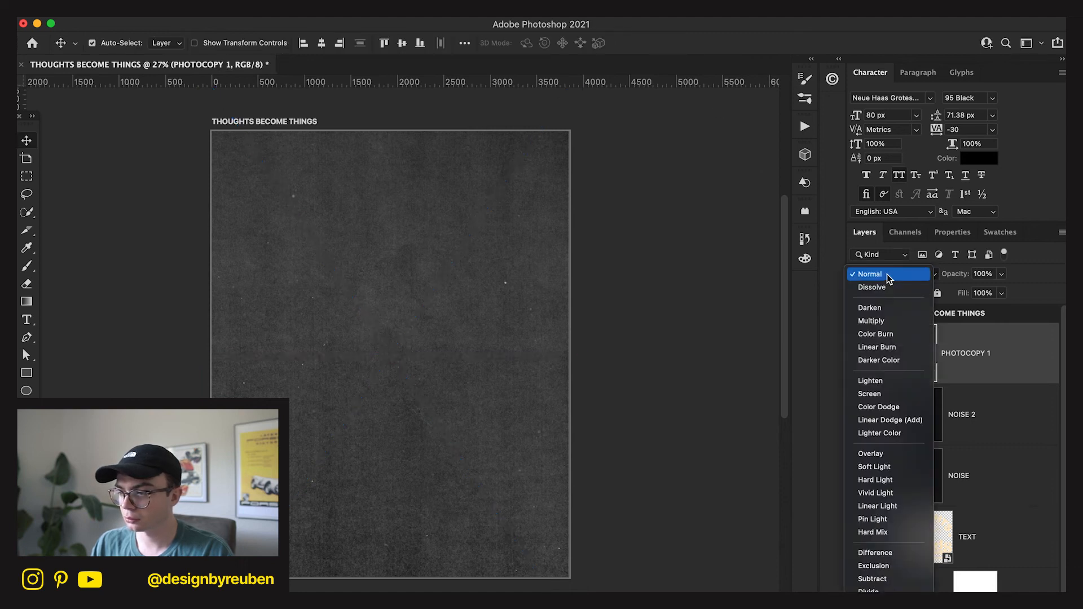
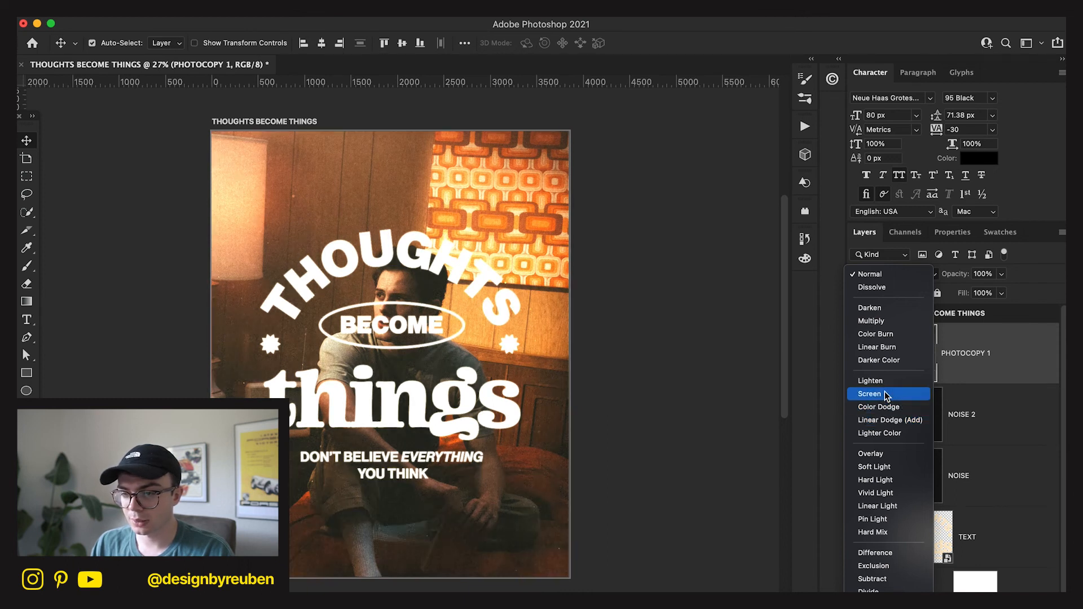
left_click(998, 361)
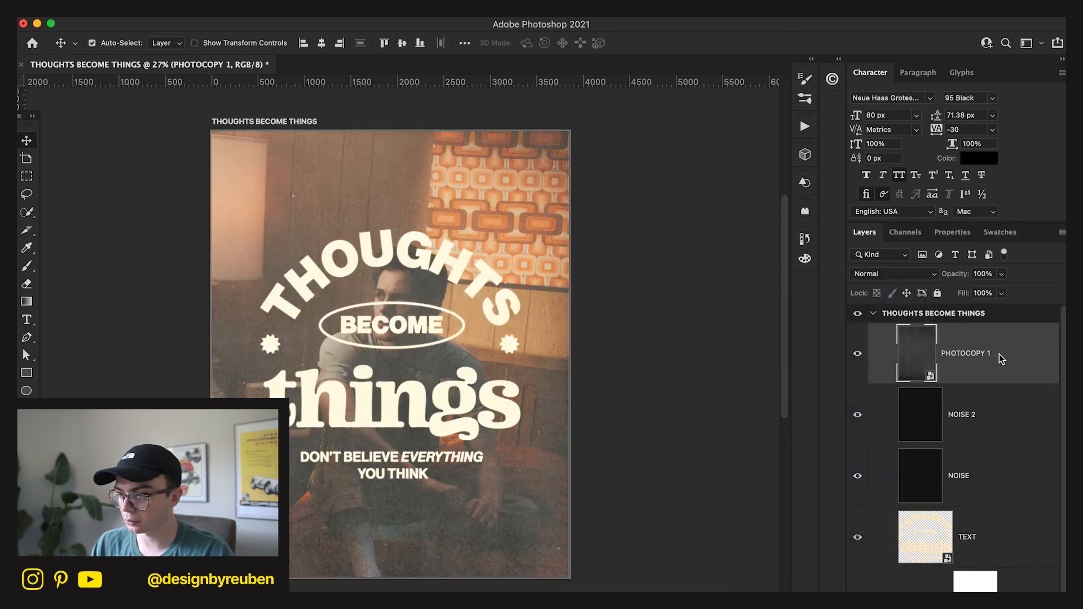
key("BackSpace")
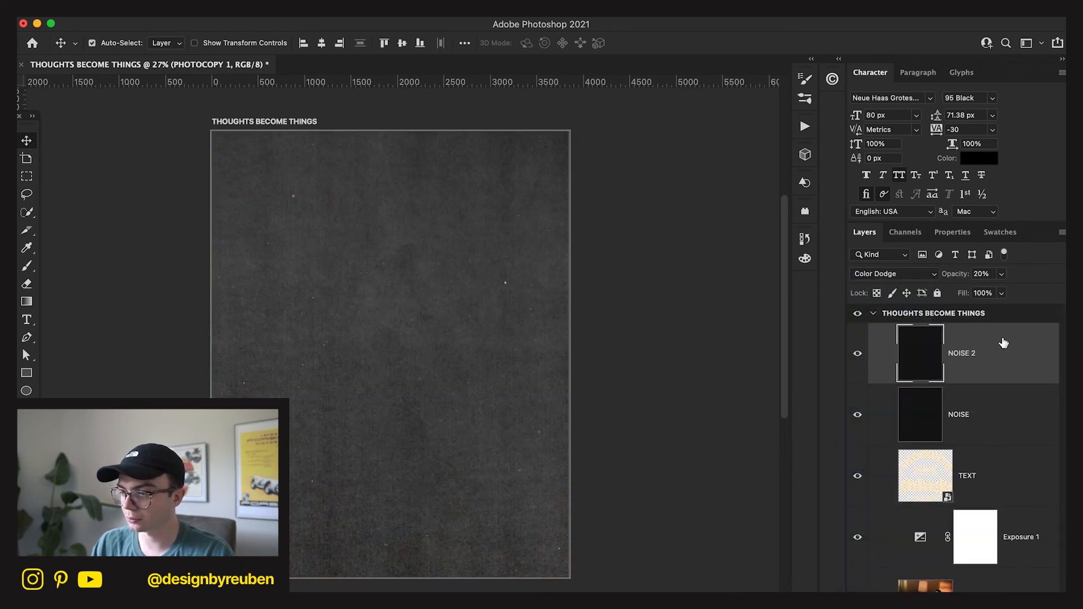
- Switch to Finder, go back to the Overlays & Textures folder and open its Film Dust folder
key("super+Tab")
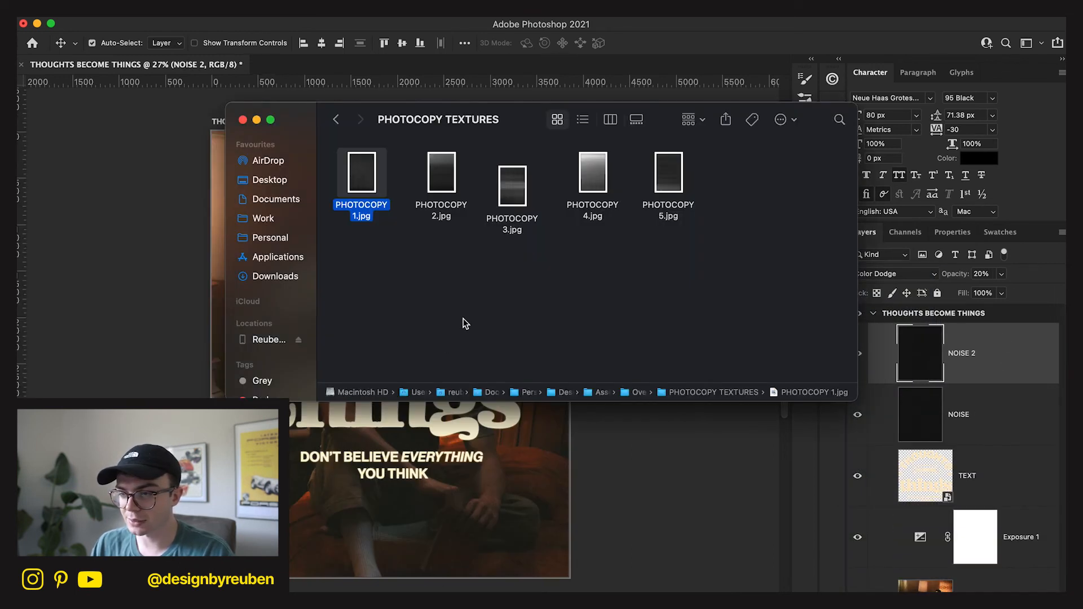
key("super+[")
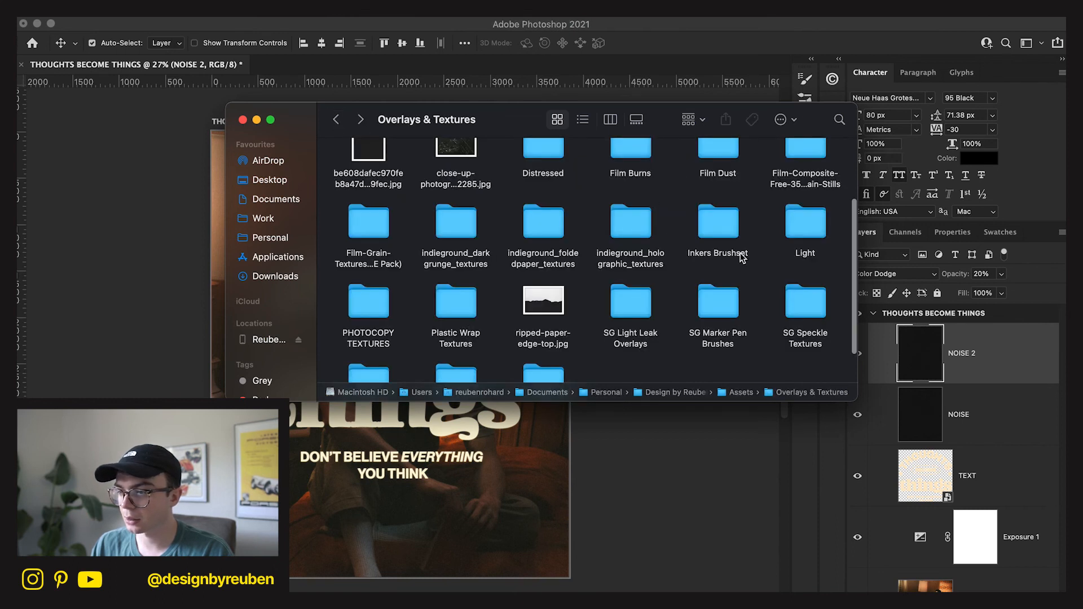
scroll(732, 225, "up", 2)
double_click(732, 219)
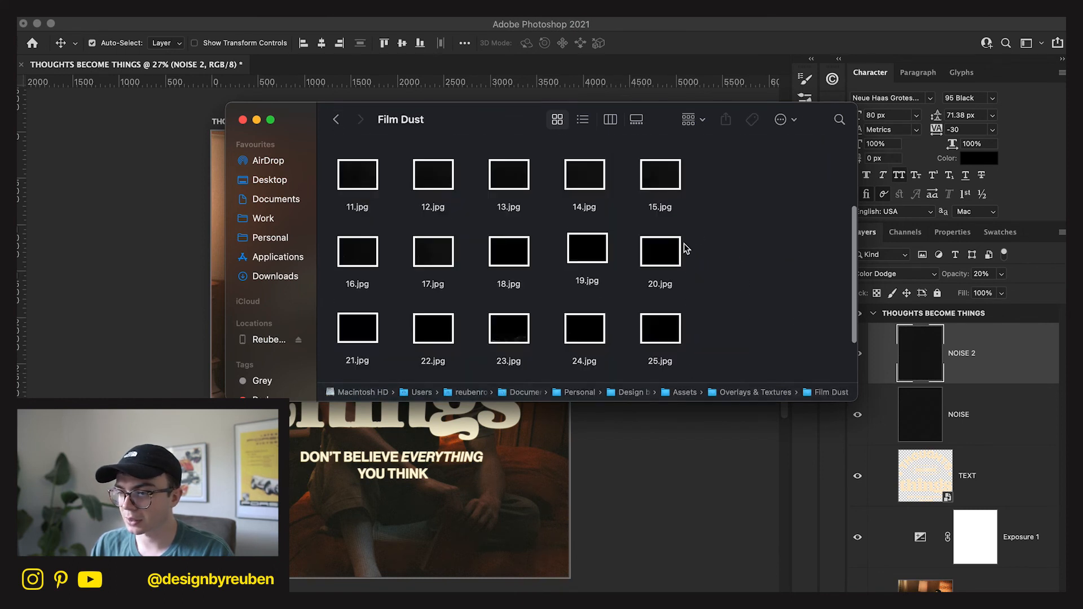
- Place 18.jpg from the Film Dust folder into the poster, rotated -90° and scaled from its centre to about 727% to cover the artboard
left_click(512, 248)
left_click_drag(513, 249, 462, 469)
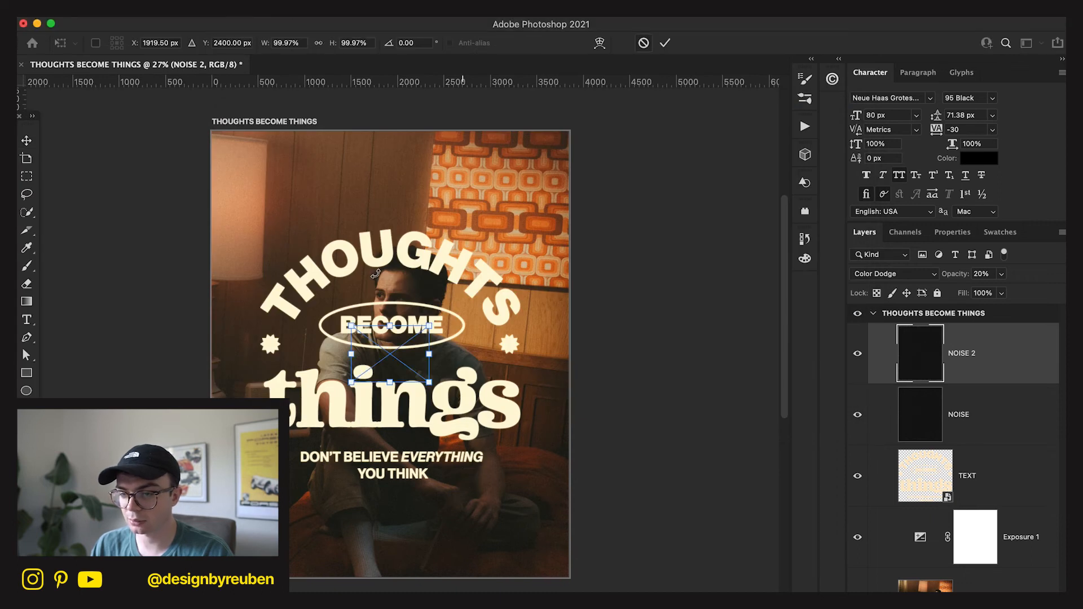
left_click_drag(461, 385, 400, 268)
left_click_drag(423, 364, 621, 365)
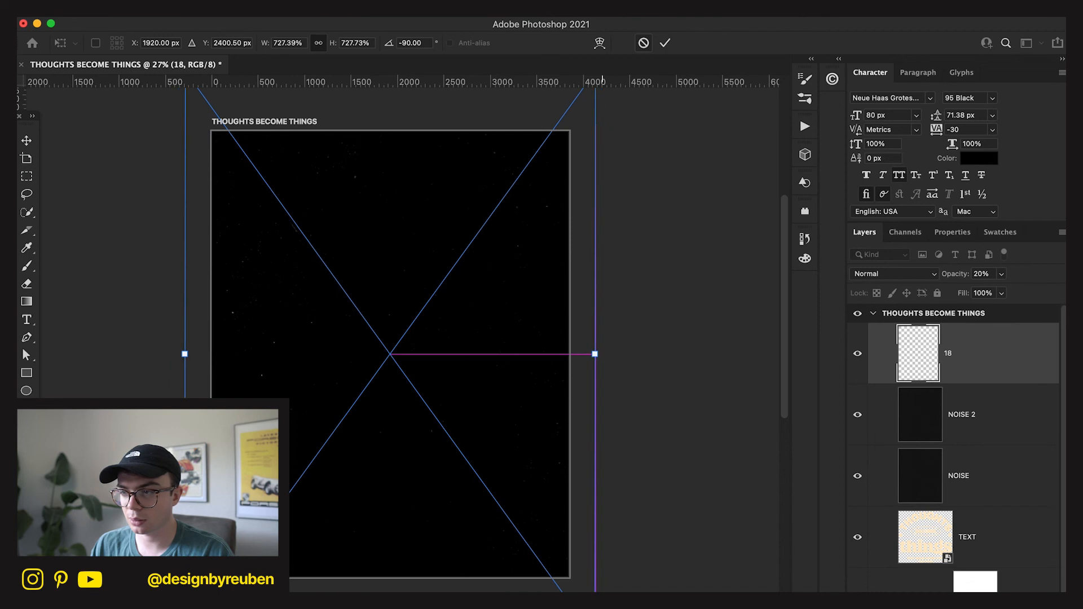
left_click(666, 44)
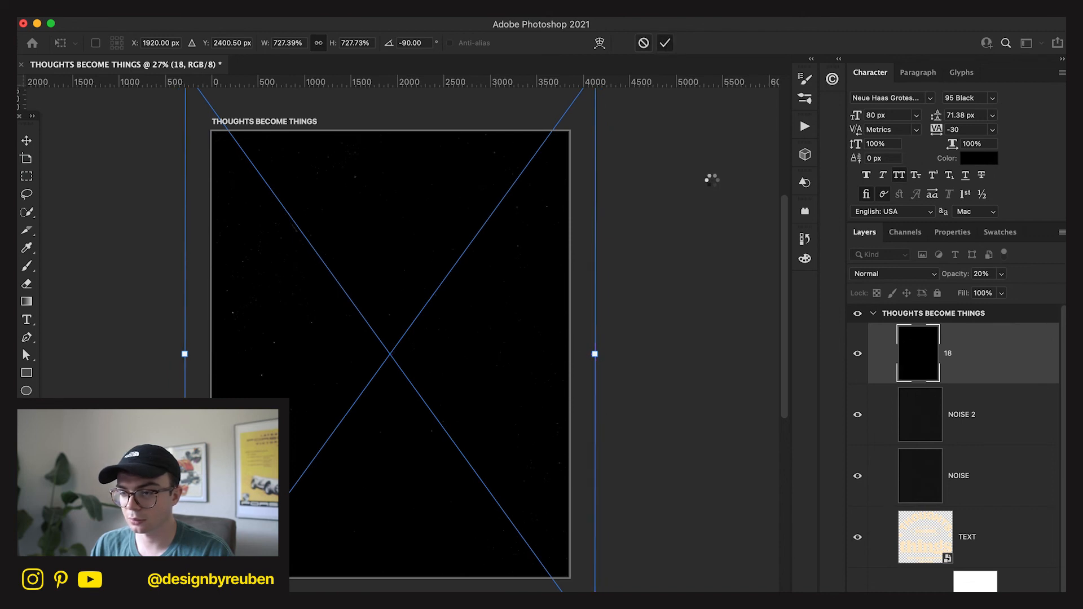
- Try Linear Dodge (Add) on the dust texture layer, set it to Color Dodge, and rename the layer DUST
left_click(866, 274)
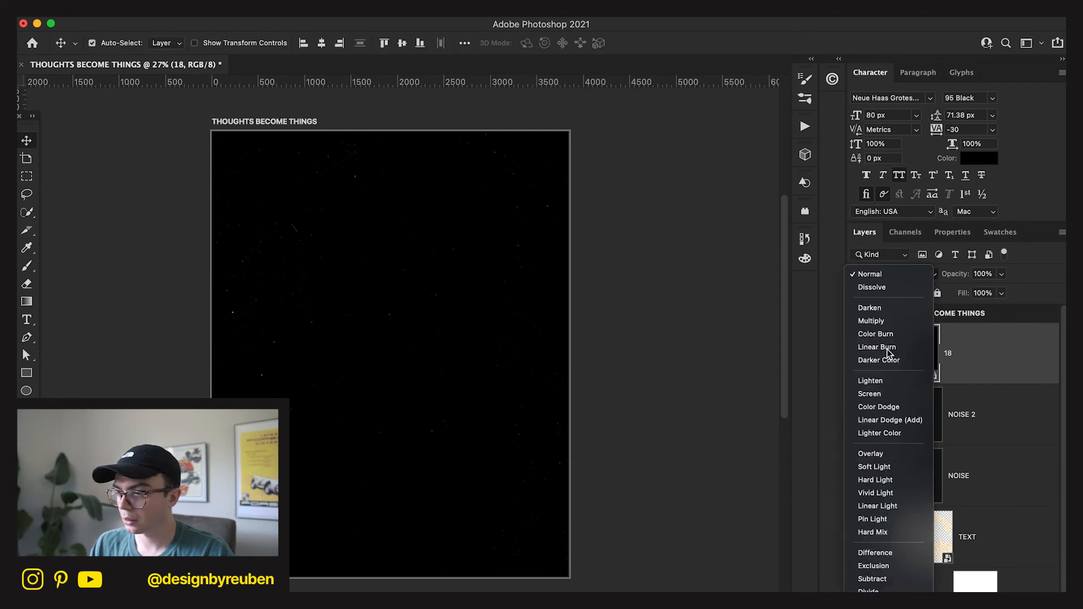
left_click(888, 418)
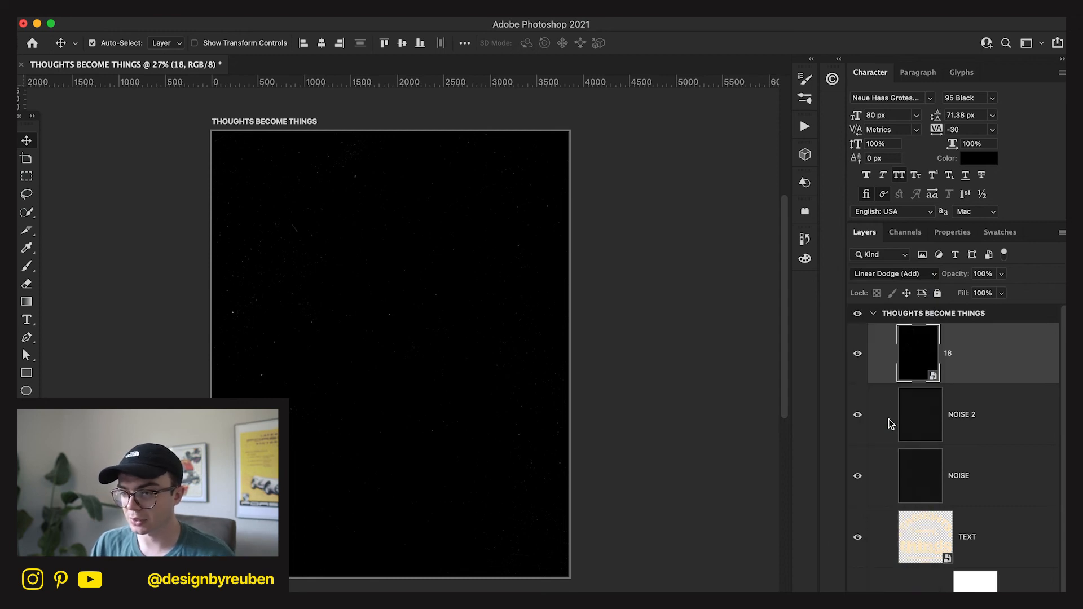
left_click(908, 276)
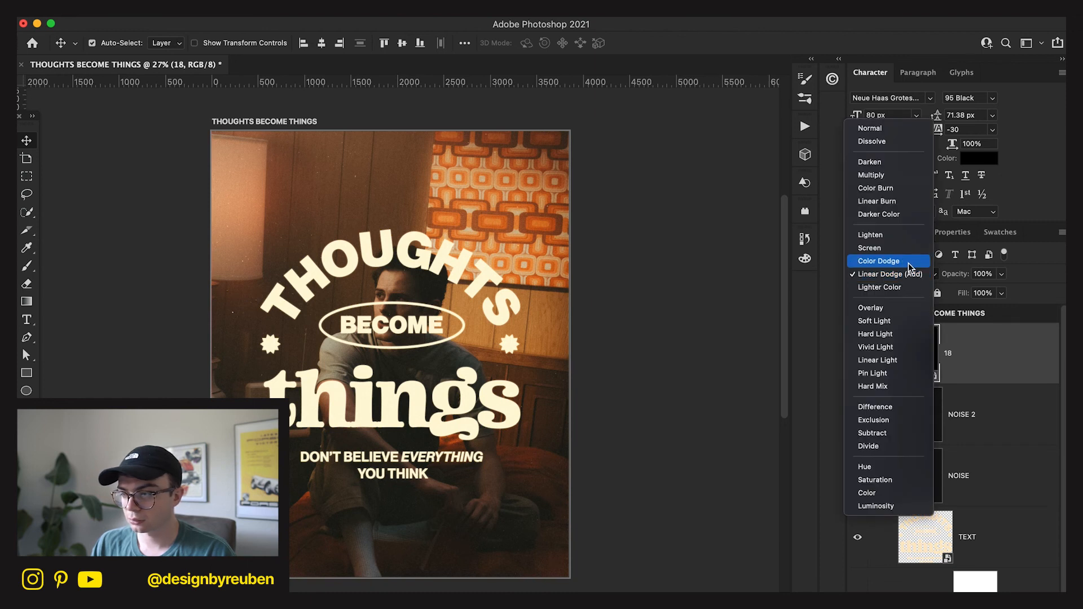
left_click(908, 261)
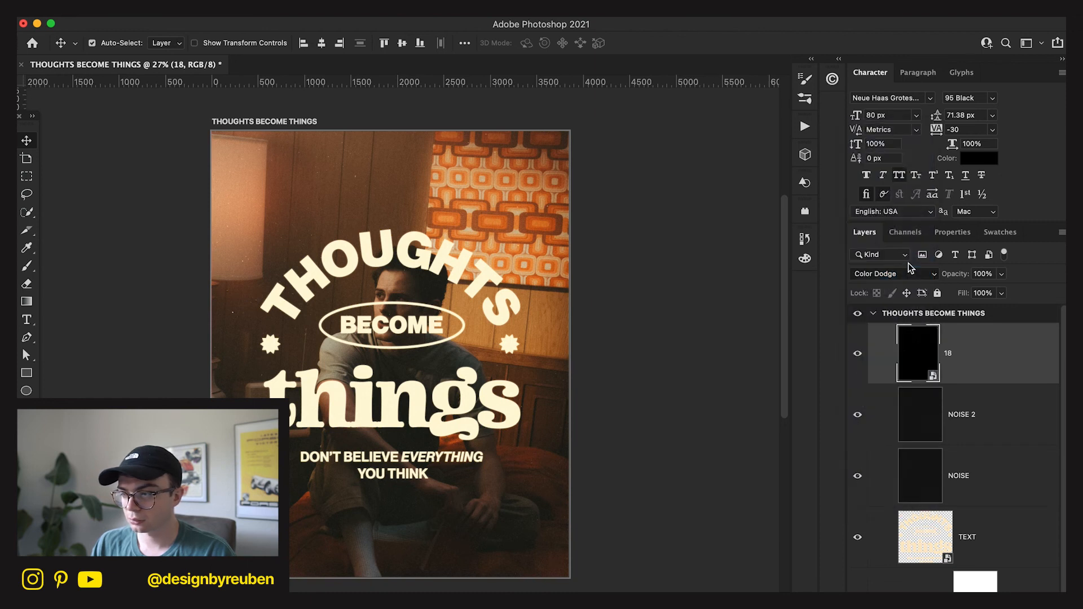
double_click(948, 353)
type("DUST")
key("Return")
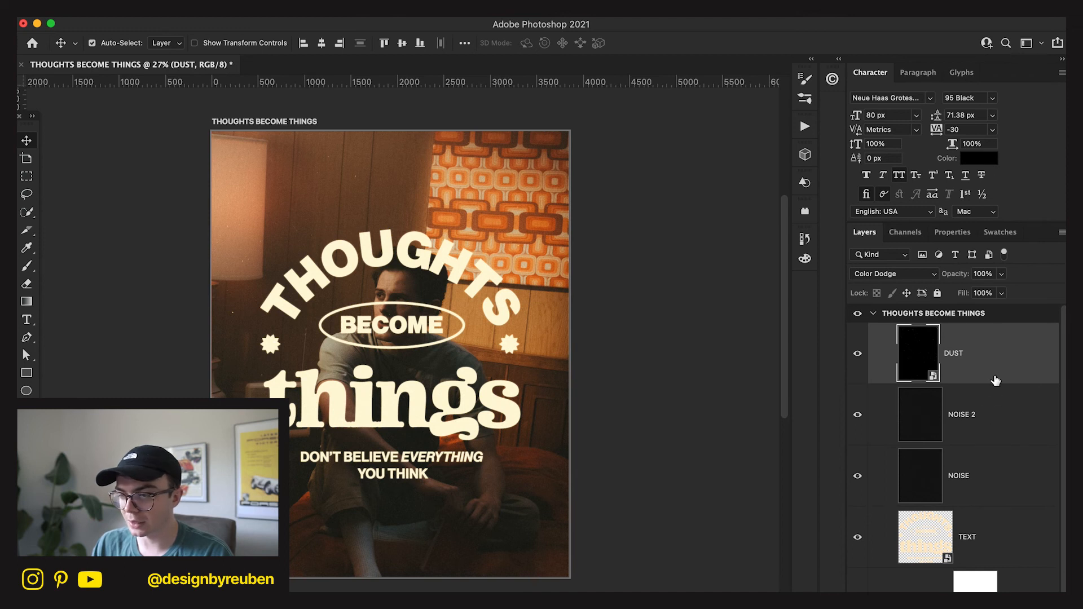
- Change the DUST layer's blend mode to Linear Dodge (Add)
left_click(950, 325)
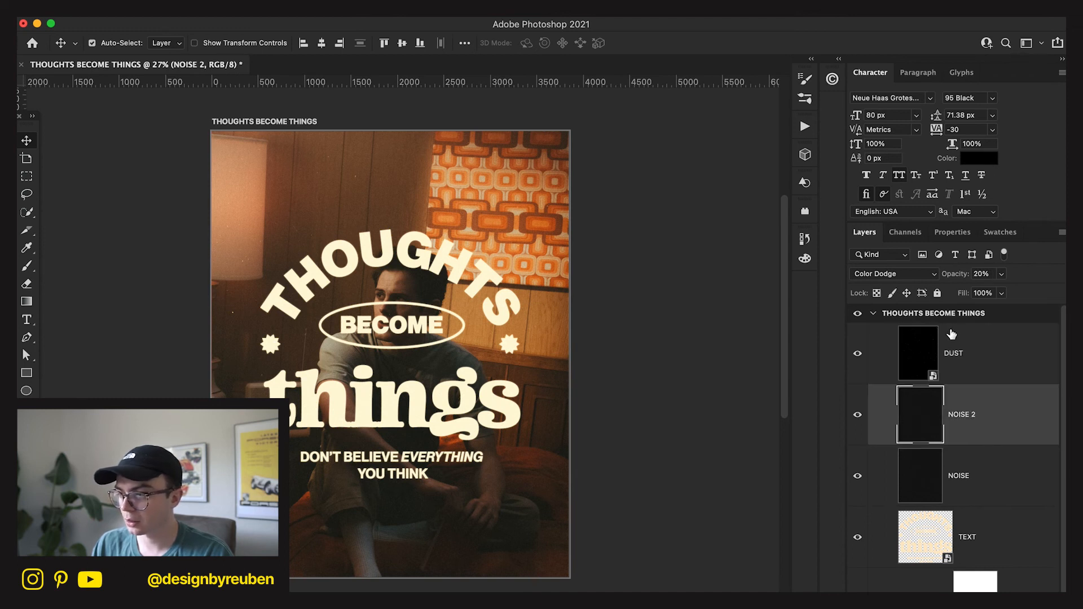
left_click(952, 334)
left_click(908, 277)
left_click(908, 289)
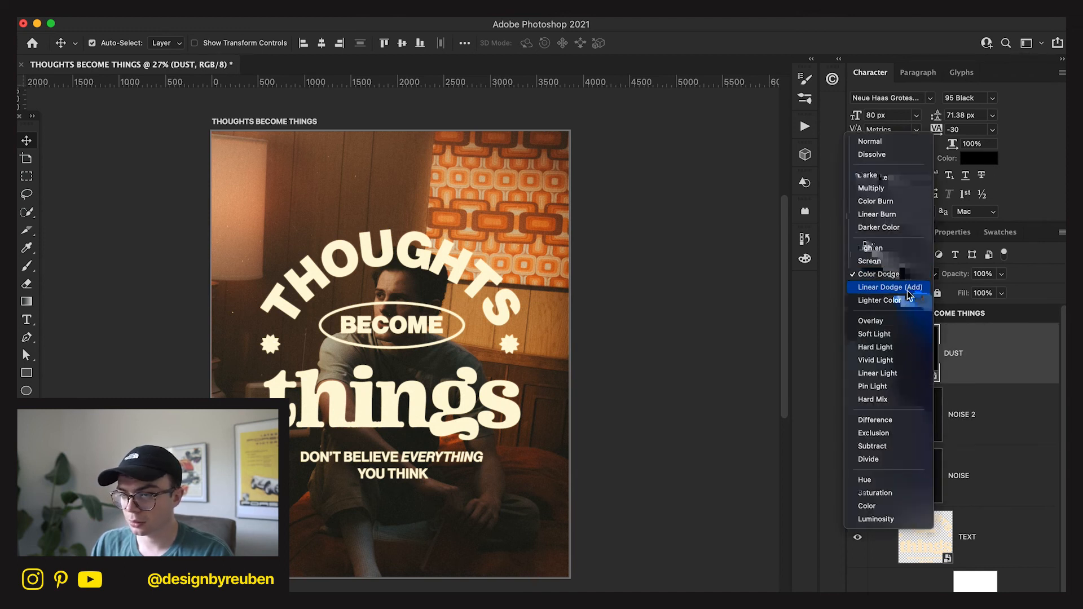
left_click(908, 289)
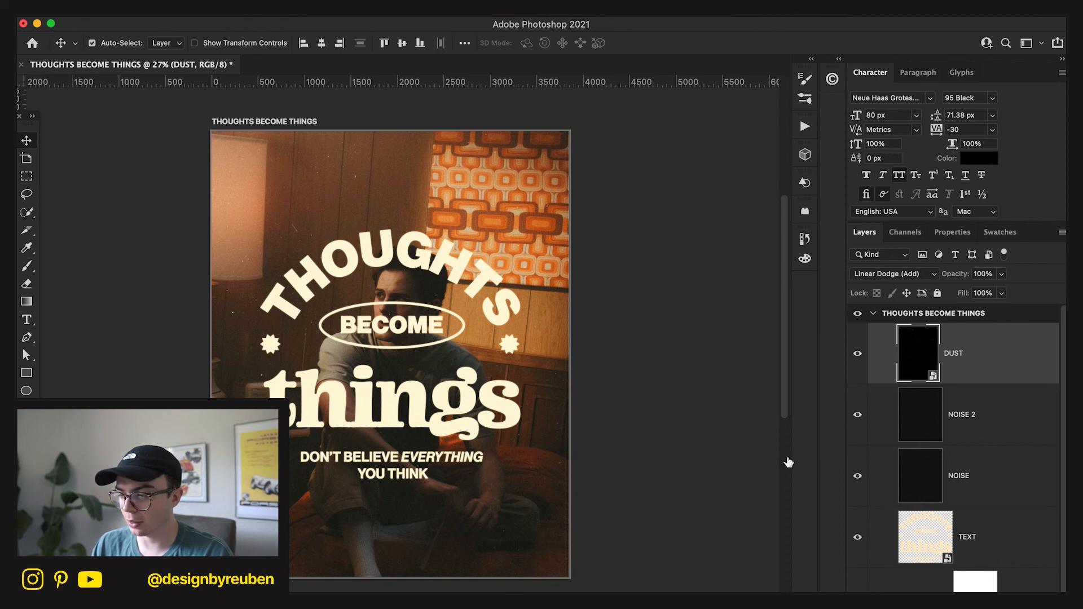
- Open the TEXT layer's nested smart objects down to TEXT3.psb, which holds the editable type layers
double_click(917, 537)
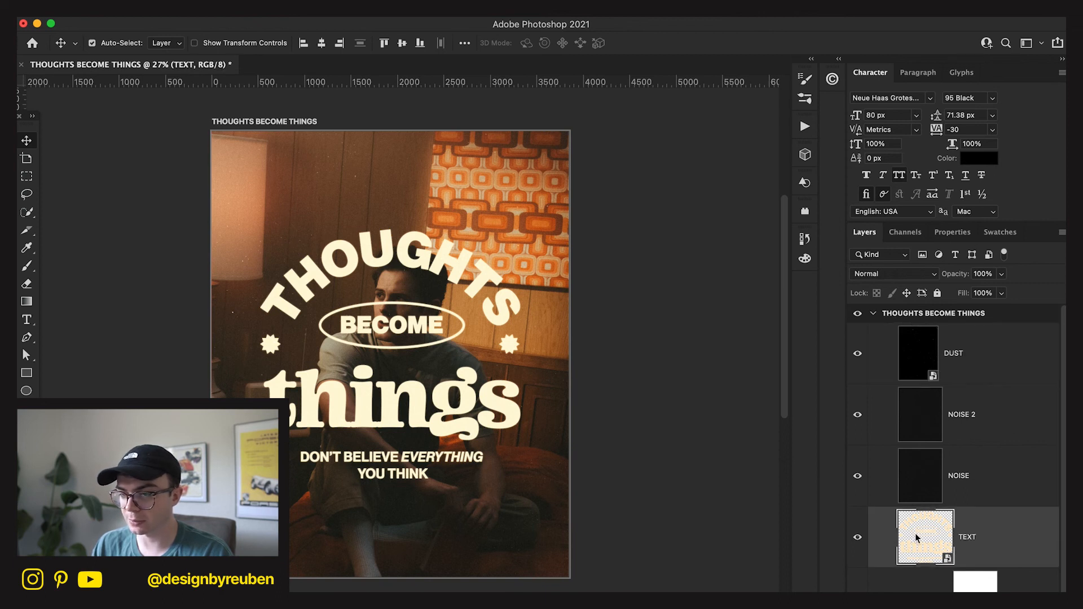
double_click(903, 345)
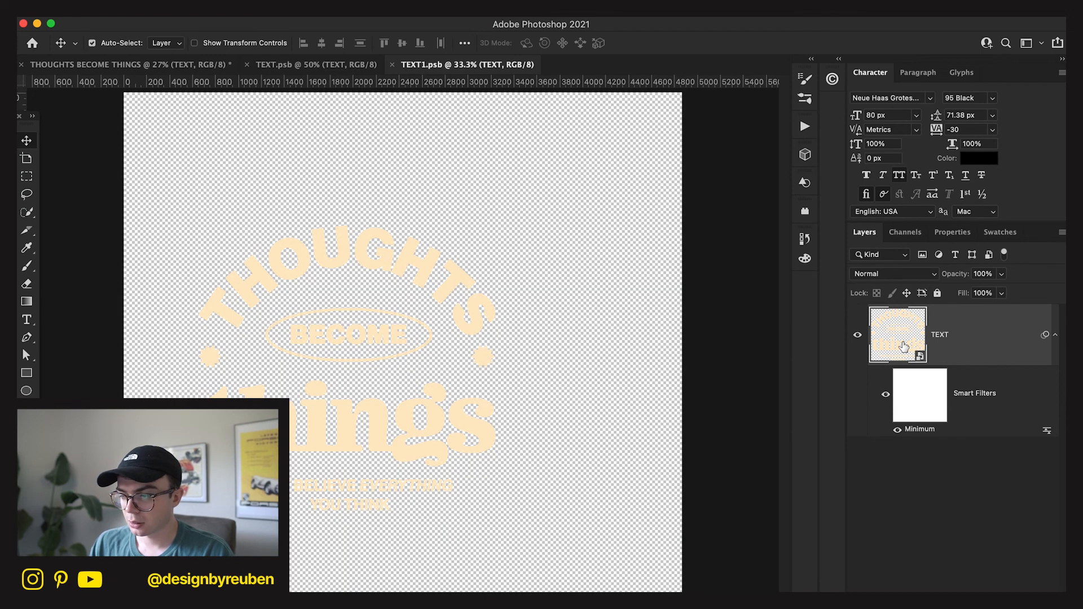
double_click(903, 345)
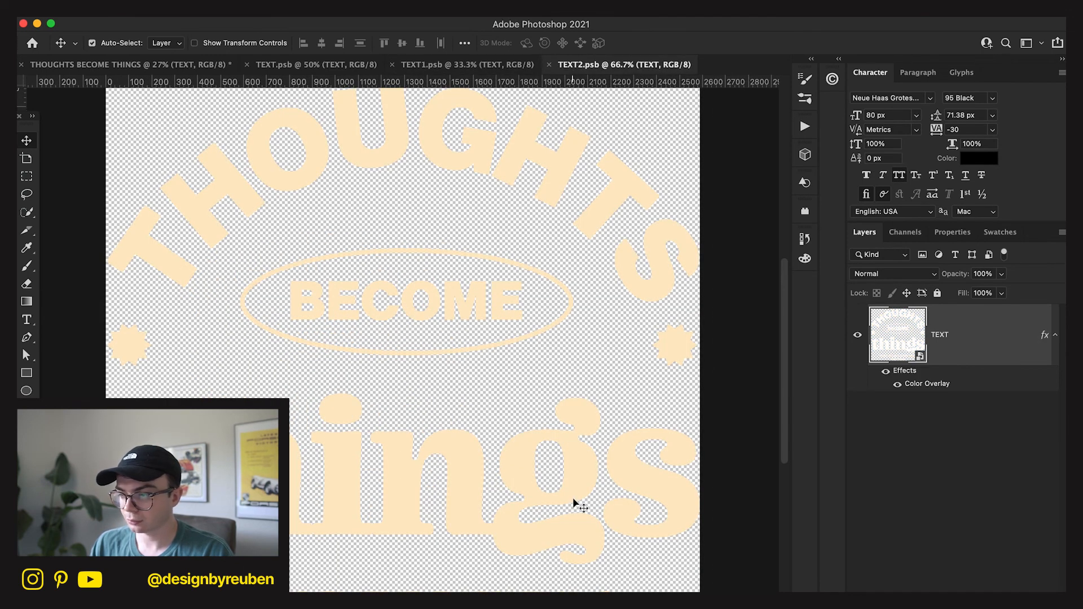
scroll(571, 498, "down", 5)
double_click(883, 329)
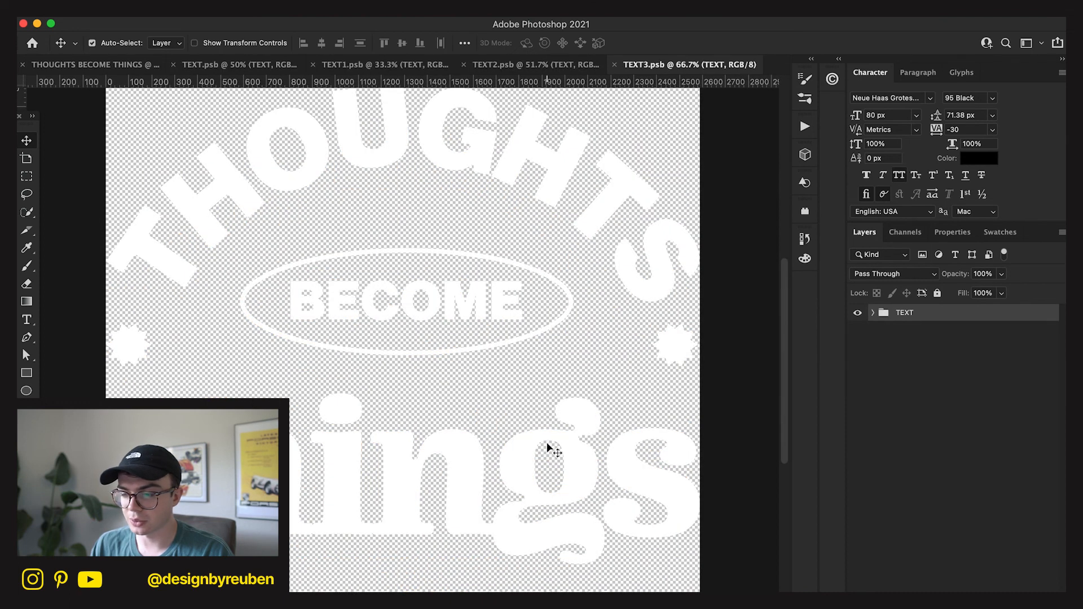
- Set the tracking of the word "things" to 0
key("t")
left_click(370, 468)
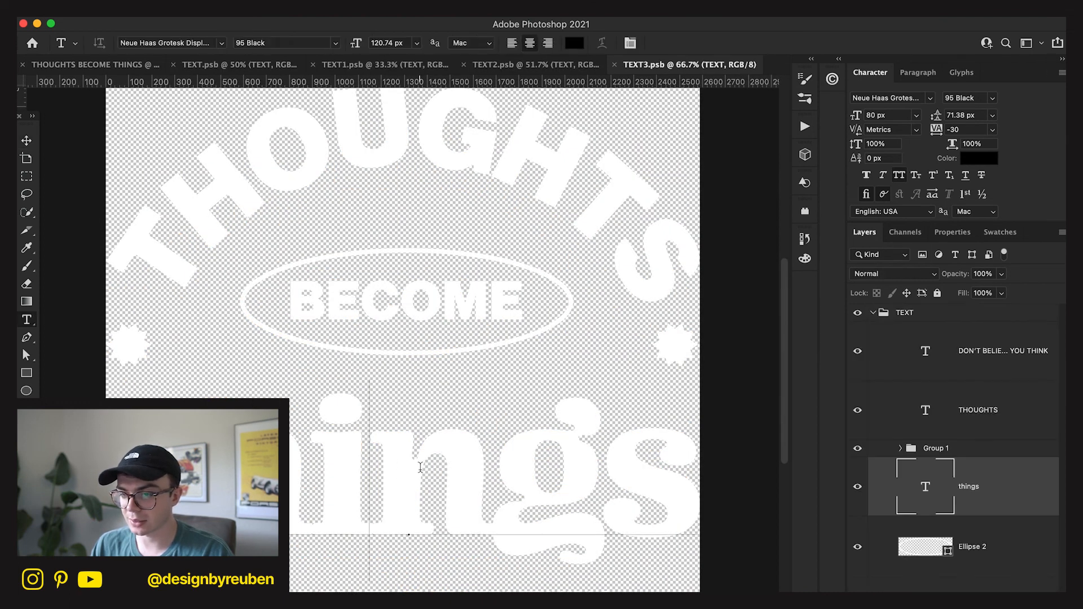
key("super+a")
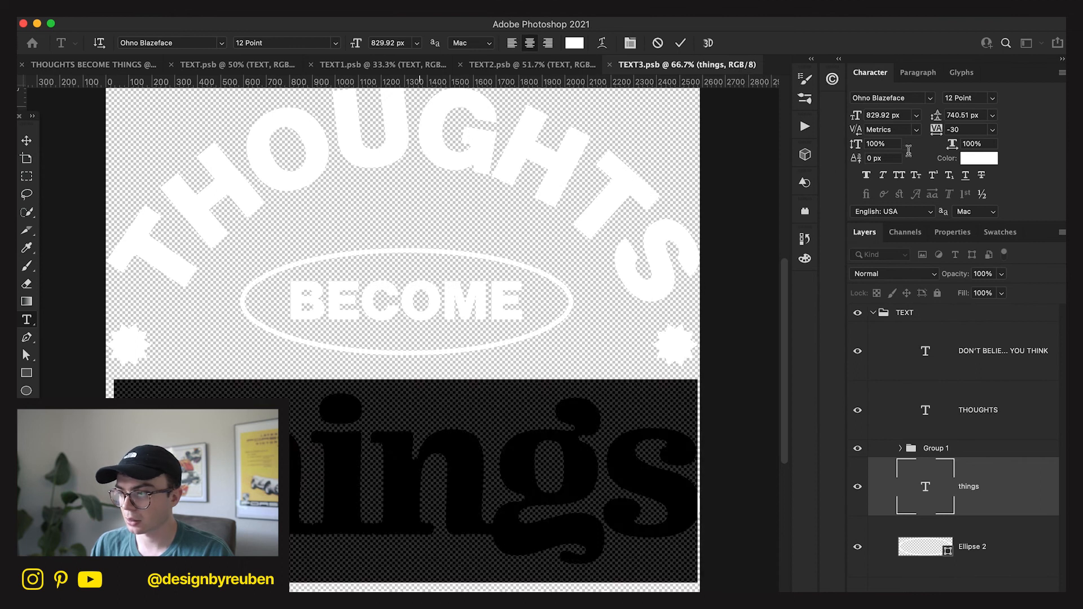
left_click(960, 131)
type("0")
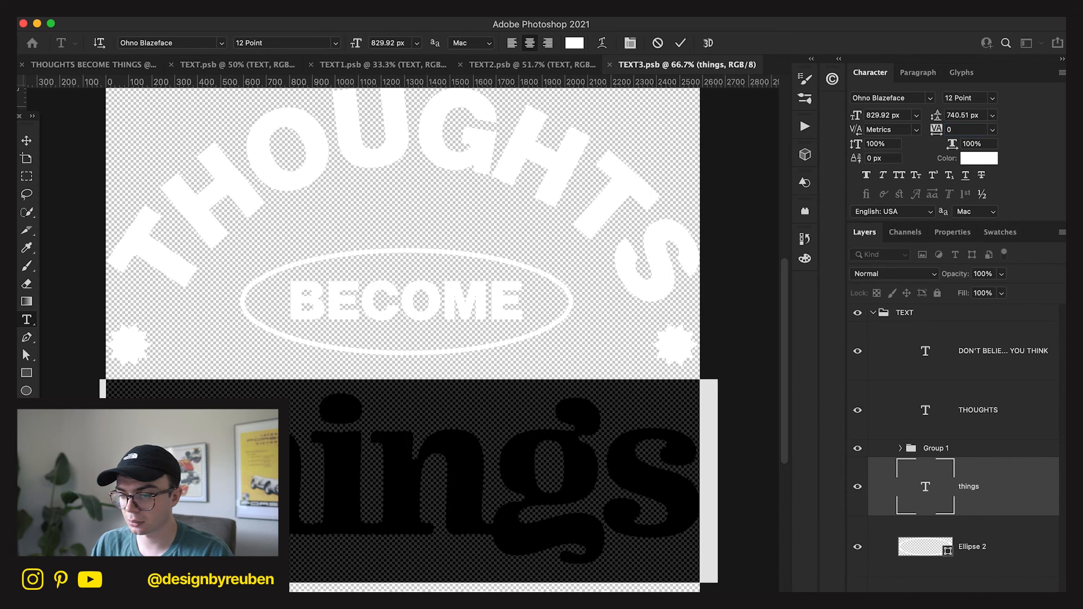
- Scale the word "things" to 96.08% so its box fits the canvas width
left_click(25, 140)
key("ctrl+t")
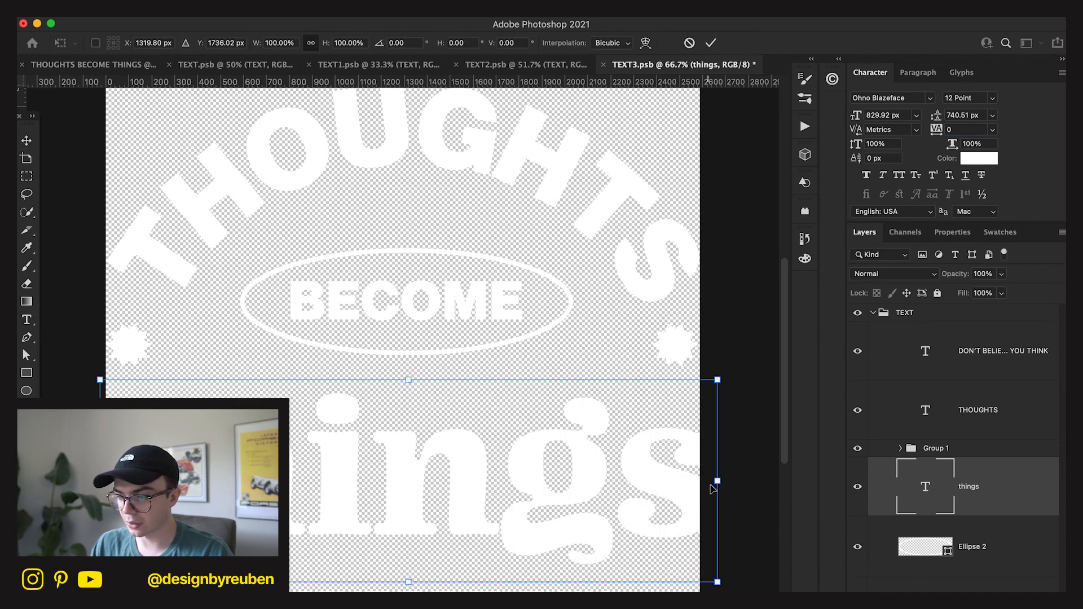
left_click_drag(712, 481, 701, 480)
left_click_drag(100, 382, 106, 384)
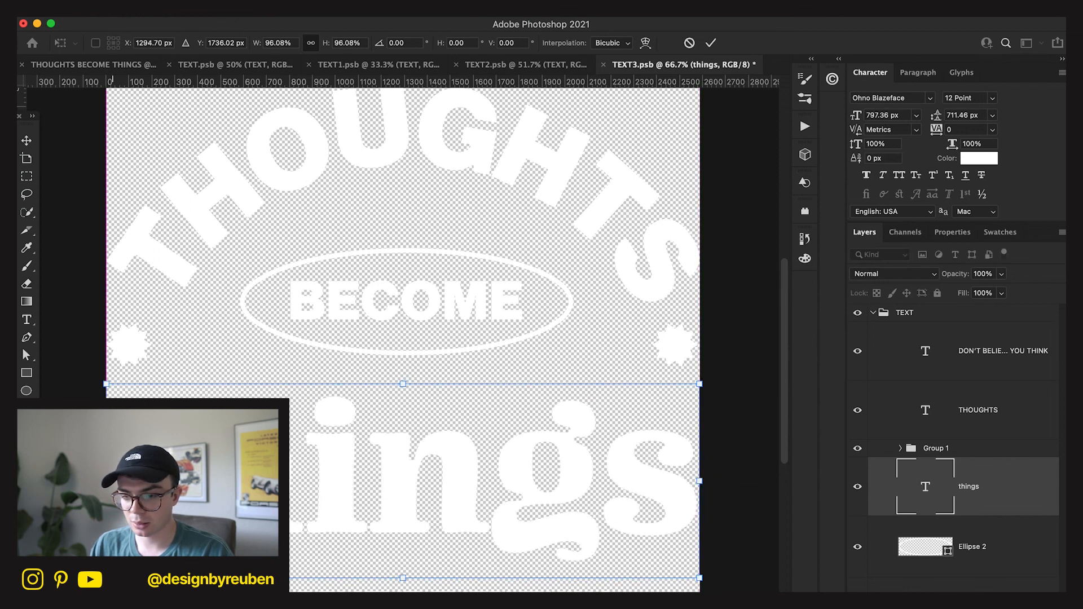
left_click_drag(106, 384, 106, 383)
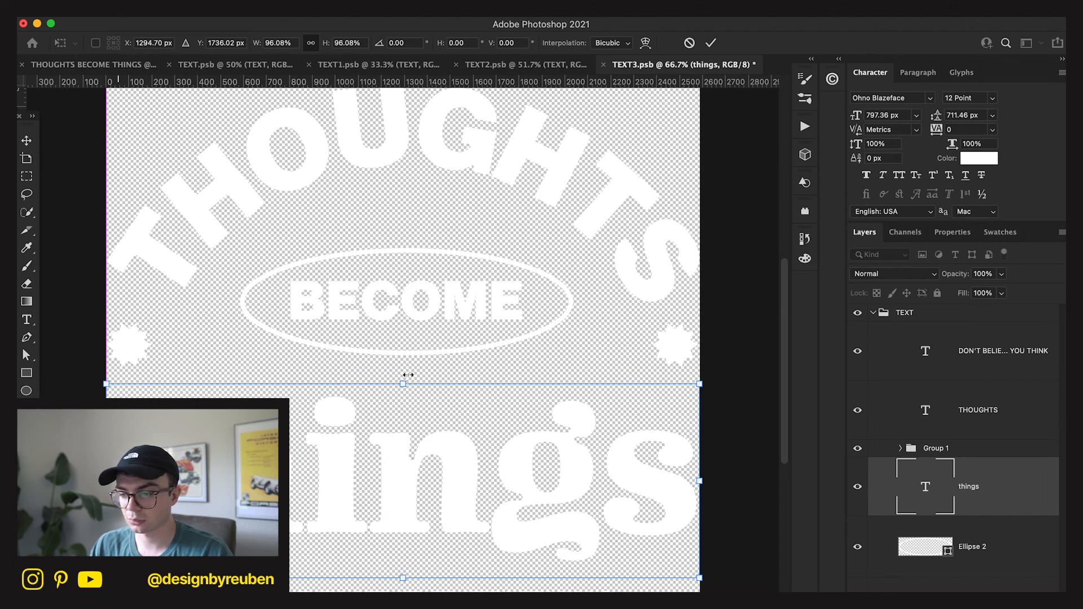
key("Return")
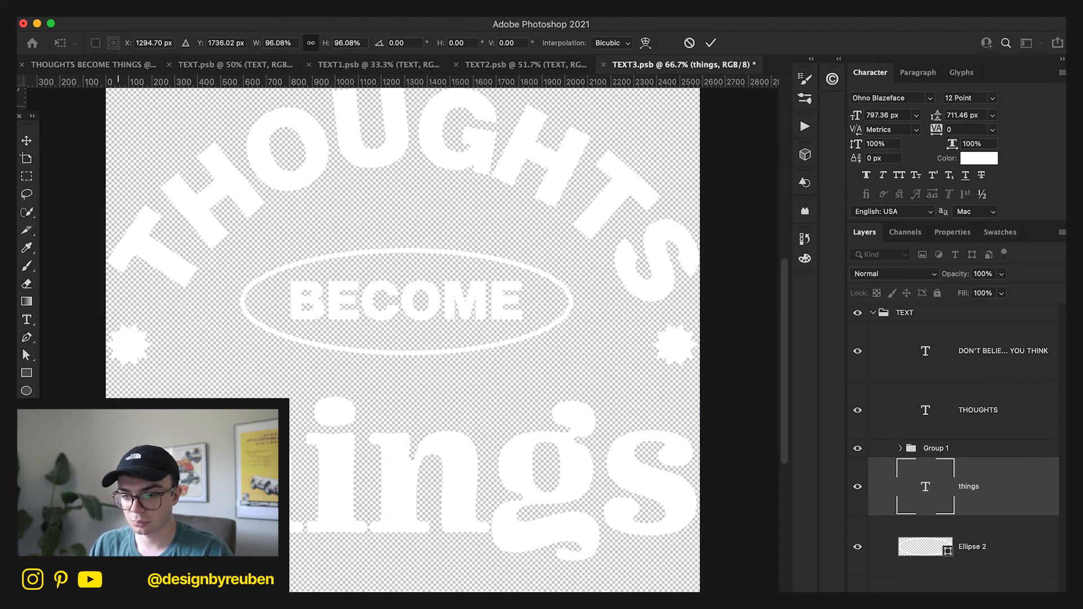
key("Return")
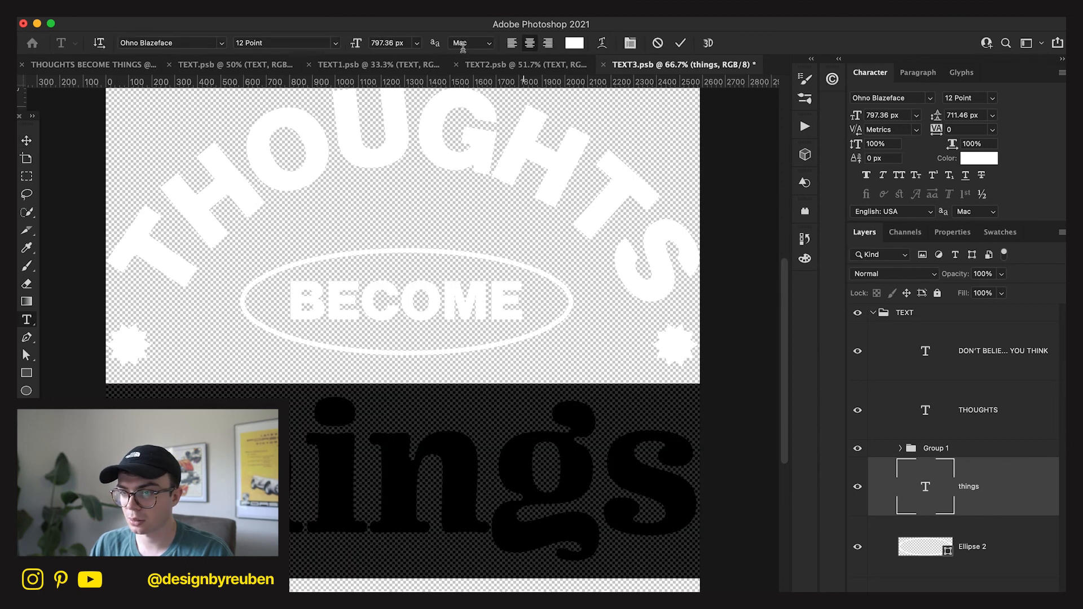
- Centre the word "things" horizontally on the canvas and save TEXT3.psb
left_click(463, 45)
left_click(463, 45)
left_click(686, 45)
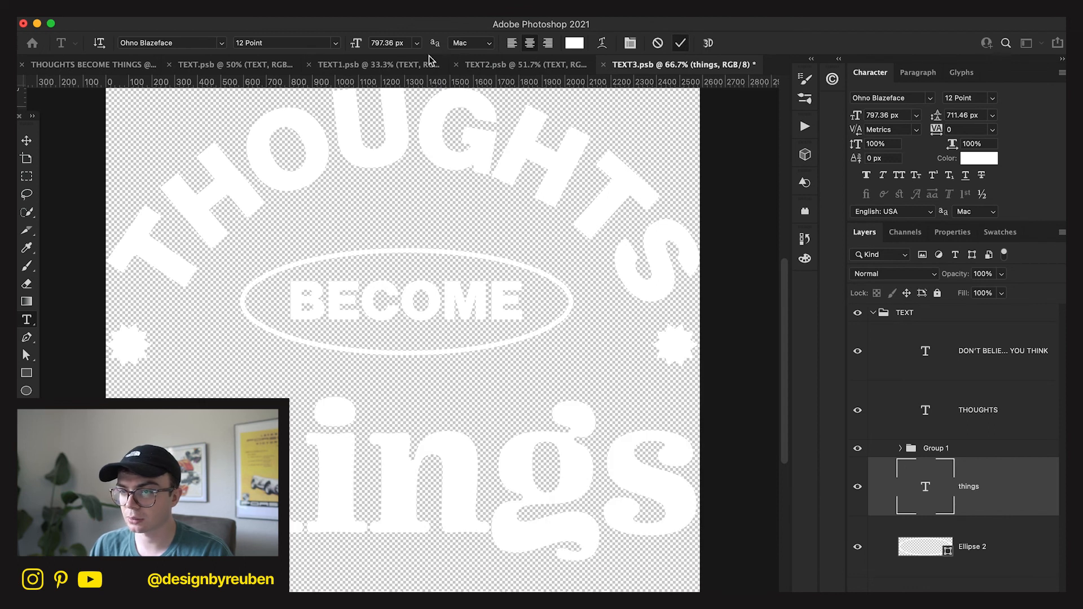
key("v")
left_click(464, 44)
left_click(499, 170)
left_click(496, 182)
left_click(321, 44)
left_click(322, 44)
key("super+s")
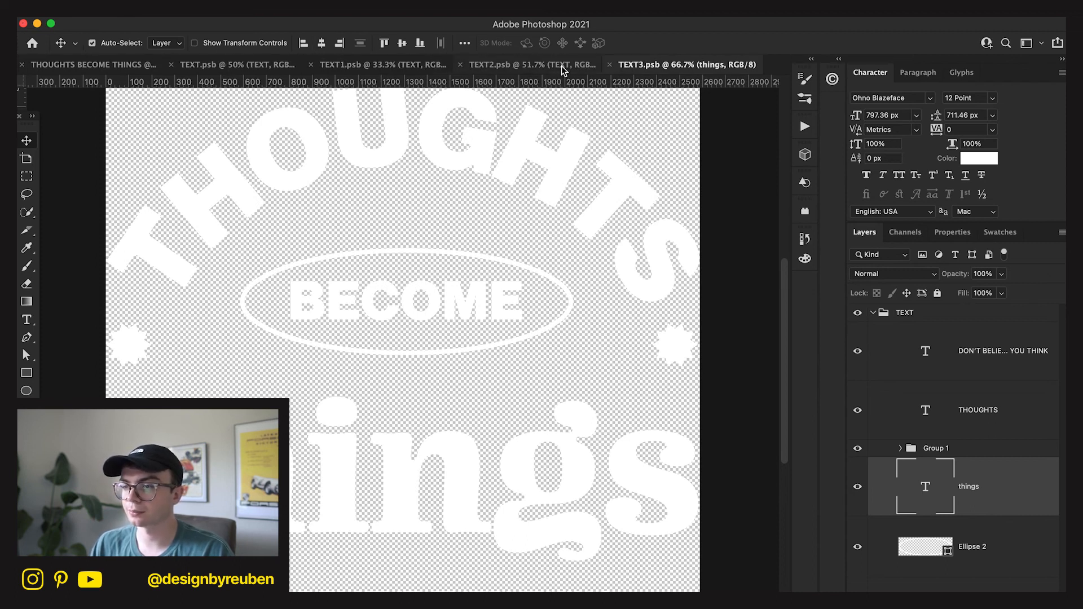
- Close TEXT3.psb, then save and close TEXT2.psb, TEXT1.psb and TEXT.psb to update the poster's text
key("super+w")
key("super+s")
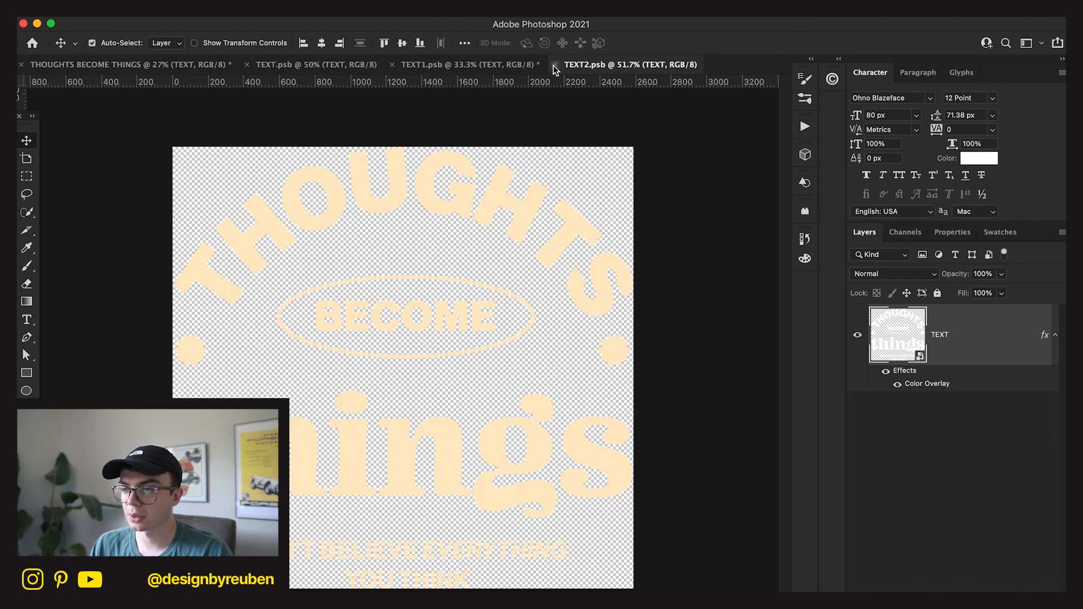
left_click(554, 66)
key("super+s")
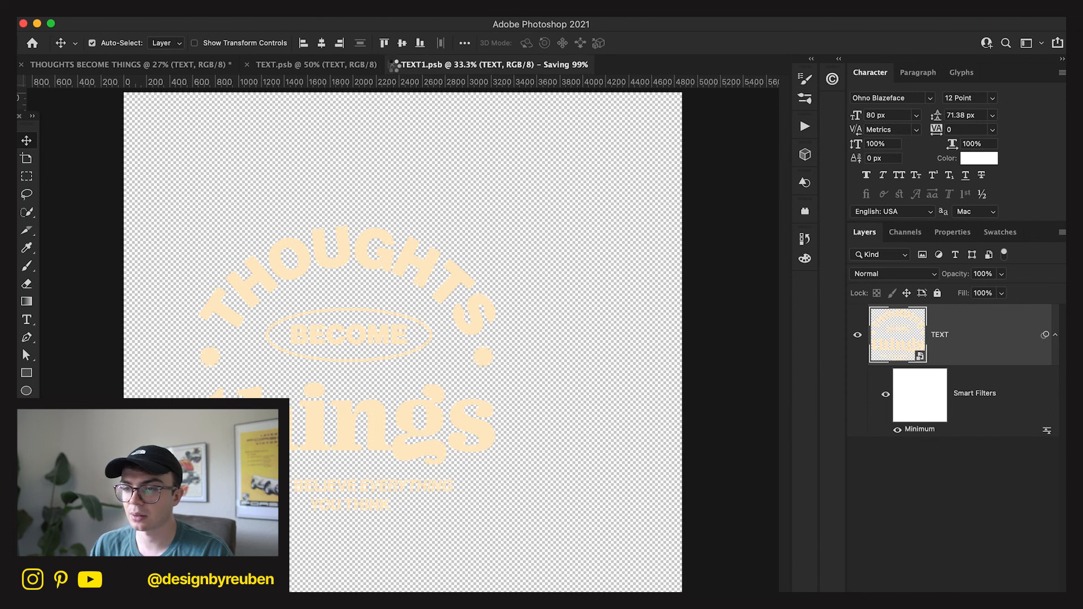
left_click(399, 65)
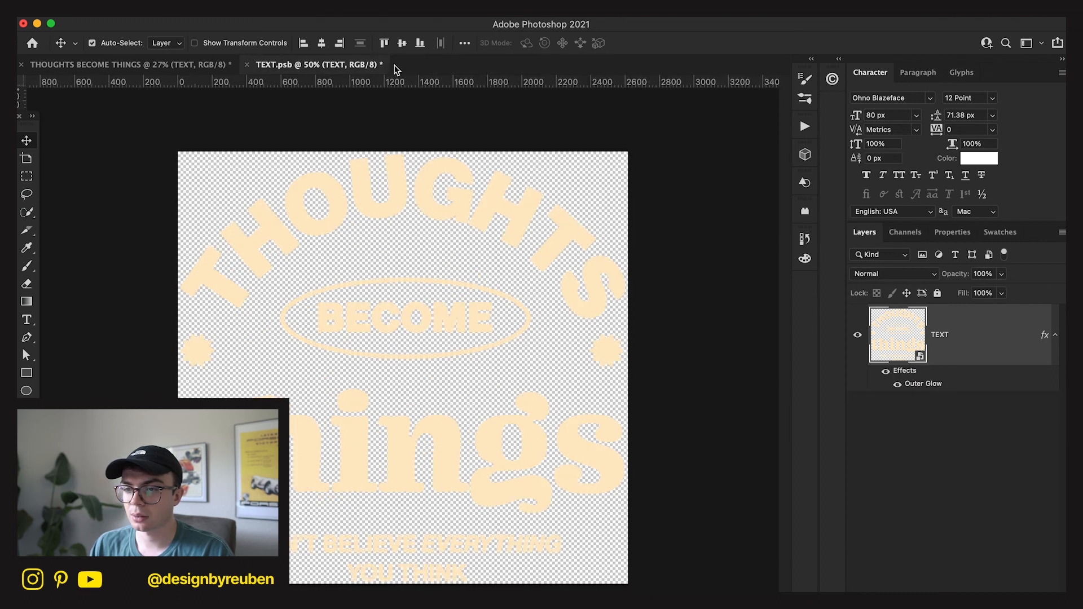
key("super+s")
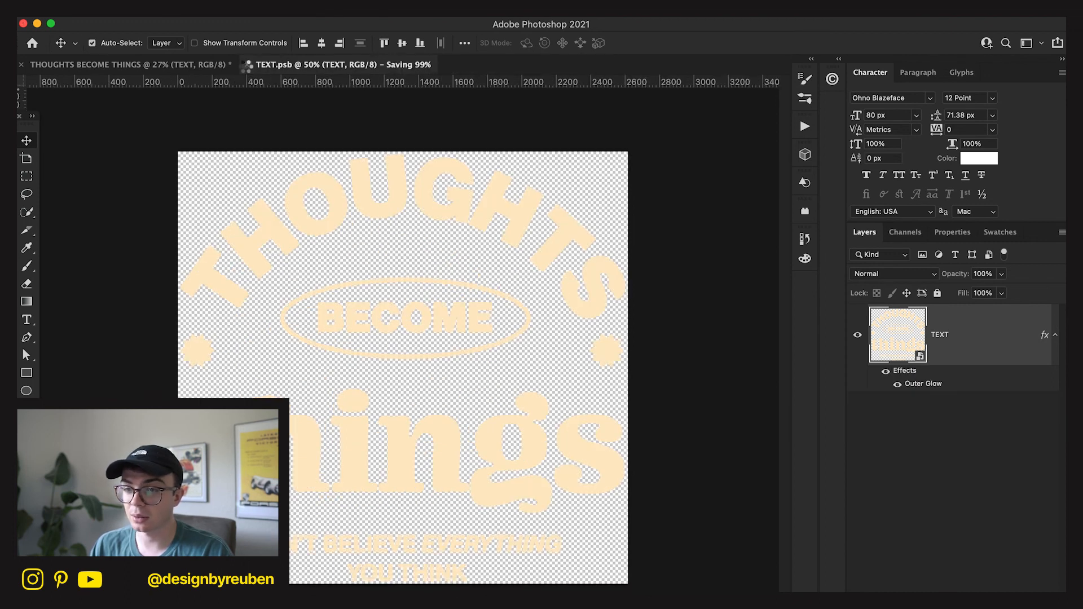
left_click(246, 65)
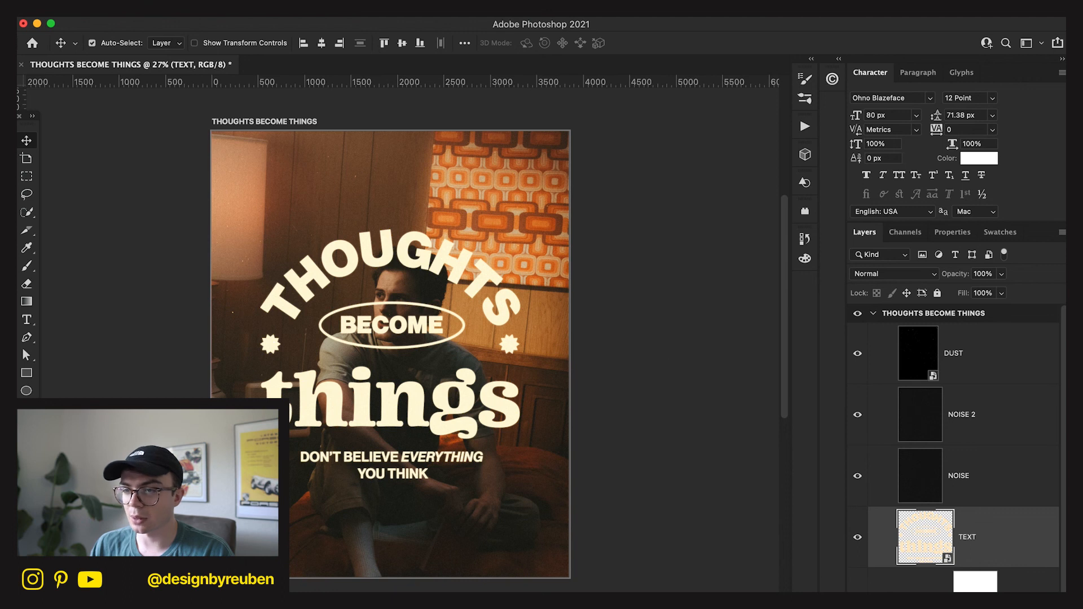
key("super")
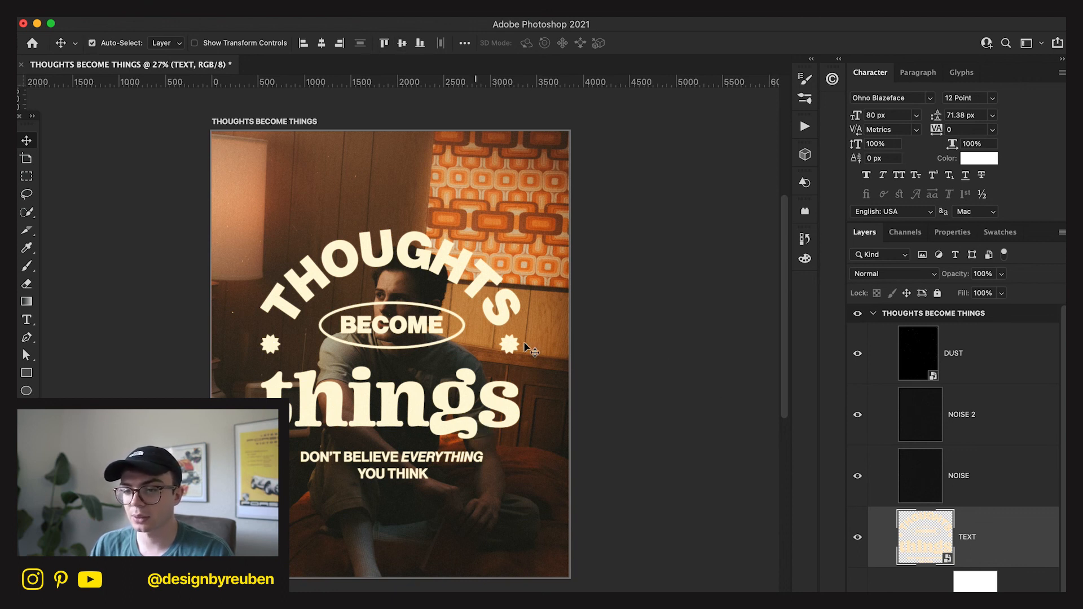
scroll(537, 328, "down", 3)
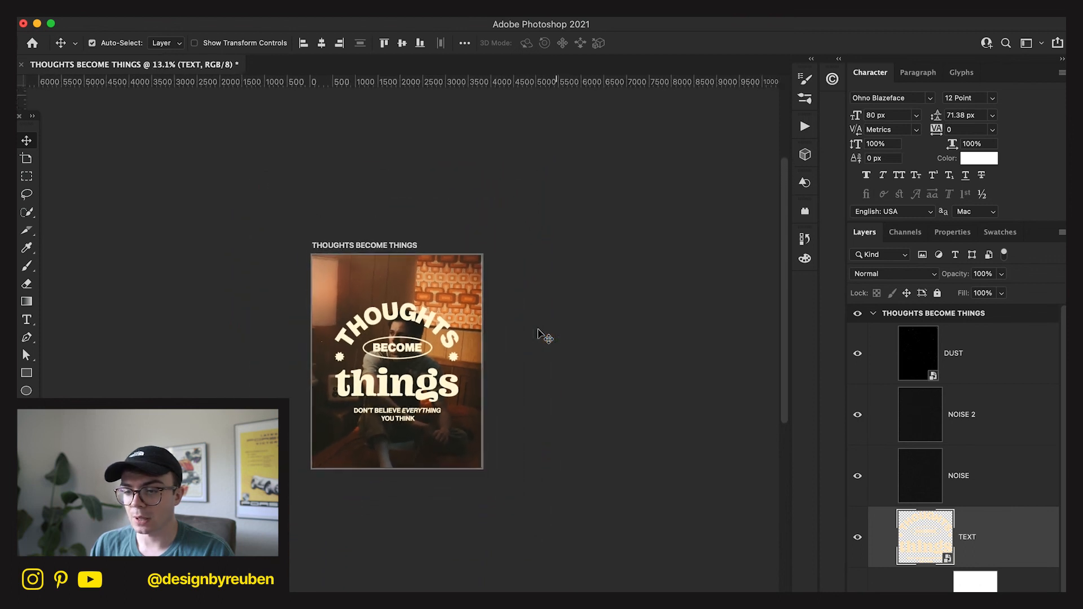
scroll(537, 333, "up", 2)
scroll(537, 330, "up", 2)
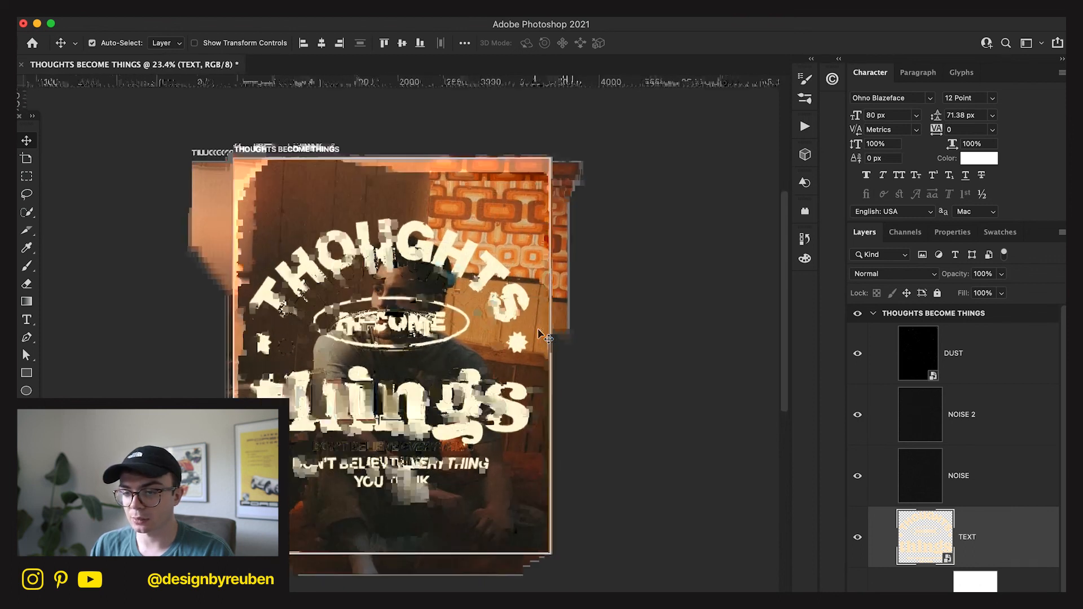
scroll(662, 367, "up", 3)
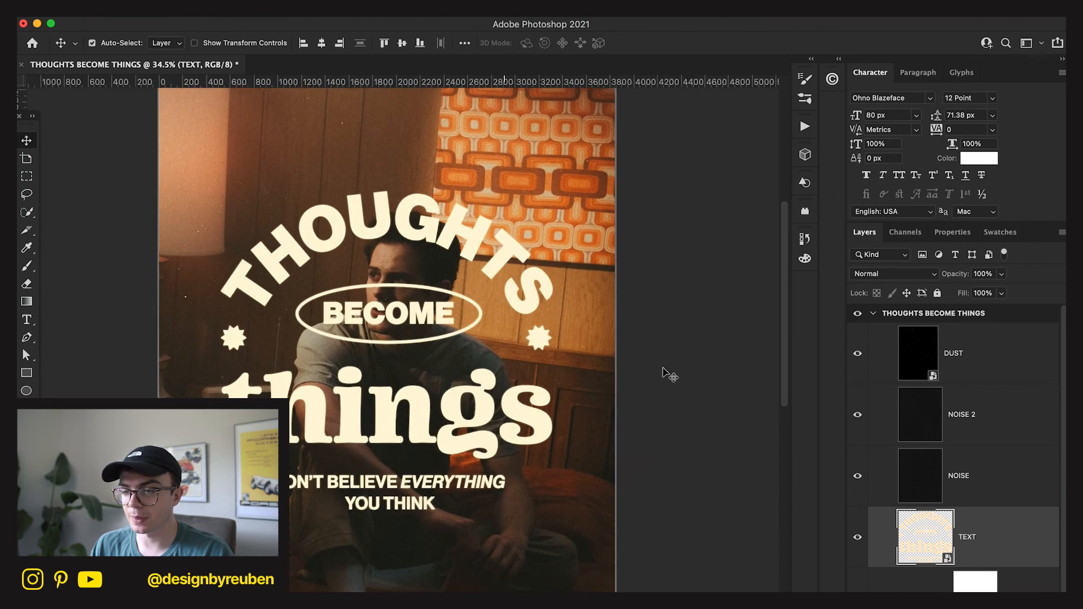
scroll(666, 372, "down", 2)
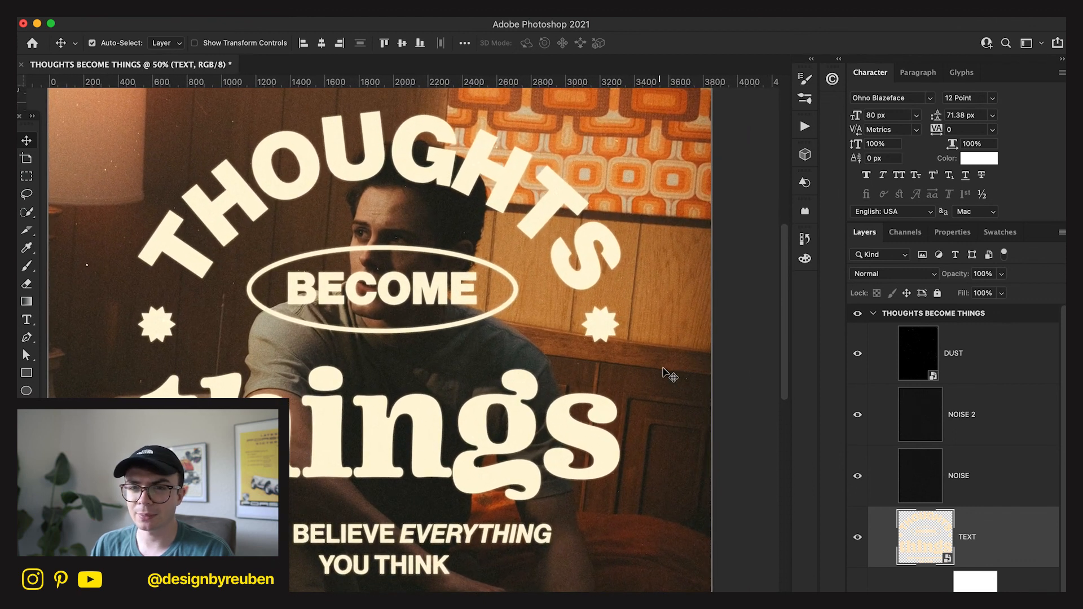
scroll(664, 372, "down", 1)
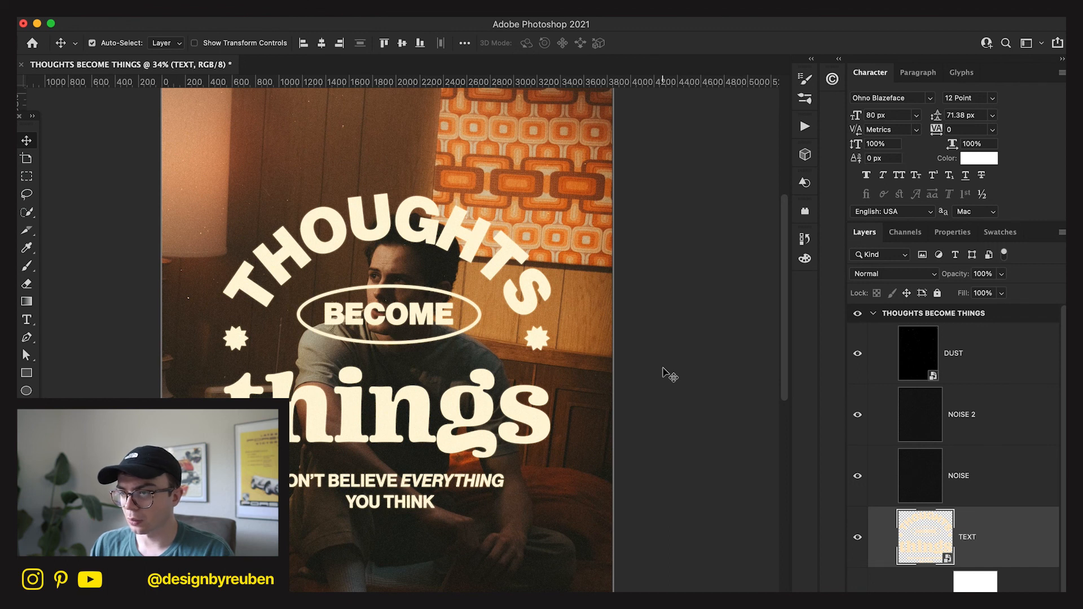
left_click(952, 381)
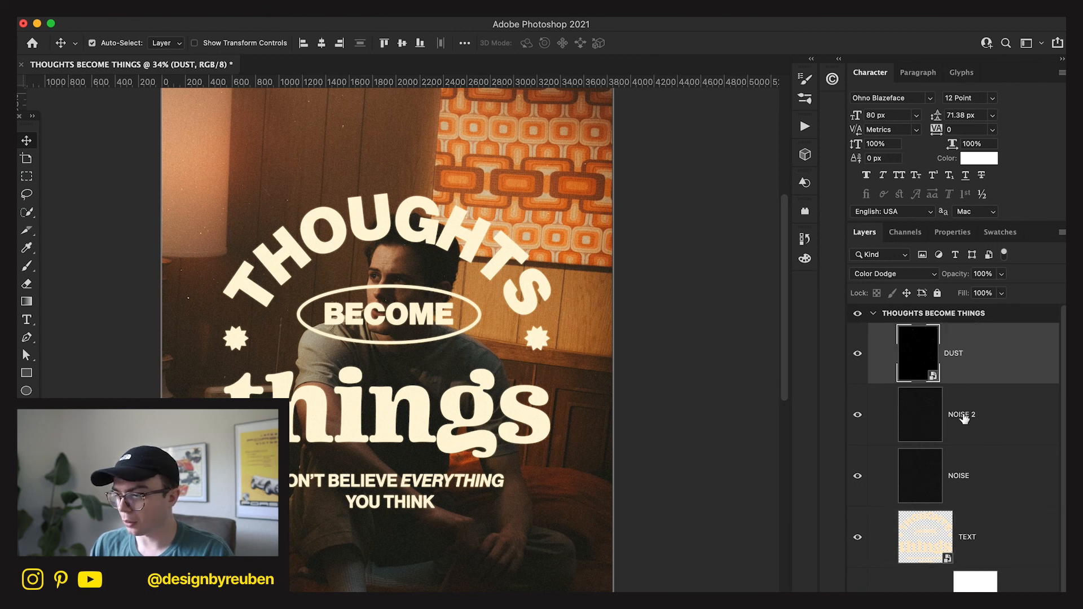
left_click(988, 556)
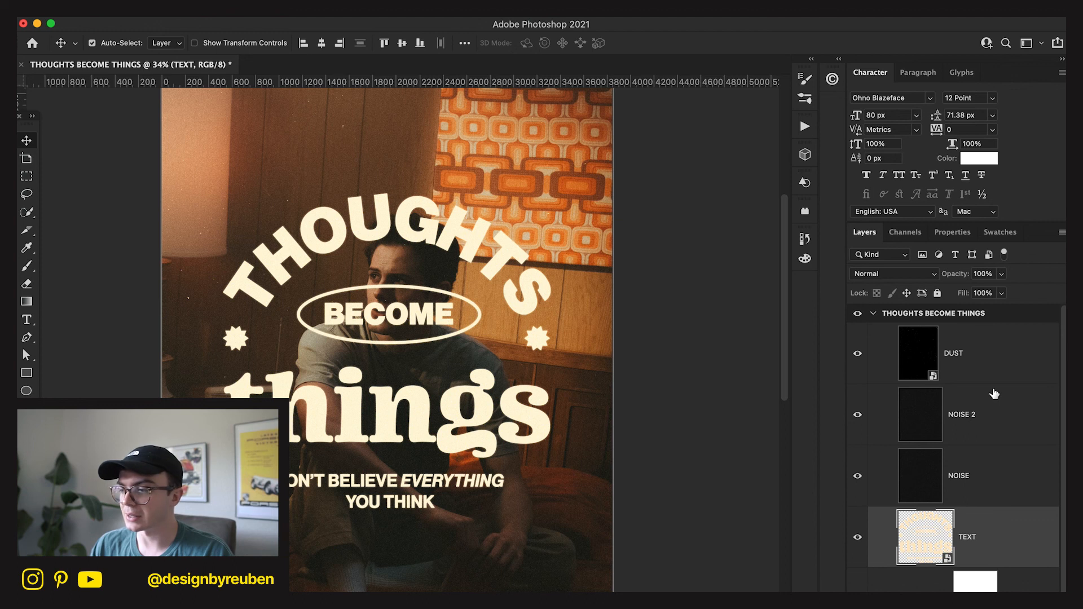
left_click(989, 369)
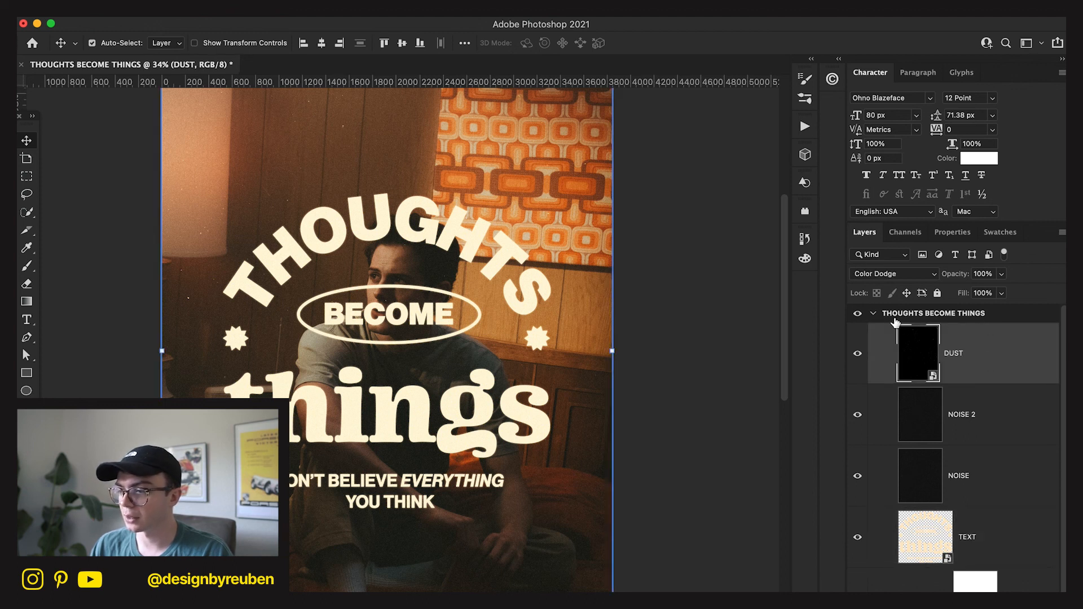
left_click(877, 321)
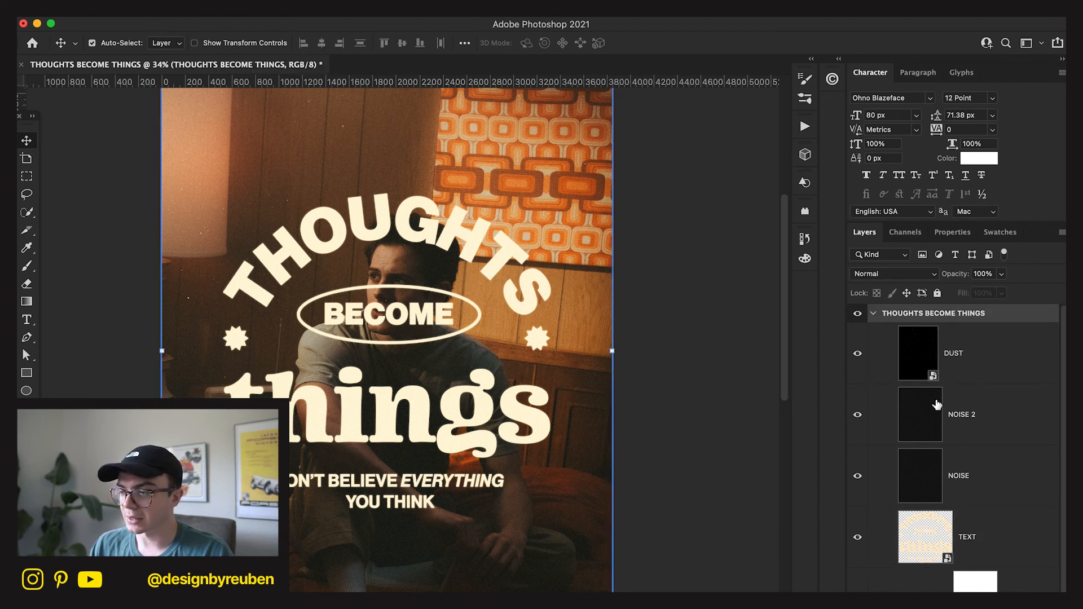
key("super+0")
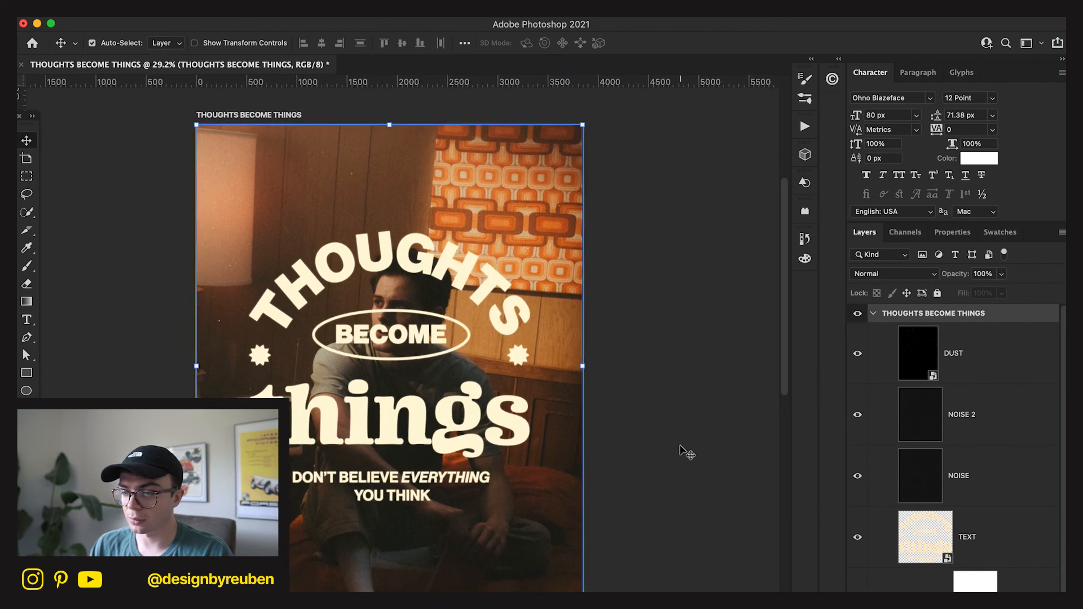
- Rename the Exposure 1 adjustment layer as EXPOSURE
left_click(991, 378)
scroll(970, 474, "down", 2)
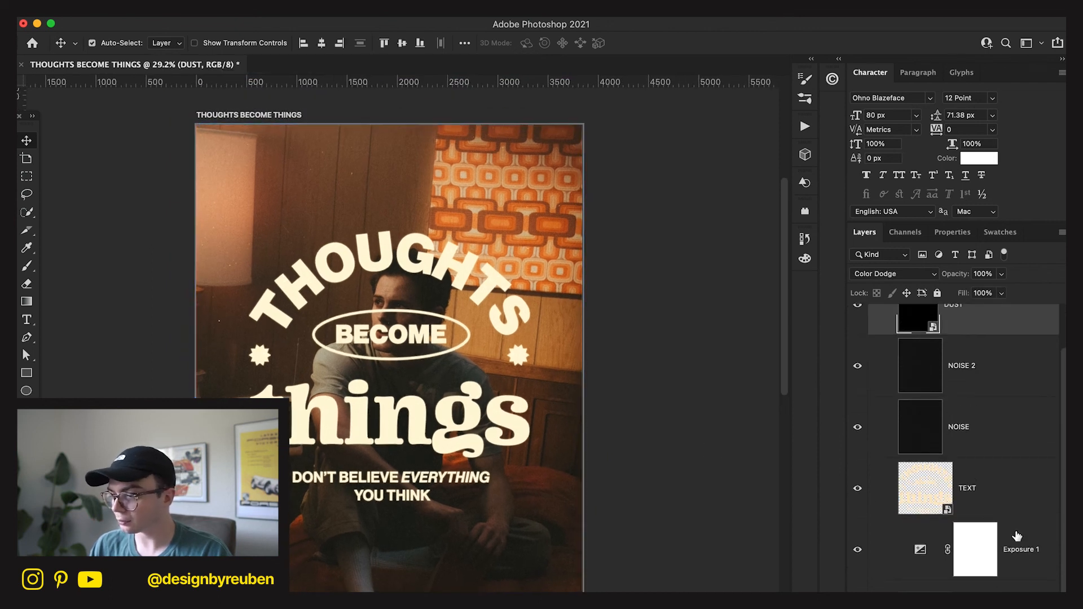
double_click(1017, 549)
type("EXPOSURE")
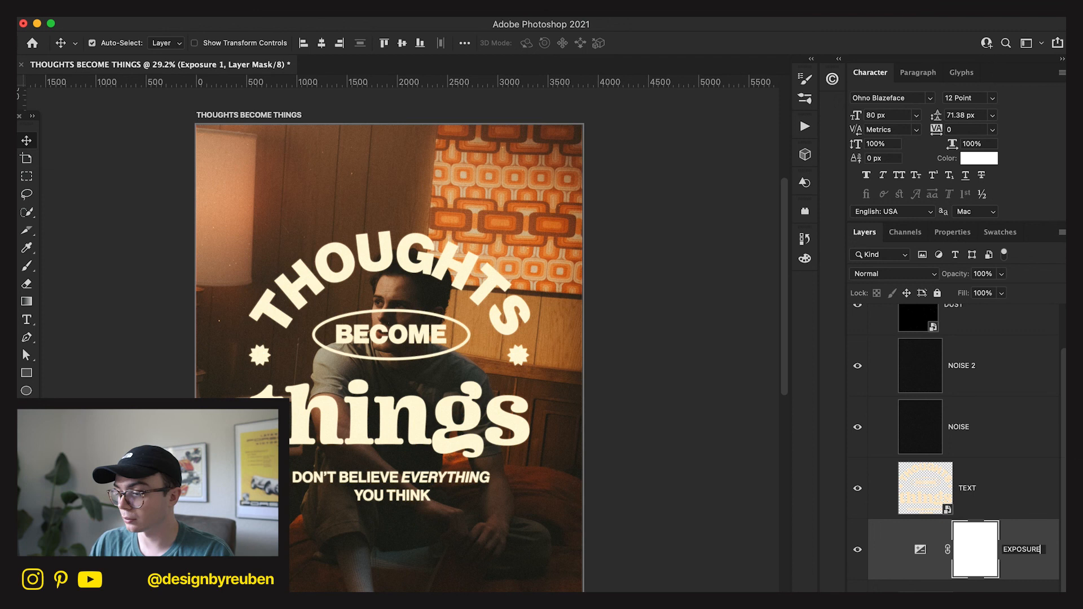
key("Return")
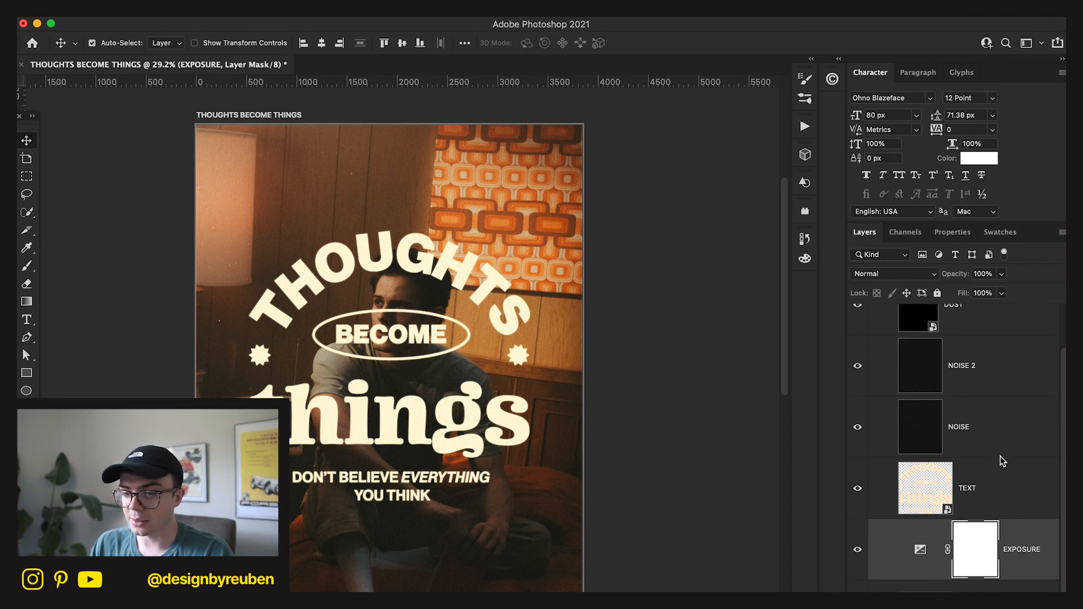
scroll(1002, 462, "up", 2)
left_click(993, 363)
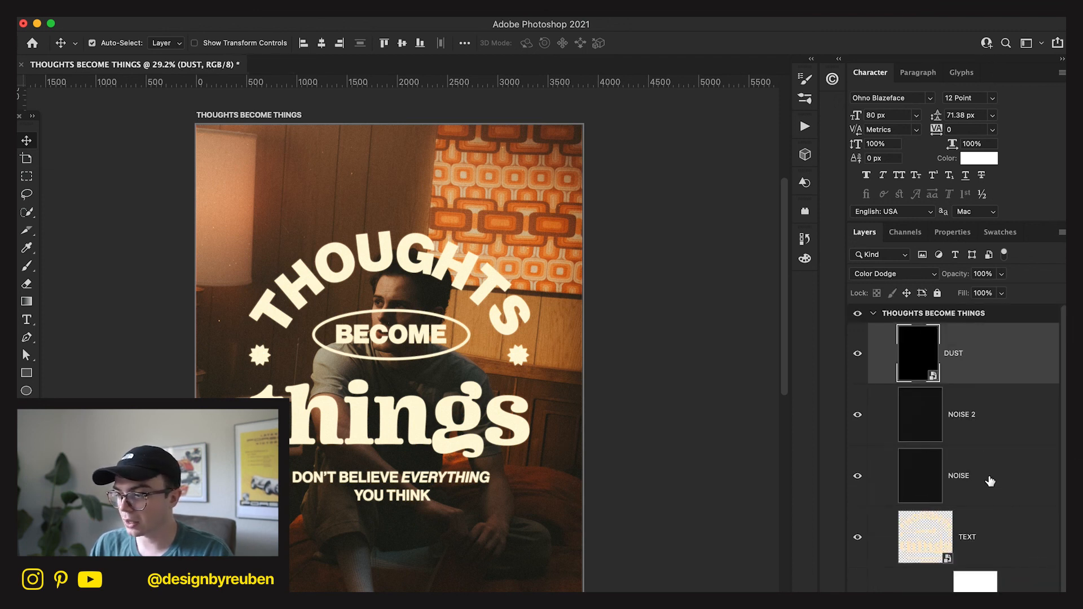
key("ctrl+z")
left_click(984, 407)
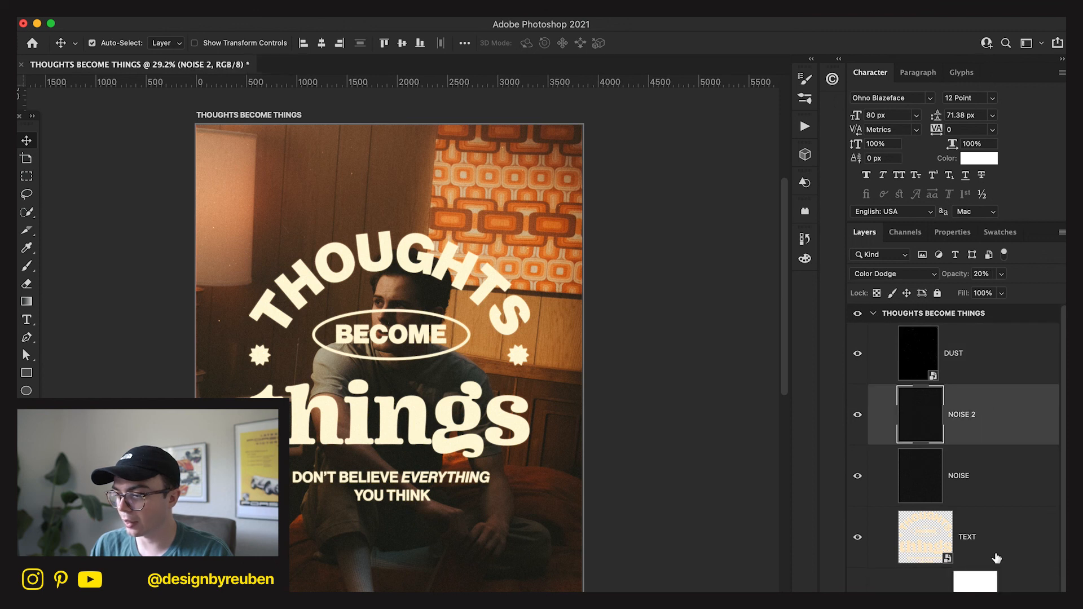
- Try a negative offset of about -0.0162 on the EXPOSURE adjustment layer and reset the offset to 0
left_click(933, 589)
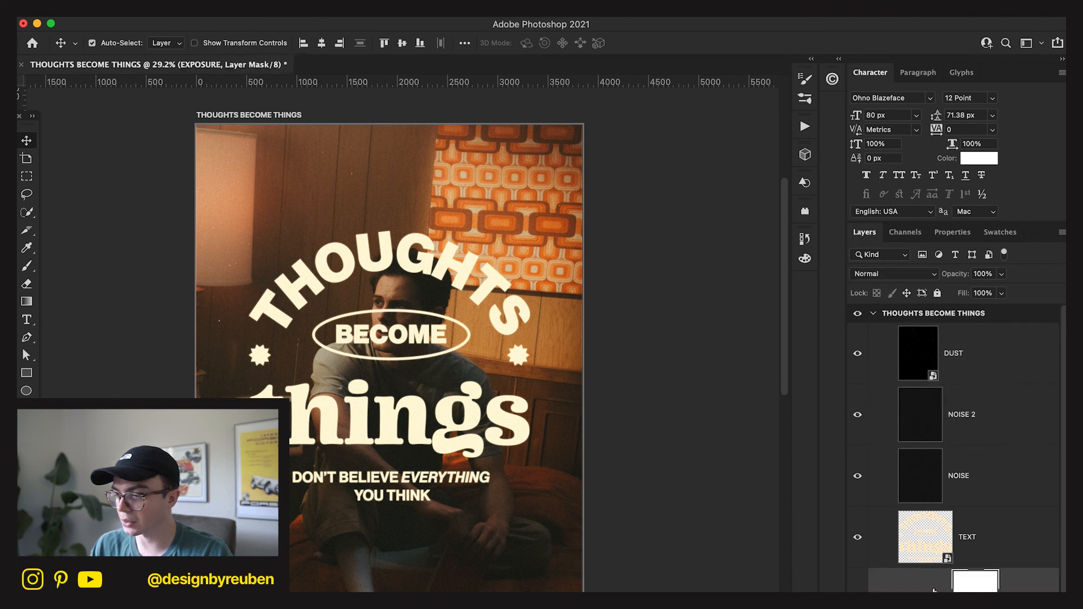
left_click(953, 233)
left_click_drag(957, 336, 950, 334)
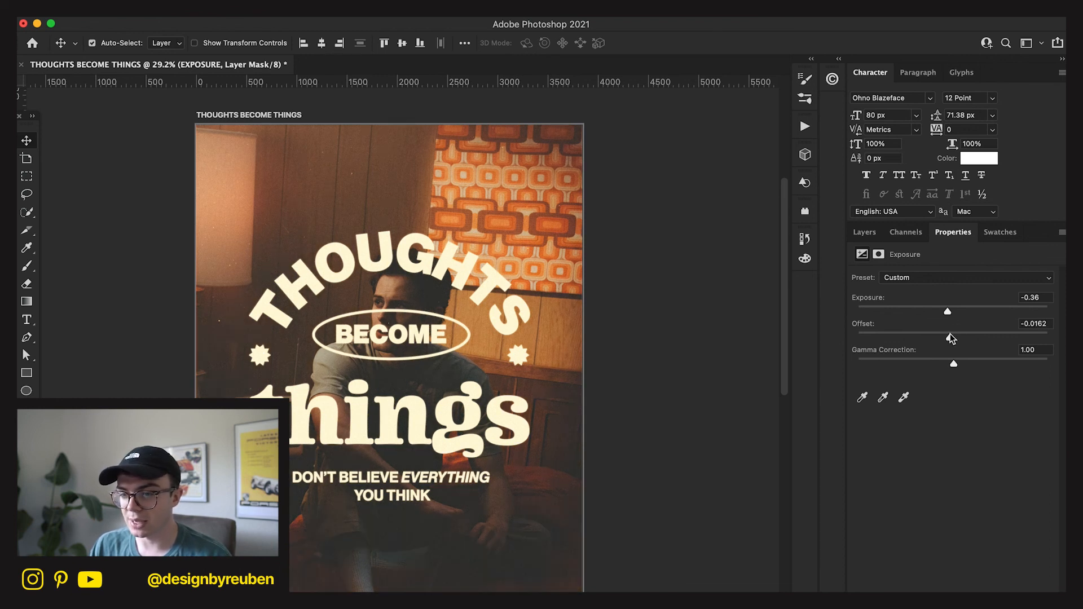
left_click(1052, 326)
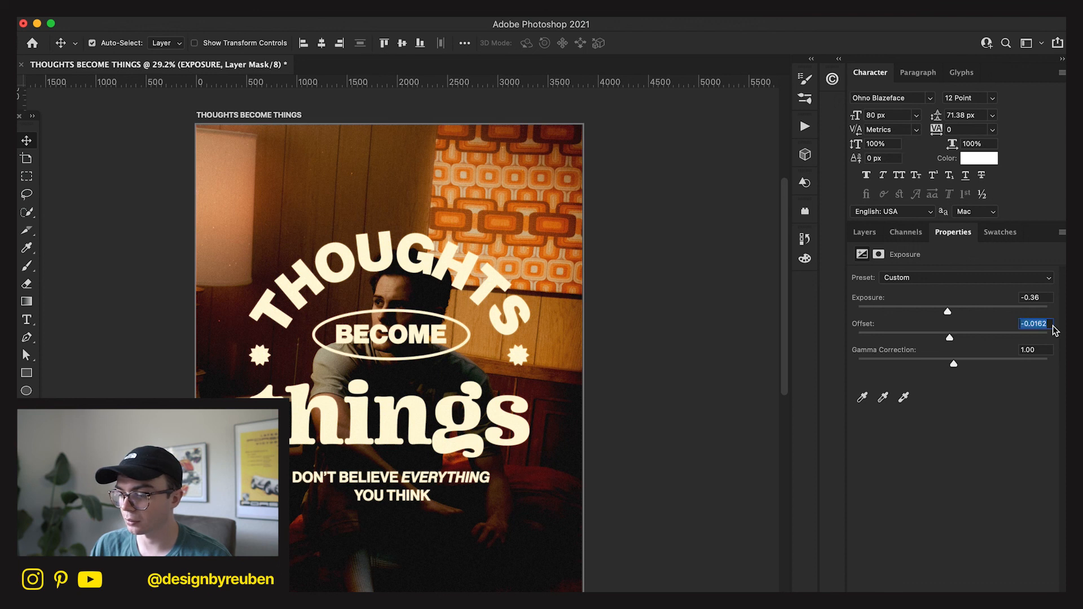
type("0")
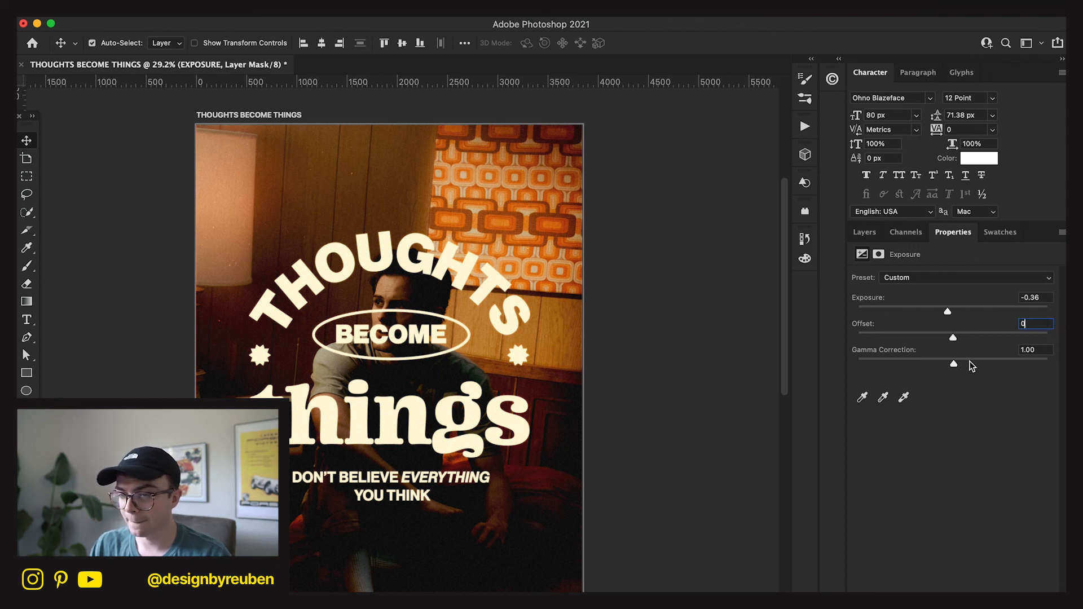
key("Return")
- Try a gamma correction of 0.96 on the EXPOSURE adjustment and restore it to 1
left_click(959, 362)
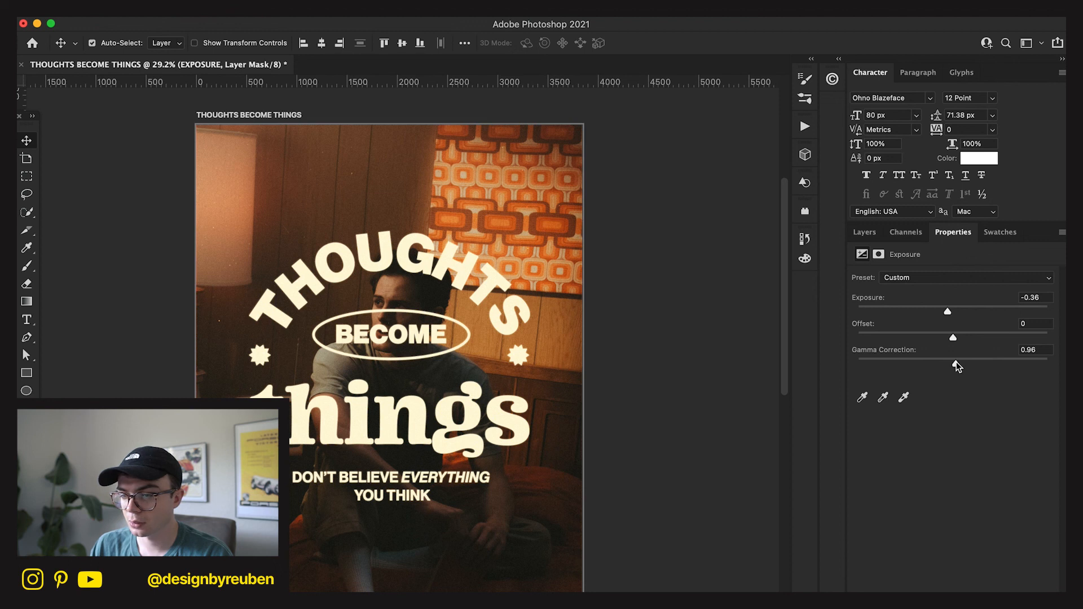
double_click(1028, 350)
type("1")
key("Return")
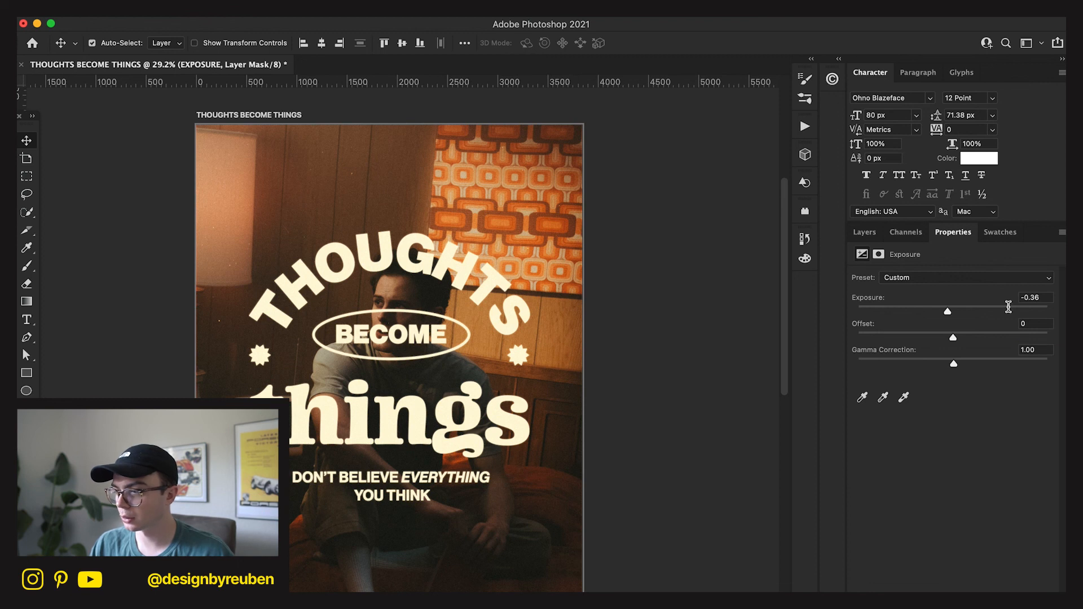
- Add a Hue/Saturation adjustment above the TEXT layer and try hue shifts of +14 and about -13
left_click(871, 232)
left_click(999, 541)
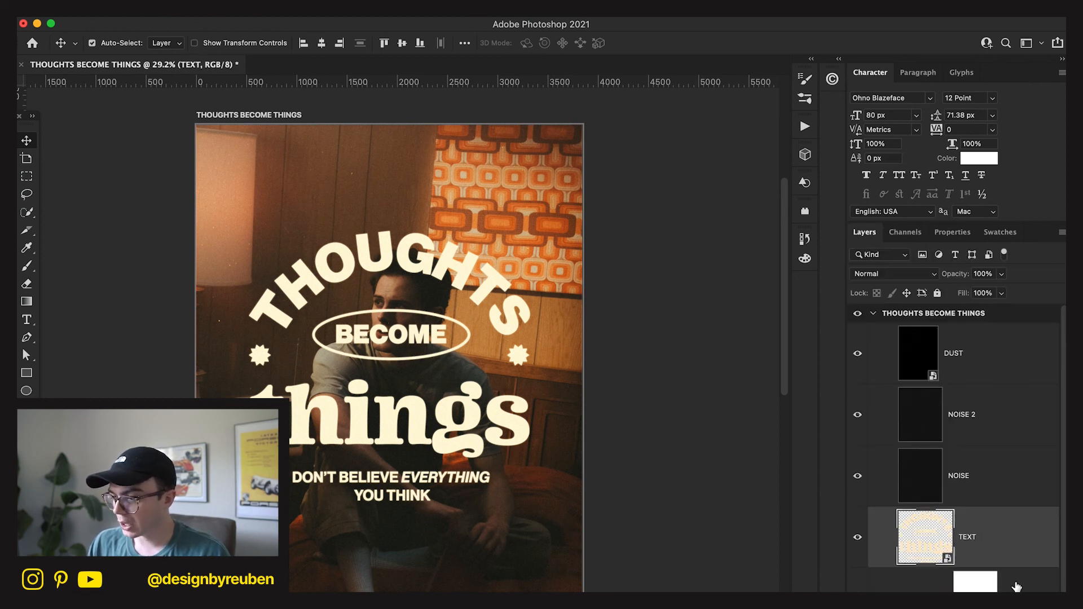
left_click(1006, 591)
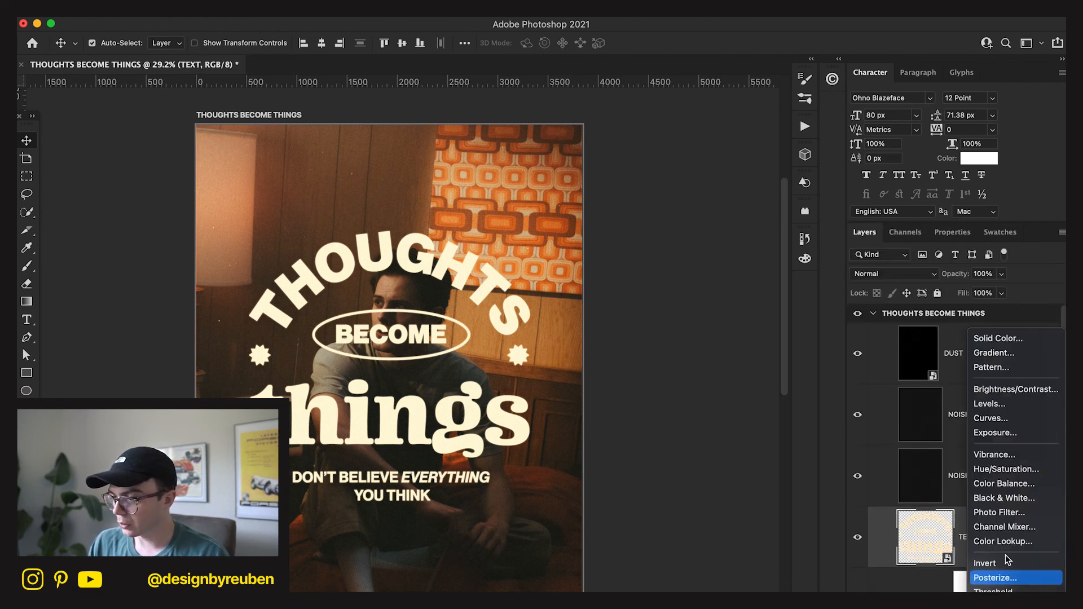
left_click(1014, 469)
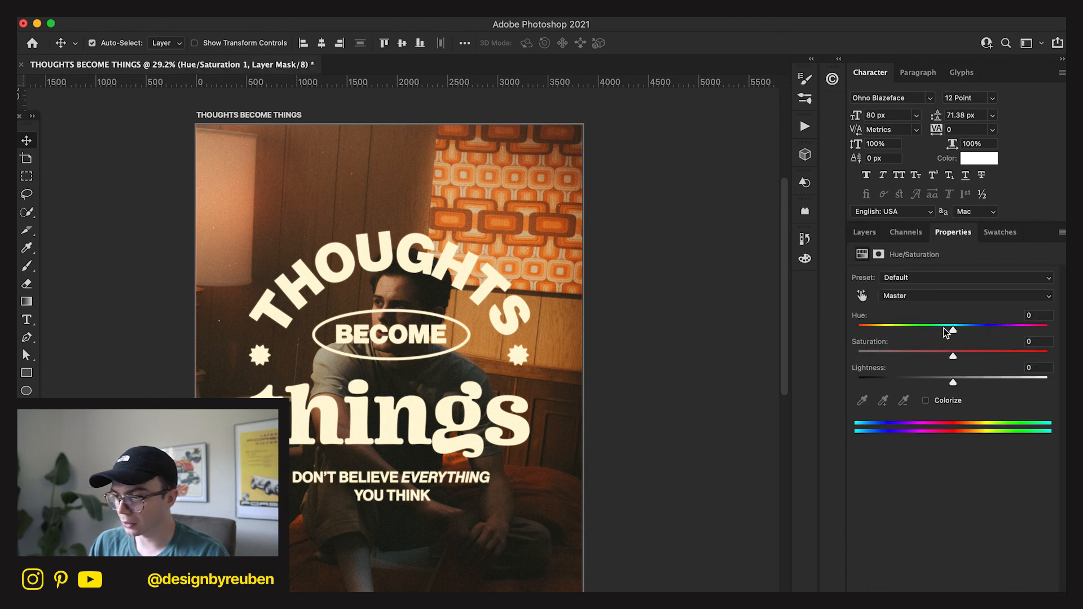
left_click_drag(965, 328, 967, 329)
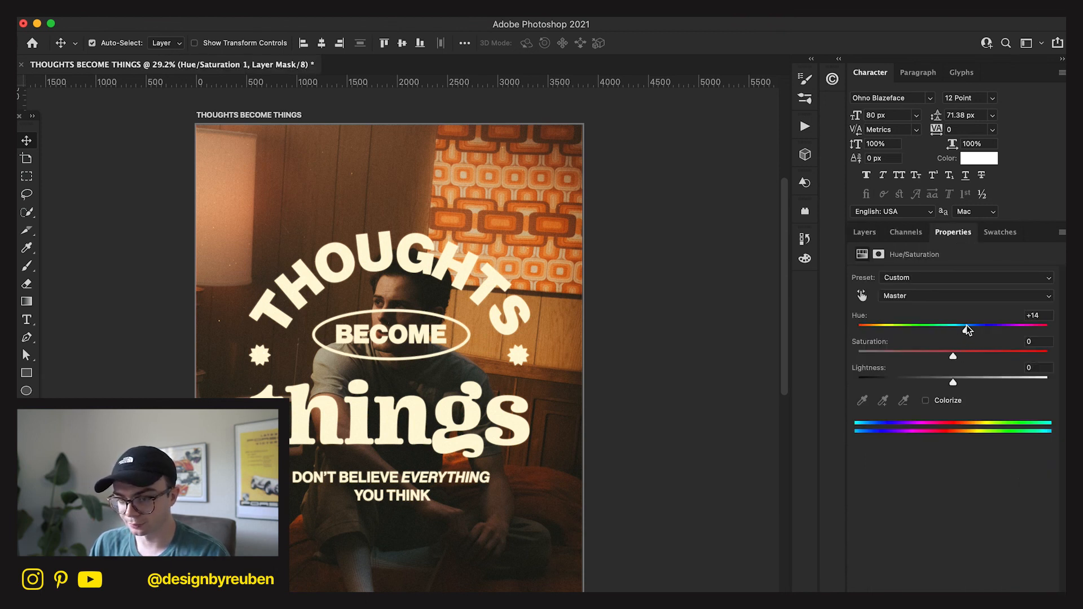
left_click_drag(966, 330, 942, 332)
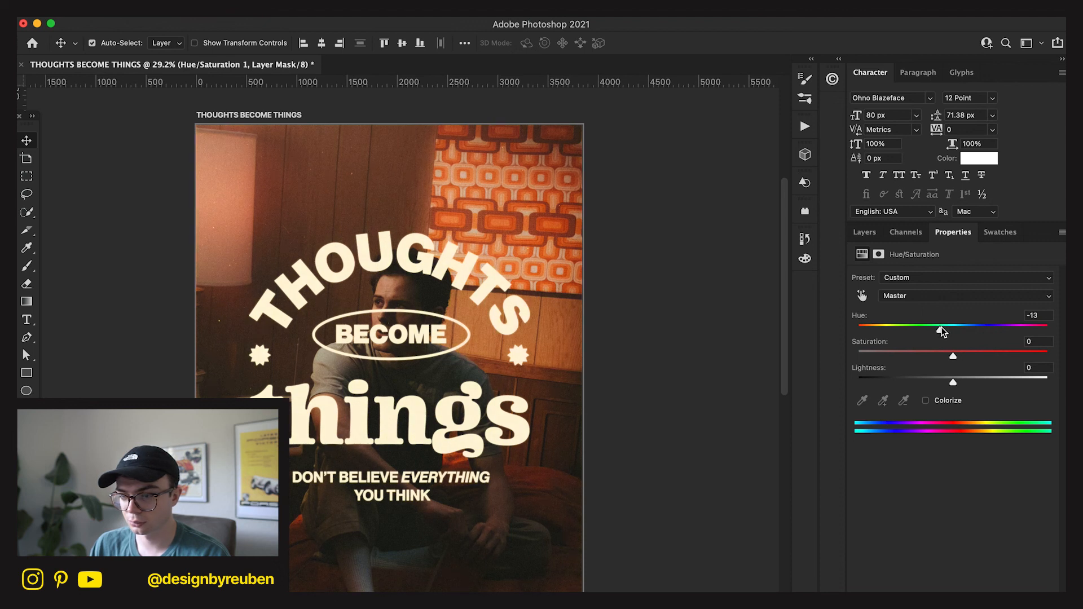
- Delete the Hue/Saturation adjustment layer together with its mask
left_click(862, 233)
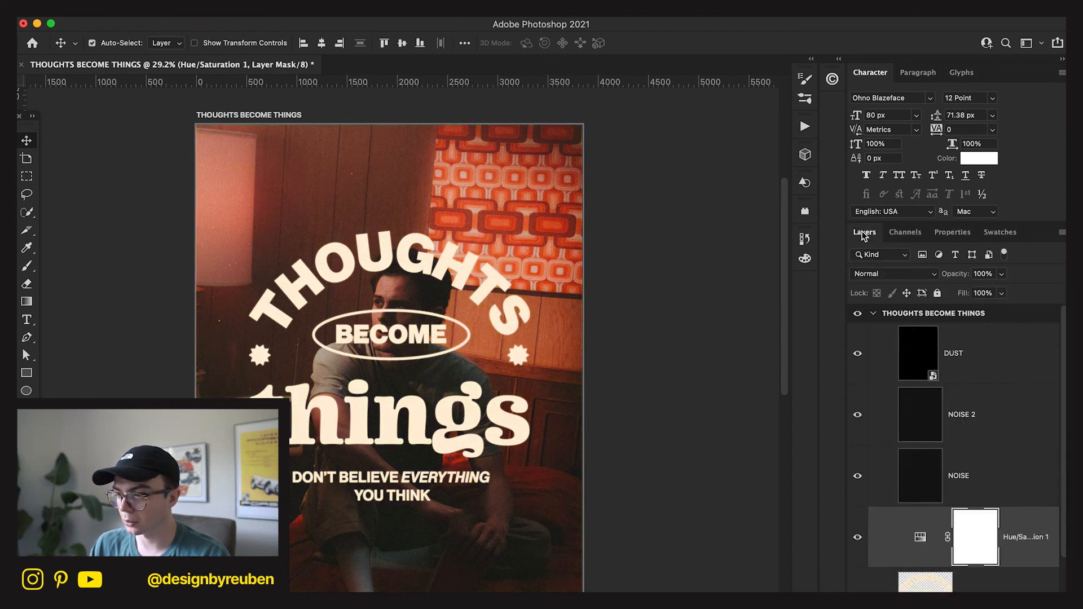
key("BackSpace")
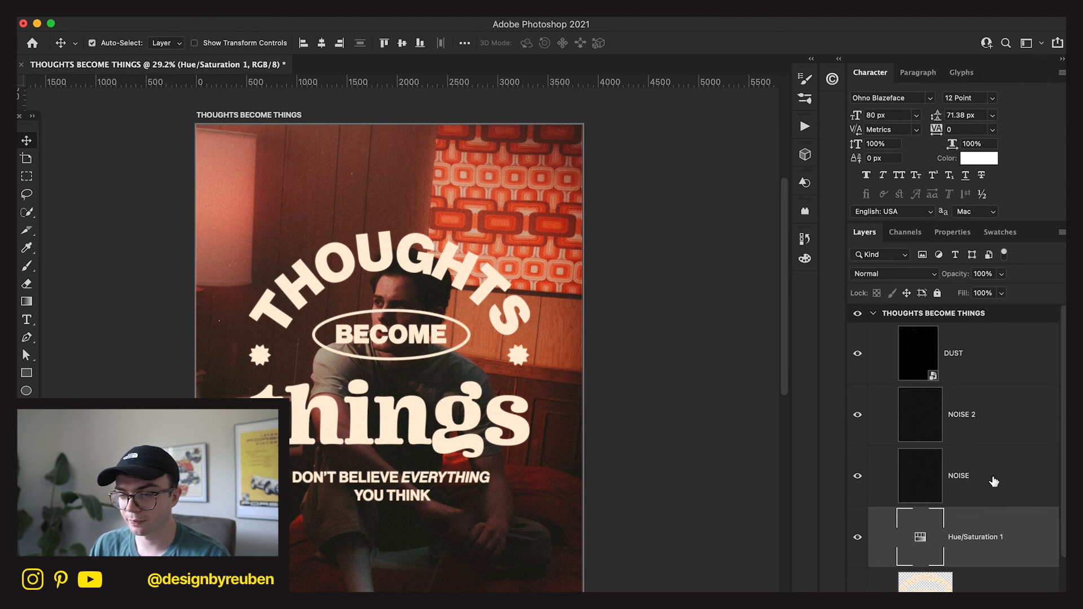
key("BackSpace")
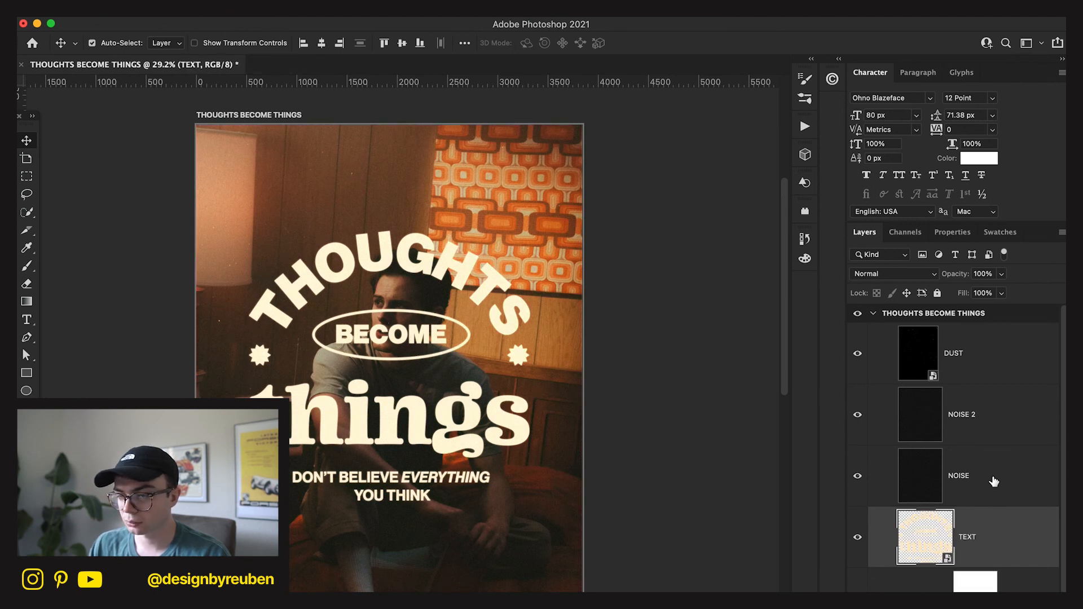
- Raise the opacity of the NOISE layer to 100%
left_click(993, 481)
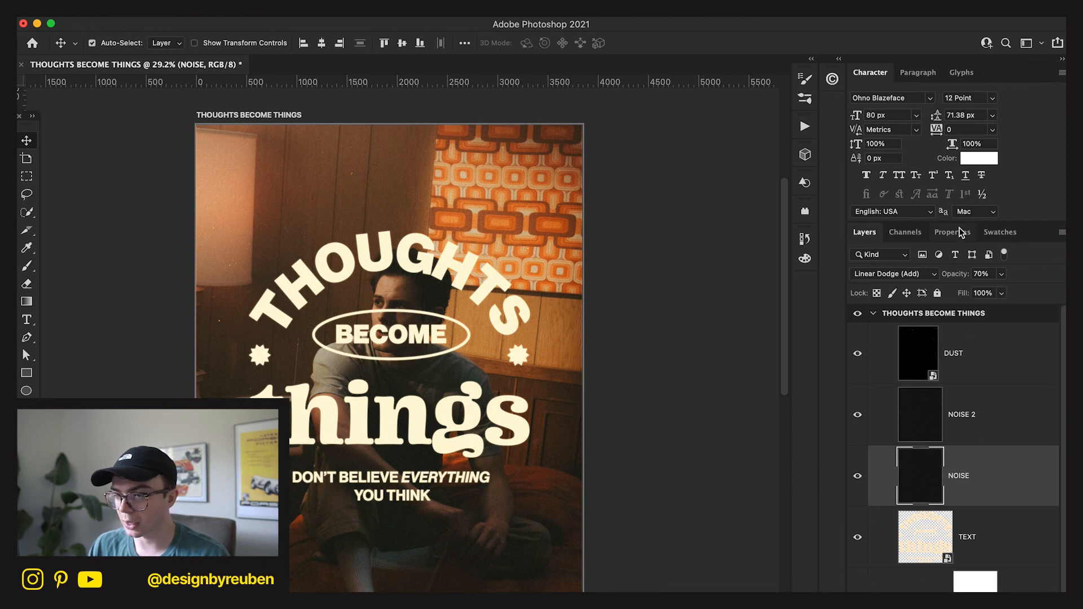
left_click_drag(951, 275, 963, 276)
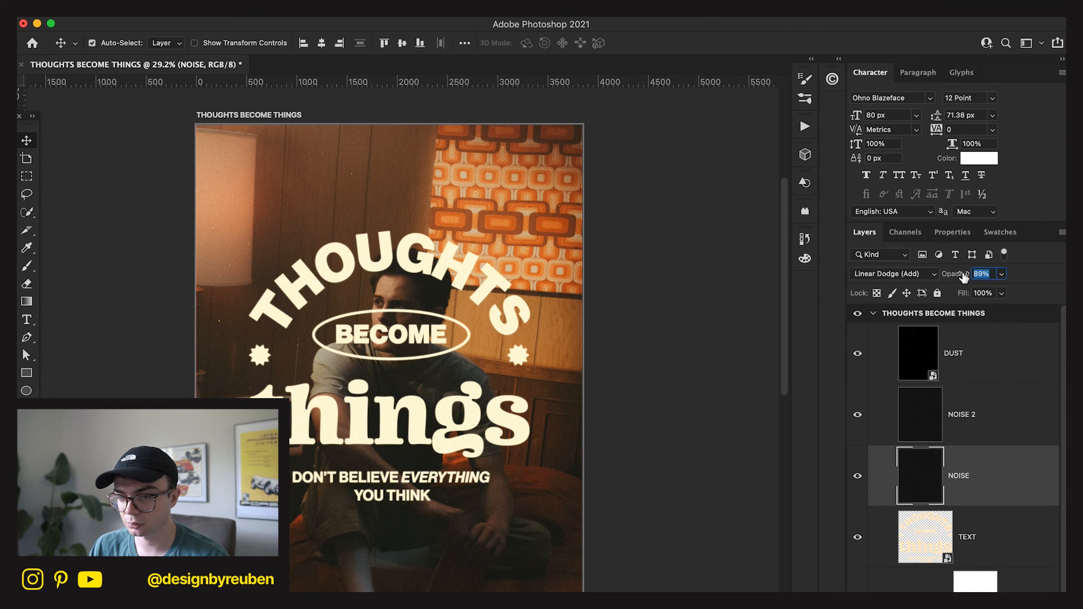
key("Return")
left_click(980, 275)
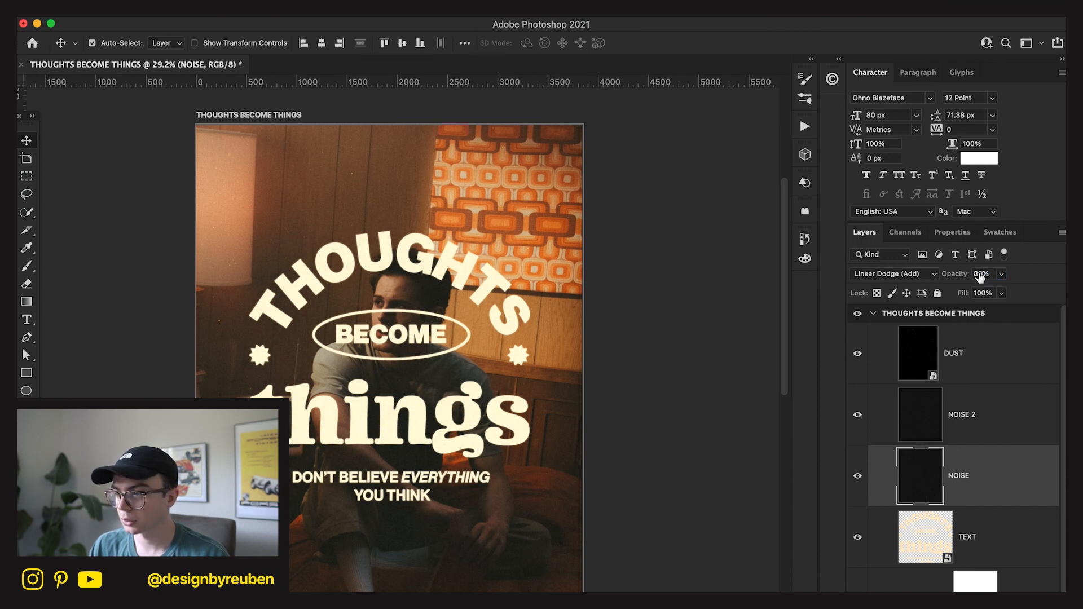
left_click(981, 274)
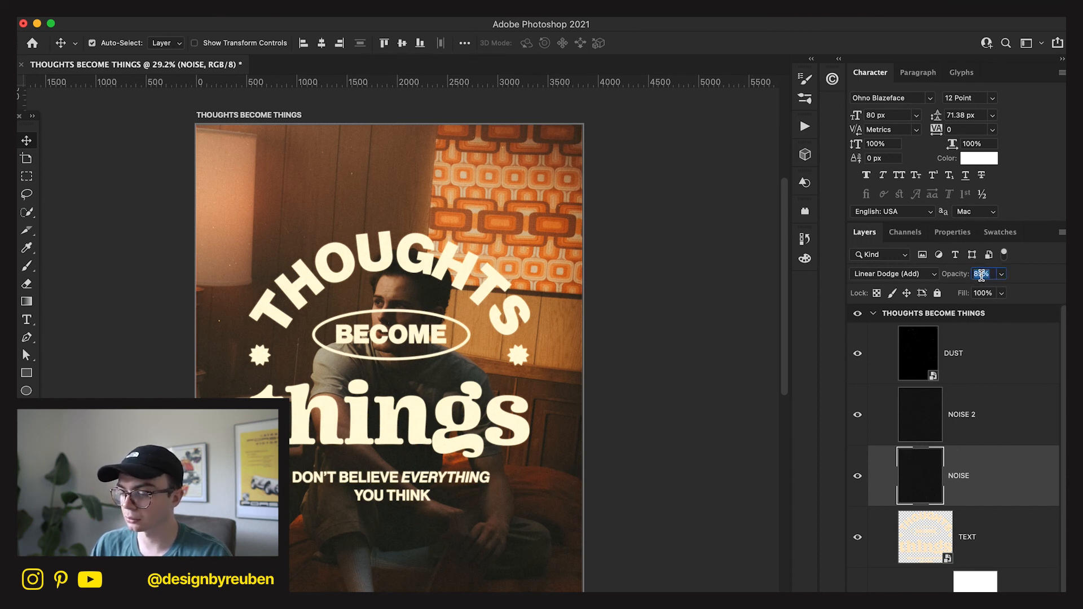
type("0%0")
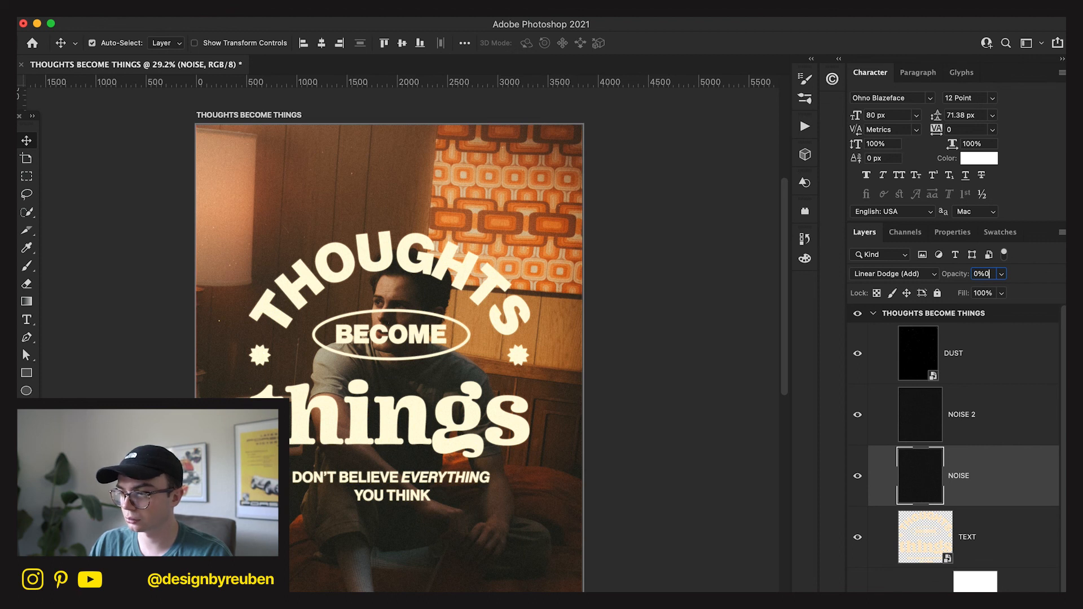
key("BackSpace")
key("BackSpace")
key("BackSpace")
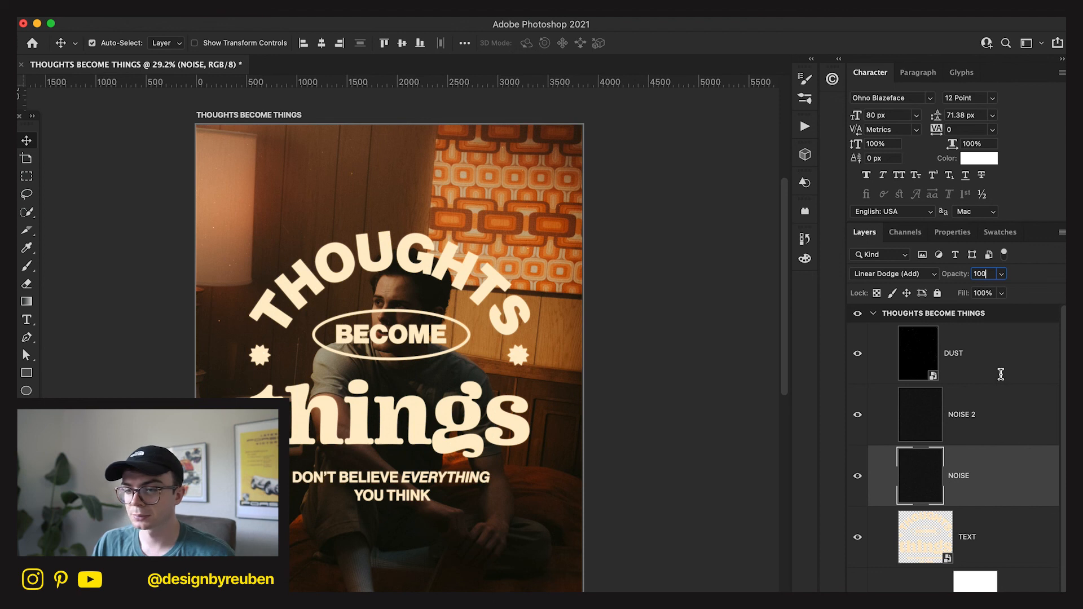
key("Return")
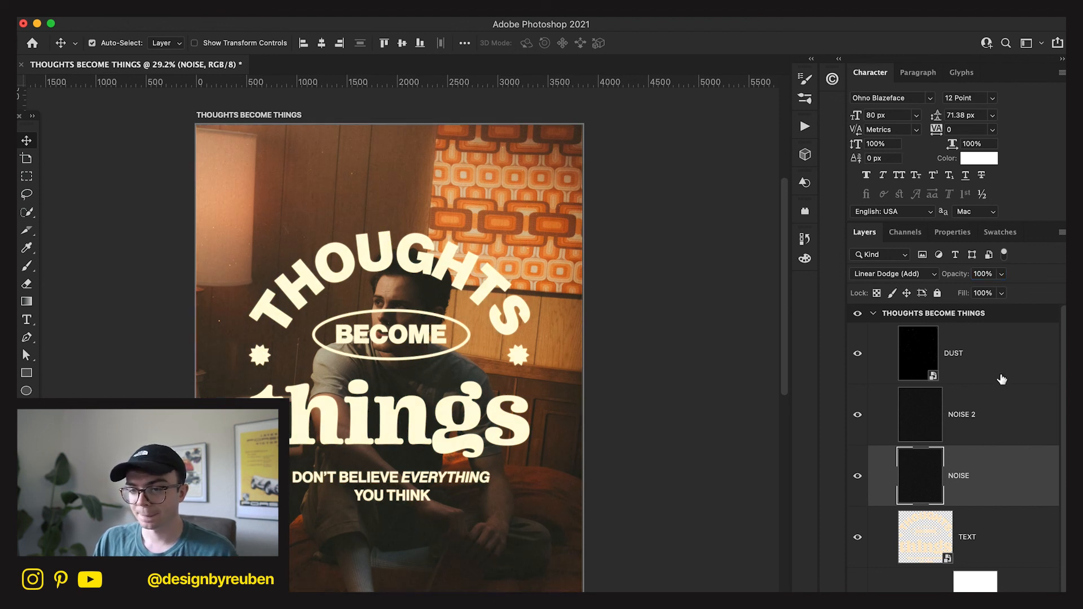
left_click(984, 444)
scroll(986, 443, "down", 1)
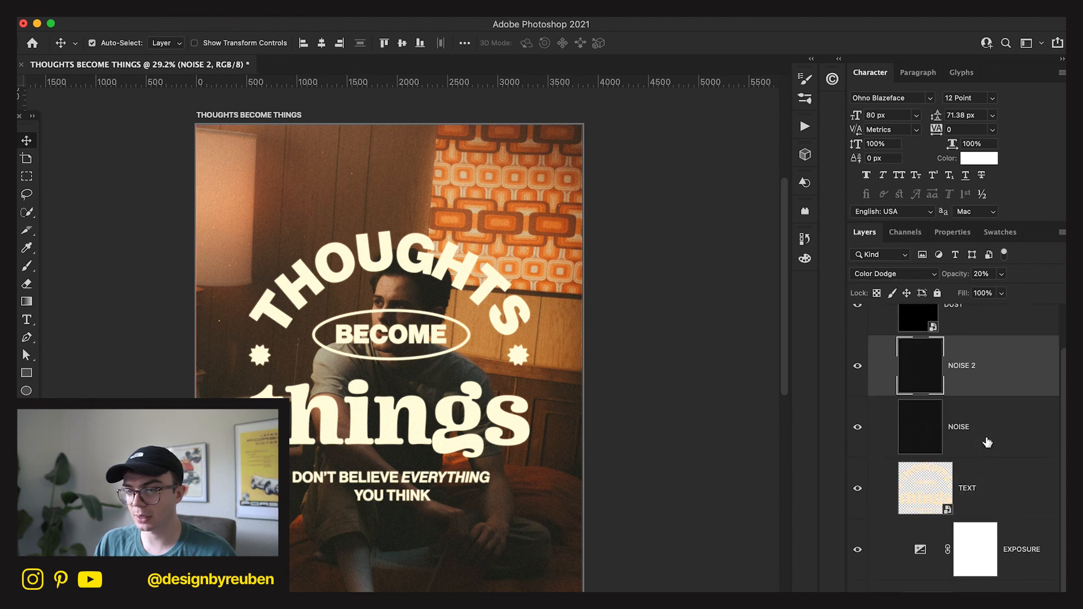
scroll(987, 443, "up", 1)
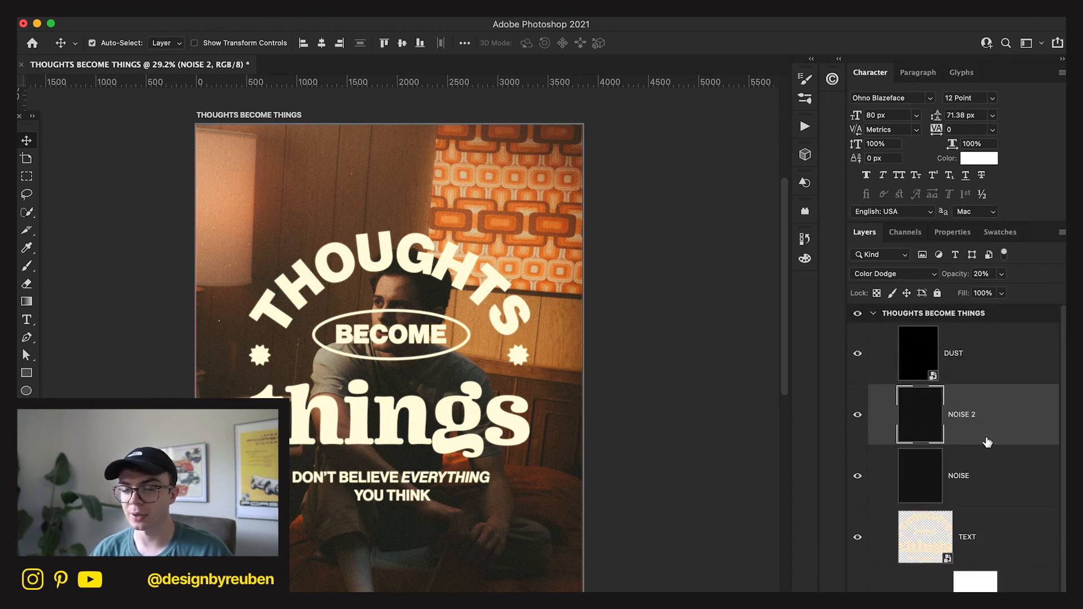